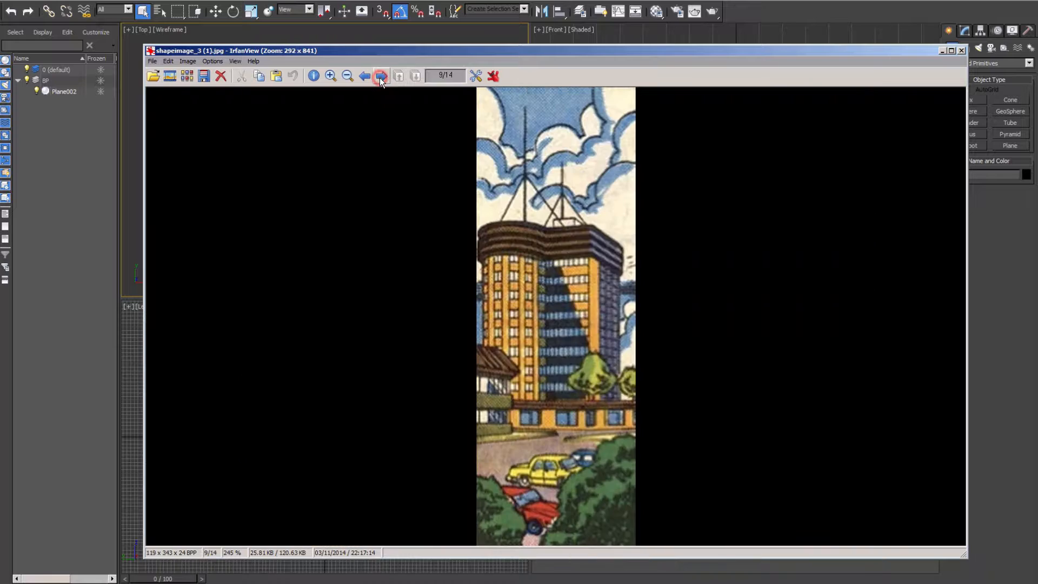
# Look through the building reference pictures up to Tony's Mansion.jpg
pyautogui.click(381, 77)
pyautogui.click(381, 77)
pyautogui.click(381, 77)
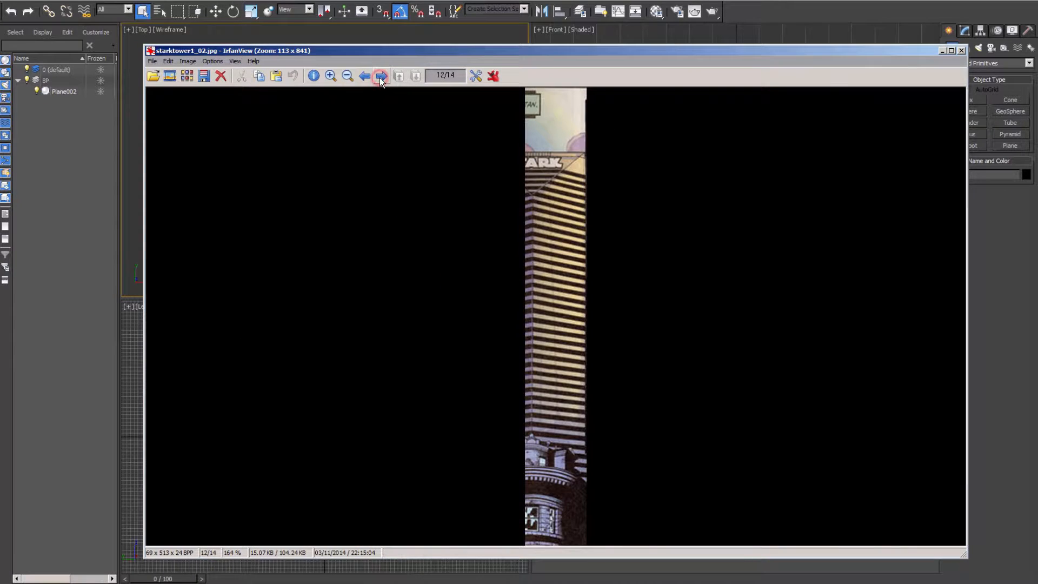
pyautogui.click(380, 76)
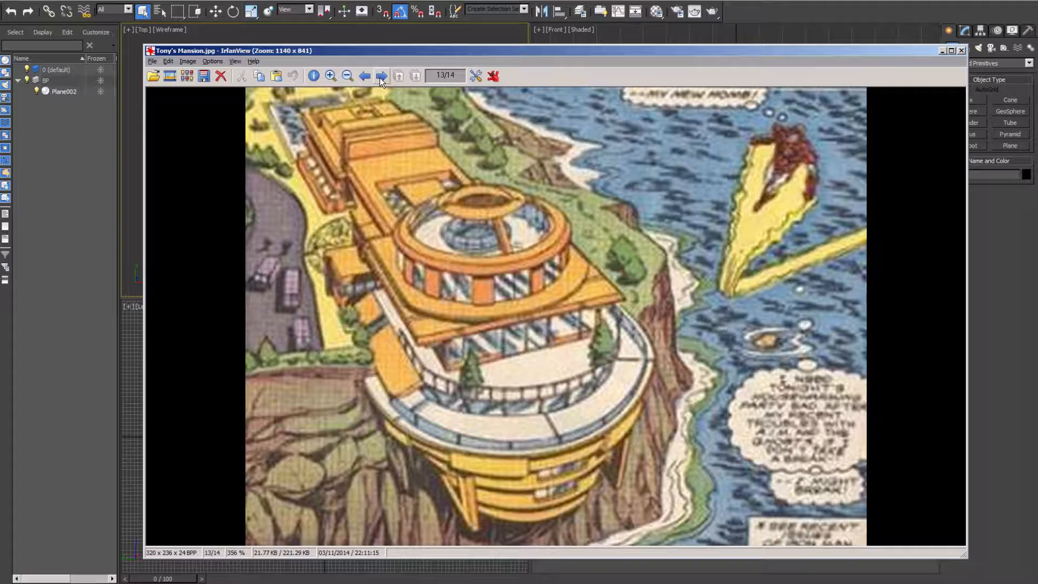
# Switch to the browser, examine the stark Residence image results and open the article behind the Razor Residence floor plan
pyautogui.hotkey('alt', 'Tab')
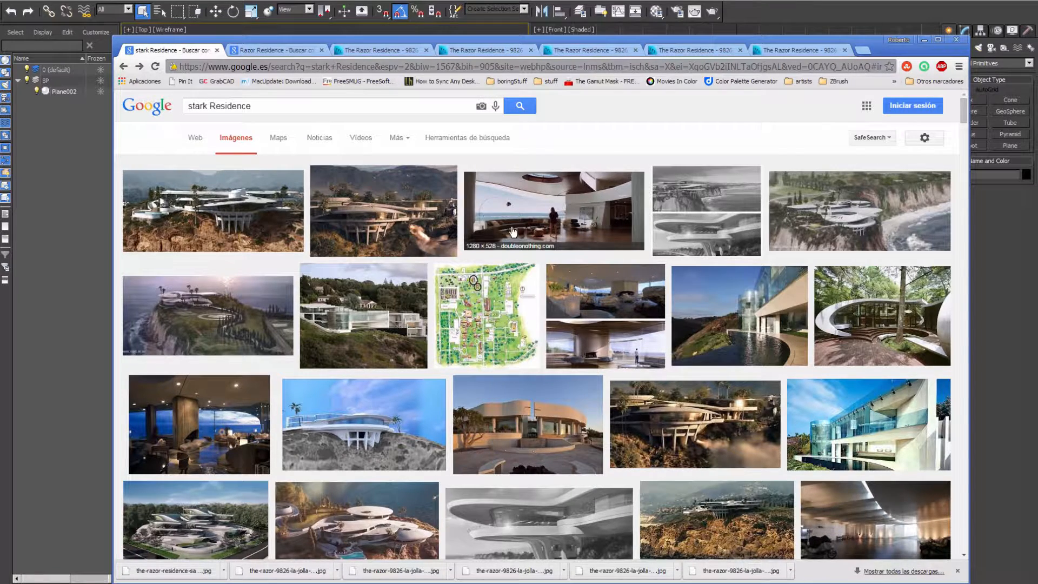
pyautogui.click(686, 216)
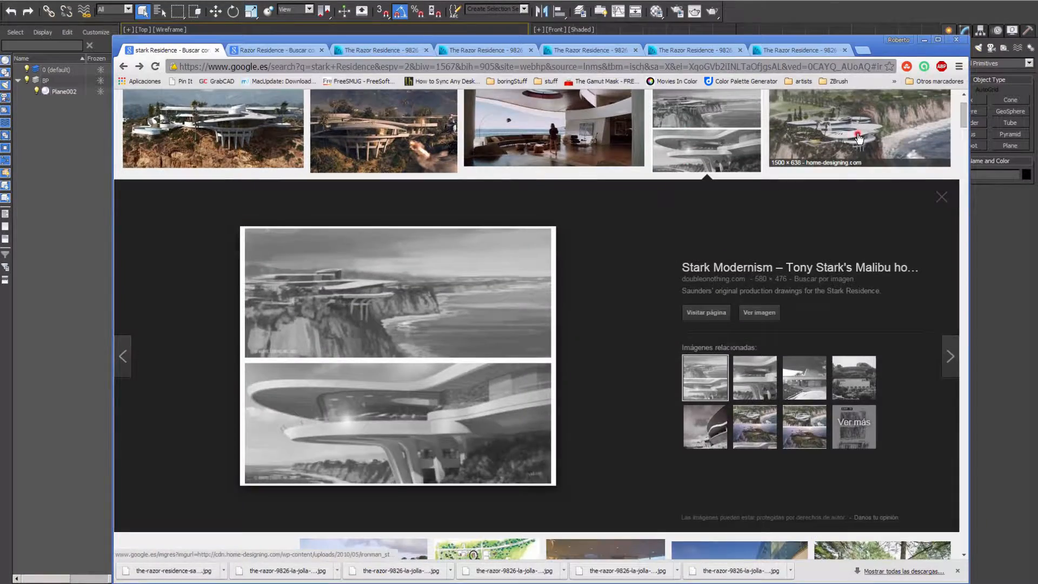
pyautogui.click(858, 145)
pyautogui.scroll(-7, 636, 300)
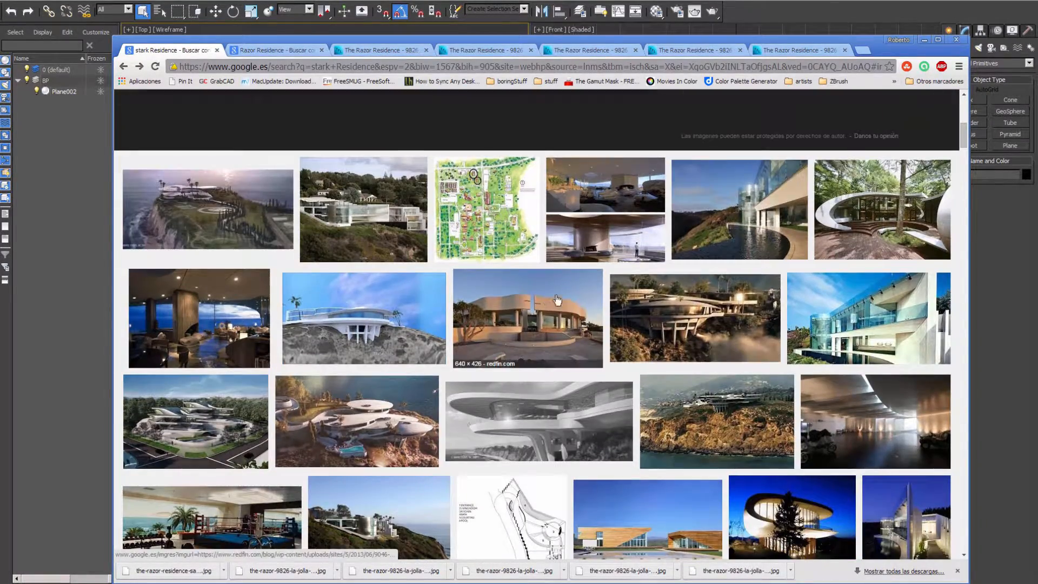
pyautogui.scroll(-2, 589, 300)
pyautogui.click(691, 295)
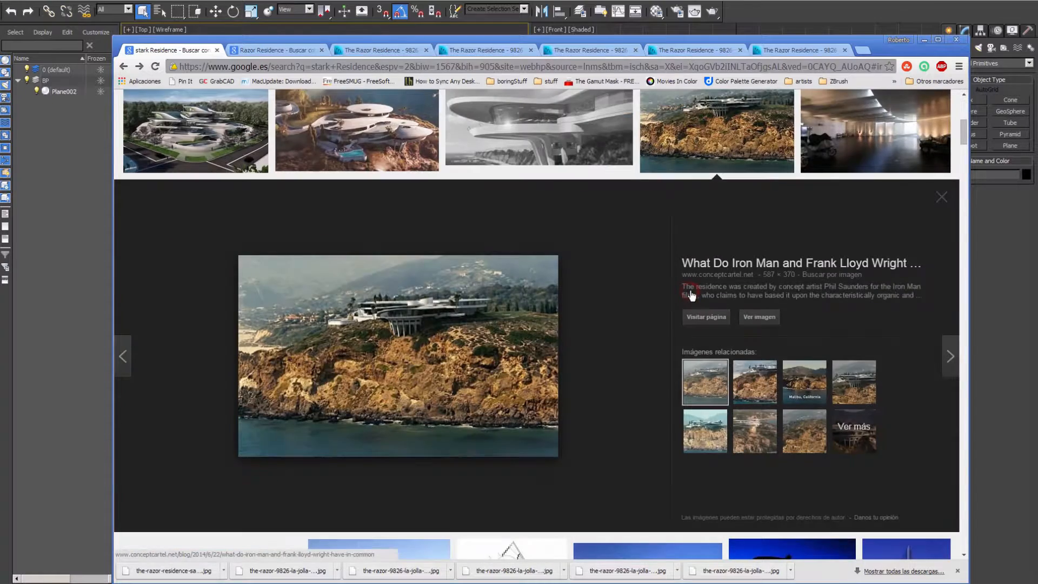
pyautogui.scroll(-5, 691, 295)
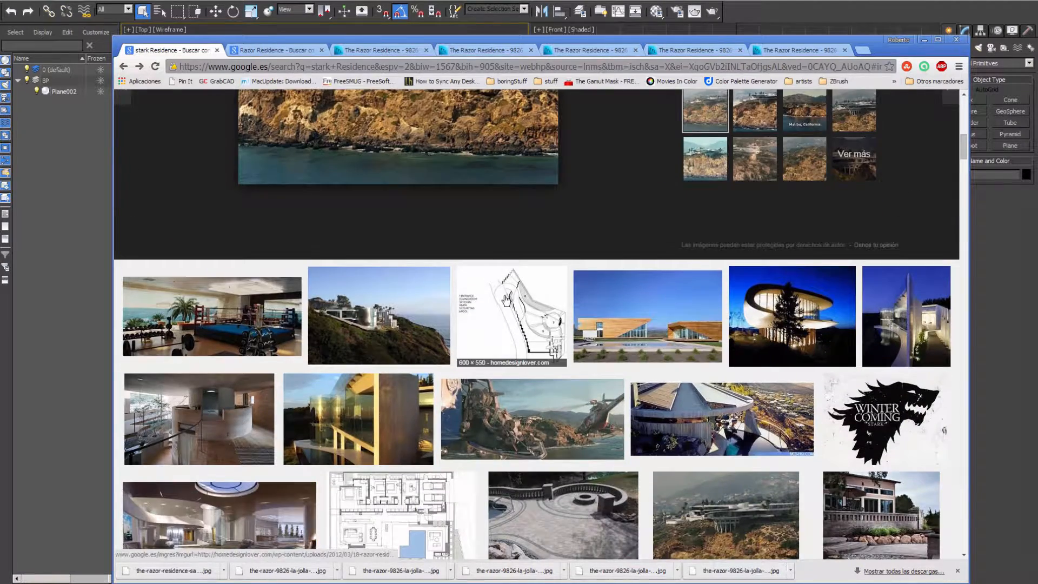
pyautogui.click(504, 298)
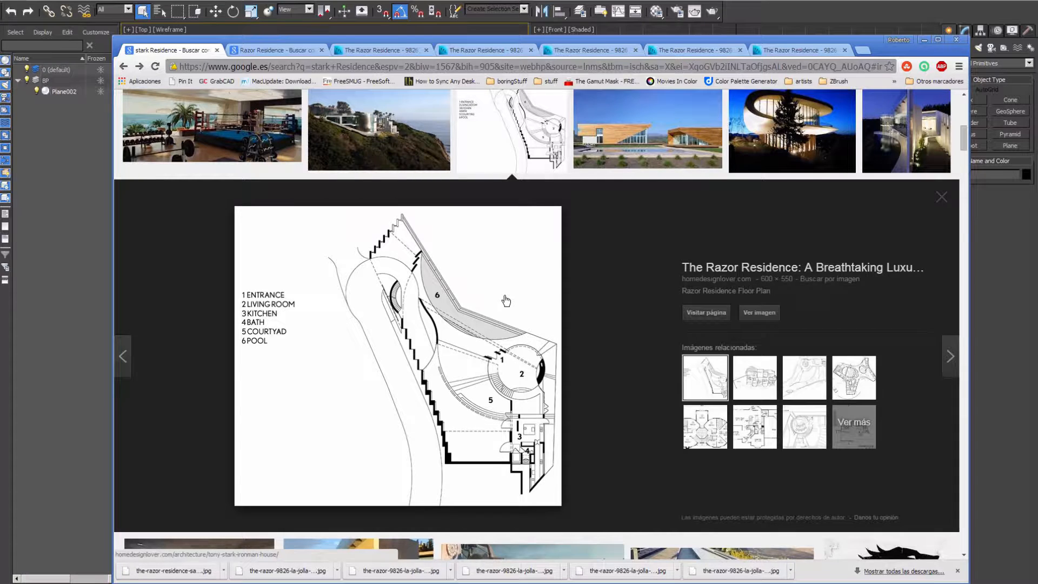
pyautogui.click(749, 267)
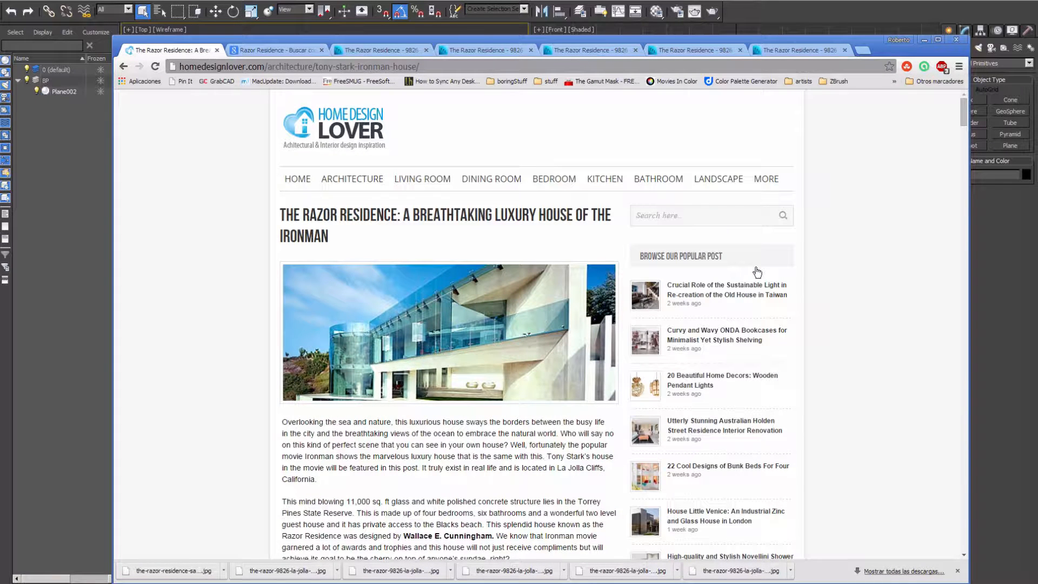
# Browse the Razor Residence image results down to the staircase-edged floor plan drawing and open its preview
pyautogui.click(267, 49)
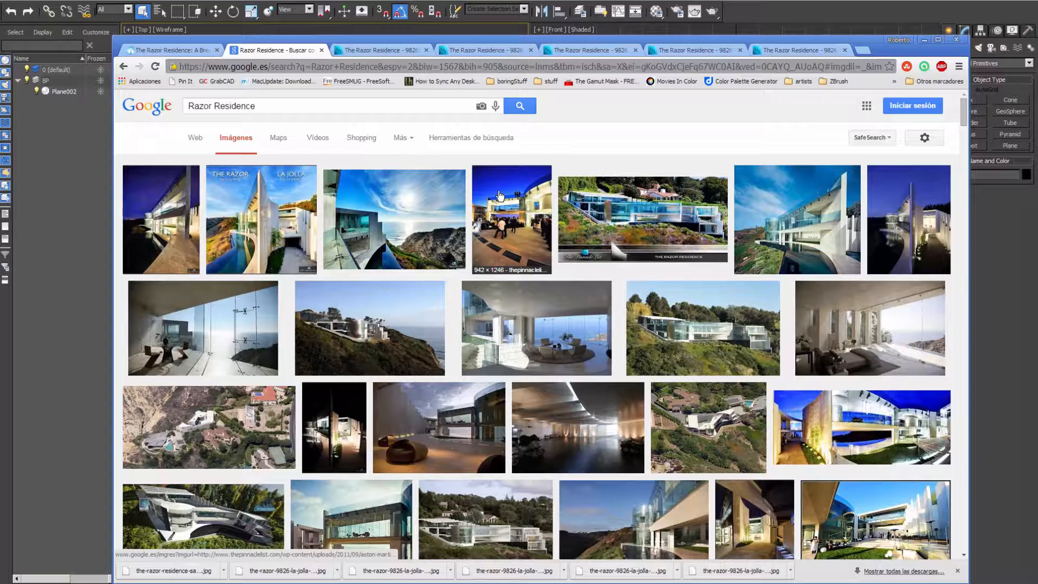
pyautogui.scroll(-8, 499, 196)
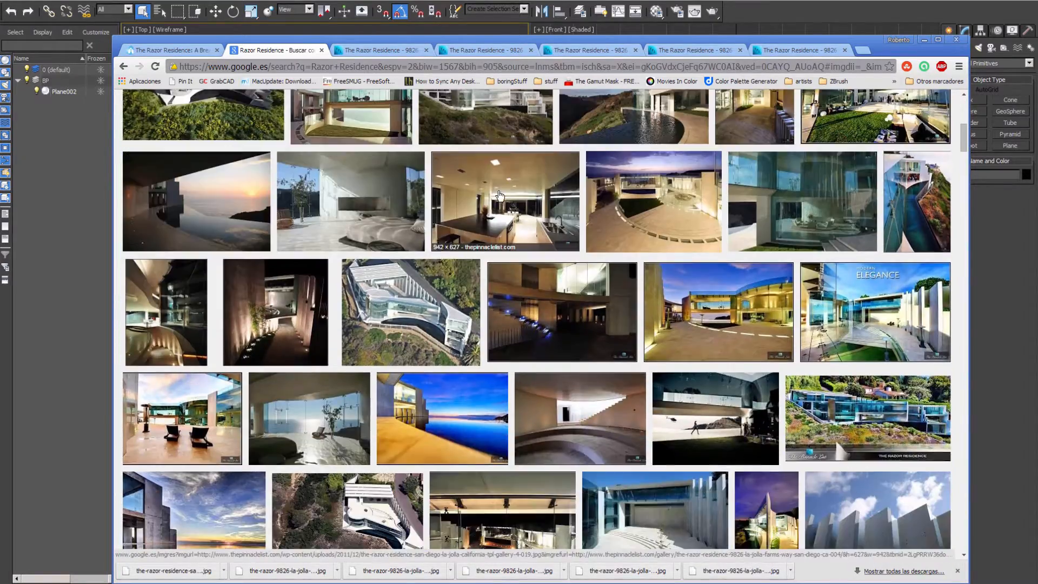
pyautogui.scroll(-8, 499, 196)
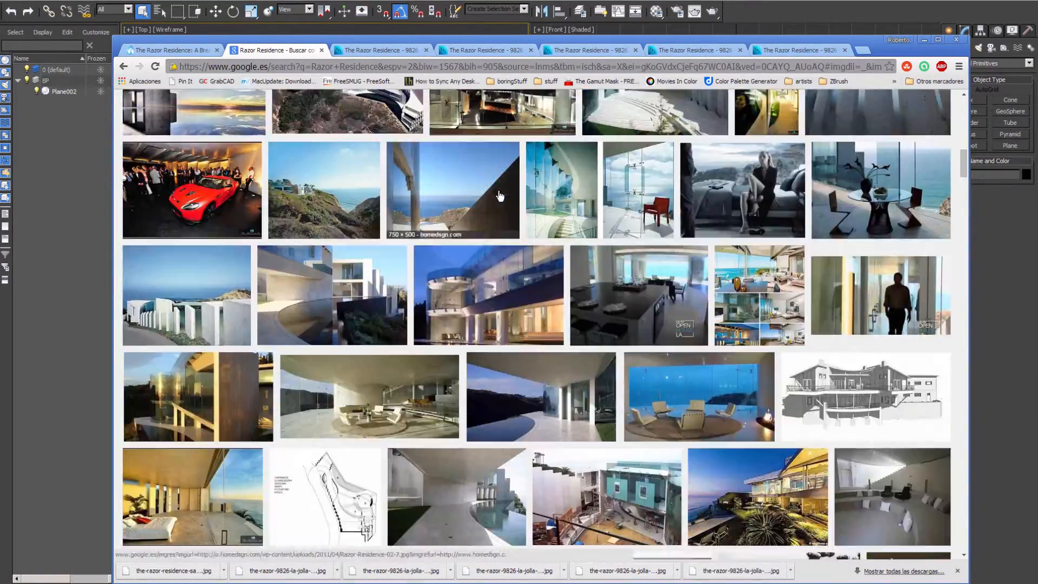
pyautogui.scroll(-15, 499, 196)
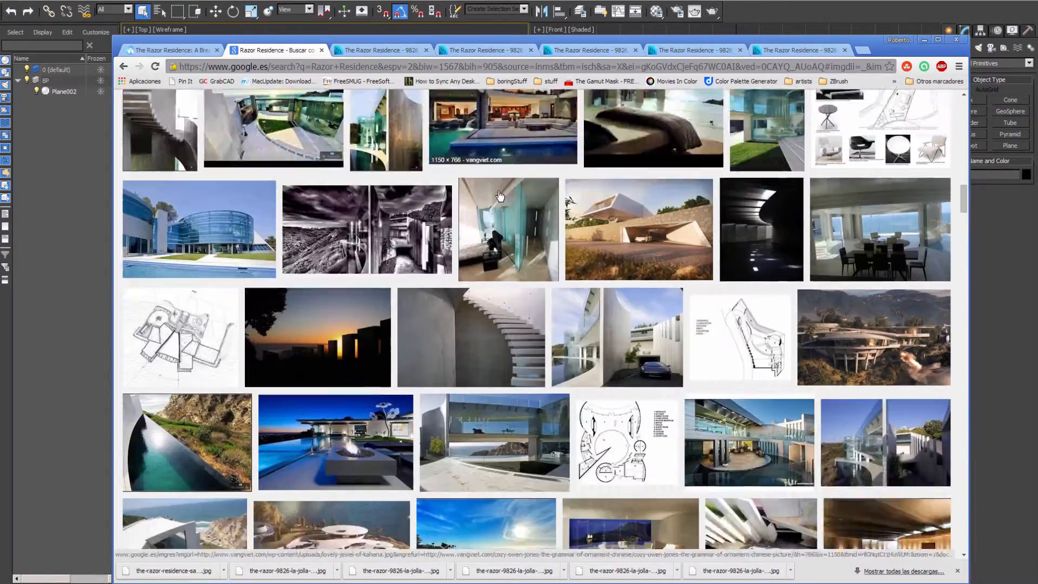
pyautogui.scroll(-6, 499, 196)
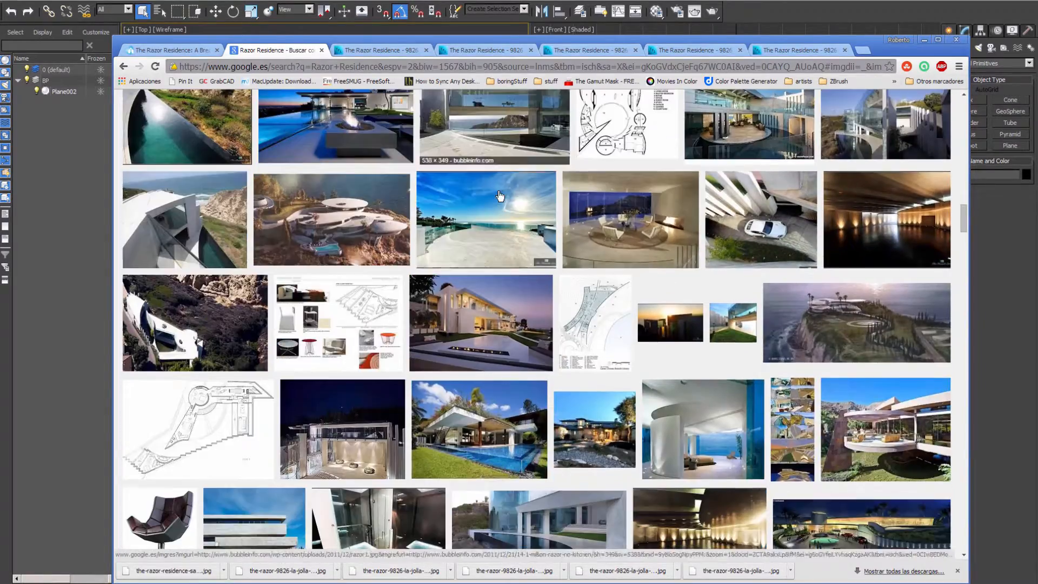
pyautogui.click(217, 401)
# Switch to IrfanView and examine the Razor Residence reference collage up close around the floor plan and courtyard photos
pyautogui.hotkey('alt', 'Tab')
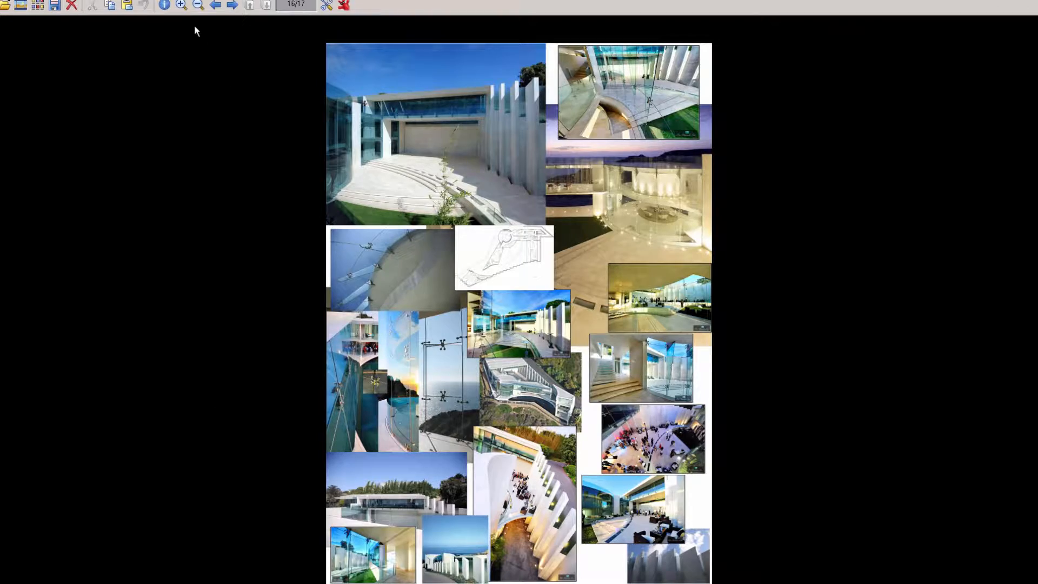
pyautogui.click(181, 5)
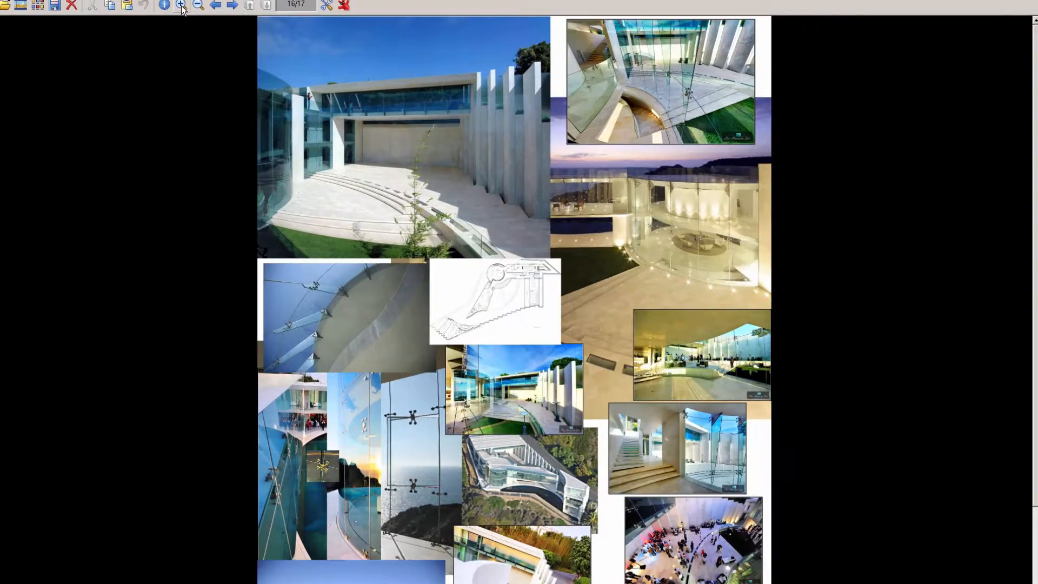
pyautogui.click(181, 4)
pyautogui.click(181, 5)
pyautogui.click(181, 5)
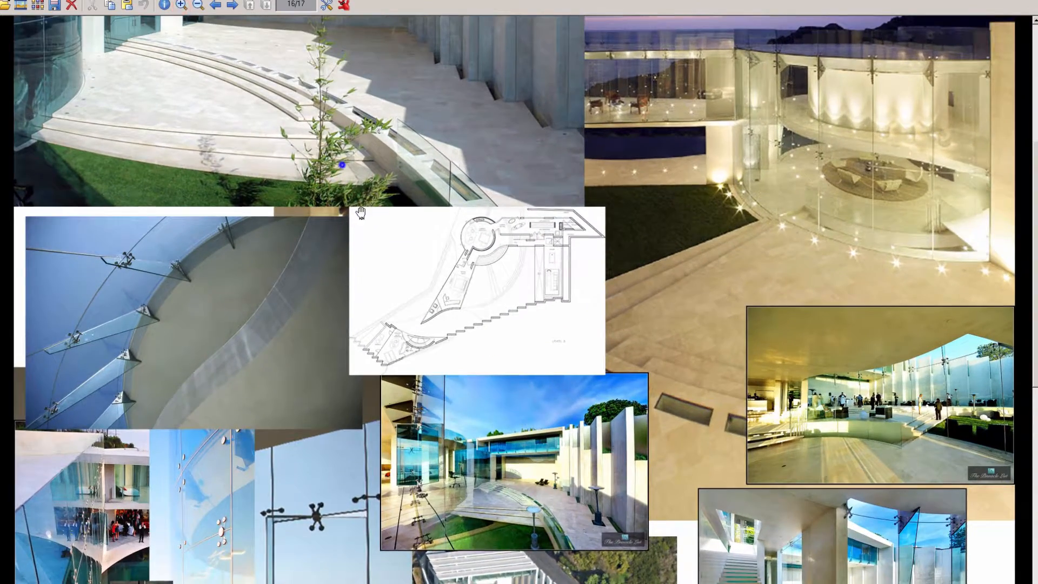
pyautogui.moveTo(344, 169); pyautogui.dragTo(481, 557)
pyautogui.moveTo(564, 497); pyautogui.dragTo(574, 120, button='right')
pyautogui.moveTo(468, 510); pyautogui.dragTo(481, 557, button='right')
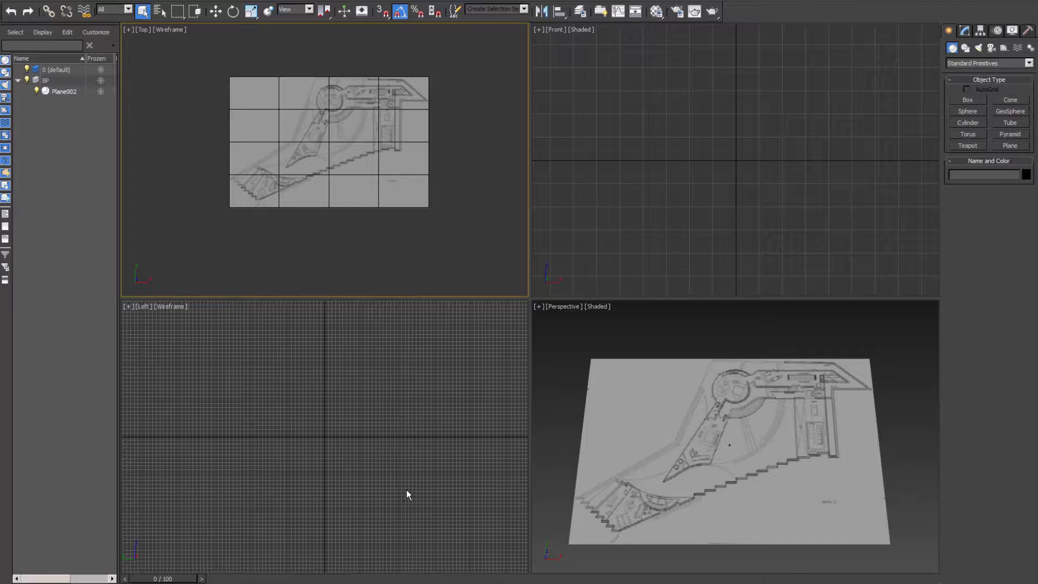
# Maximize the Perspective viewport in 3ds Max, hide the BP layer and show the home grid
pyautogui.click(606, 418)
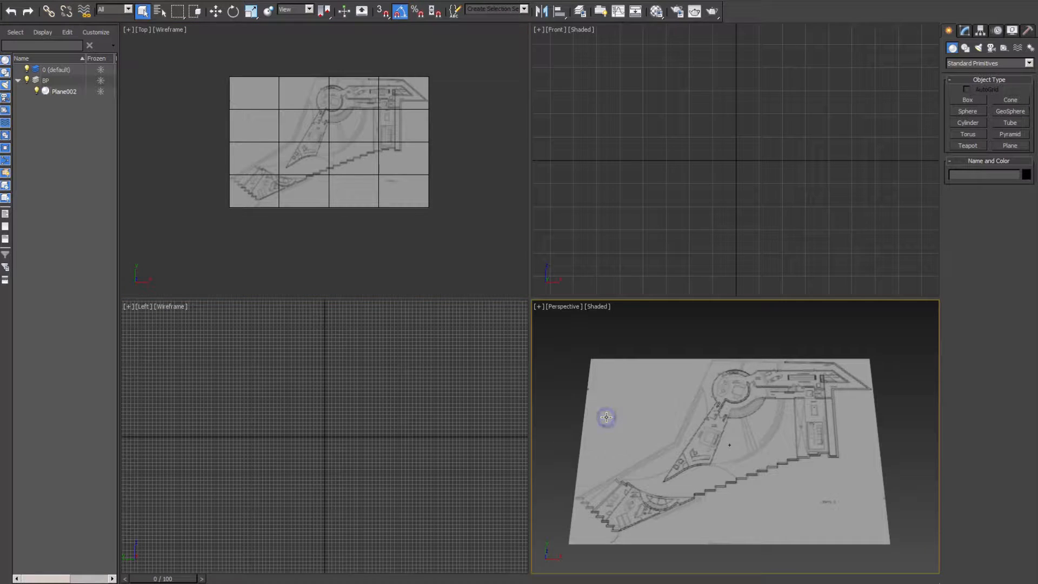
pyautogui.hotkey('alt', 'w')
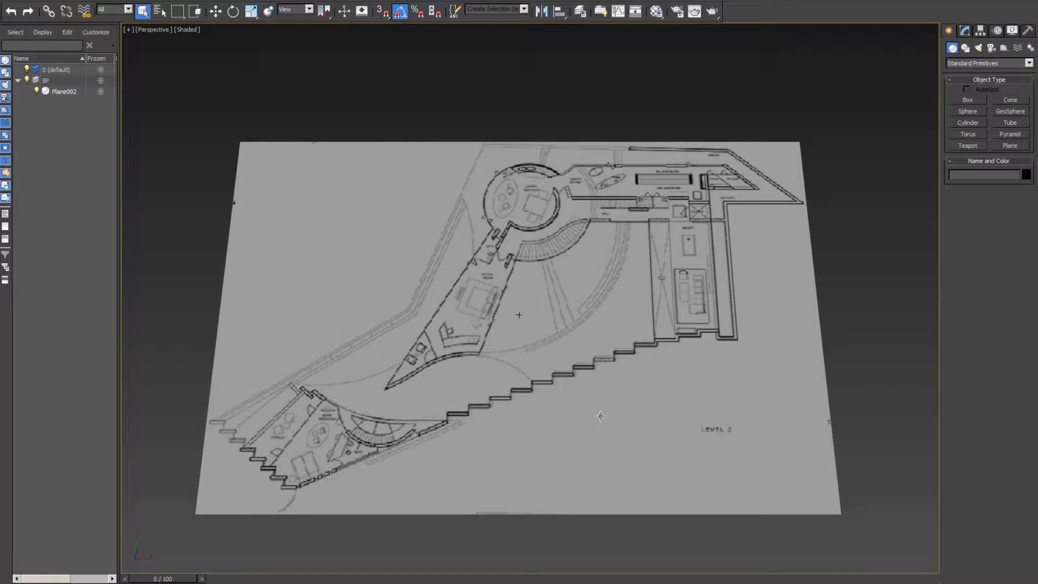
pyautogui.click(27, 80)
pyautogui.press('g')
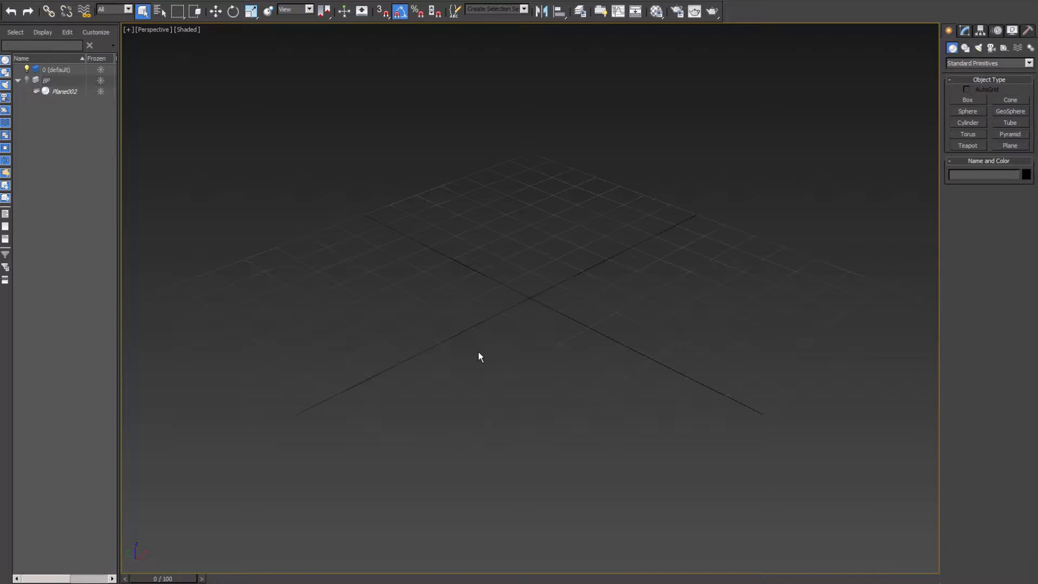
pyautogui.keyDown('alt'); pyautogui.moveTo(480, 355); pyautogui.dragTo(536, 359, button='middle'); pyautogui.keyUp('alt')
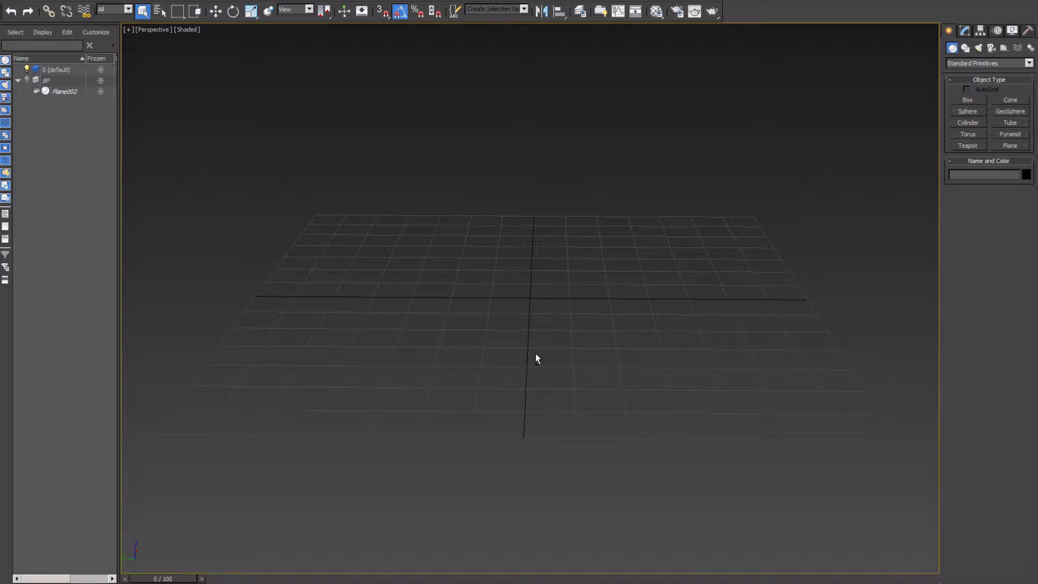
# Set the Perspective viewport background to use the image file 2-razor-residence-Exterior1a.jpg
pyautogui.hotkey('alt', 'b')
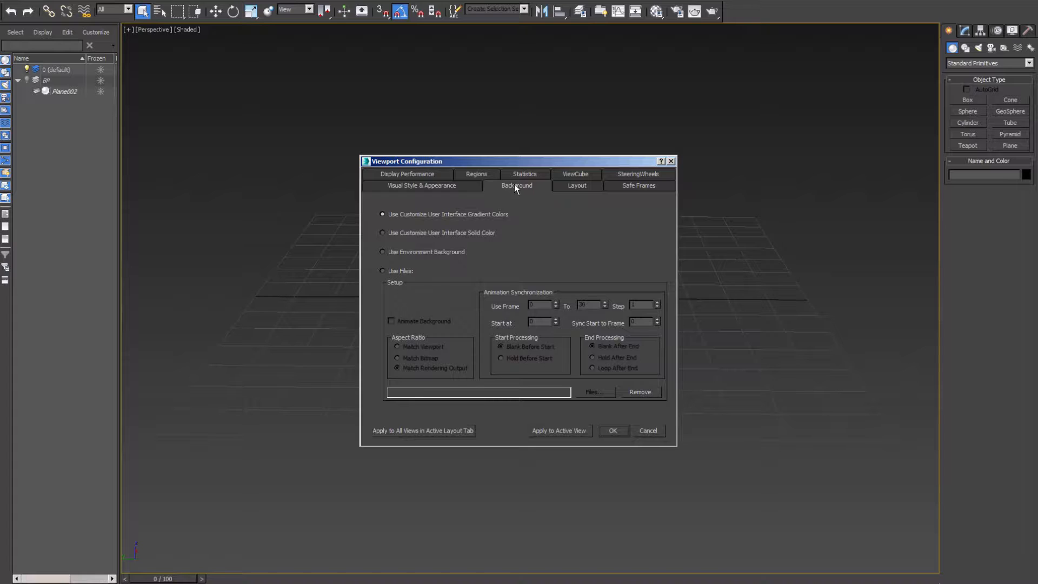
pyautogui.click(382, 271)
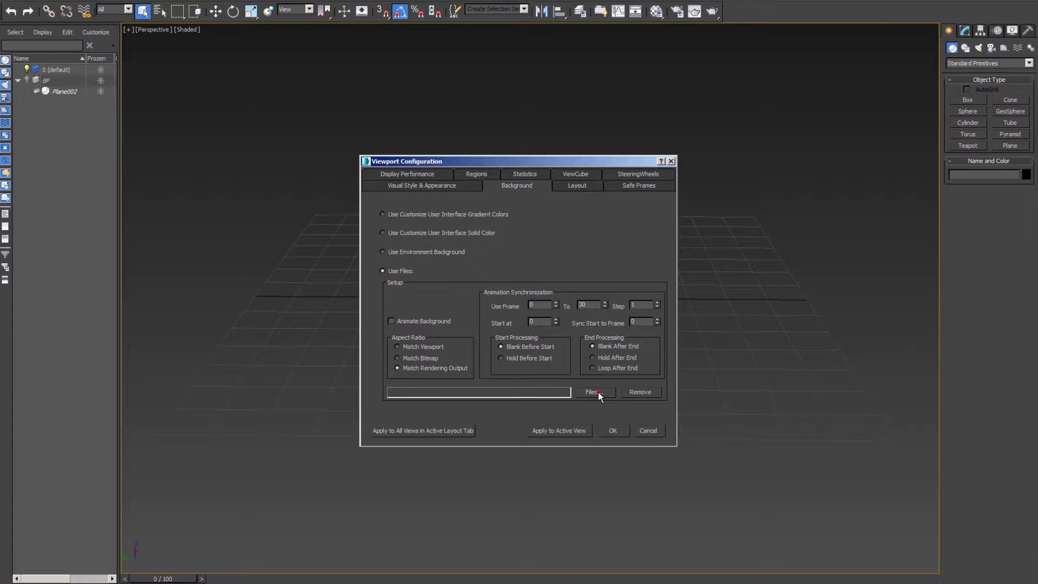
pyautogui.click(598, 392)
pyautogui.click(502, 390)
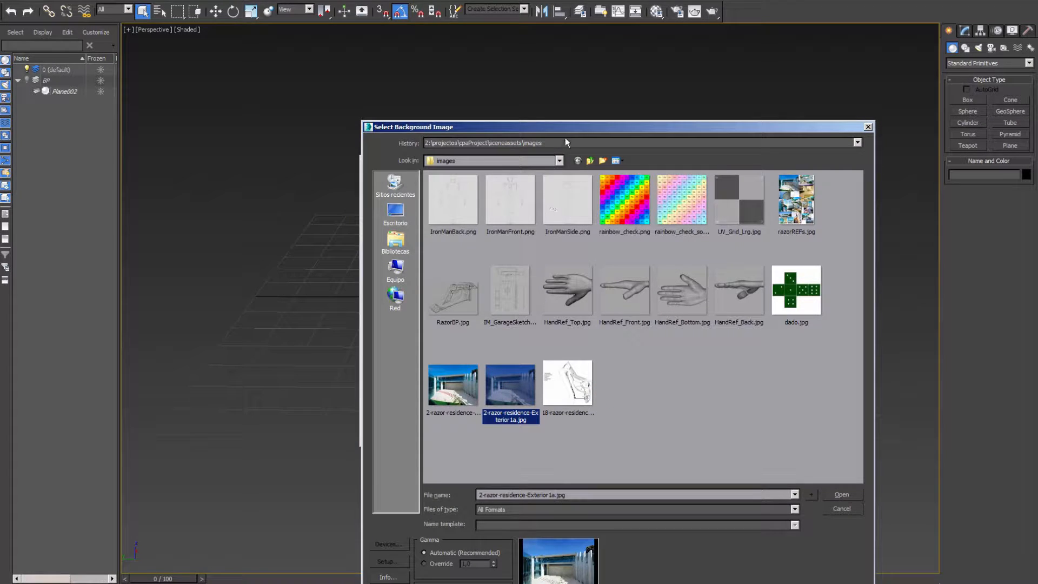
pyautogui.moveTo(566, 127); pyautogui.dragTo(491, 48)
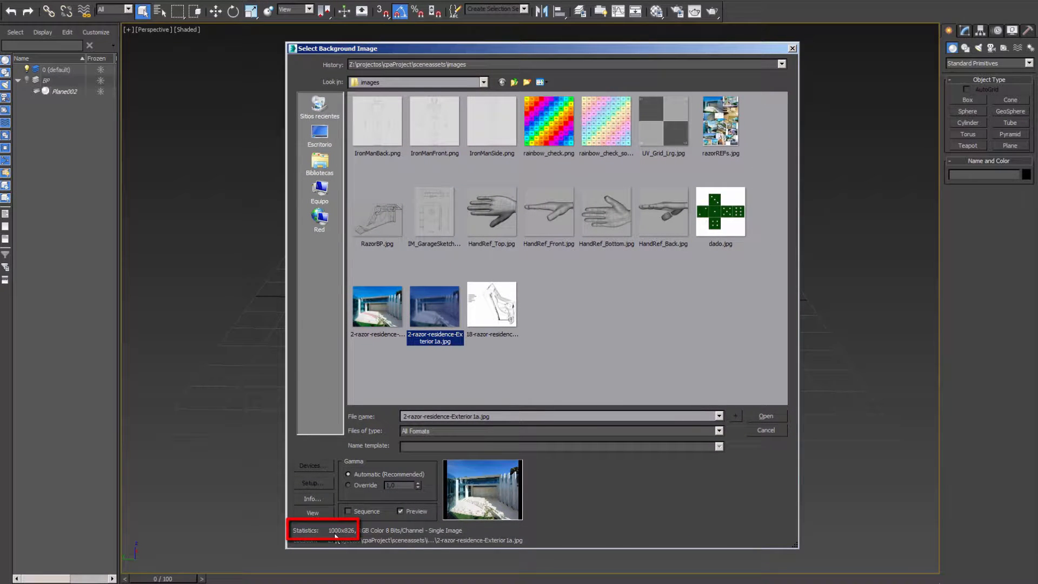
pyautogui.click(765, 416)
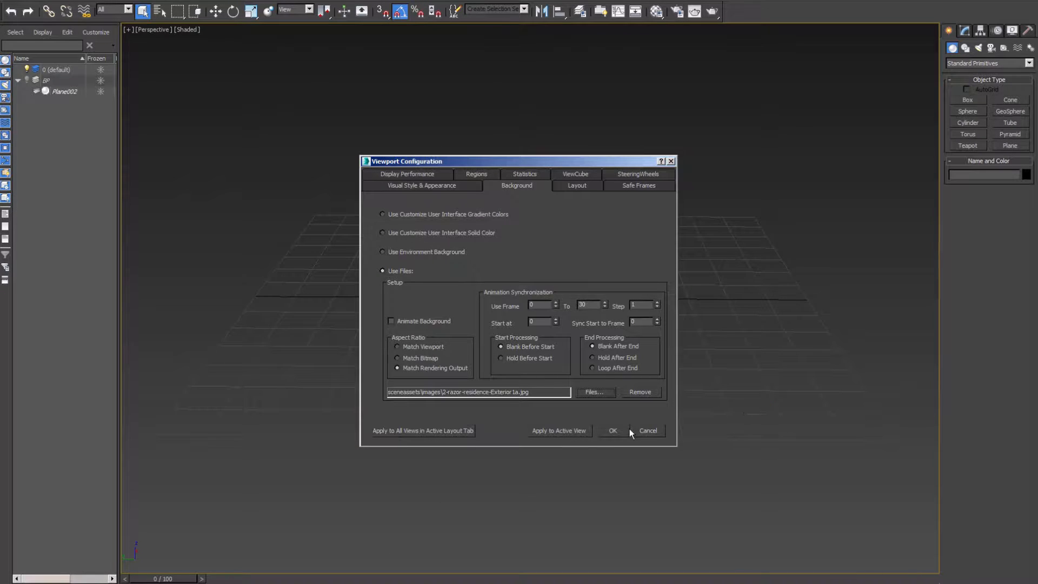
pyautogui.click(615, 431)
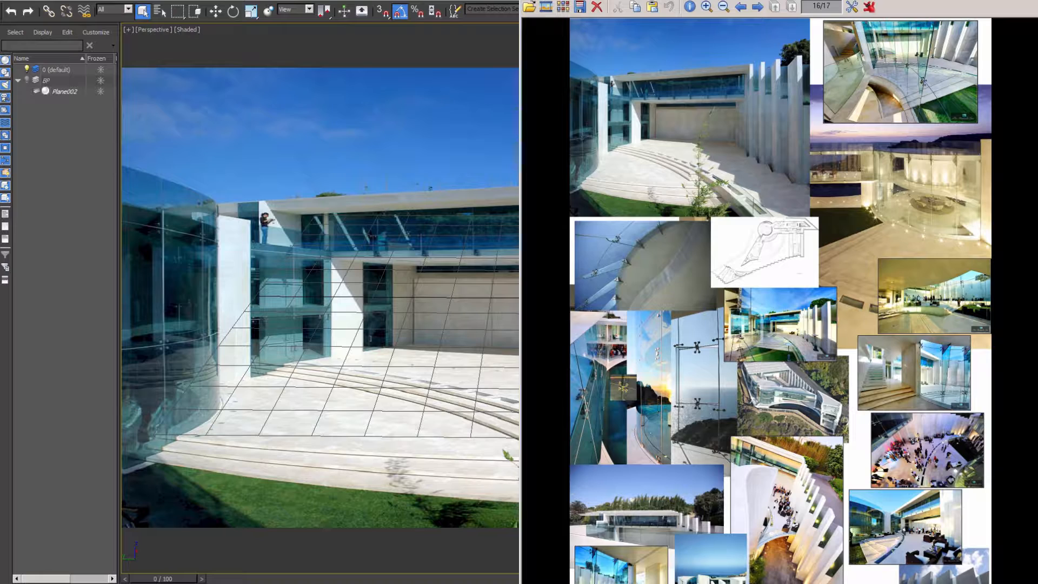
# Set the render output size to Custom at 1000 × 826 and lock the image aspect
pyautogui.middleClick(407, 285)
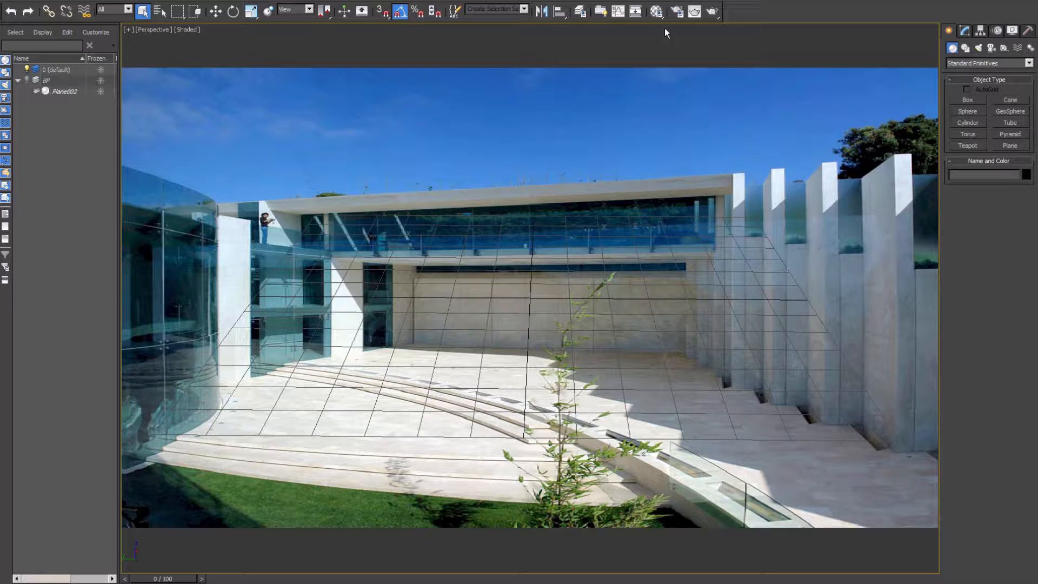
pyautogui.click(678, 12)
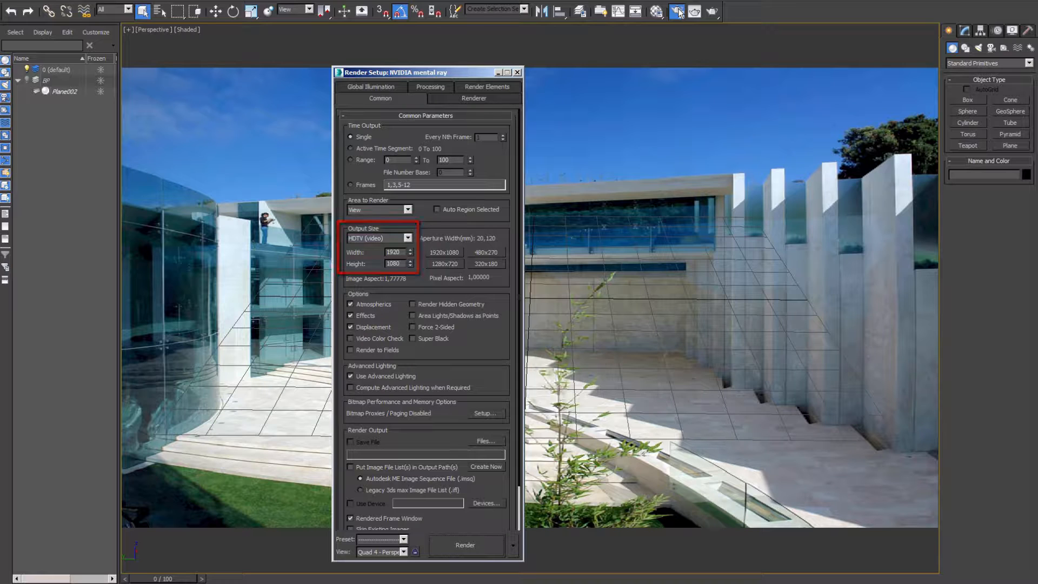
pyautogui.doubleClick(404, 253)
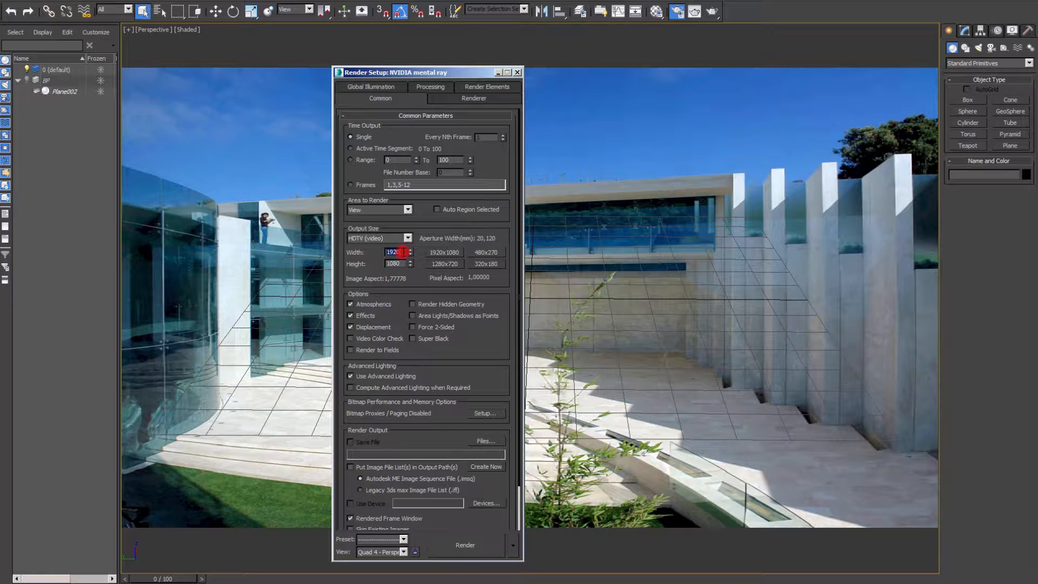
pyautogui.write('10')
pyautogui.press('Tab')
pyautogui.write('82')
pyautogui.click(408, 238)
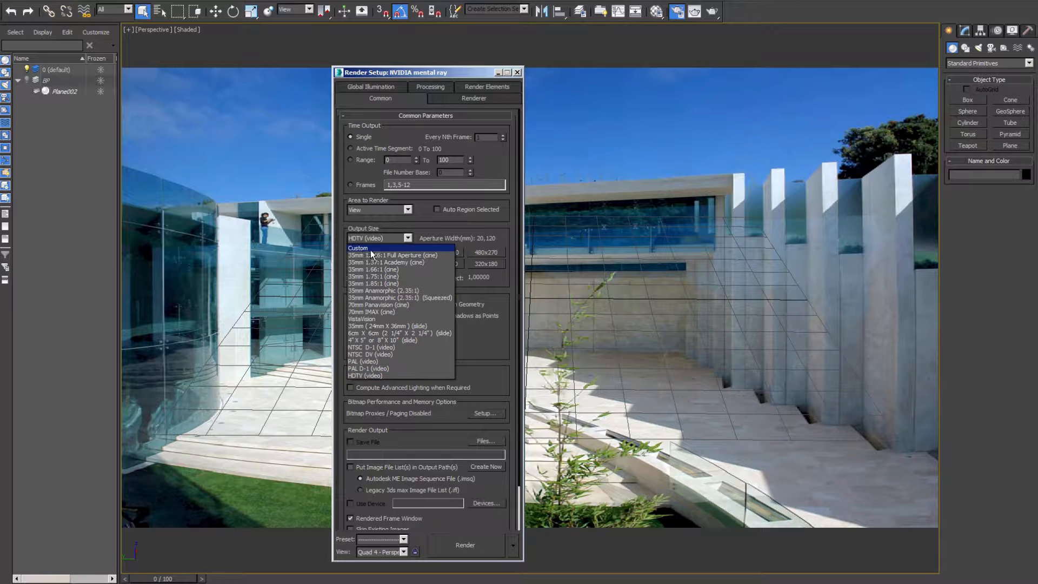
pyautogui.click(375, 248)
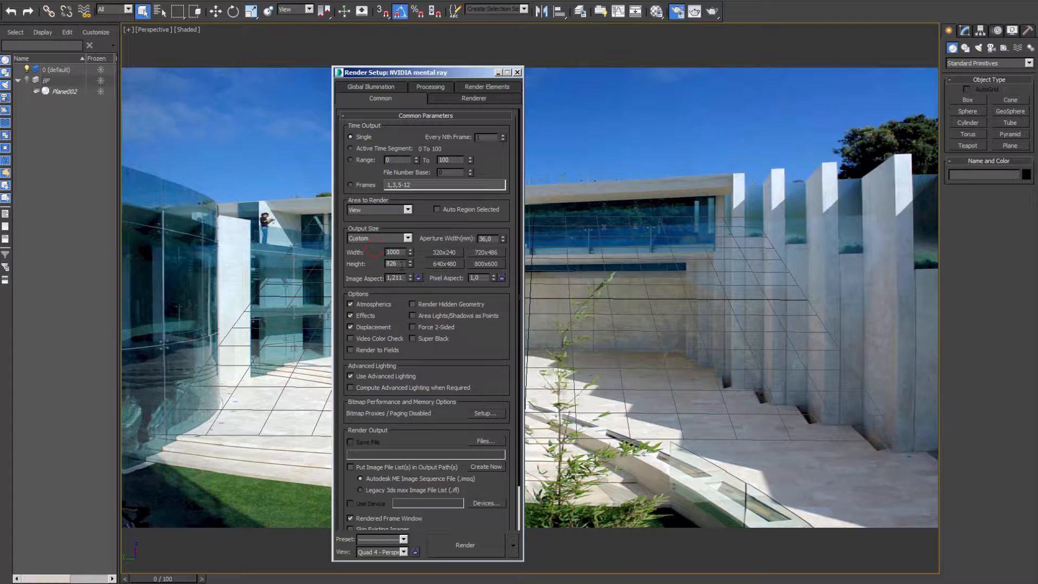
pyautogui.click(419, 277)
pyautogui.click(517, 72)
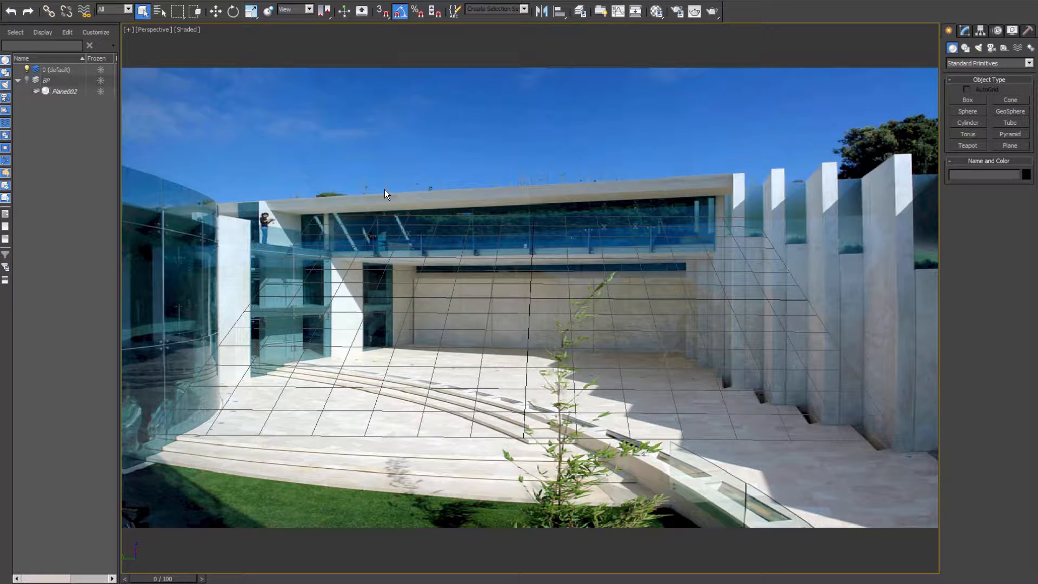
# Turn on safe frames in the Perspective viewport
pyautogui.click(161, 30)
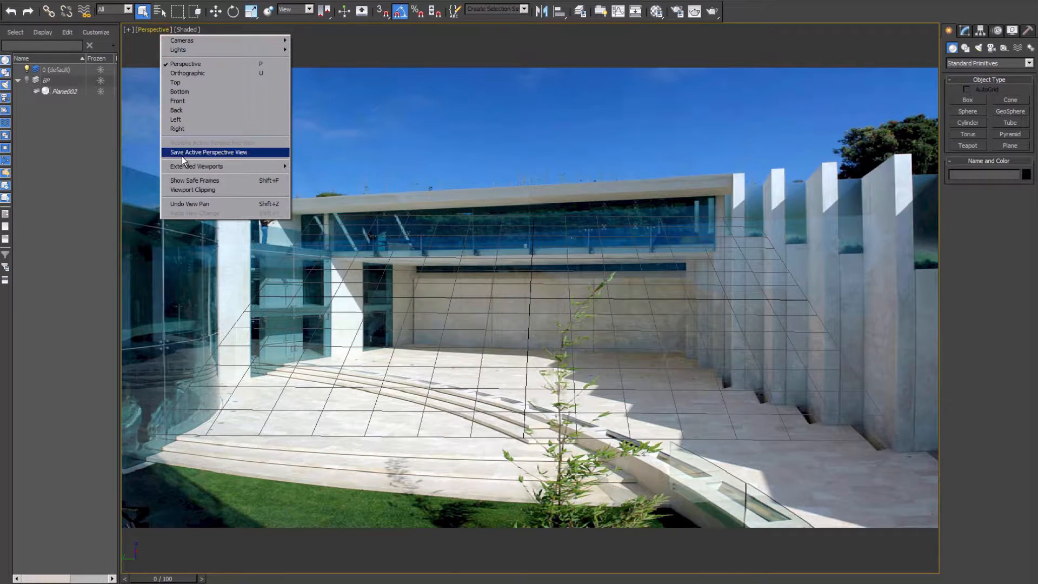
pyautogui.click(185, 180)
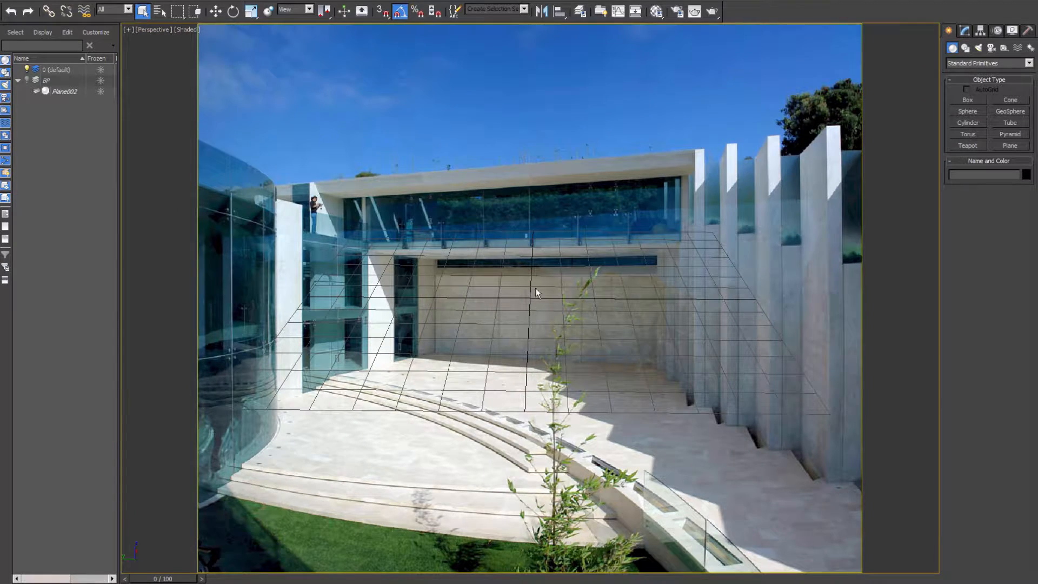
# Switch to IrfanView, narrow the reference collage window, view it beside the background photo, and return to 3ds Max
pyautogui.hotkey('alt', 'Tab')
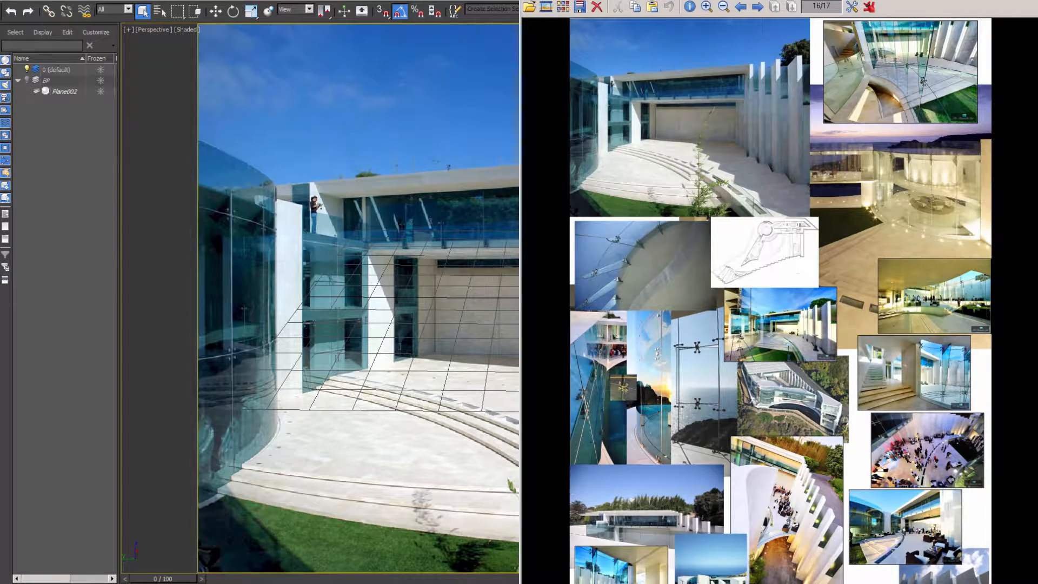
pyautogui.moveTo(795, 1); pyautogui.dragTo(484, 128)
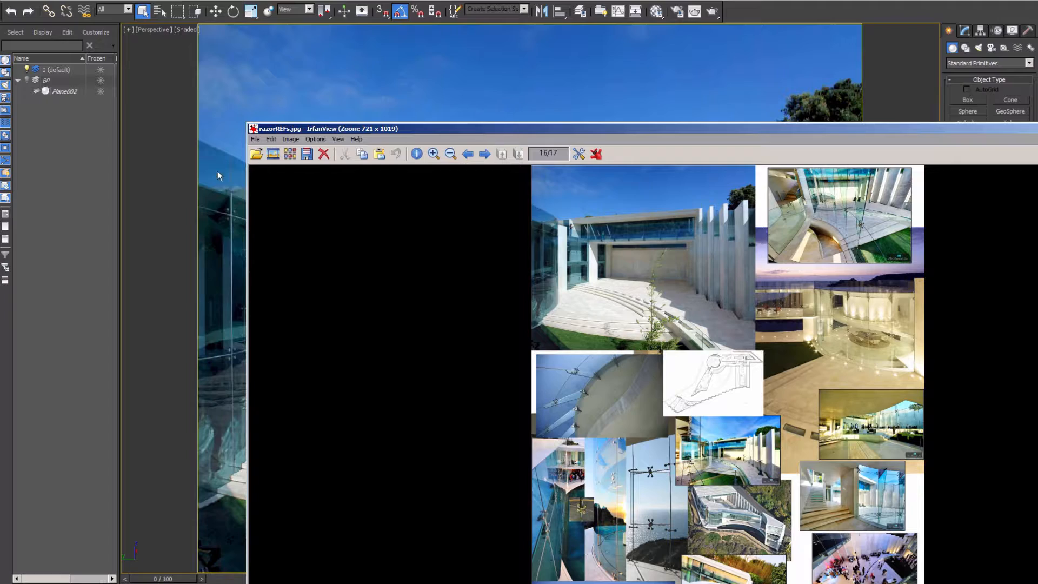
pyautogui.moveTo(248, 191); pyautogui.dragTo(795, 214)
pyautogui.moveTo(902, 132); pyautogui.dragTo(750, 21)
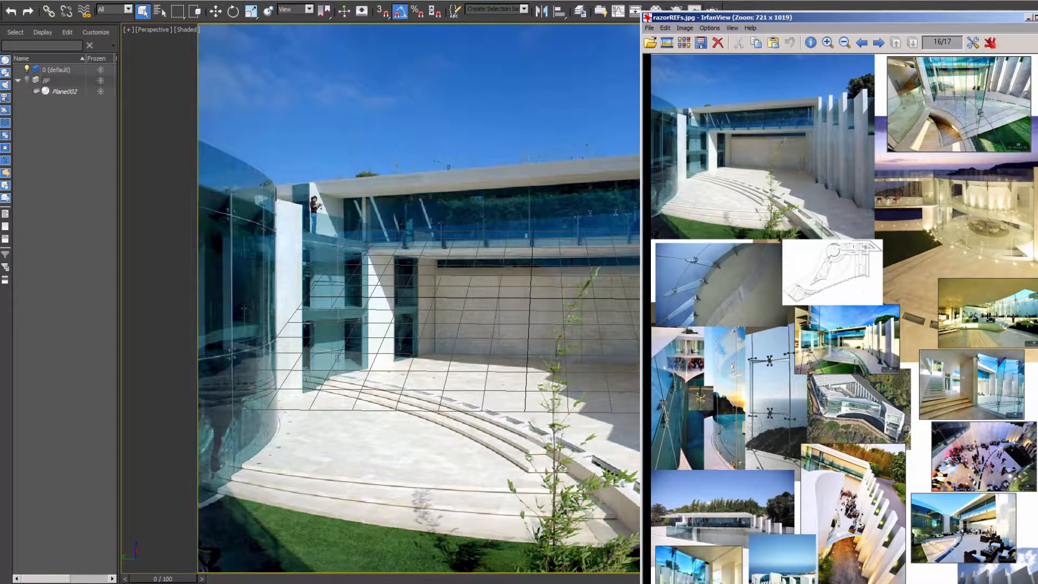
pyautogui.hotkey('alt', 'Tab')
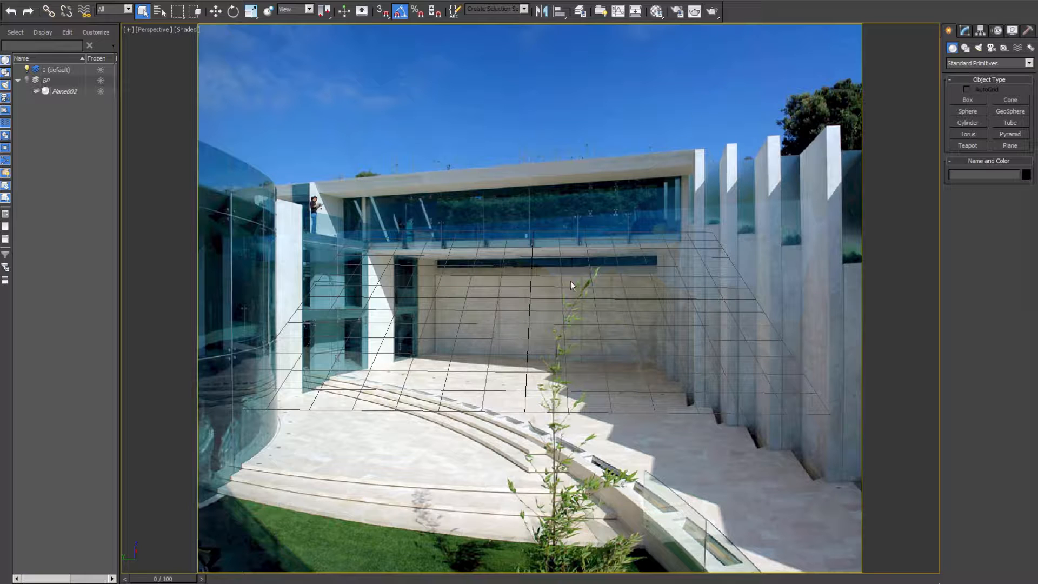
# Tilt the Perspective view lower, restore the four-viewport layout, and frame the Top, Front and Left views around the grid origin
pyautogui.moveTo(547, 326)
pyautogui.mouseDown(button='middle')
pyautogui.moveTo(539, 357)
pyautogui.moveTo(542, 331)
pyautogui.mouseUp(button='middle')
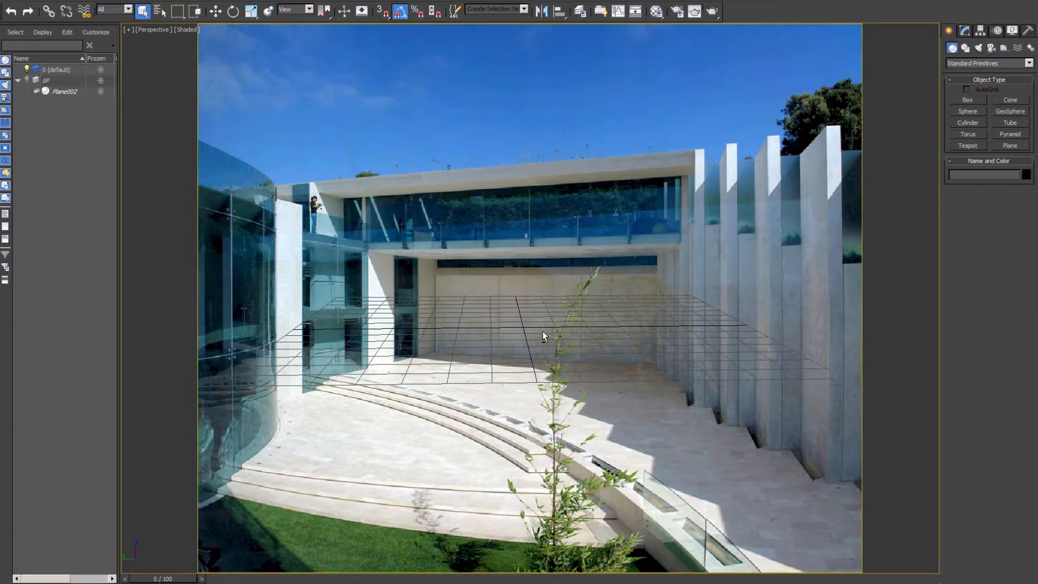
pyautogui.hotkey('alt', 'w')
pyautogui.click(310, 203)
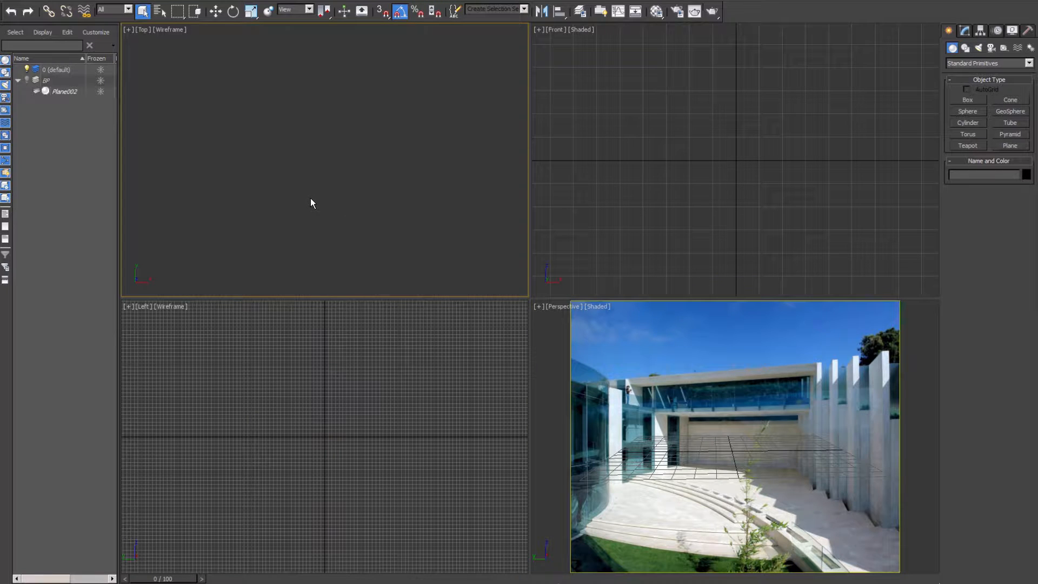
pyautogui.scroll(-5, 320, 221)
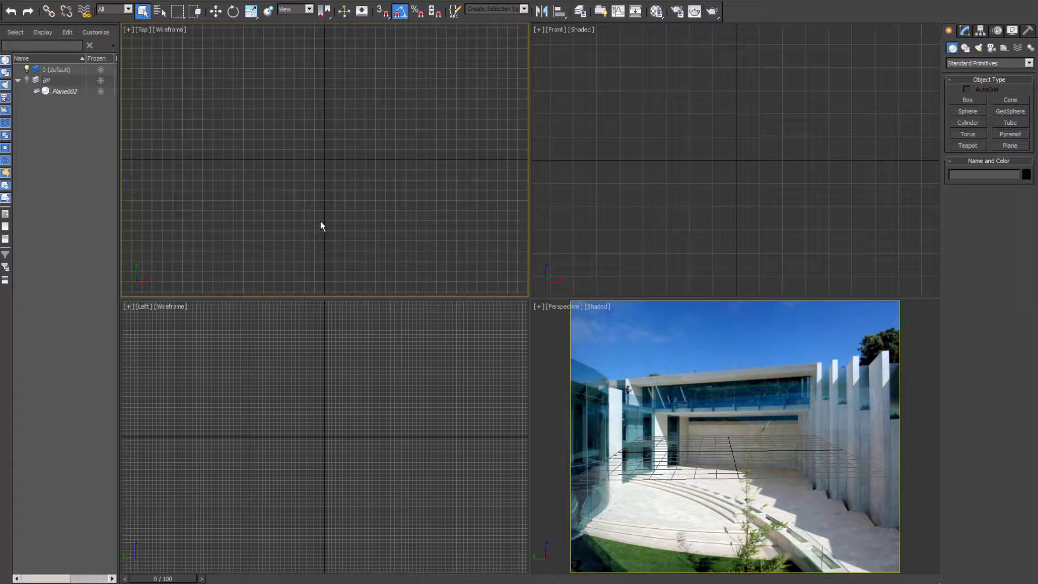
pyautogui.moveTo(338, 192); pyautogui.dragTo(315, 212, button='middle')
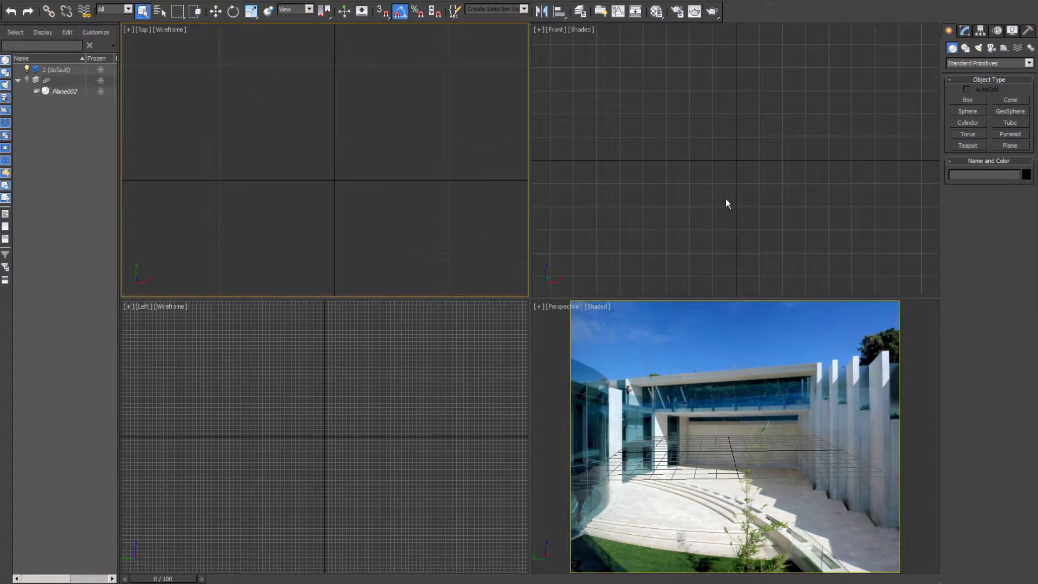
pyautogui.click(726, 198)
pyautogui.scroll(-5, 734, 161)
pyautogui.moveTo(754, 164); pyautogui.dragTo(728, 175, button='middle')
pyautogui.scroll(3, 727, 175)
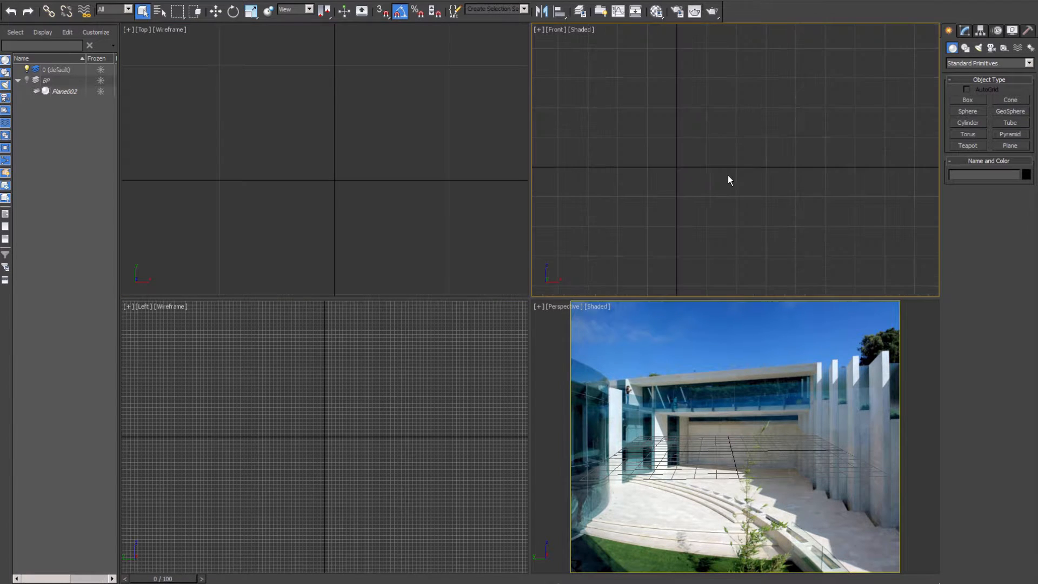
pyautogui.click(349, 437)
pyautogui.scroll(4, 345, 434)
pyautogui.scroll(-4, 346, 434)
pyautogui.moveTo(357, 435); pyautogui.dragTo(335, 449, button='middle')
pyautogui.scroll(5, 355, 437)
pyautogui.scroll(4, 336, 449)
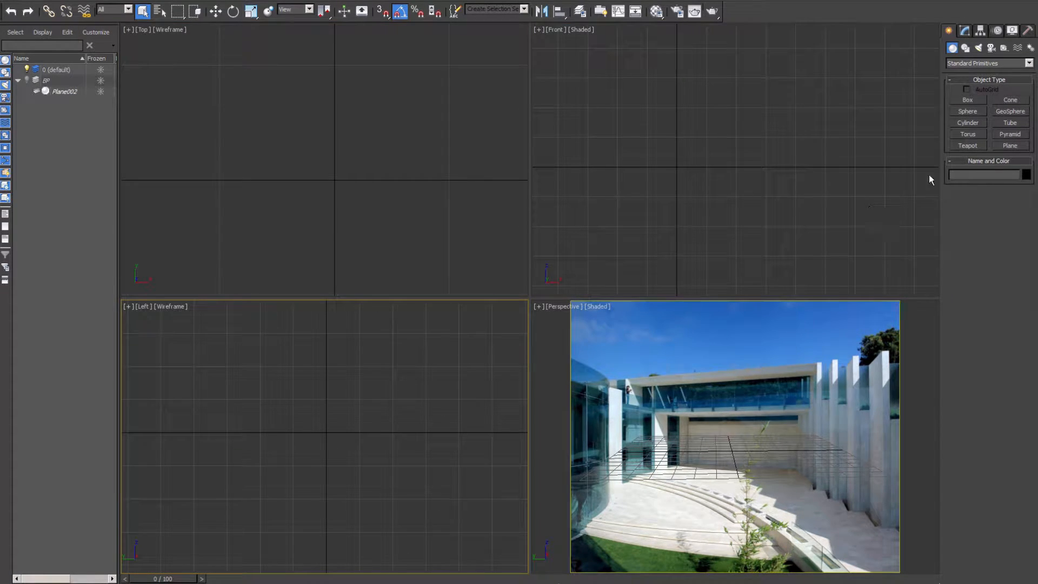
# Create a standard Free camera at the grid origin in the Front viewport and switch the Perspective viewport to its camera view
pyautogui.click(990, 48)
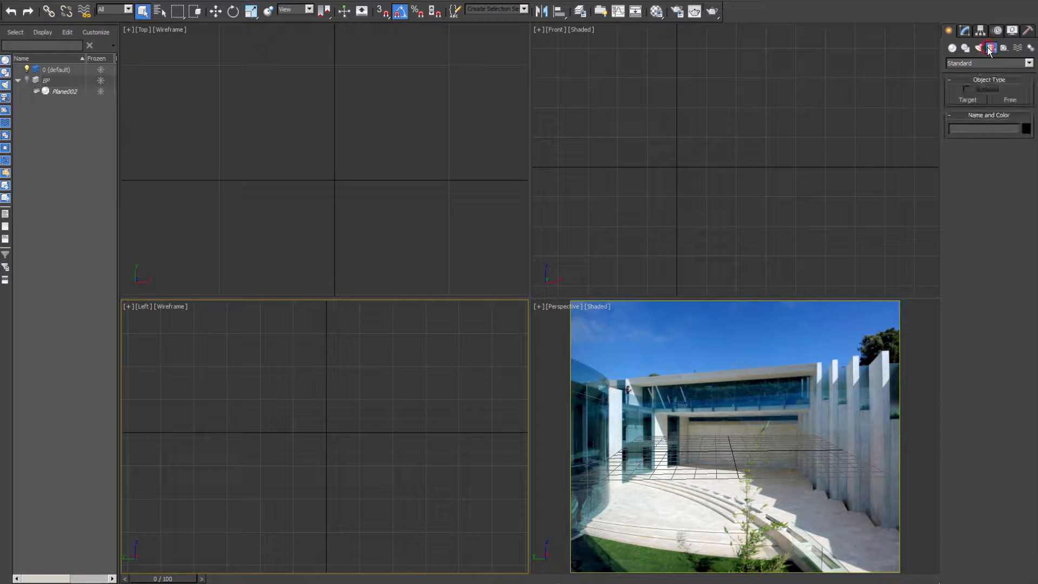
pyautogui.click(1011, 100)
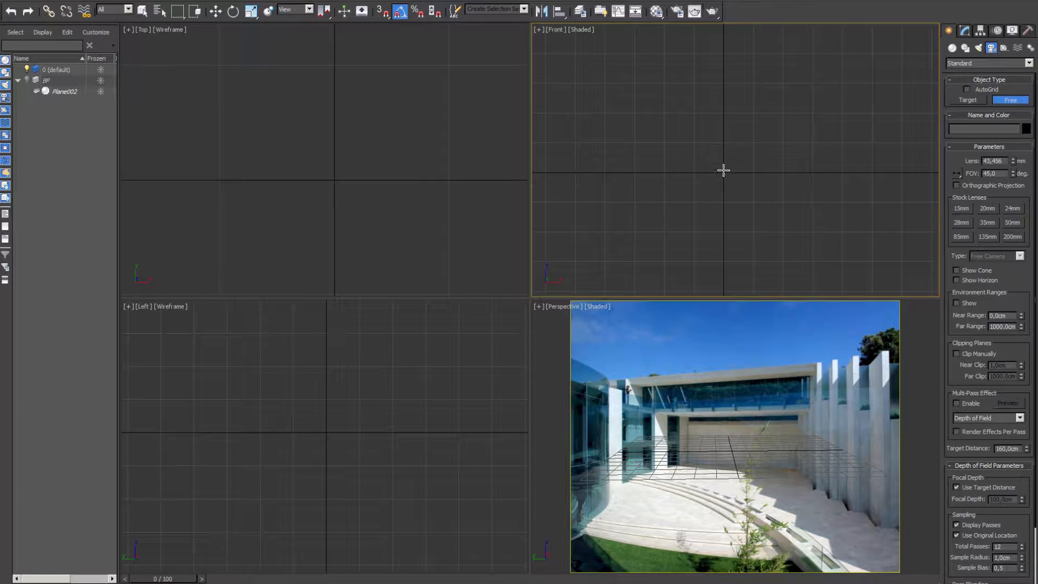
pyautogui.click(724, 170)
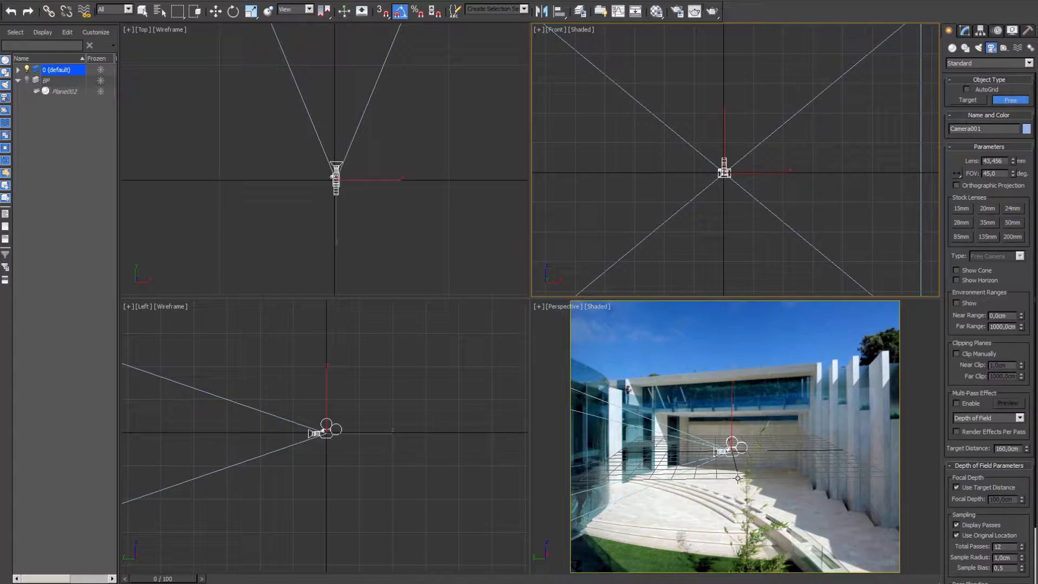
pyautogui.keyDown('alt'); pyautogui.moveTo(737, 478); pyautogui.dragTo(750, 432, button='middle'); pyautogui.keyUp('alt')
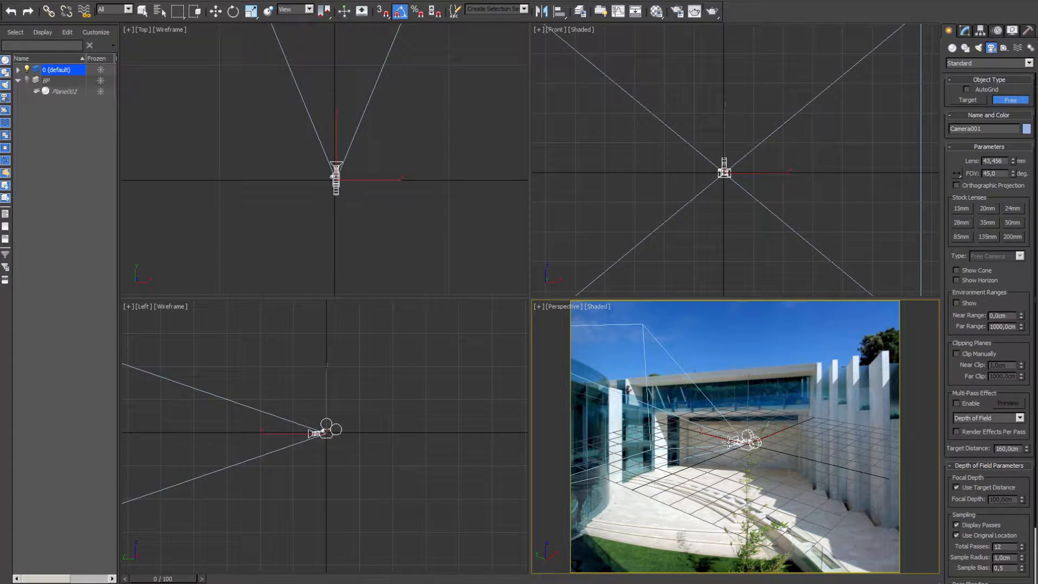
pyautogui.press('v')
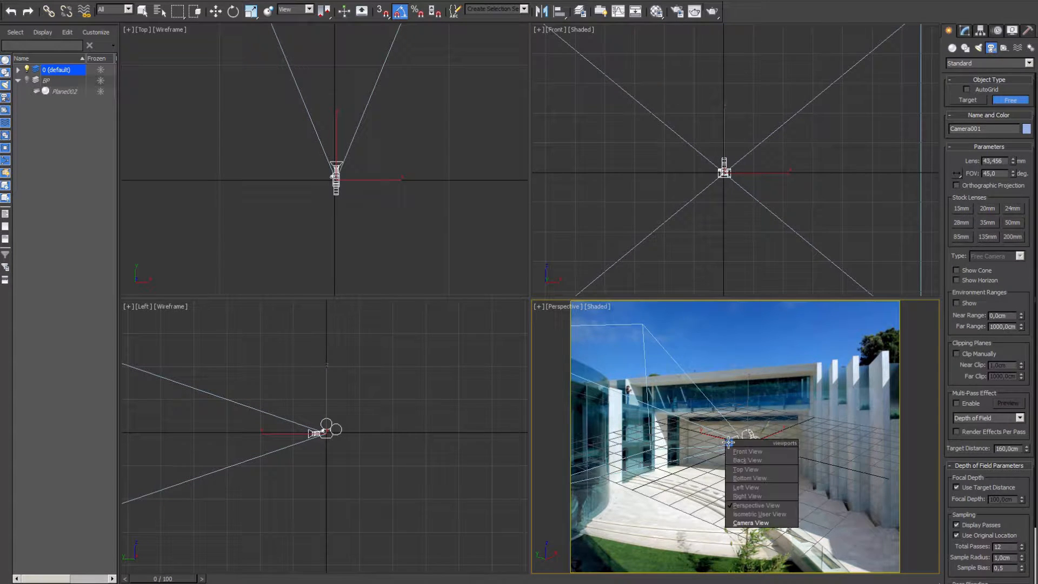
pyautogui.click(751, 524)
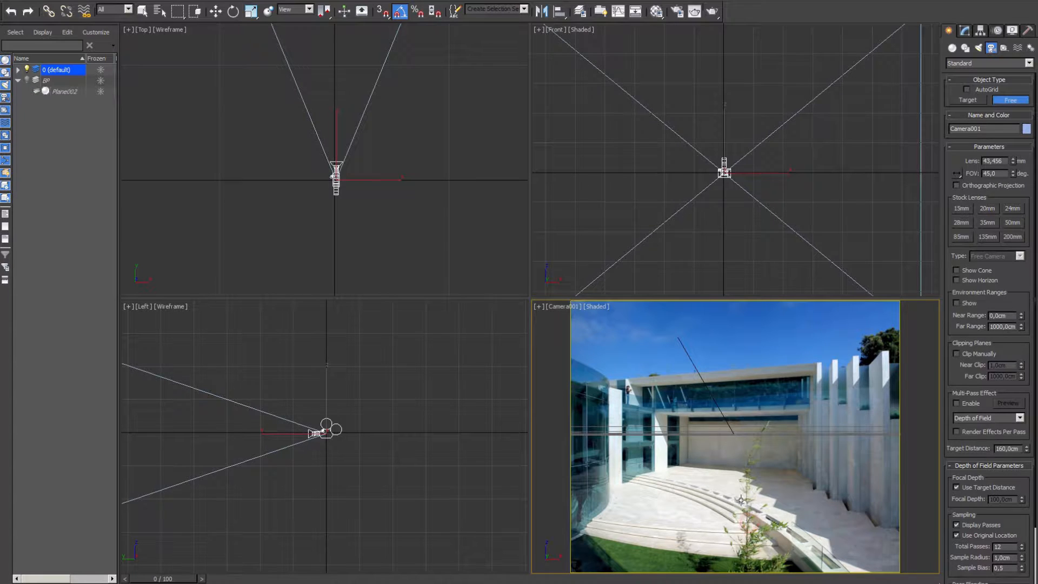
# Move the camera back and up from the origin in the Left viewport so the grid lies across the courtyard floor
pyautogui.rightClick(348, 394)
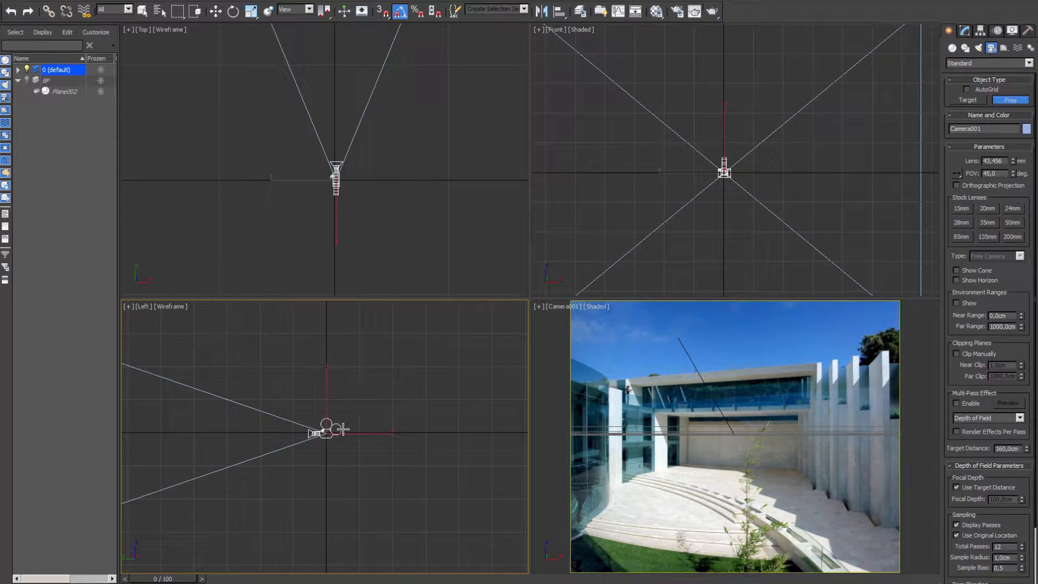
pyautogui.press('w')
pyautogui.moveTo(347, 415); pyautogui.dragTo(648, 378)
pyautogui.scroll(-8, 352, 402)
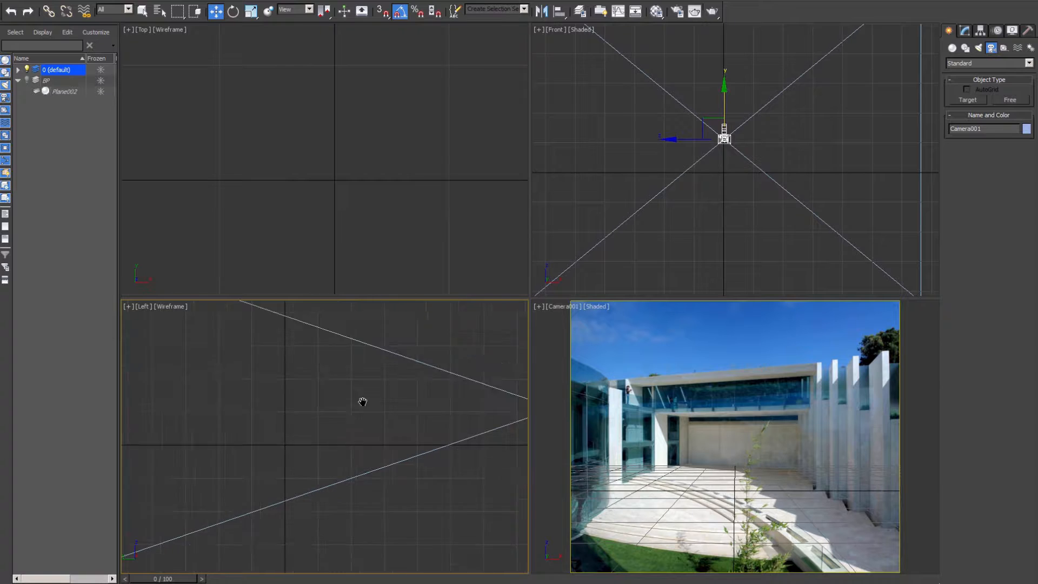
pyautogui.moveTo(398, 395); pyautogui.dragTo(491, 382)
pyautogui.moveTo(365, 418); pyautogui.dragTo(349, 425, button='middle')
pyautogui.moveTo(386, 401); pyautogui.dragTo(425, 399)
pyautogui.scroll(-4, 315, 200)
# Frame the camera in the Top and Front viewports and pan the camera view slightly sideways
pyautogui.press('z')
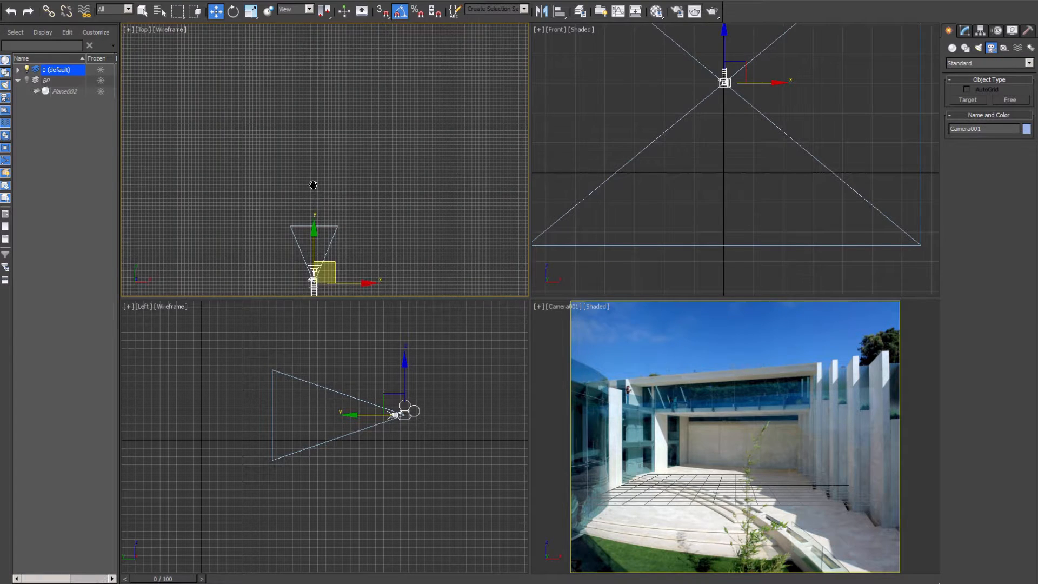
pyautogui.middleClick(644, 182)
pyautogui.press('z')
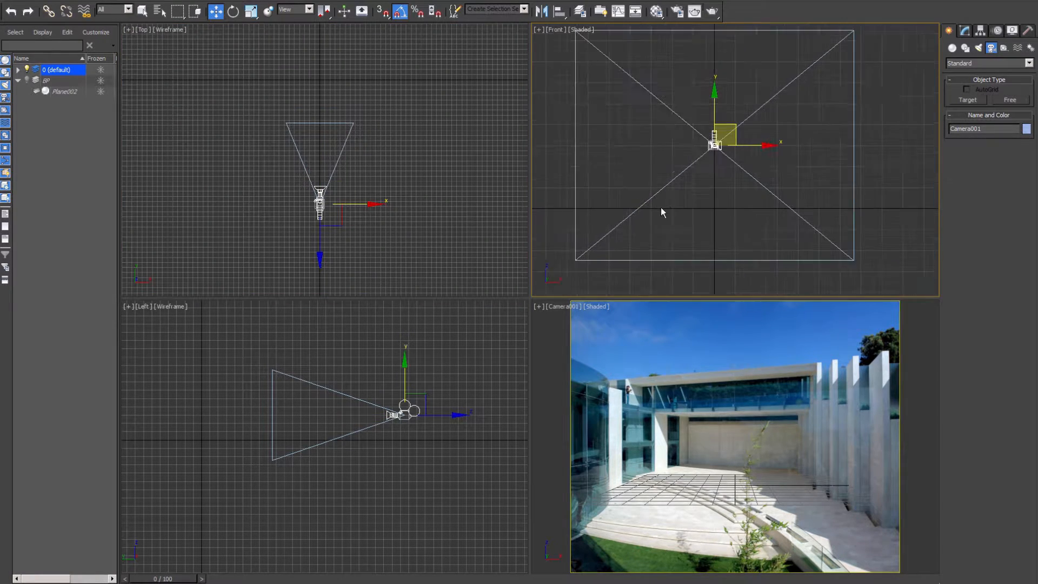
pyautogui.middleClick(732, 442)
pyautogui.moveTo(732, 441)
pyautogui.mouseDown(button='middle')
pyautogui.moveTo(771, 457)
pyautogui.moveTo(749, 445)
pyautogui.mouseUp(button='middle')
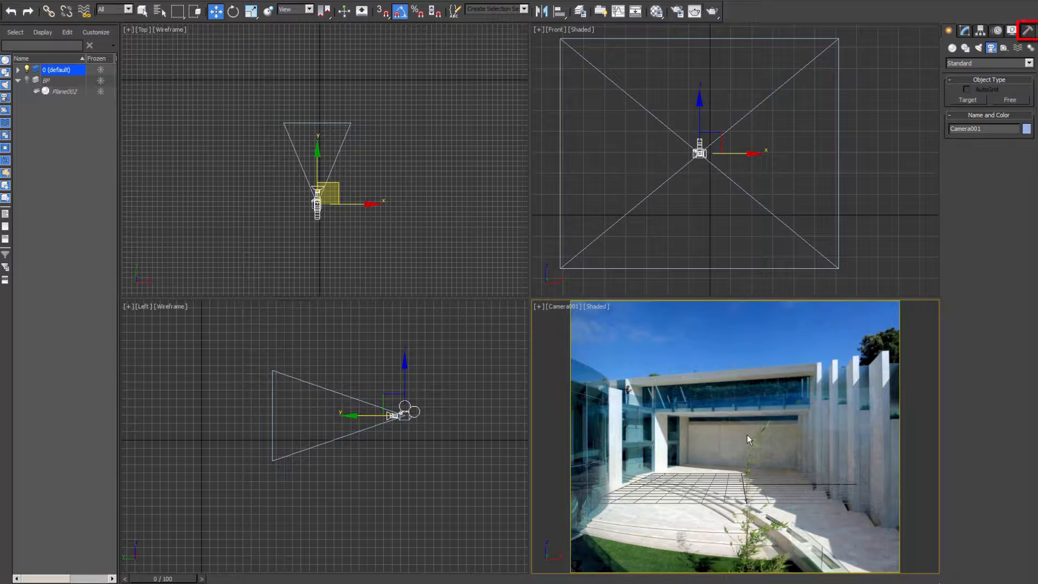
# Open the Perspective Match utility and show its XYZ vanishing lines over the camera view
pyautogui.click(1030, 31)
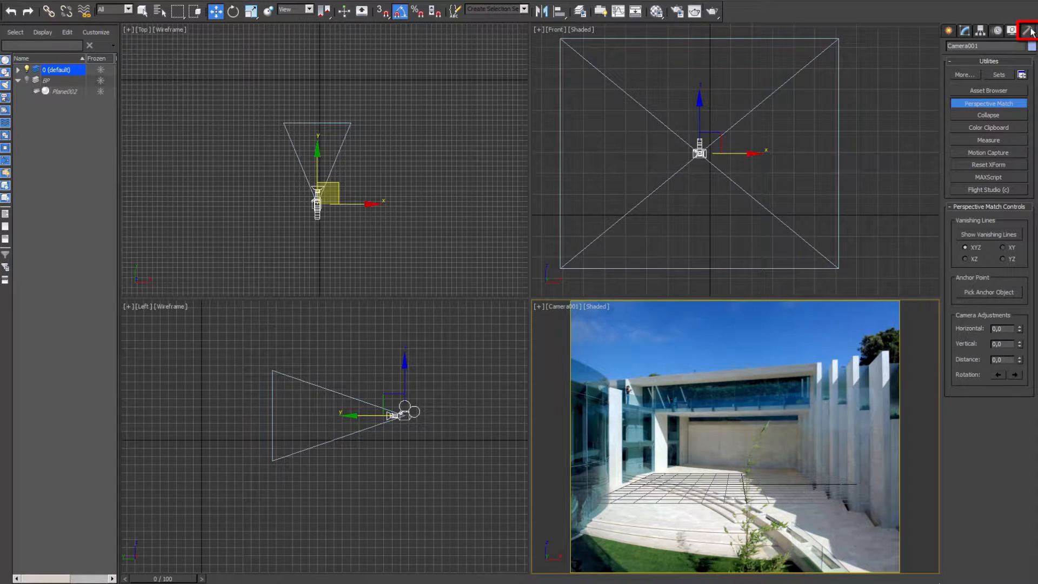
pyautogui.click(970, 103)
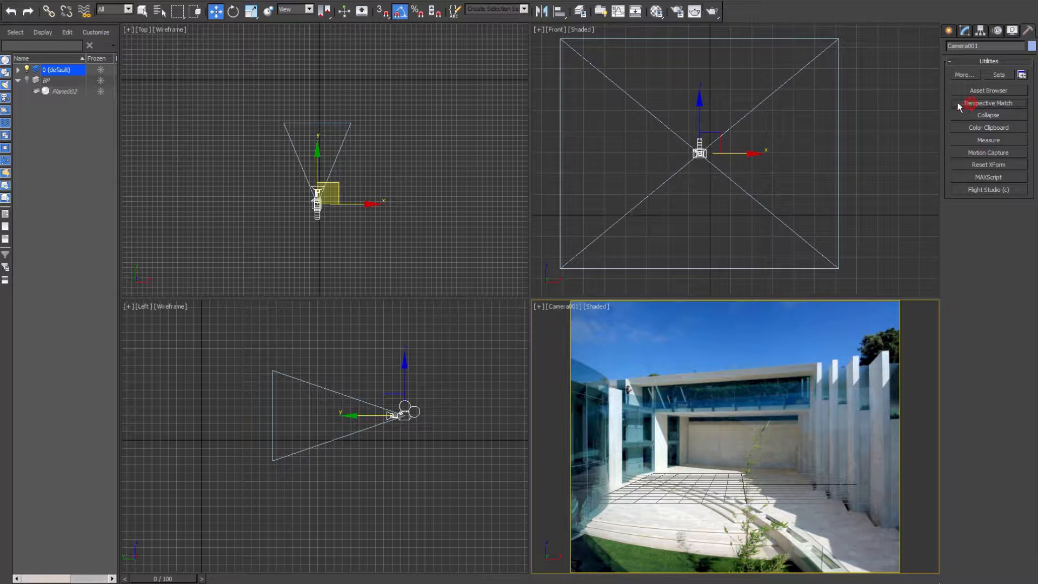
pyautogui.click(1014, 104)
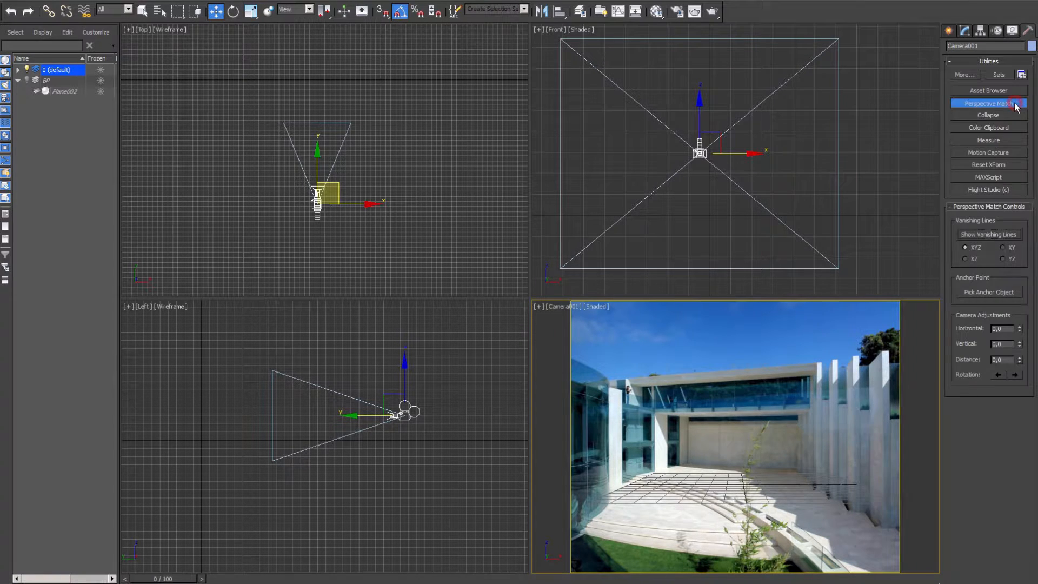
pyautogui.click(986, 234)
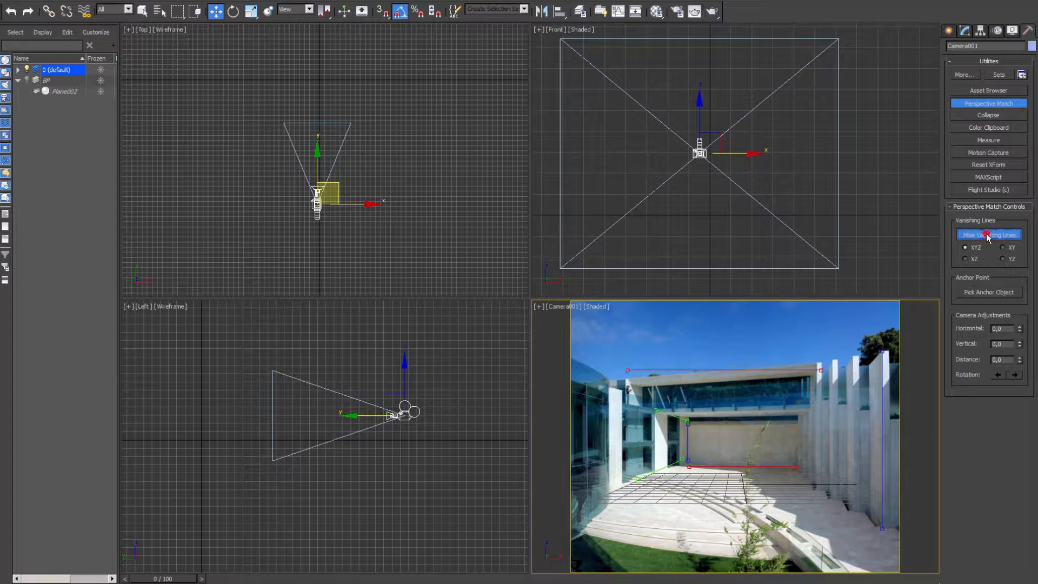
# Maximize the camera viewport and turn on Expert Mode
pyautogui.rightClick(759, 394)
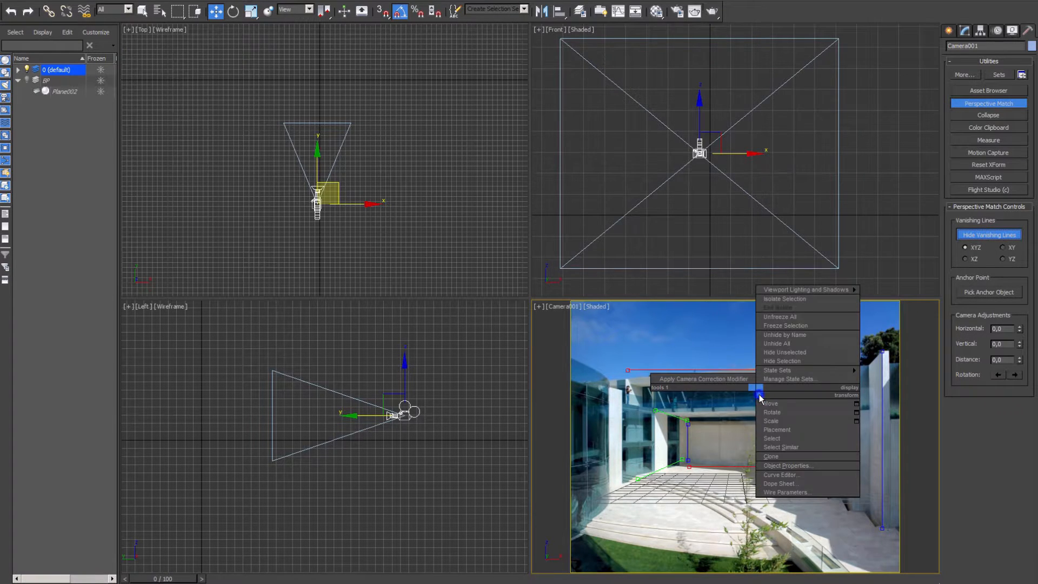
pyautogui.click(742, 432)
pyautogui.hotkey('alt', 'w')
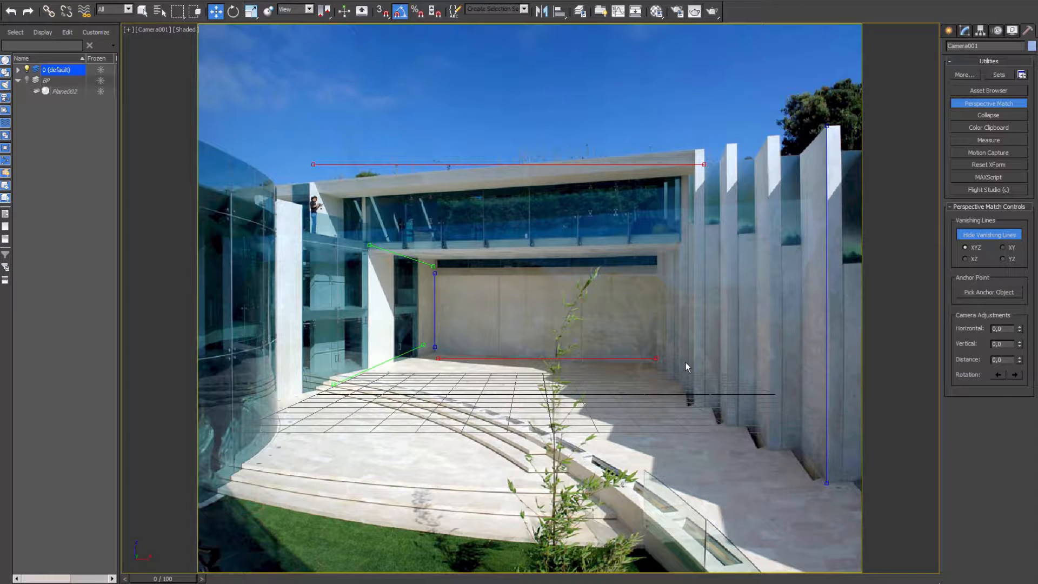
pyautogui.hotkey('ctrl', 'x')
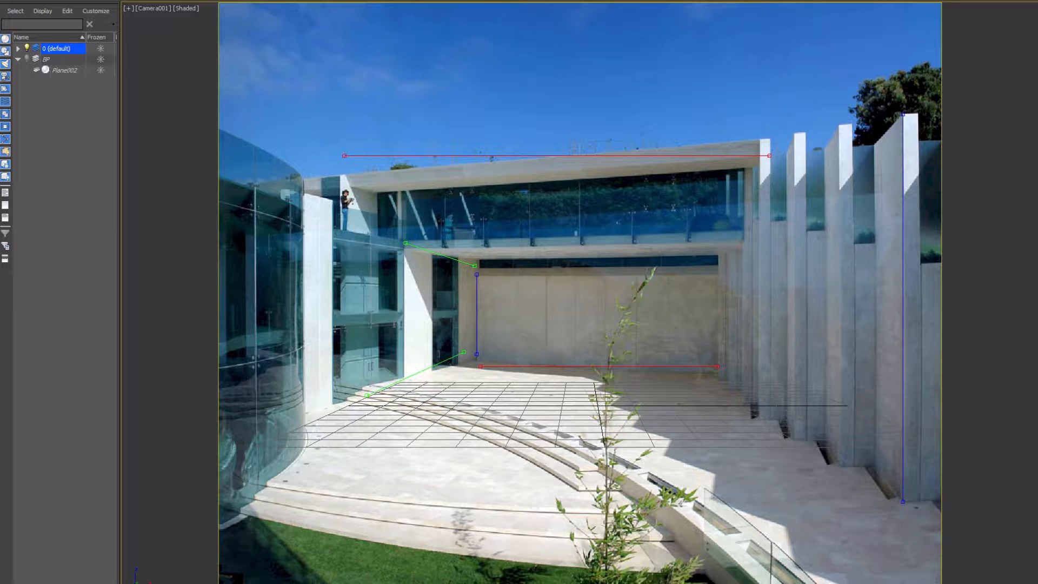
# Align the two red vanishing lines with the roof's front edge and the base of the courtyard's back wall
pyautogui.moveTo(345, 156); pyautogui.dragTo(348, 174)
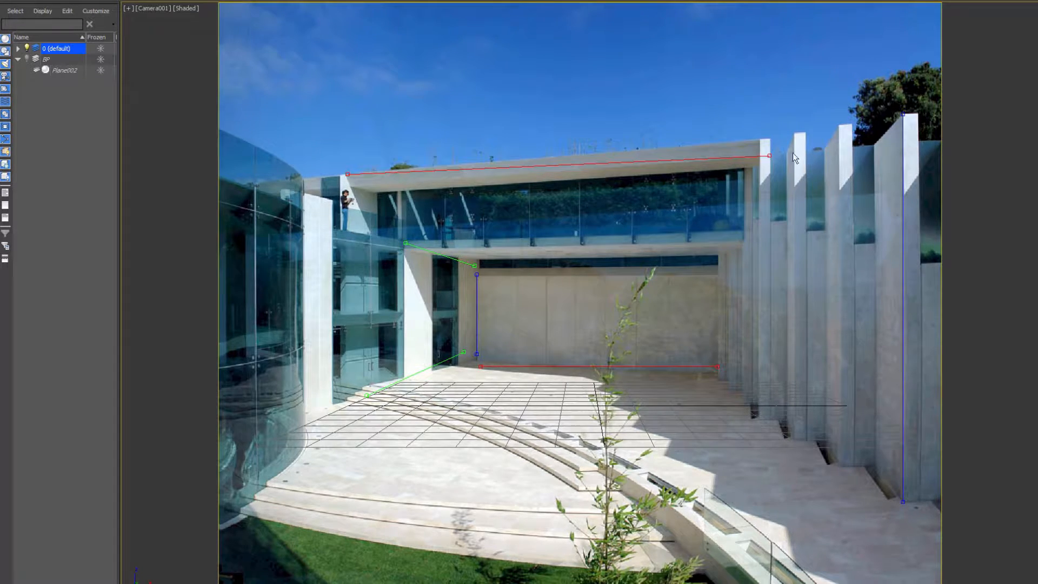
pyautogui.moveTo(771, 155); pyautogui.dragTo(770, 139)
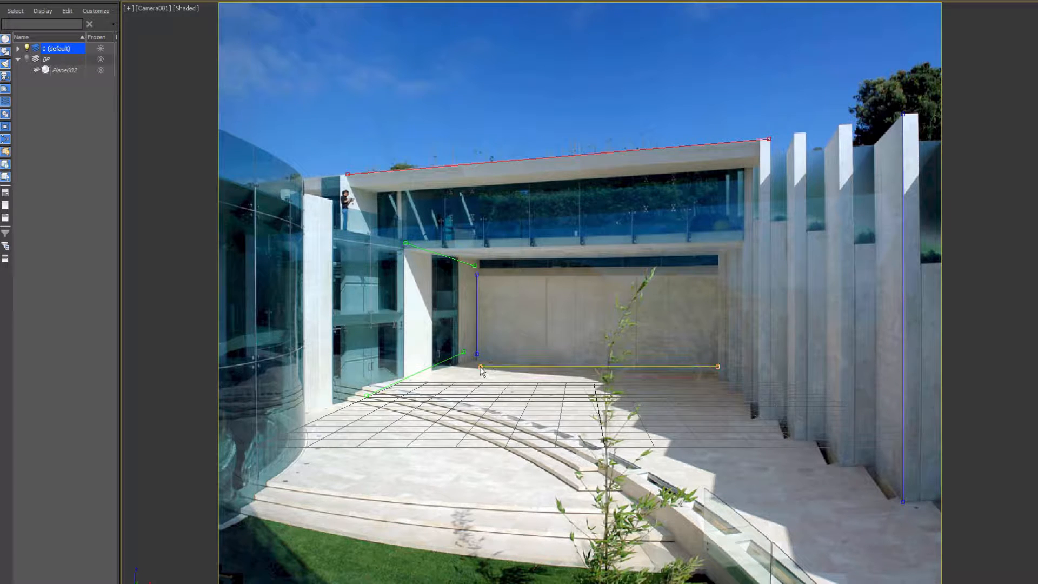
pyautogui.moveTo(481, 366); pyautogui.dragTo(483, 360)
pyautogui.moveTo(722, 369); pyautogui.dragTo(714, 374)
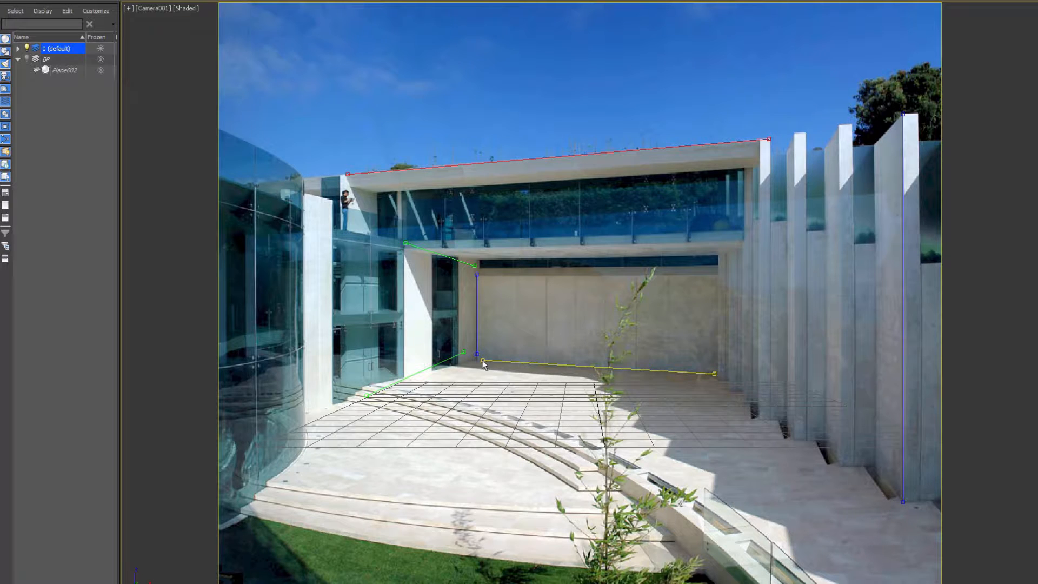
pyautogui.moveTo(483, 360); pyautogui.dragTo(490, 363)
pyautogui.moveTo(715, 374); pyautogui.dragTo(716, 373)
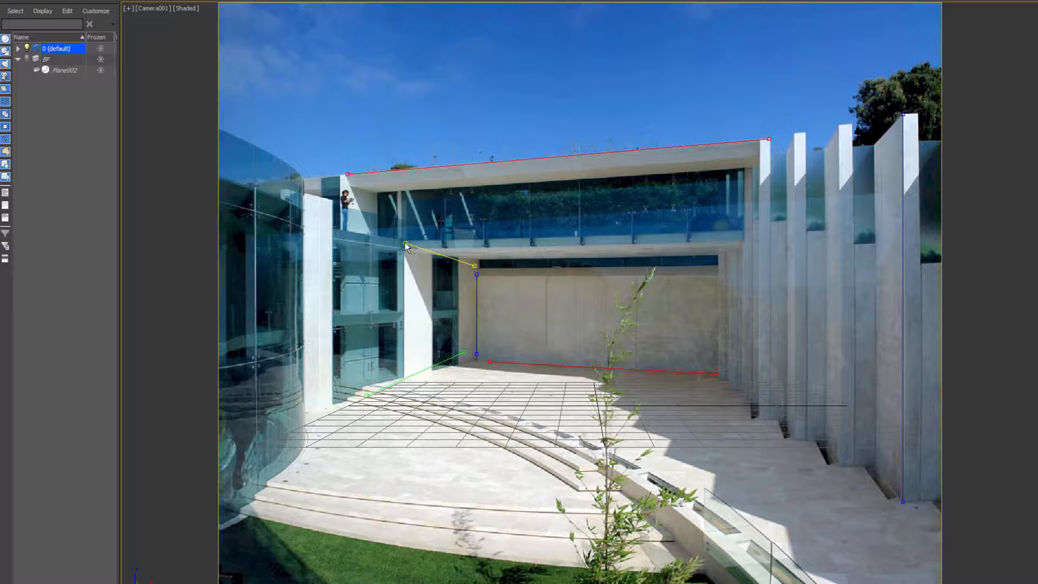
# Align the two green vanishing lines with the top and bottom edges of the side wall beside the back wall
pyautogui.moveTo(405, 244); pyautogui.dragTo(405, 251)
pyautogui.moveTo(474, 265); pyautogui.dragTo(476, 260)
pyautogui.moveTo(405, 250); pyautogui.dragTo(406, 251)
pyautogui.moveTo(464, 351); pyautogui.dragTo(465, 363)
pyautogui.moveTo(366, 394); pyautogui.dragTo(364, 388)
pyautogui.moveTo(464, 363); pyautogui.dragTo(463, 364)
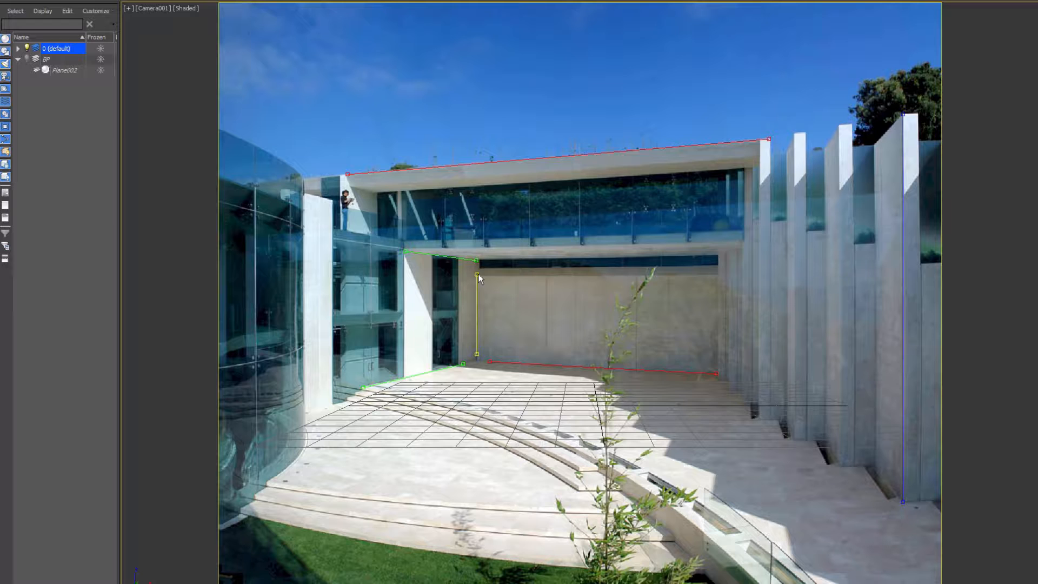
# Align the two blue vanishing lines with the back wall's vertical corner and the first pillar beyond the roof's end, and turn off Expert Mode
pyautogui.moveTo(478, 273)
pyautogui.mouseDown()
pyautogui.moveTo(475, 290)
pyautogui.moveTo(477, 276)
pyautogui.mouseUp()
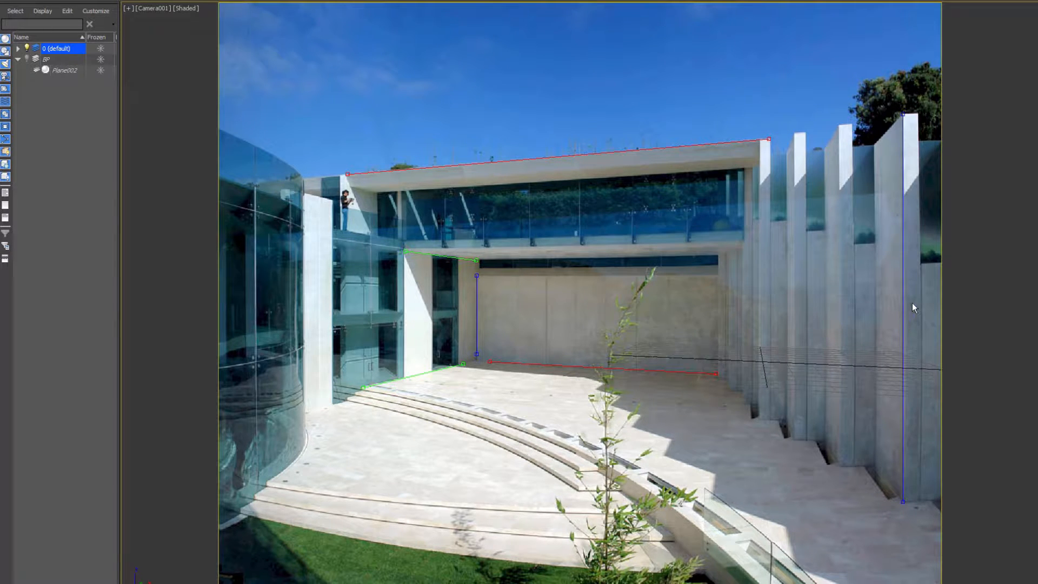
pyautogui.moveTo(904, 303); pyautogui.dragTo(794, 286)
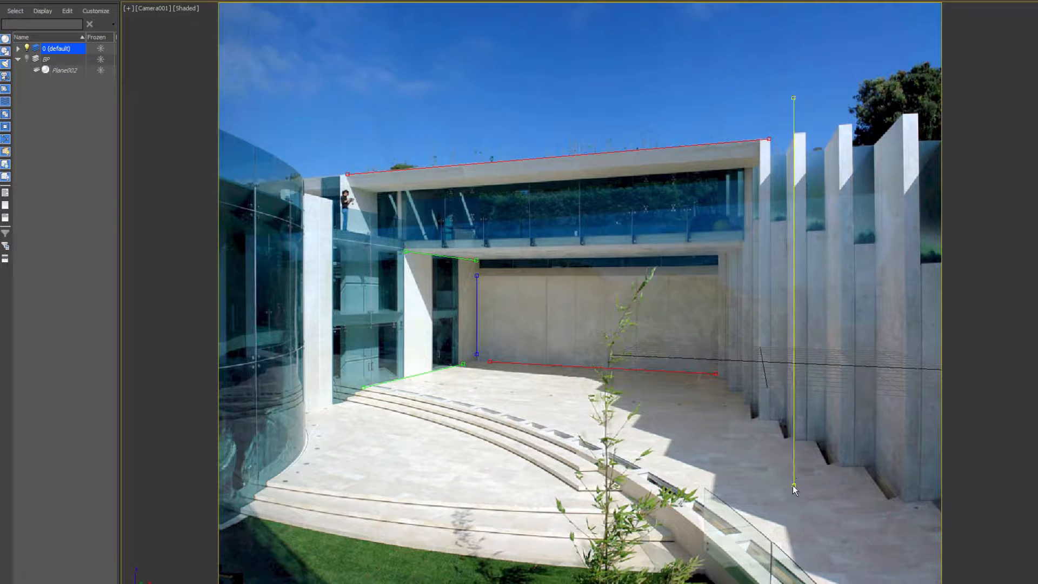
pyautogui.moveTo(794, 488); pyautogui.dragTo(794, 439)
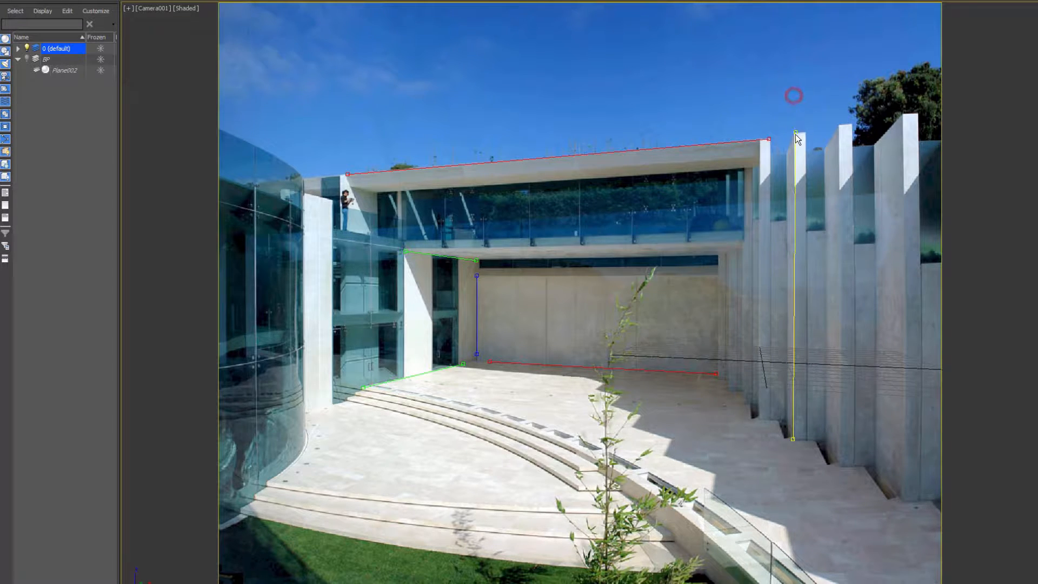
pyautogui.moveTo(793, 97); pyautogui.dragTo(795, 136)
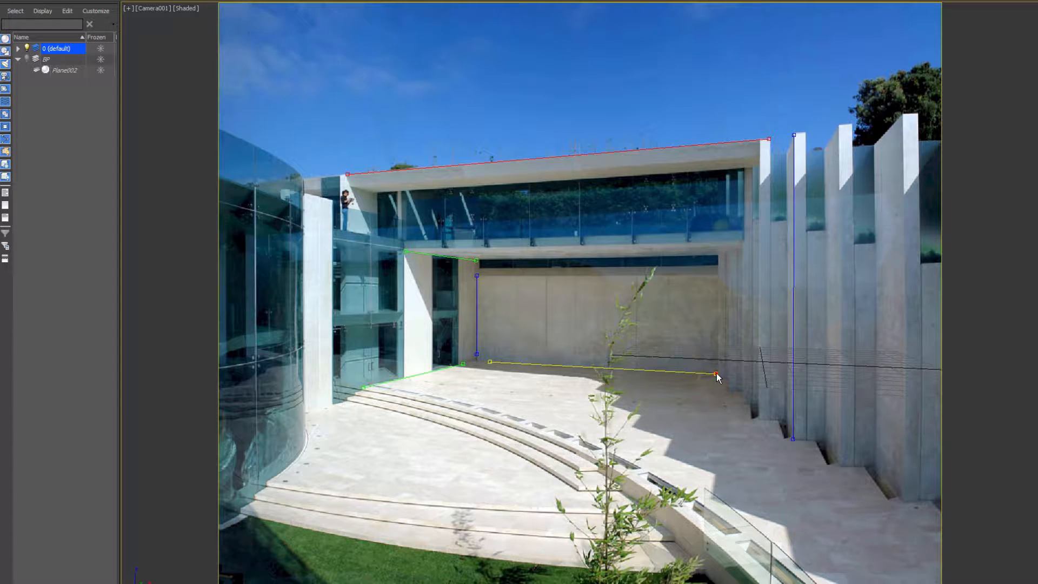
pyautogui.moveTo(716, 373)
pyautogui.mouseDown()
pyautogui.moveTo(715, 343)
pyautogui.moveTo(718, 374)
pyautogui.mouseUp()
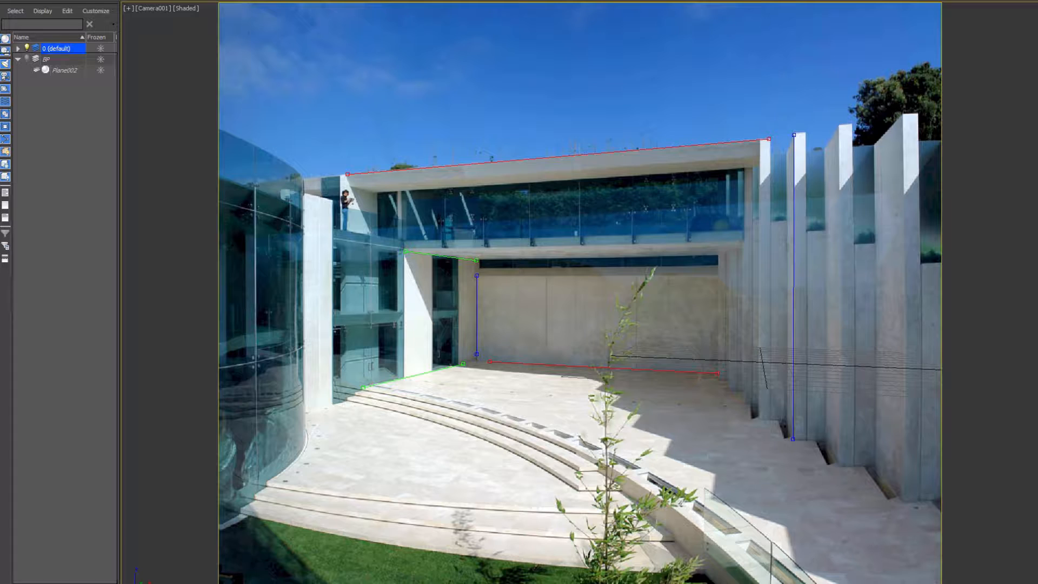
pyautogui.hotkey('ctrl', 'x')
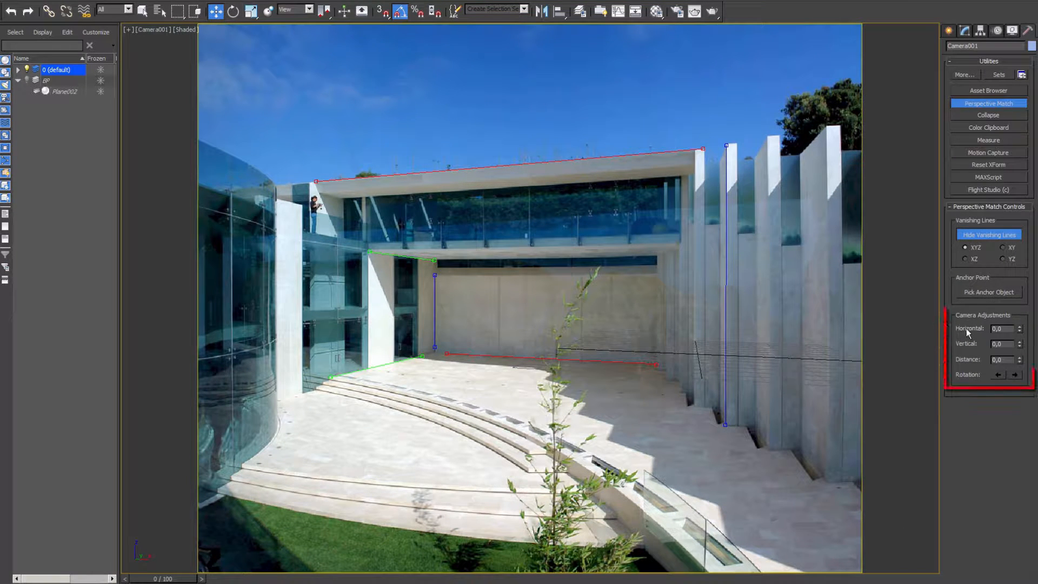
# Adjust the camera's distance, horizontal and vertical offsets until the grid lies across the courtyard floor, and hide the vanishing lines
pyautogui.moveTo(1019, 360)
pyautogui.mouseDown()
pyautogui.moveTo(1020, 330)
pyautogui.moveTo(1010, 502)
pyautogui.moveTo(990, 530)
pyautogui.mouseUp()
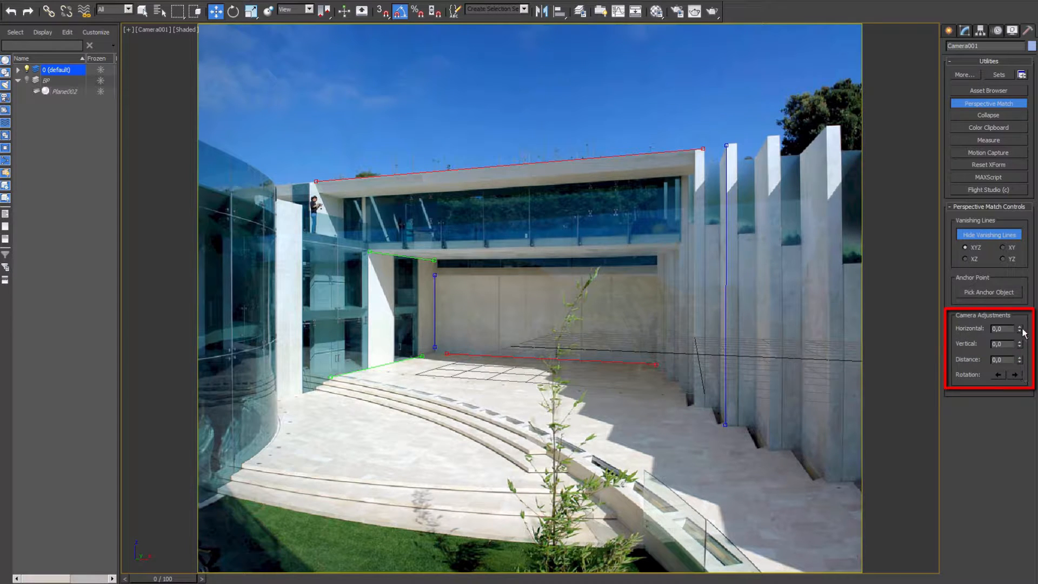
pyautogui.moveTo(1020, 328)
pyautogui.mouseDown()
pyautogui.moveTo(1005, 270)
pyautogui.moveTo(909, 128)
pyautogui.moveTo(837, 63)
pyautogui.mouseUp()
pyautogui.moveTo(1019, 345); pyautogui.dragTo(1020, 326)
pyautogui.moveTo(1020, 328); pyautogui.dragTo(1030, 308)
pyautogui.rightClick(1029, 308)
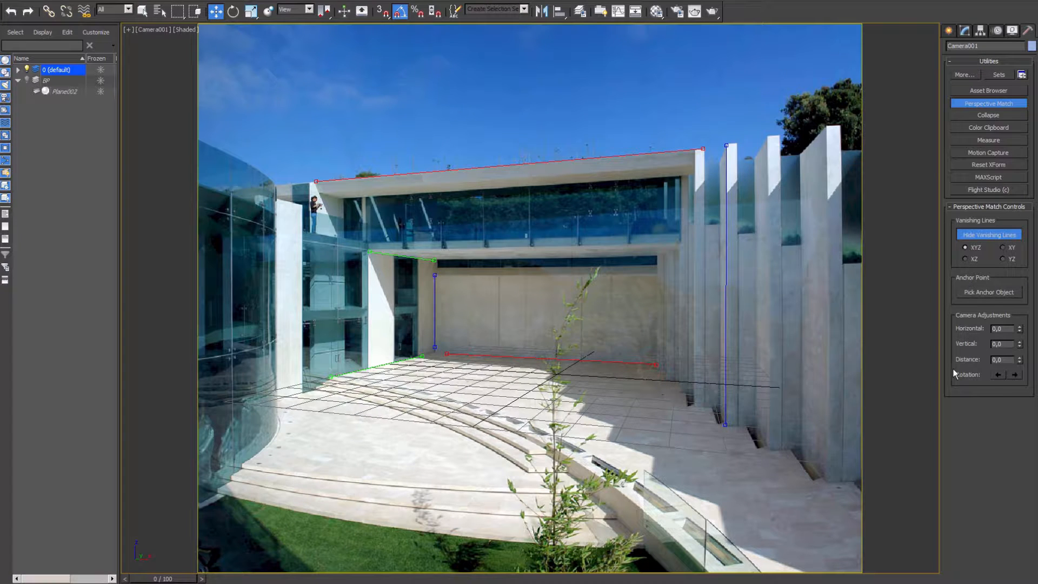
pyautogui.click(980, 238)
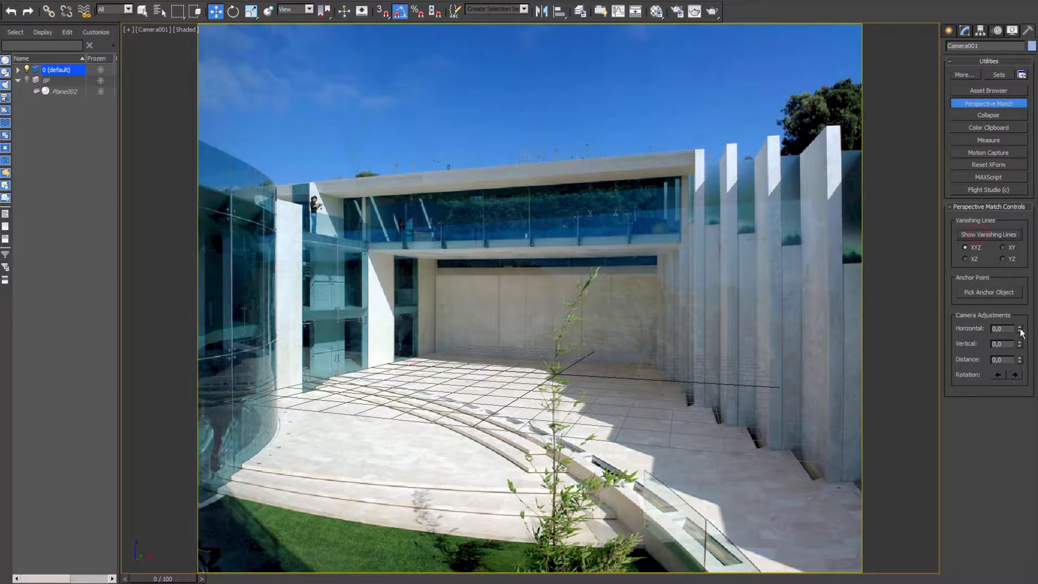
pyautogui.moveTo(1022, 332); pyautogui.dragTo(1018, 329)
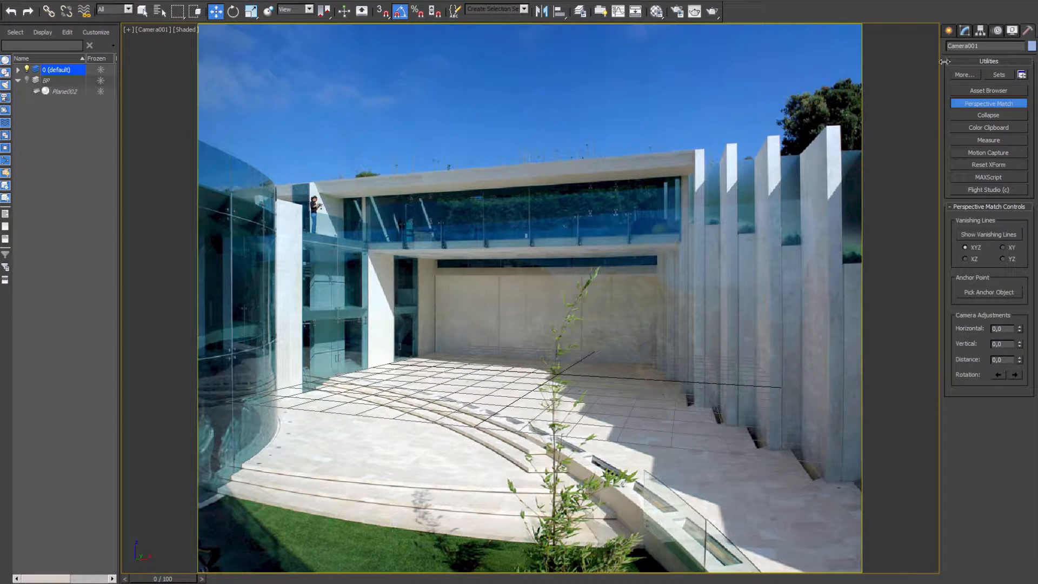
# Create a box about 14.9 cm long, 2.7 cm wide and 17.7 cm high at the foot of the side wall's glass door
pyautogui.click(949, 30)
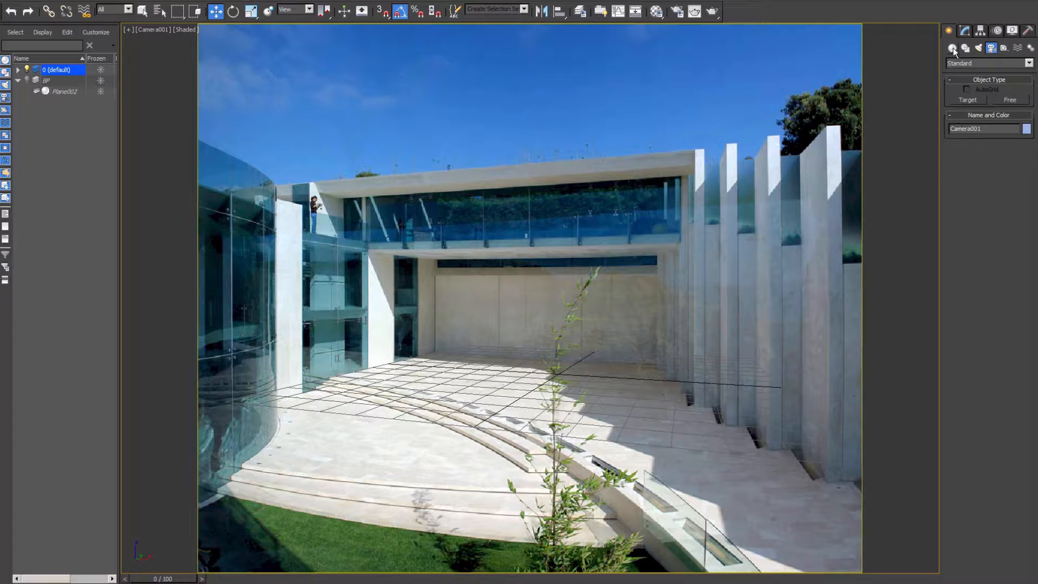
pyautogui.click(953, 48)
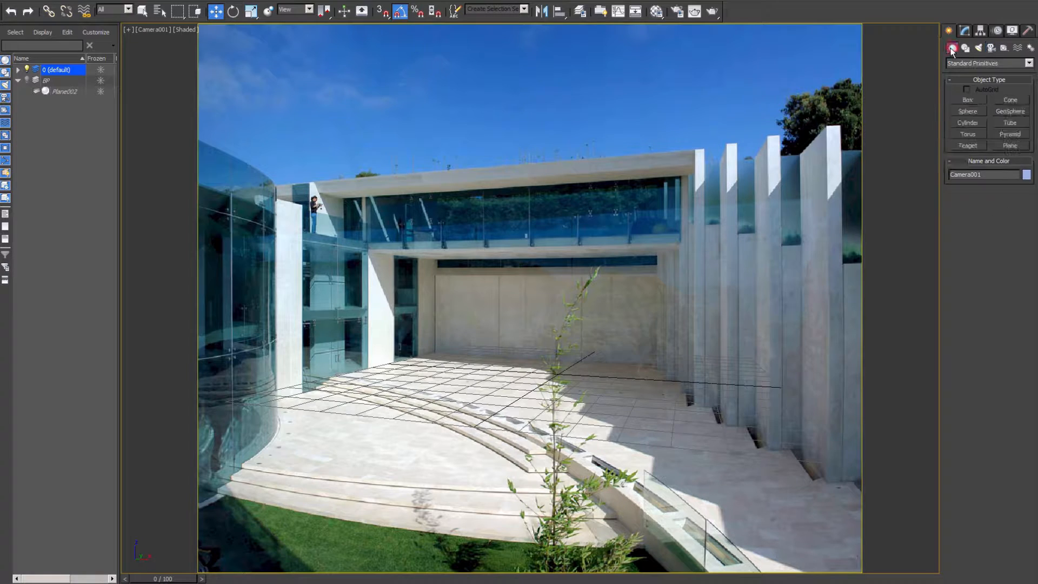
pyautogui.click(971, 102)
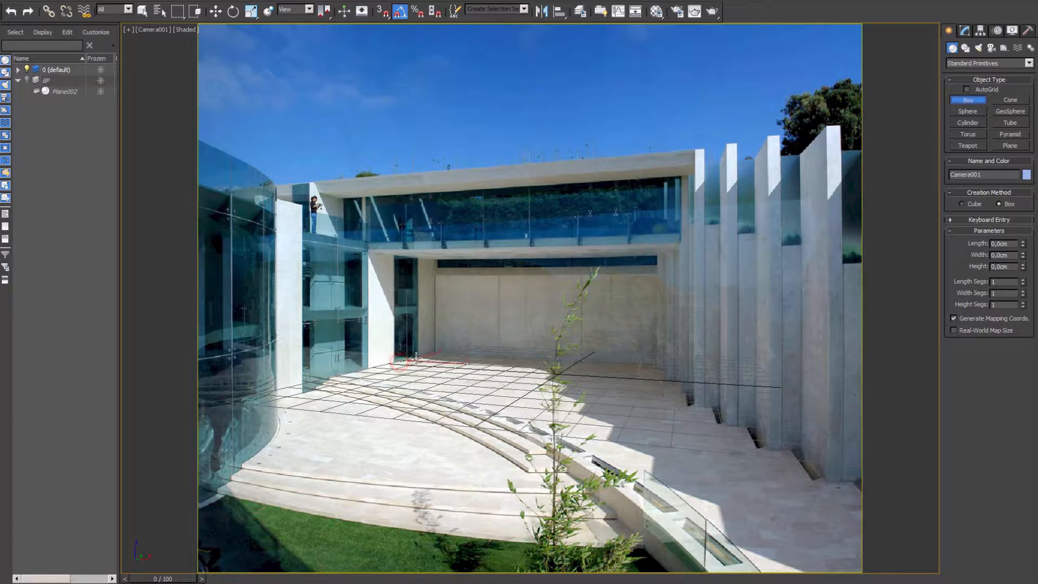
pyautogui.moveTo(420, 358); pyautogui.dragTo(427, 360)
pyautogui.click(426, 335)
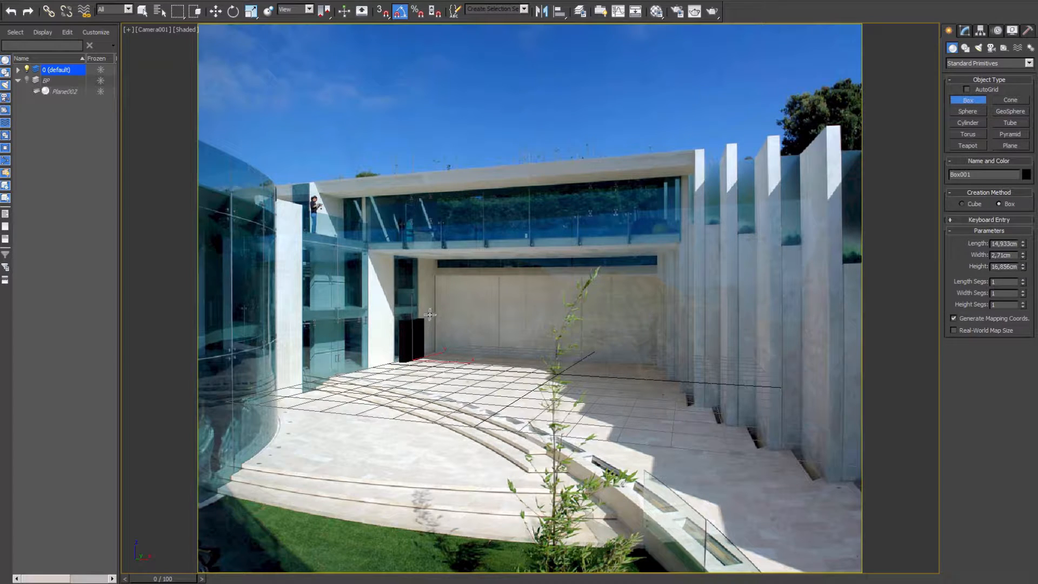
pyautogui.click(430, 314)
# Assign the existing Model material to the box and close the Material Editor
pyautogui.press('m')
pyautogui.click(67, 292)
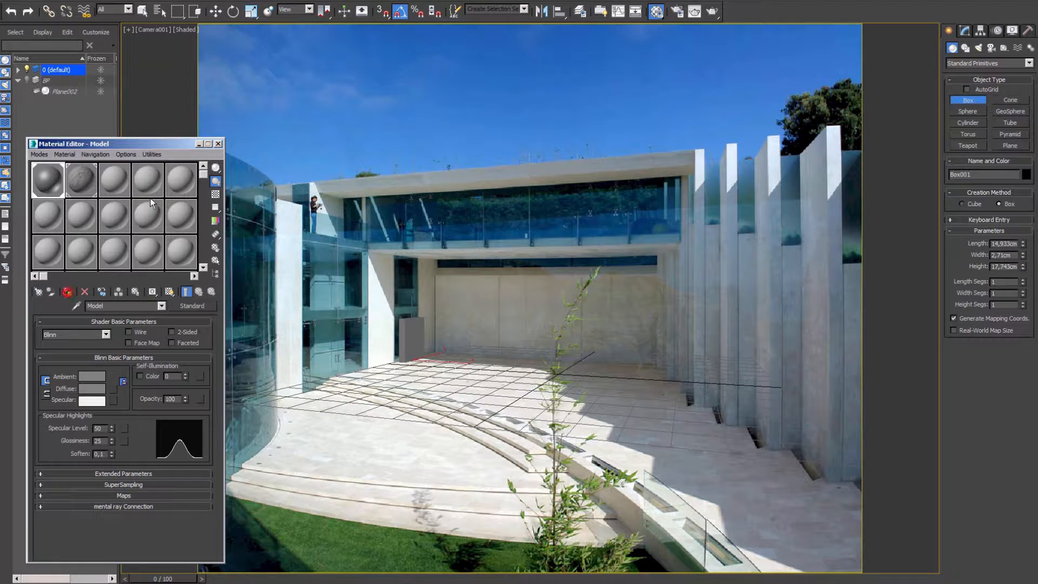
pyautogui.click(218, 144)
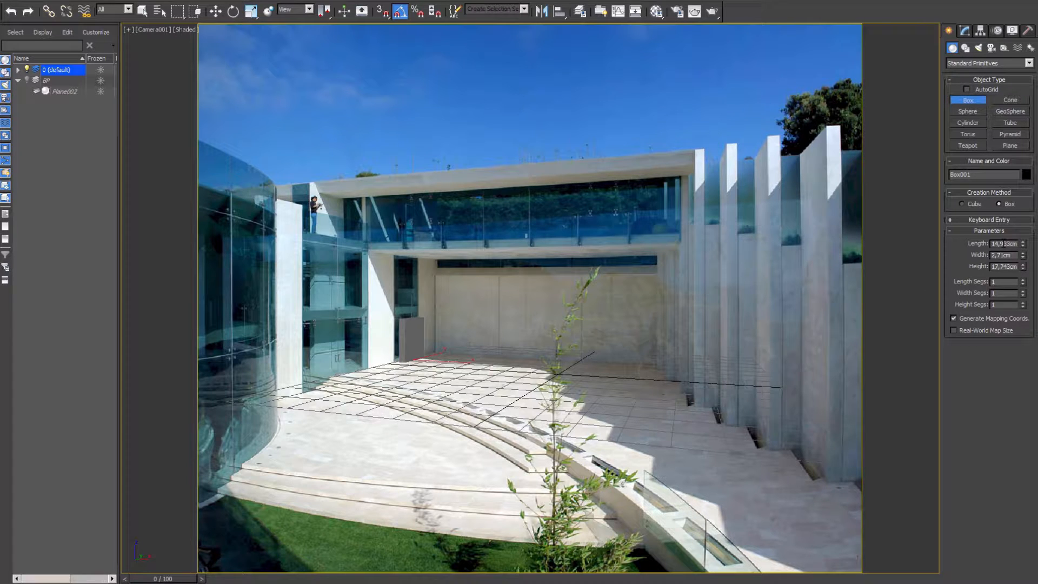
# Set the box's length to 80 cm, width to 2 cm and height to 200 cm, and shift it slightly toward the back wall
pyautogui.moveTo(1026, 246); pyautogui.dragTo(1022, 235)
pyautogui.click(1007, 244)
pyautogui.write('80')
pyautogui.press('Return')
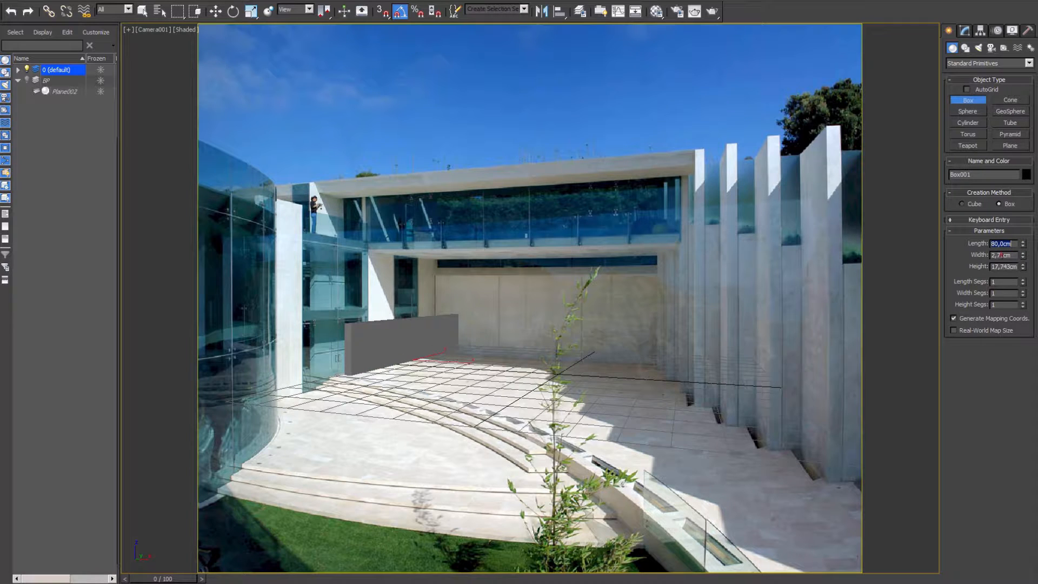
pyautogui.click(1001, 254)
pyautogui.write('2')
pyautogui.press('Return')
pyautogui.click(1002, 267)
pyautogui.write('200')
pyautogui.press('Return')
pyautogui.press('w')
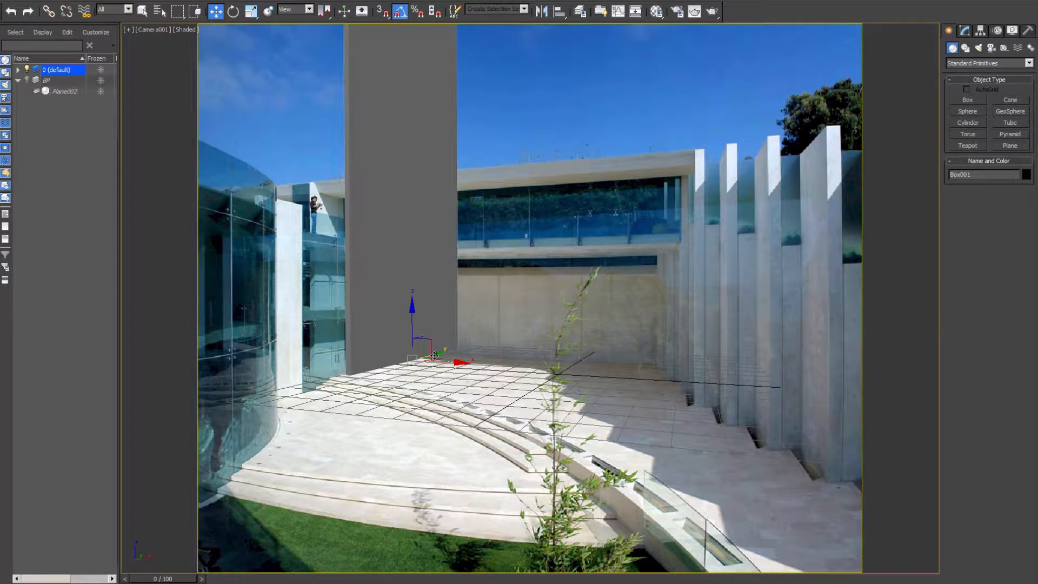
pyautogui.moveTo(439, 359)
pyautogui.mouseDown()
pyautogui.moveTo(487, 345)
pyautogui.moveTo(414, 353)
pyautogui.moveTo(448, 358)
pyautogui.mouseUp()
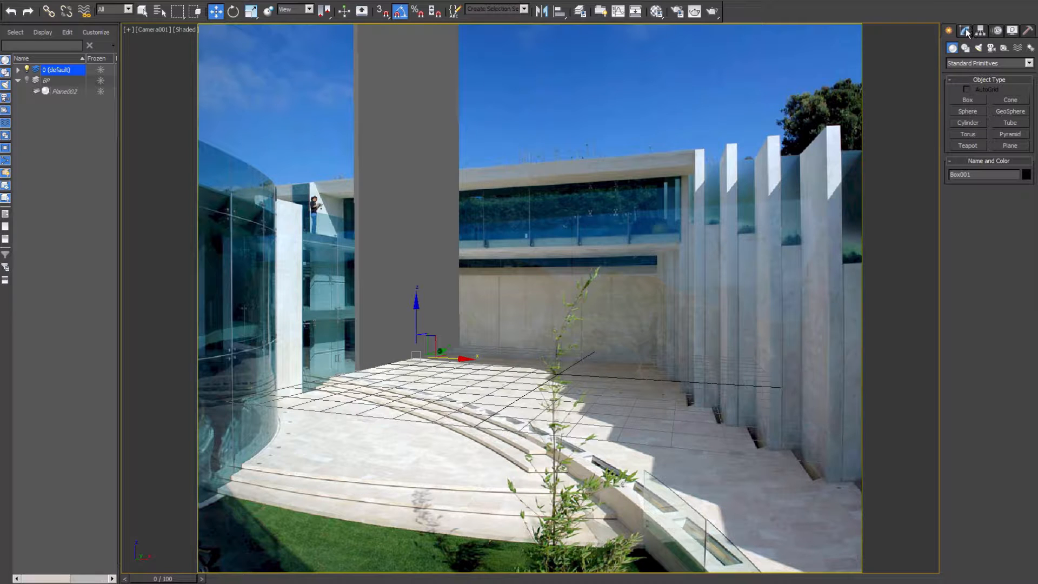
# Adjust Perspective Match's camera distance, horizontal and vertical offsets until the box stands at the side wall's glass door at door scale
pyautogui.click(1027, 31)
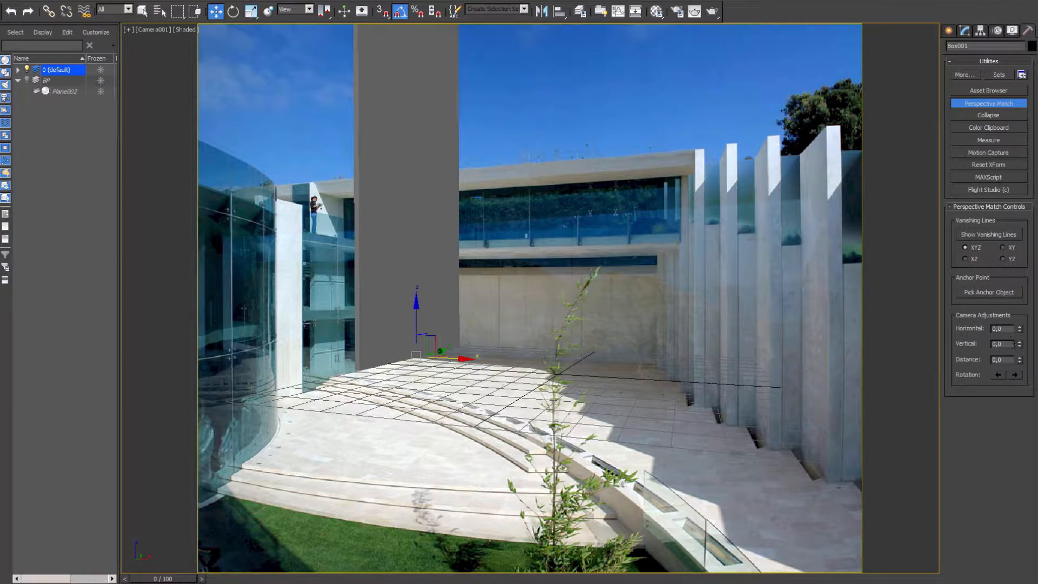
pyautogui.moveTo(1019, 359); pyautogui.dragTo(460, 423)
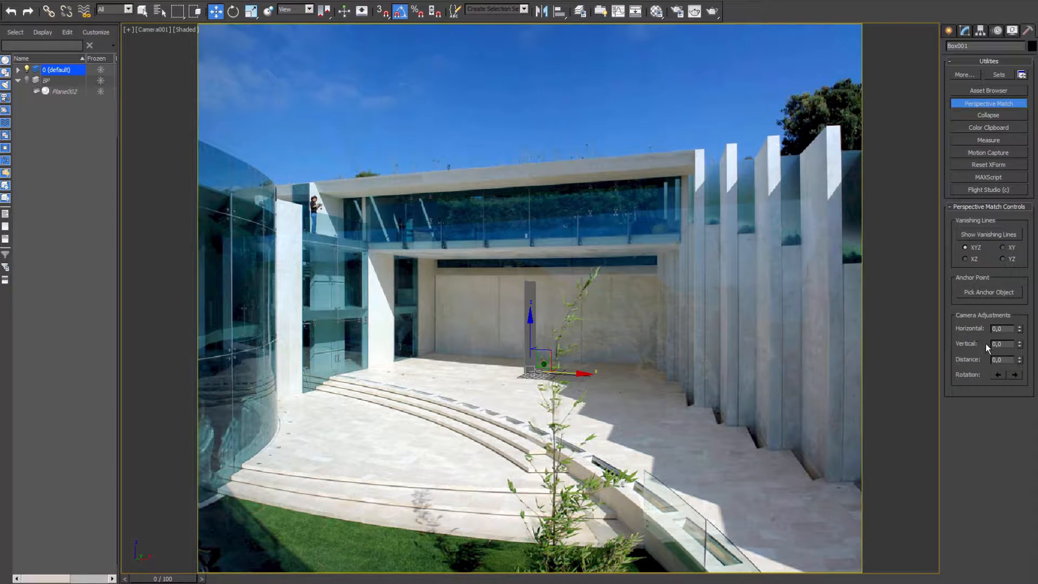
pyautogui.moveTo(1020, 362); pyautogui.dragTo(942, 42)
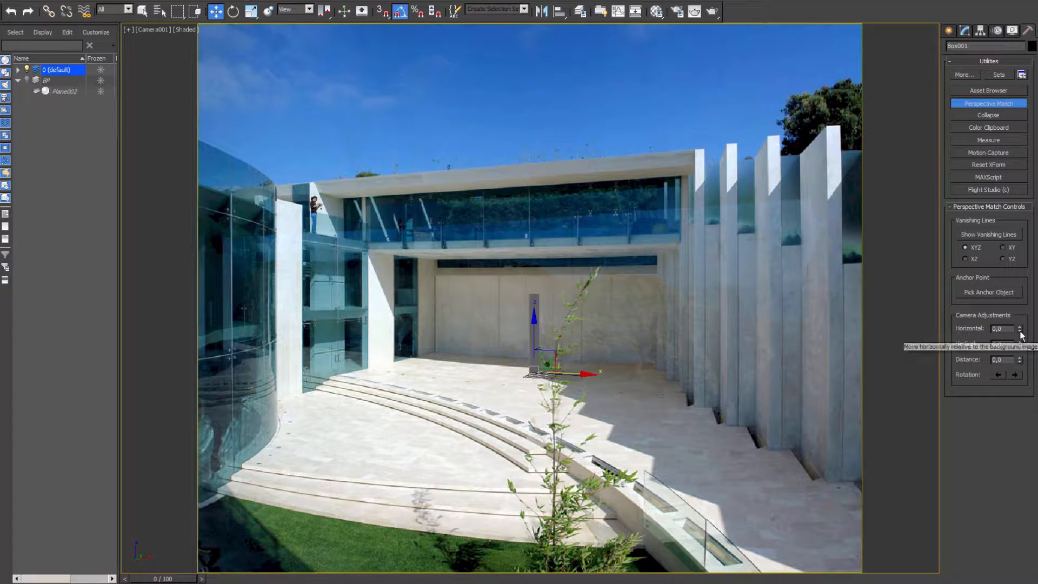
pyautogui.moveTo(1020, 328); pyautogui.dragTo(811, 329)
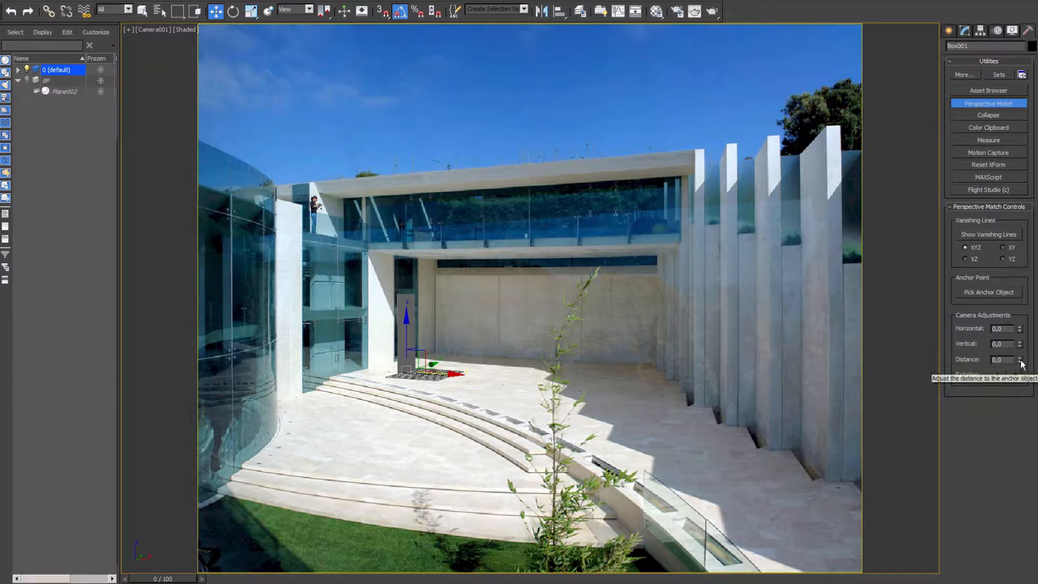
pyautogui.moveTo(1020, 361); pyautogui.dragTo(490, 407)
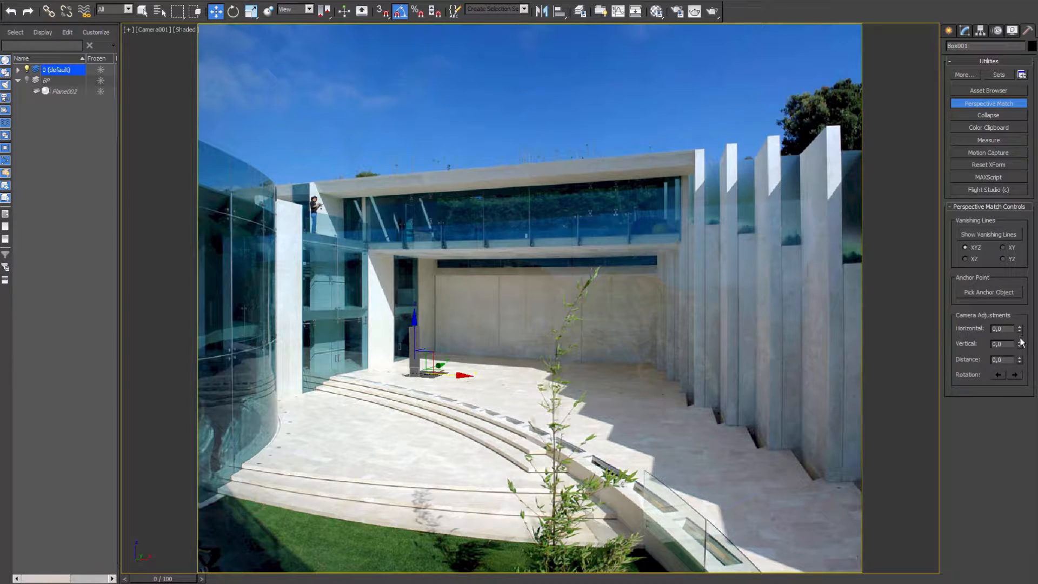
pyautogui.moveTo(1019, 330); pyautogui.dragTo(889, 207)
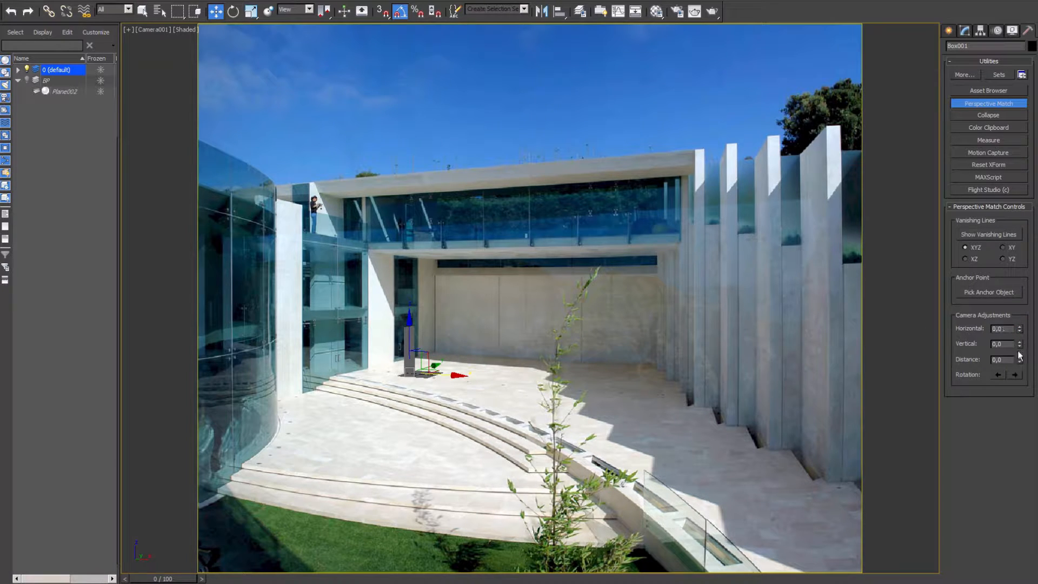
pyautogui.moveTo(1019, 345); pyautogui.dragTo(1019, 61)
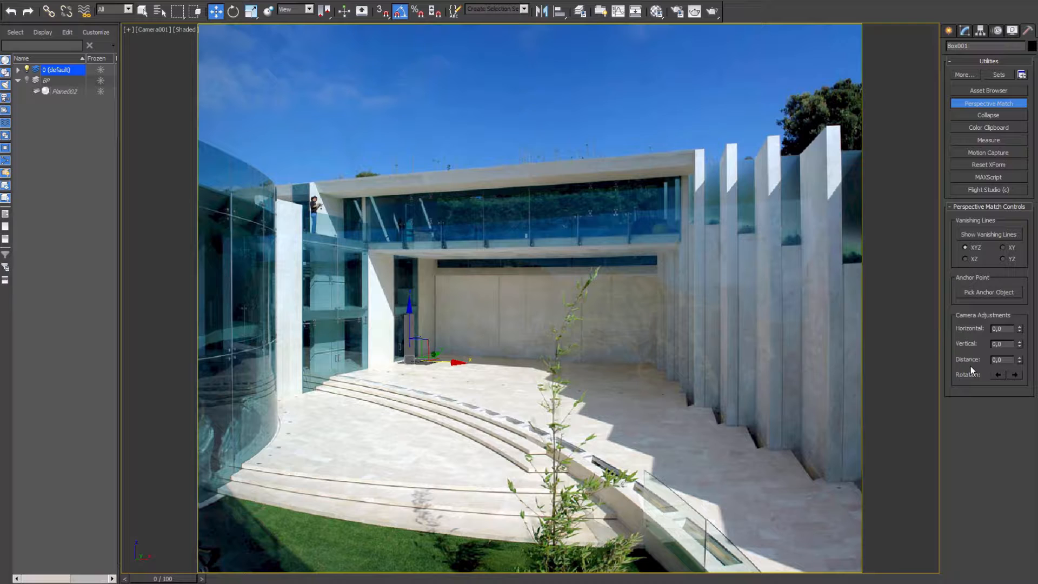
# Switch the viewport to wireframe and fine-tune the camera's distance, horizontal and vertical offsets to fit the box to the doorway
pyautogui.press('F3')
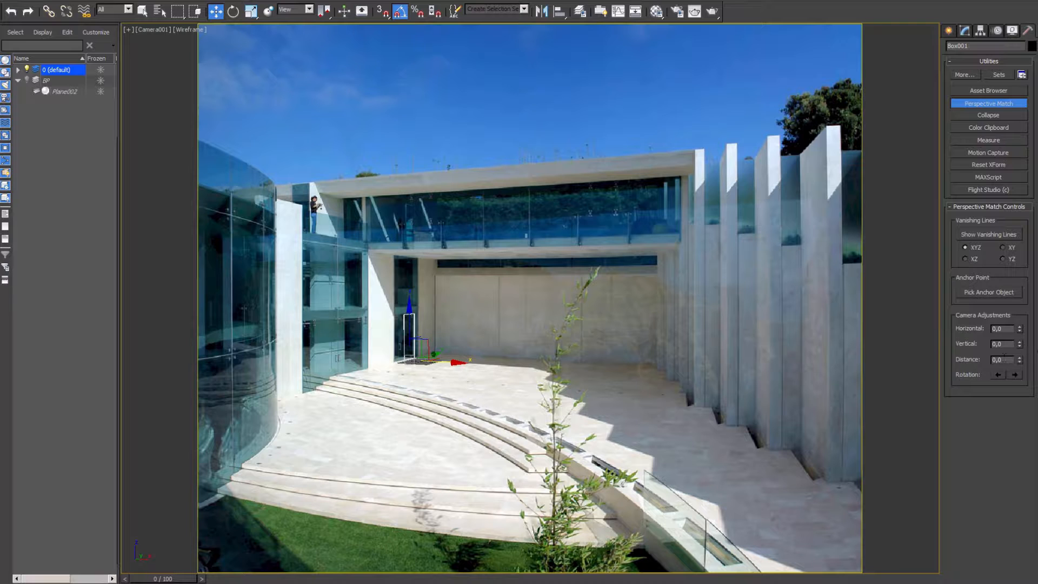
pyautogui.moveTo(1019, 360); pyautogui.dragTo(450, 522)
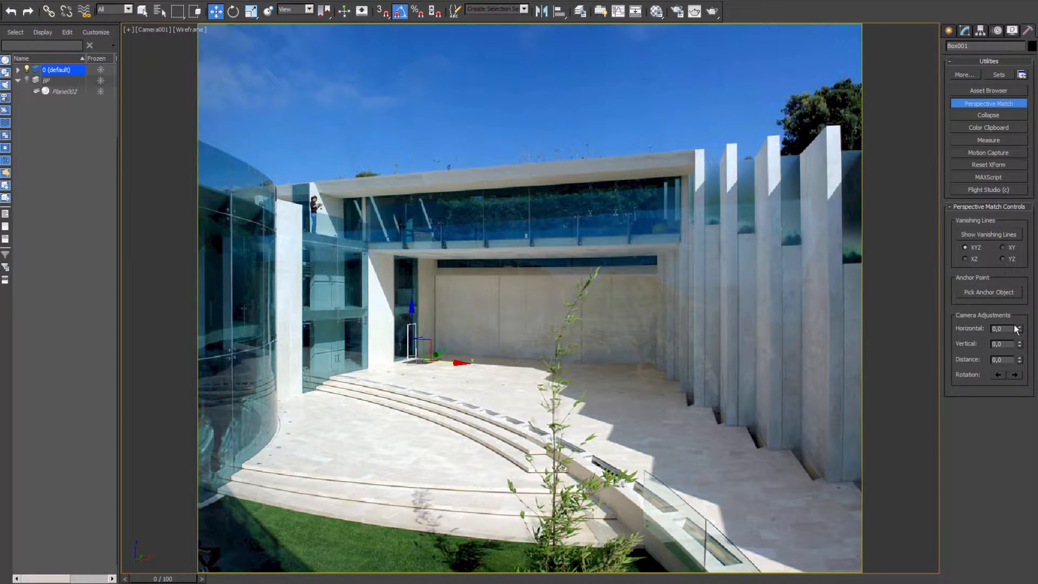
pyautogui.moveTo(1020, 328); pyautogui.dragTo(966, 56)
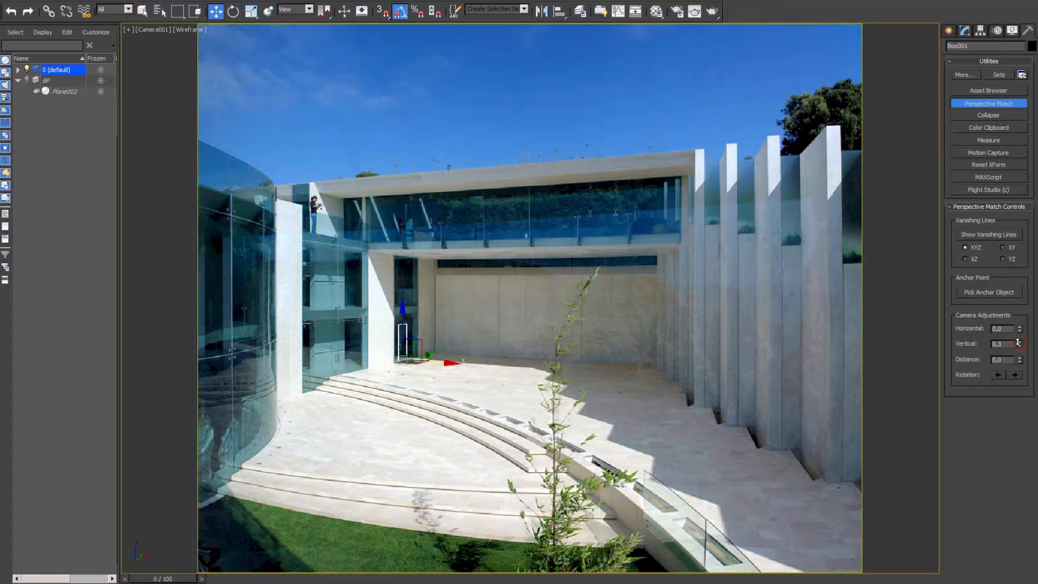
pyautogui.moveTo(1017, 359); pyautogui.dragTo(1016, 371)
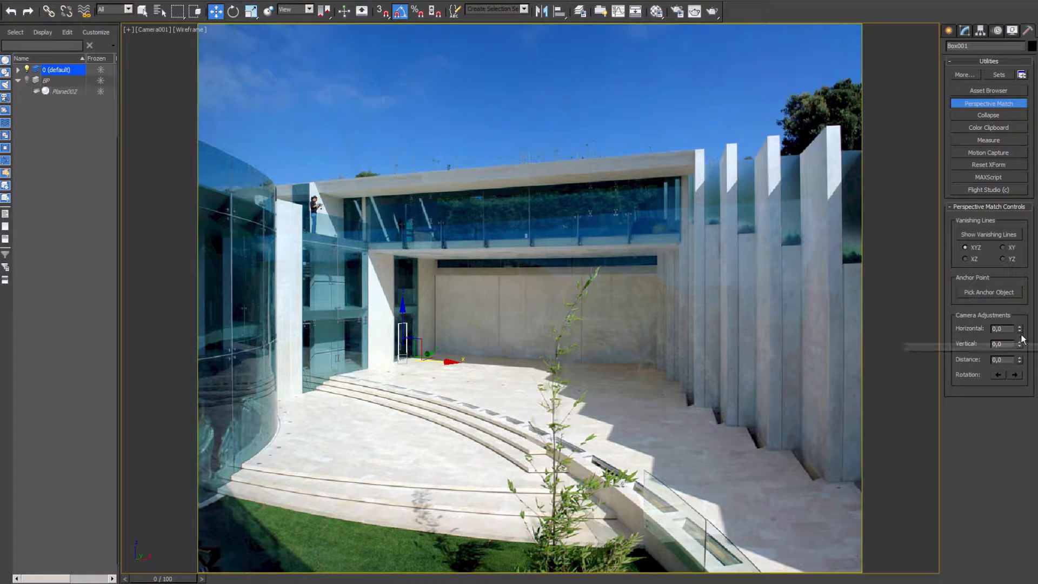
pyautogui.moveTo(1020, 347); pyautogui.dragTo(1020, 336)
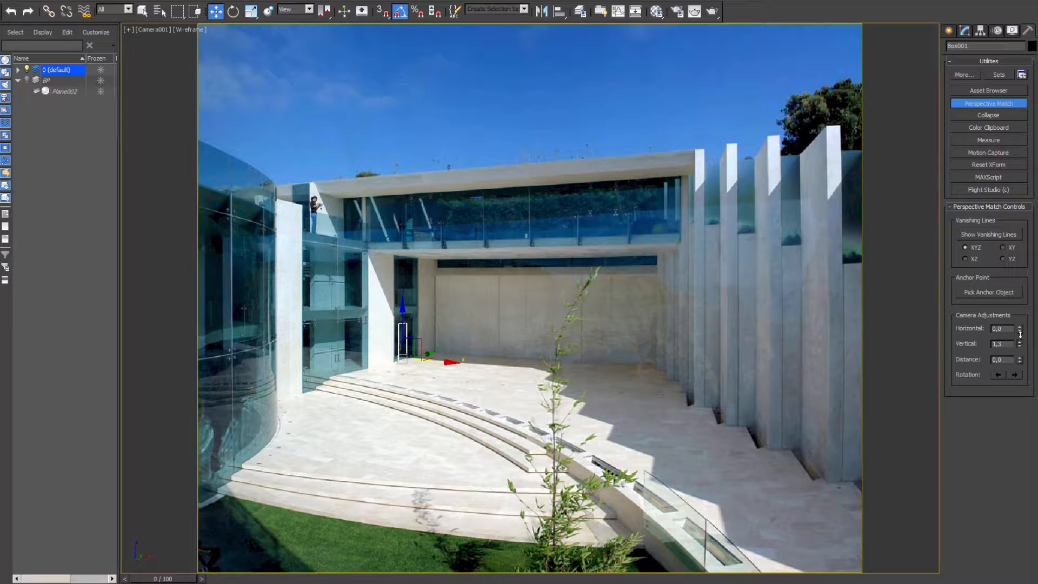
pyautogui.moveTo(1020, 359); pyautogui.dragTo(1012, 409)
# Merge the IM_Char_Body_UVed and IM_Char_Mask_UVed objects from IronManChar015.max into the scene
pyautogui.click(11, 1)
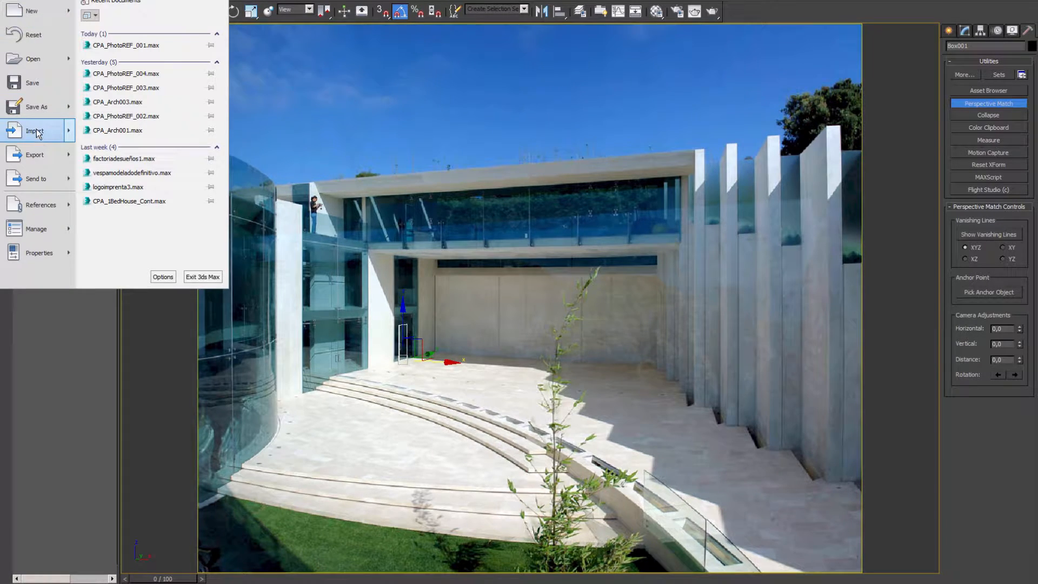
pyautogui.moveTo(38, 134)
pyautogui.click(125, 58)
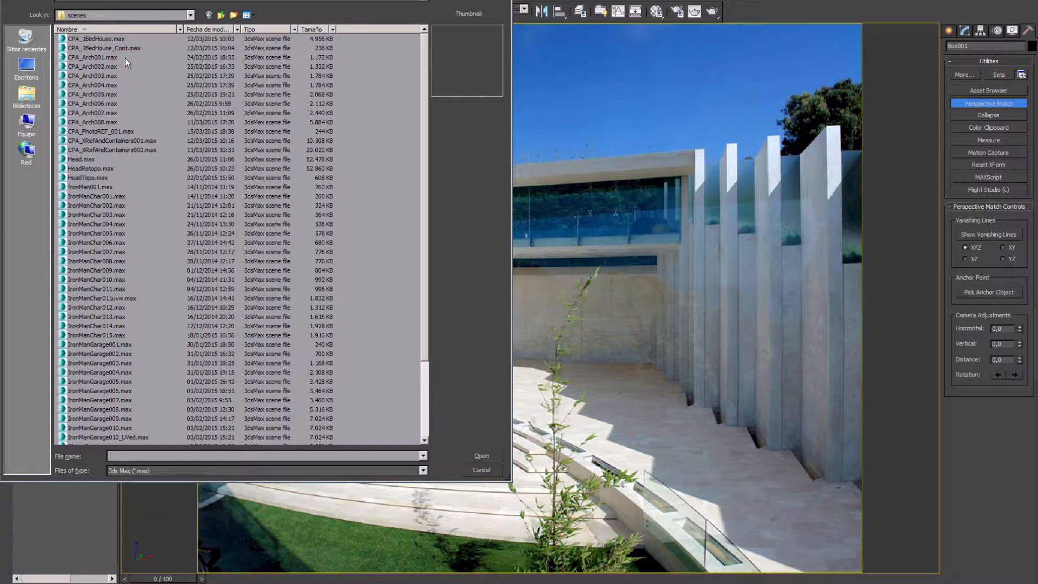
pyautogui.click(112, 335)
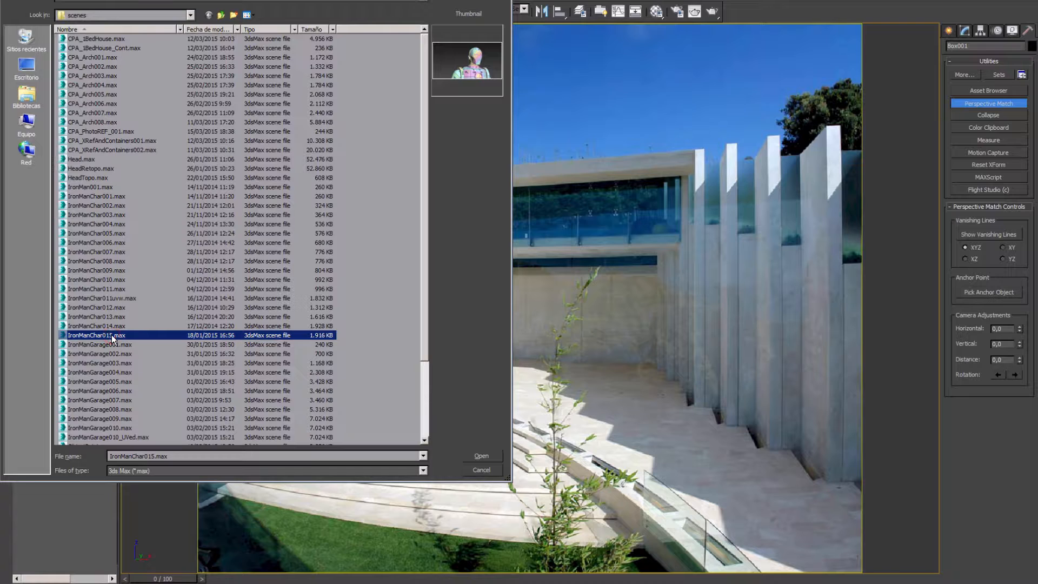
pyautogui.click(481, 457)
pyautogui.moveTo(443, 275); pyautogui.dragTo(440, 281)
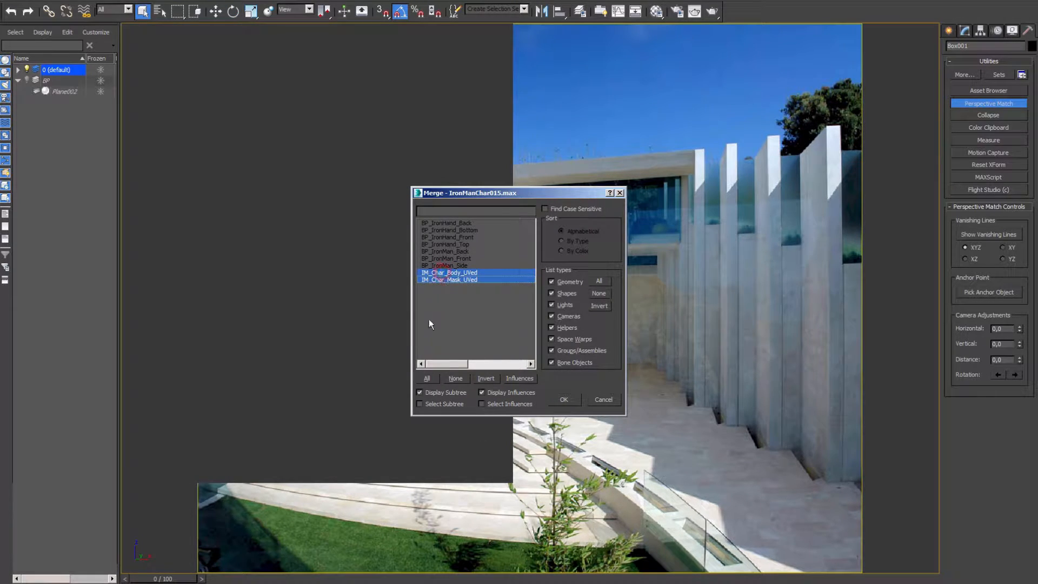
pyautogui.click(565, 398)
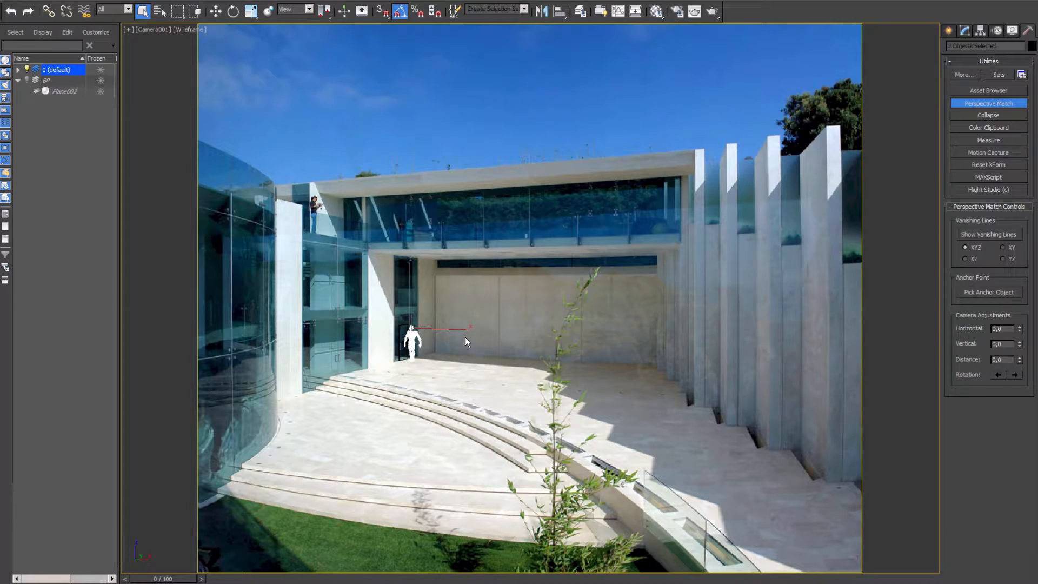
# Assign the existing Model material to the merged character and close the Material Editor
pyautogui.press('m')
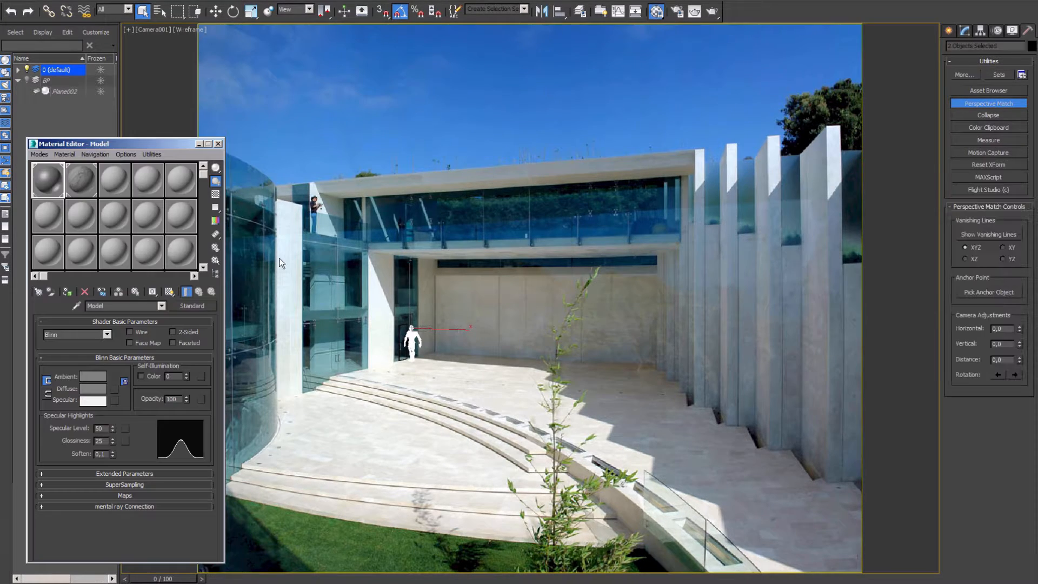
pyautogui.click(67, 291)
pyautogui.click(218, 144)
# Select the character's body and mask together in the Front view and return to the maximized camera view
pyautogui.click(413, 336)
pyautogui.press('w')
pyautogui.hotkey('alt', 'w')
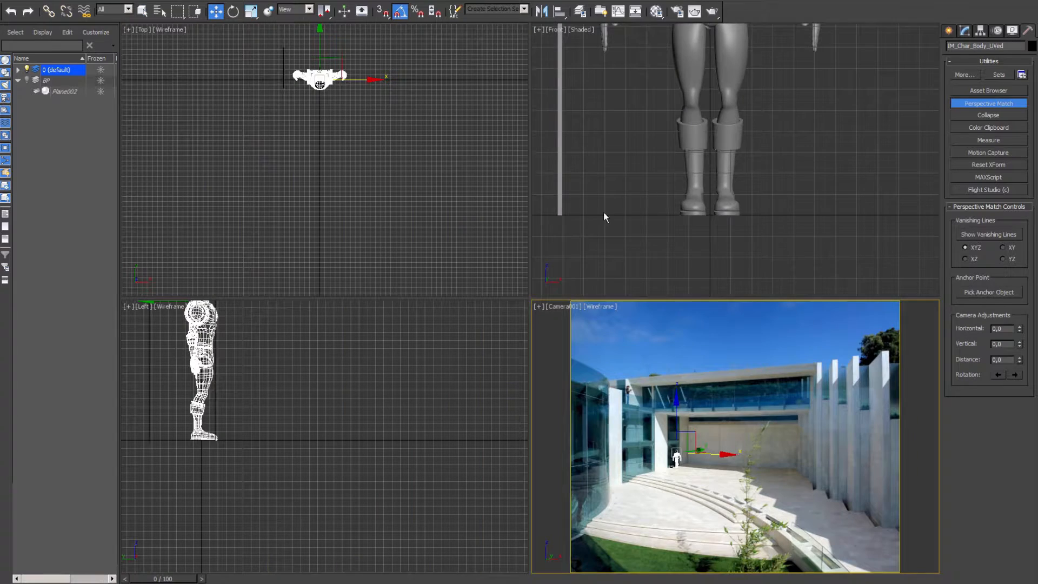
pyautogui.middleClick(670, 161)
pyautogui.moveTo(670, 161); pyautogui.dragTo(644, 276, button='middle')
pyautogui.scroll(-2, 643, 259)
pyautogui.moveTo(769, 85); pyautogui.dragTo(646, 182)
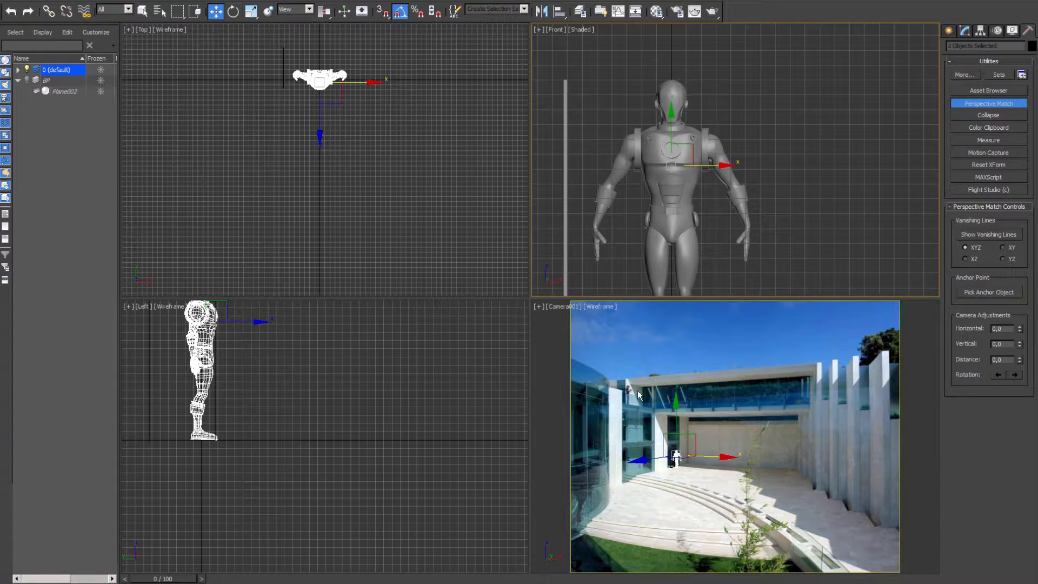
pyautogui.middleClick(638, 395)
pyautogui.hotkey('alt', 'w')
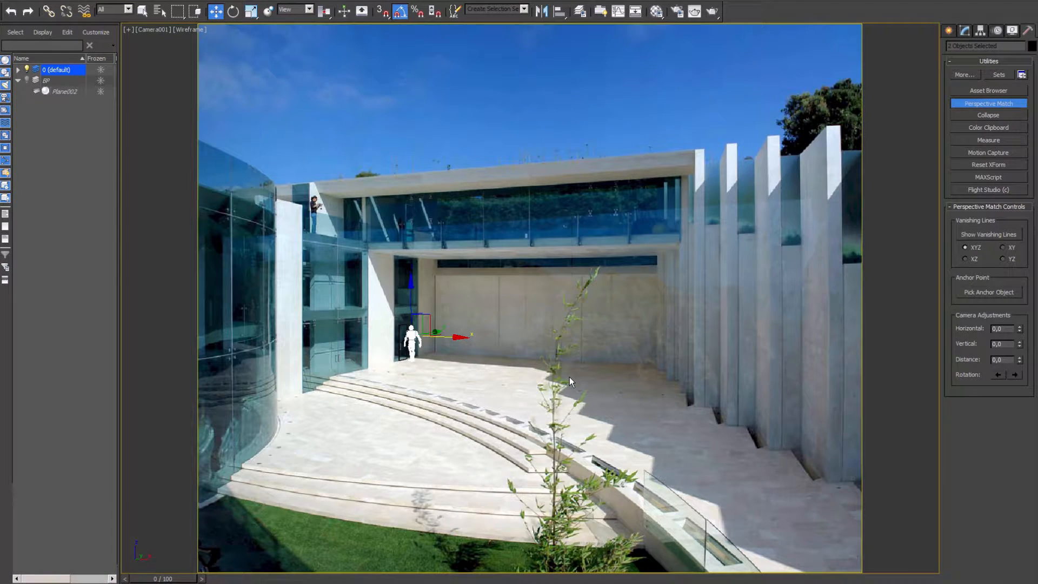
# Display the camera view shaded with edged faces and move the character up onto the upper-floor terrace over the standing person
pyautogui.press('F3')
pyautogui.press('F4')
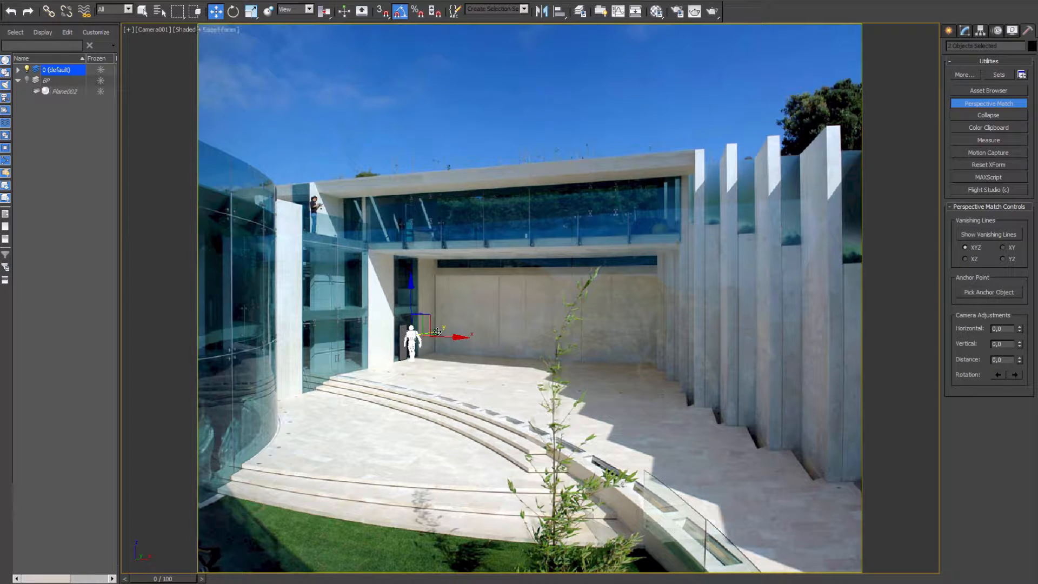
pyautogui.moveTo(438, 331); pyautogui.dragTo(349, 366)
pyautogui.moveTo(323, 303); pyautogui.dragTo(318, 163)
pyautogui.moveTo(363, 200)
pyautogui.mouseDown()
pyautogui.moveTo(351, 213)
pyautogui.moveTo(353, 201)
pyautogui.mouseUp()
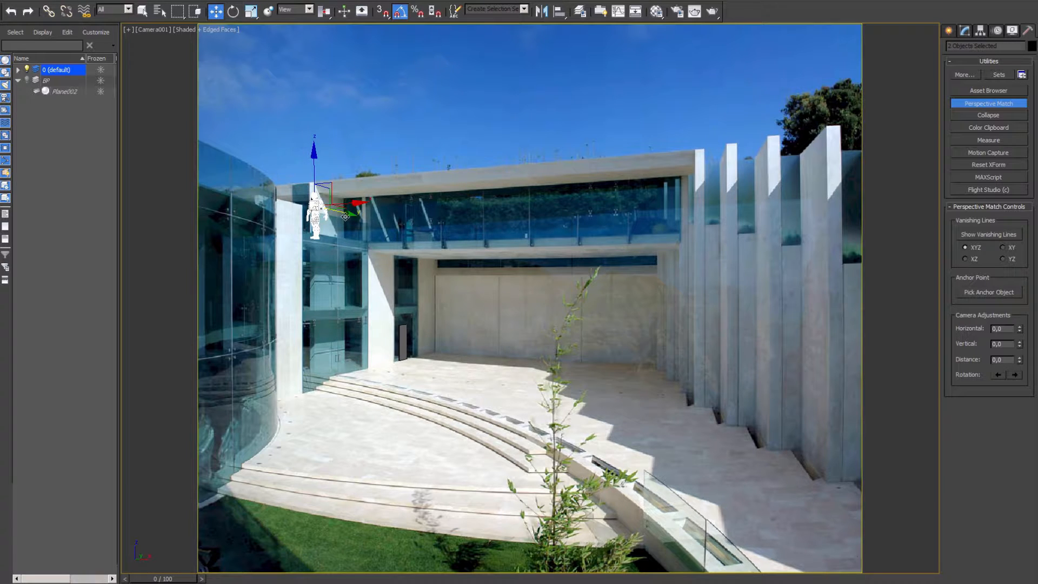
# Rotate the character about its vertical axis in the maximized Top view so it faces sideways toward the building
pyautogui.rightClick(425, 274)
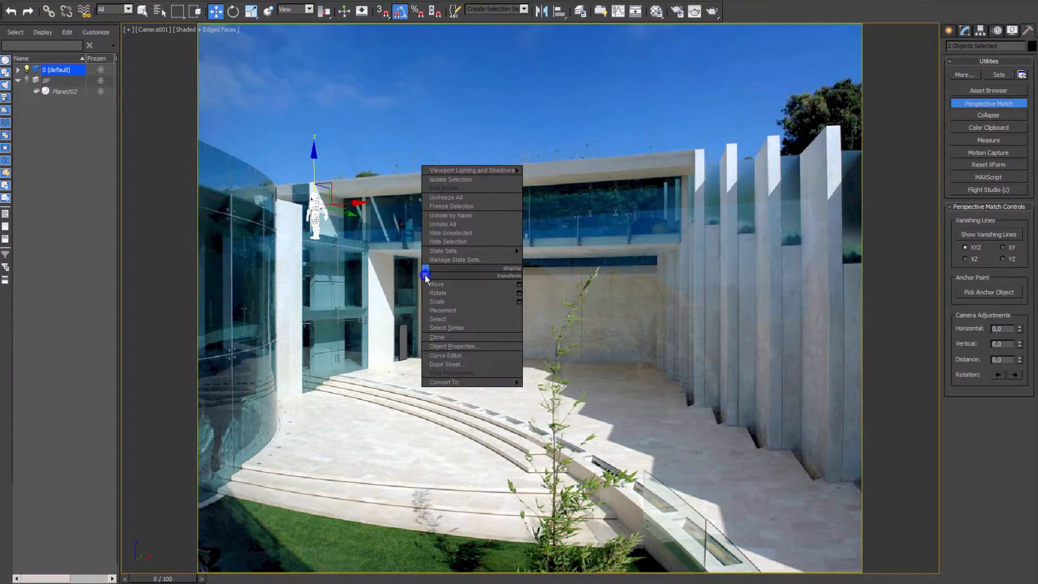
pyautogui.rightClick(244, 328)
pyautogui.hotkey('alt', 'w')
pyautogui.rightClick(231, 212)
pyautogui.hotkey('alt', 'w')
pyautogui.scroll(-8, 395, 208)
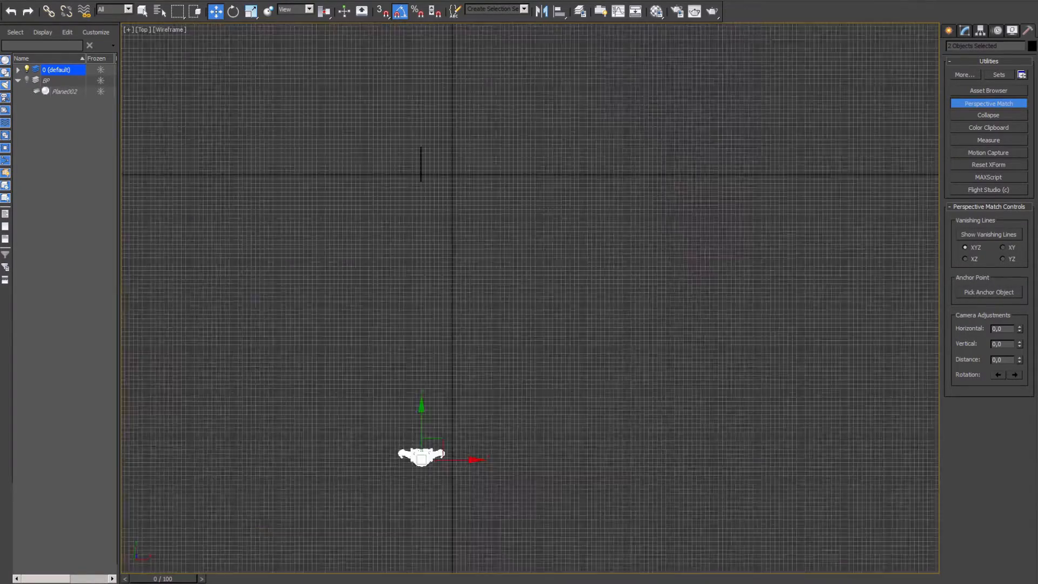
pyautogui.moveTo(391, 286); pyautogui.dragTo(361, 273, button='middle')
pyautogui.scroll(4, 368, 235)
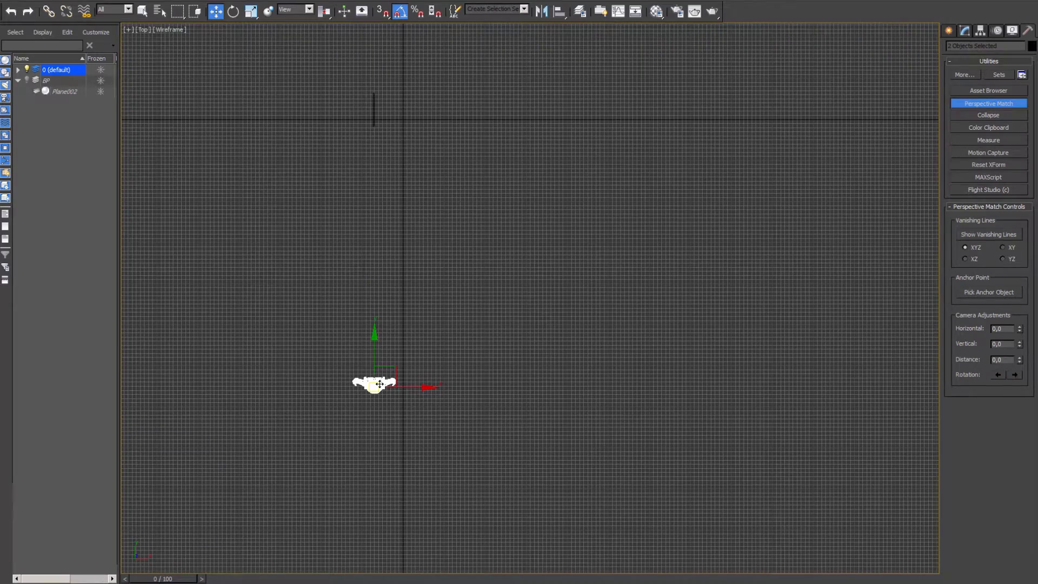
pyautogui.press('e')
pyautogui.moveTo(414, 359); pyautogui.dragTo(381, 560)
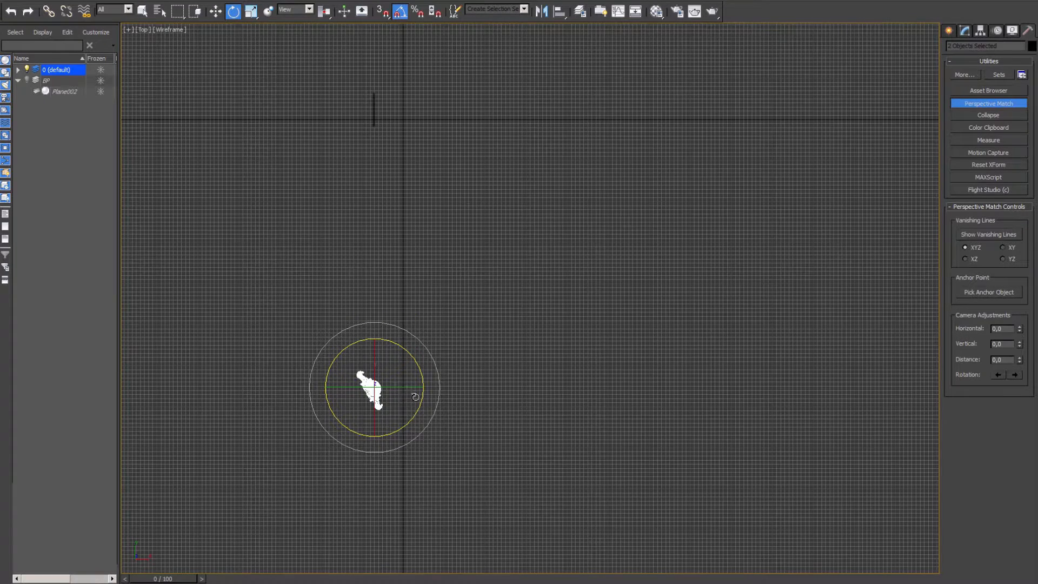
# Turn off edged faces in the camera view and nudge the character into line with the person on the terrace
pyautogui.hotkey('alt', 'w')
pyautogui.rightClick(605, 385)
pyautogui.hotkey('alt', 'w')
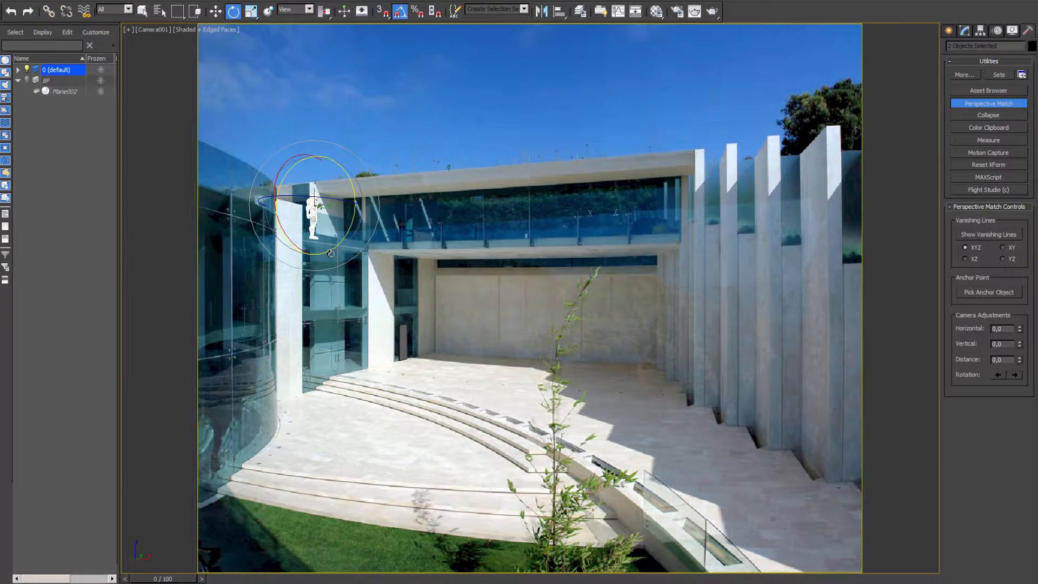
pyautogui.press('F4')
pyautogui.press('w')
pyautogui.moveTo(344, 215); pyautogui.dragTo(344, 214)
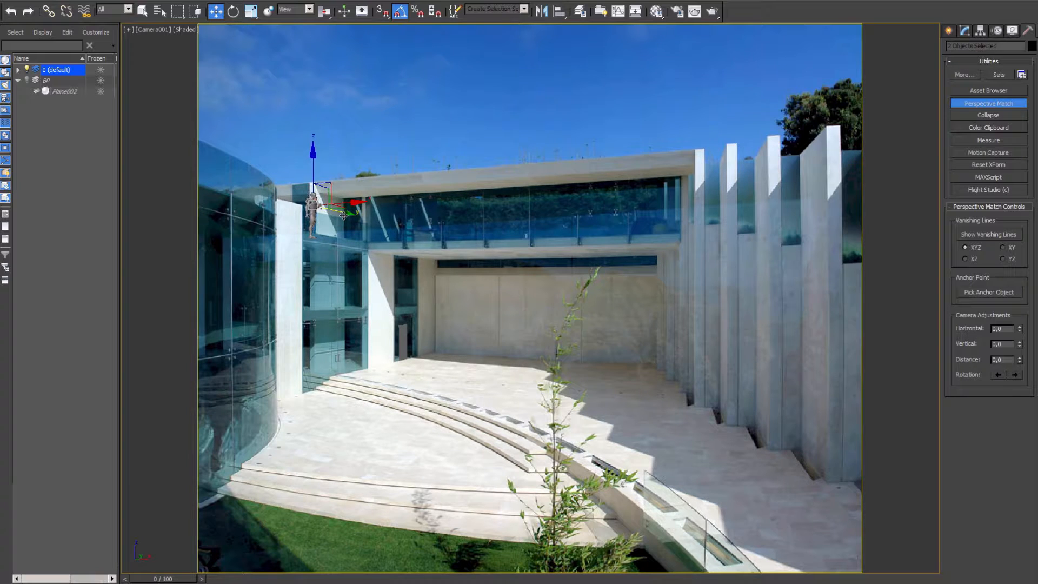
pyautogui.moveTo(312, 177); pyautogui.dragTo(312, 174)
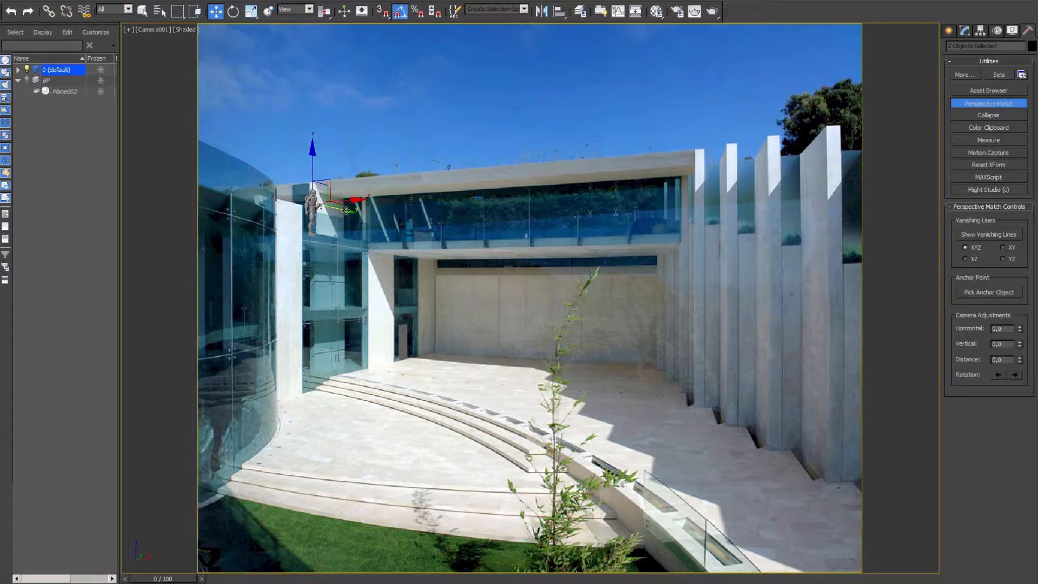
pyautogui.moveTo(348, 202); pyautogui.dragTo(352, 204)
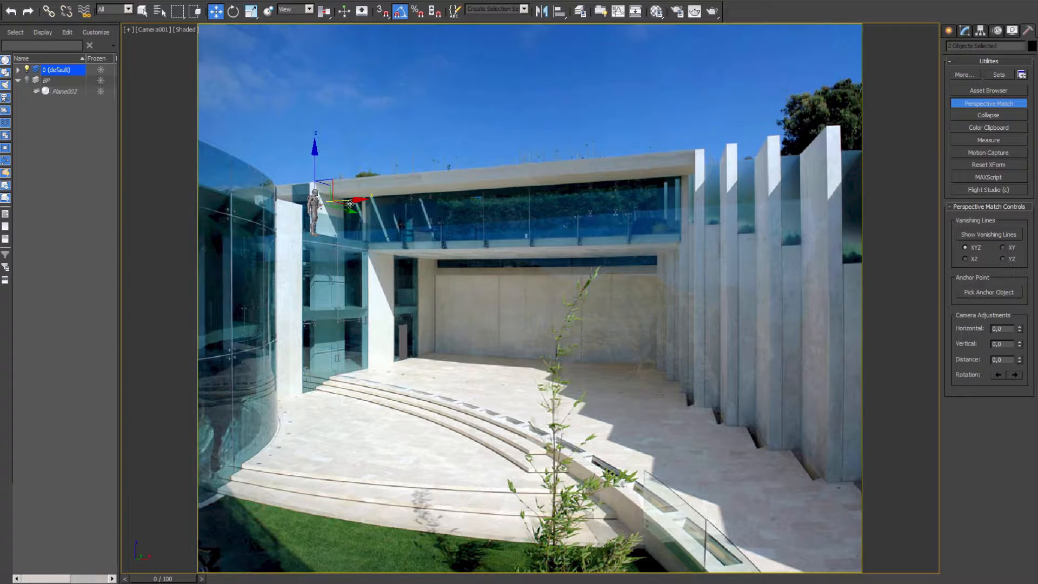
# Delete the Iron Man character and the door-sized reference box
pyautogui.click(355, 251)
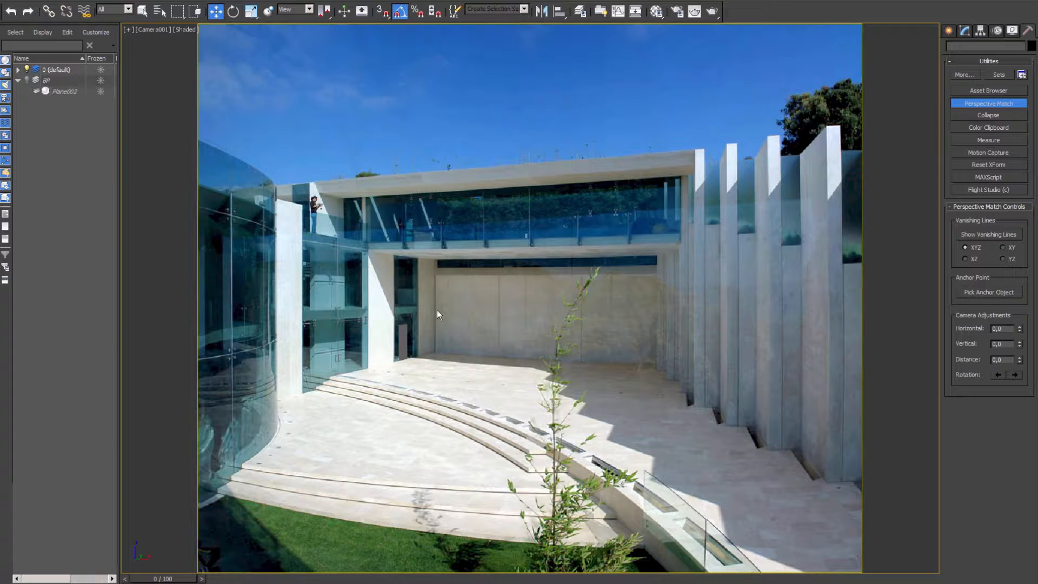
pyautogui.click(402, 343)
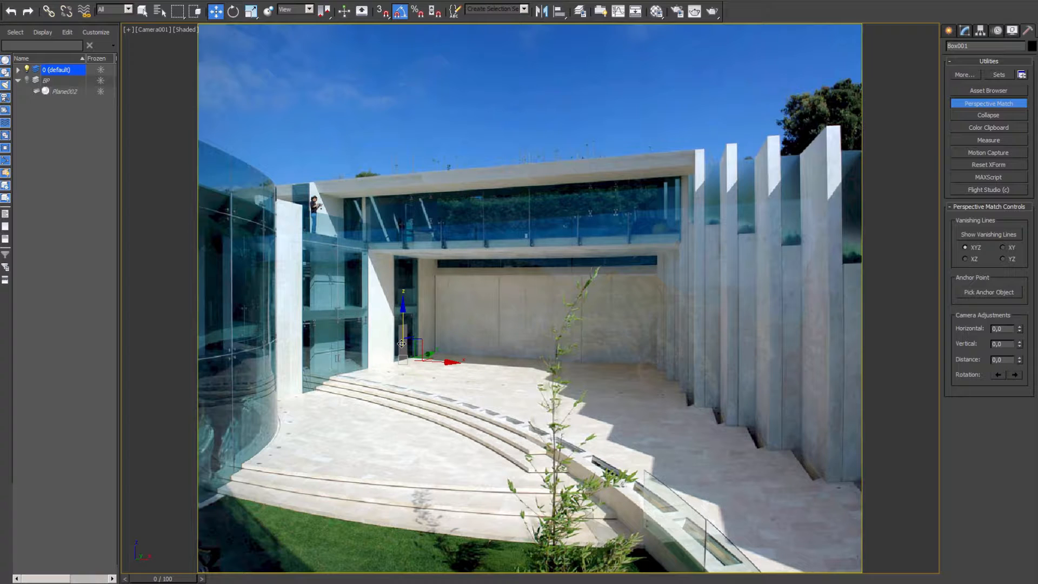
pyautogui.press('Delete')
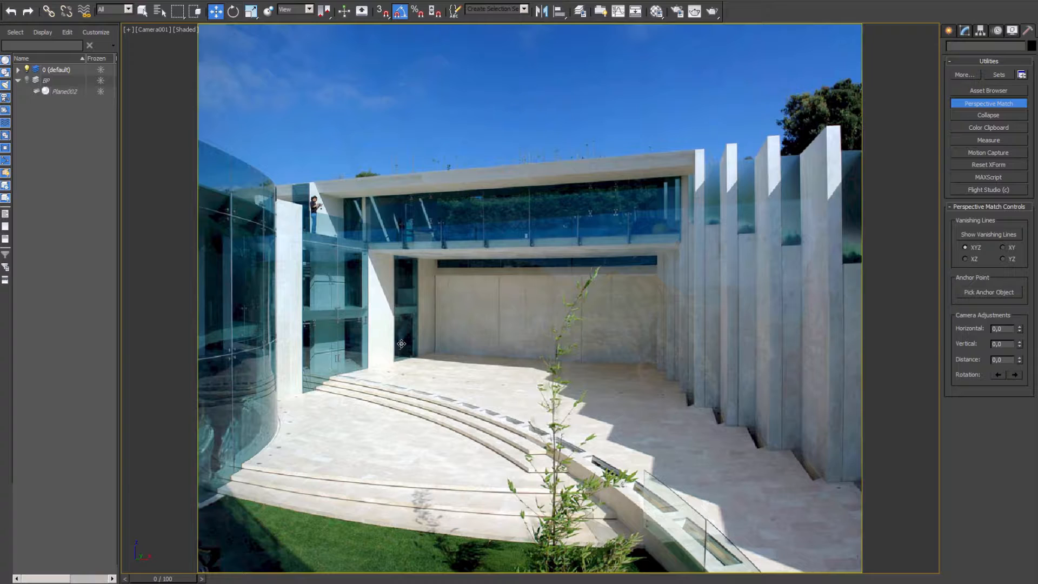
# Restore the four-viewport layout and select the camera in the Top view
pyautogui.hotkey('alt', 'w')
pyautogui.click(390, 195)
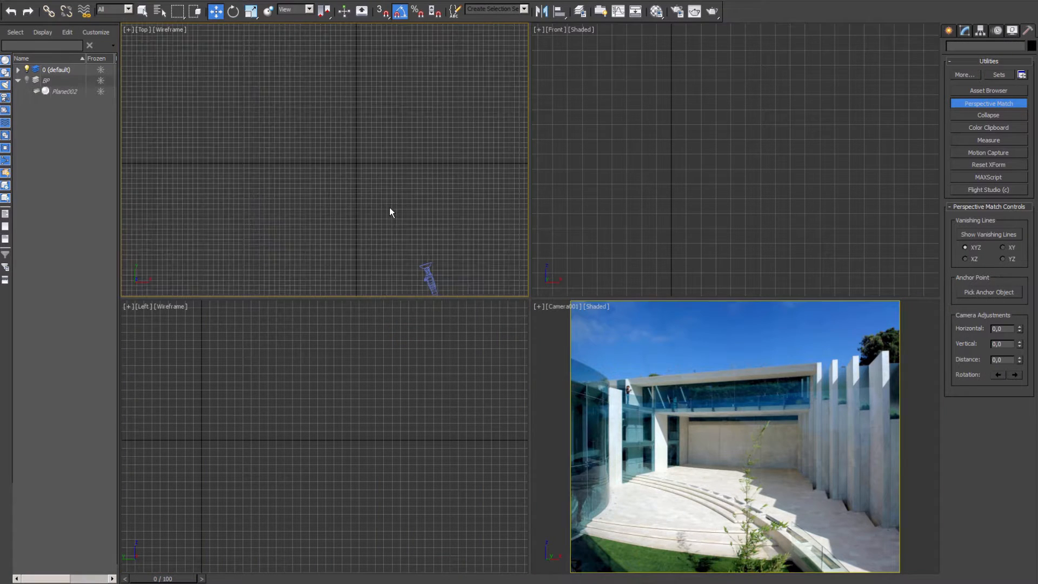
pyautogui.scroll(-4, 390, 208)
pyautogui.moveTo(409, 241); pyautogui.dragTo(353, 223, button='middle')
pyautogui.scroll(2, 387, 239)
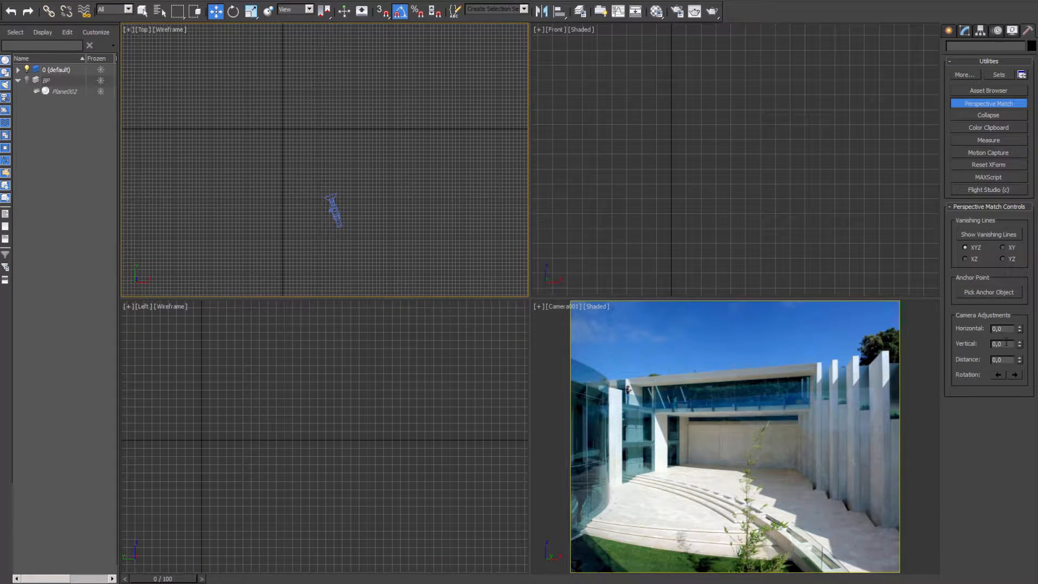
pyautogui.moveTo(384, 179); pyautogui.dragTo(331, 226)
pyautogui.moveTo(408, 161); pyautogui.dragTo(326, 227)
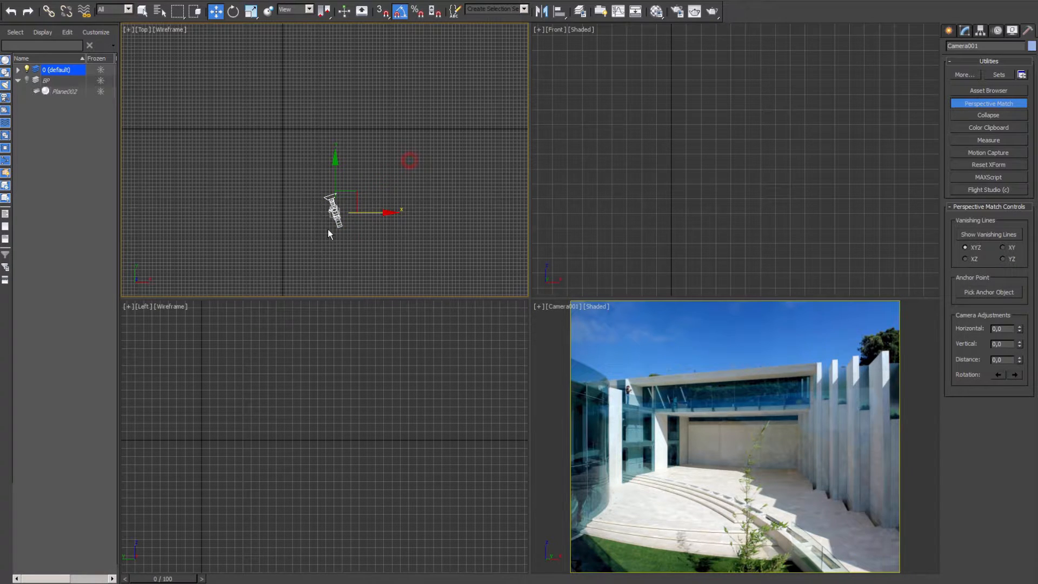
pyautogui.click(378, 251)
pyautogui.moveTo(369, 179); pyautogui.dragTo(313, 251)
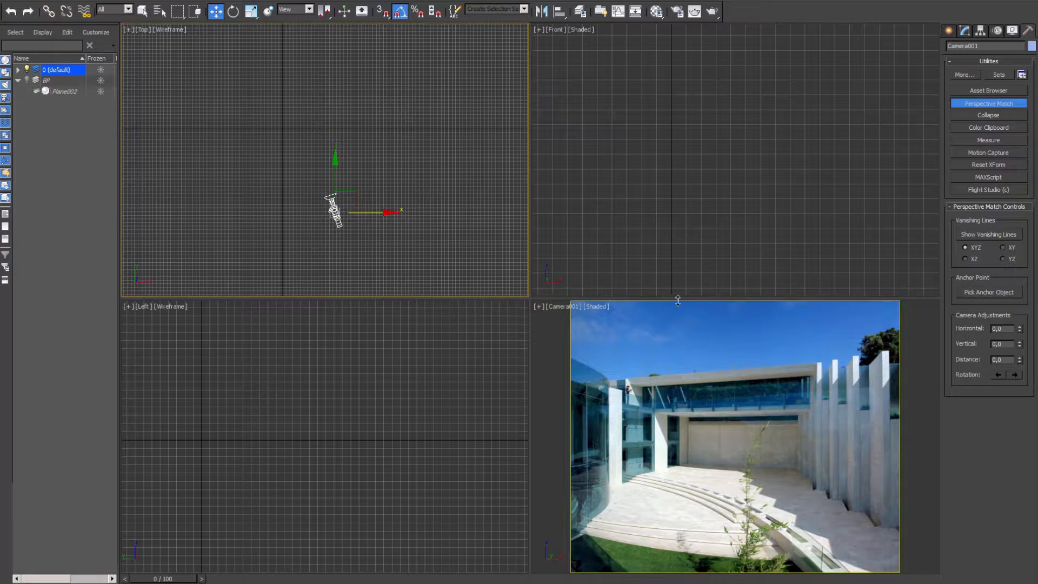
pyautogui.rightClick(725, 413)
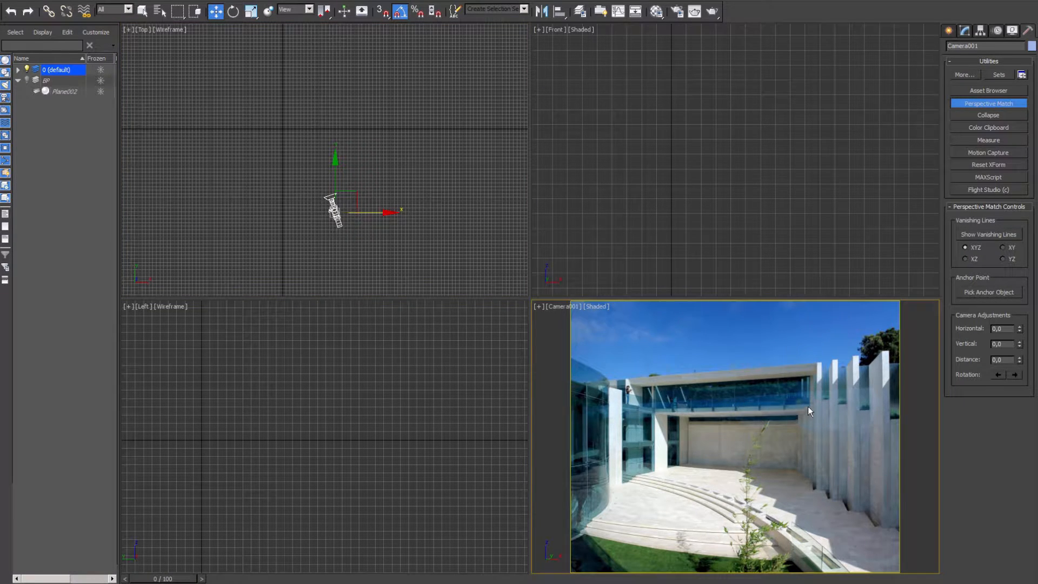
pyautogui.moveTo(809, 404); pyautogui.dragTo(406, 385, button='middle')
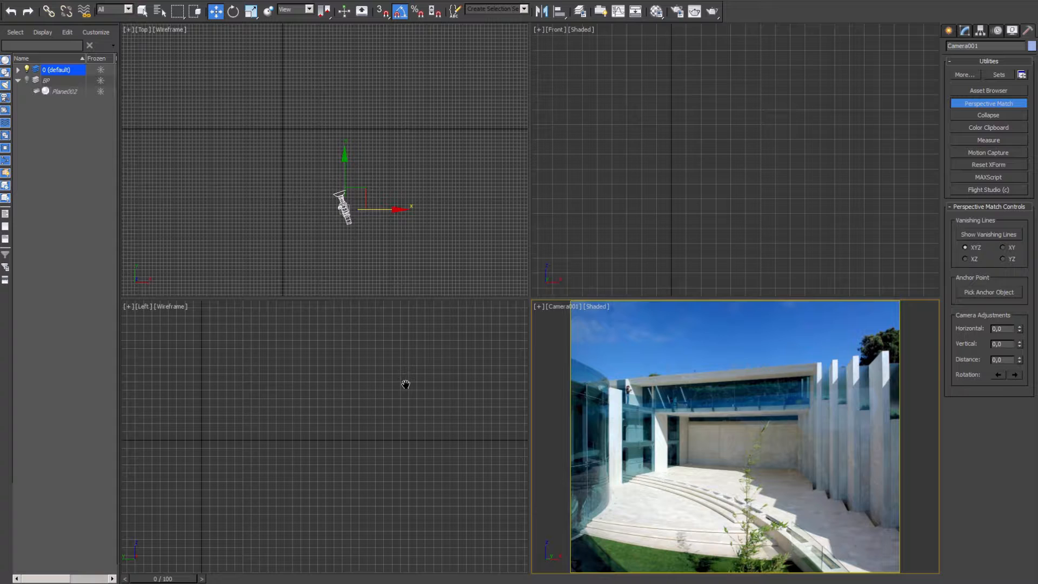
pyautogui.rightClick(406, 385)
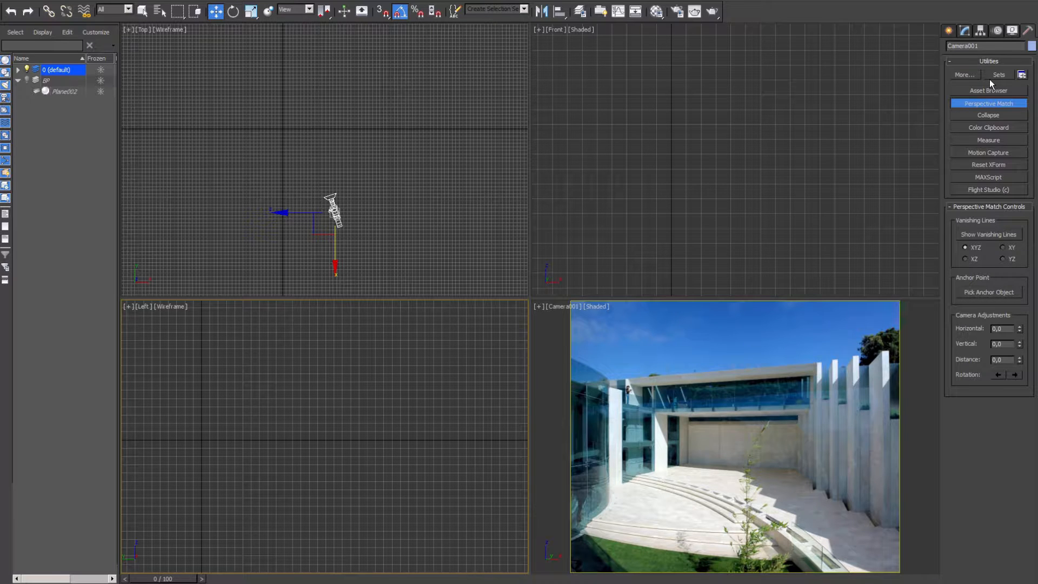
# Lock the camera's move, rotate and scale transforms on X, Y and Z in its Link Info settings
pyautogui.click(981, 31)
pyautogui.click(1022, 60)
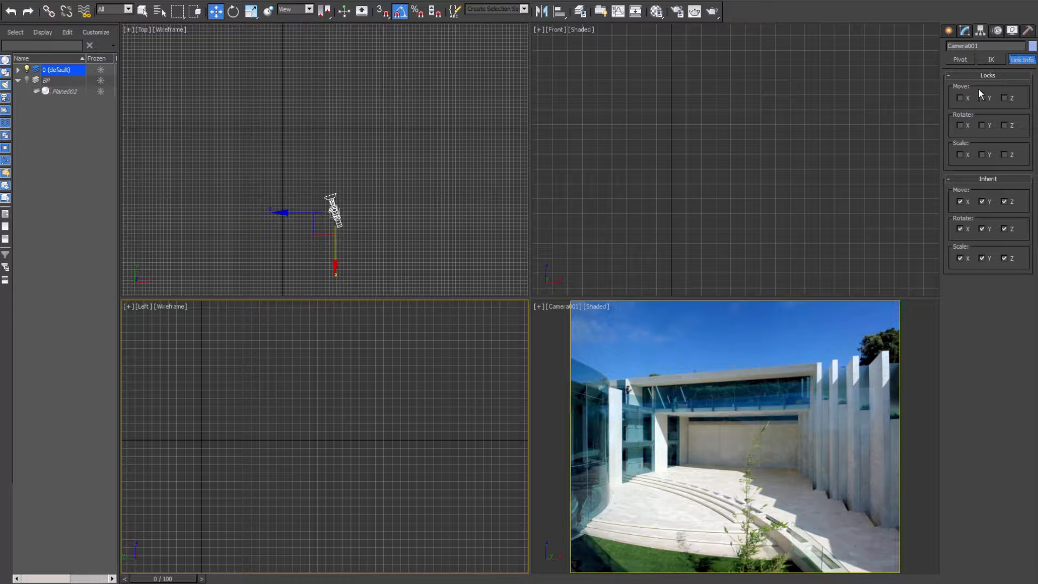
pyautogui.click(960, 98)
pyautogui.click(1004, 98)
pyautogui.rightClick(373, 216)
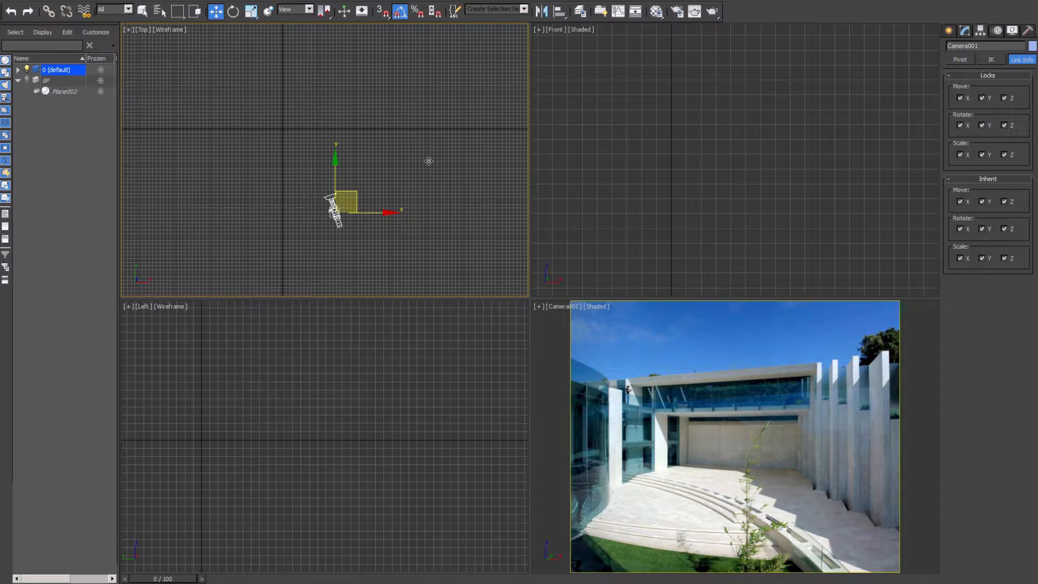
pyautogui.rightClick(622, 342)
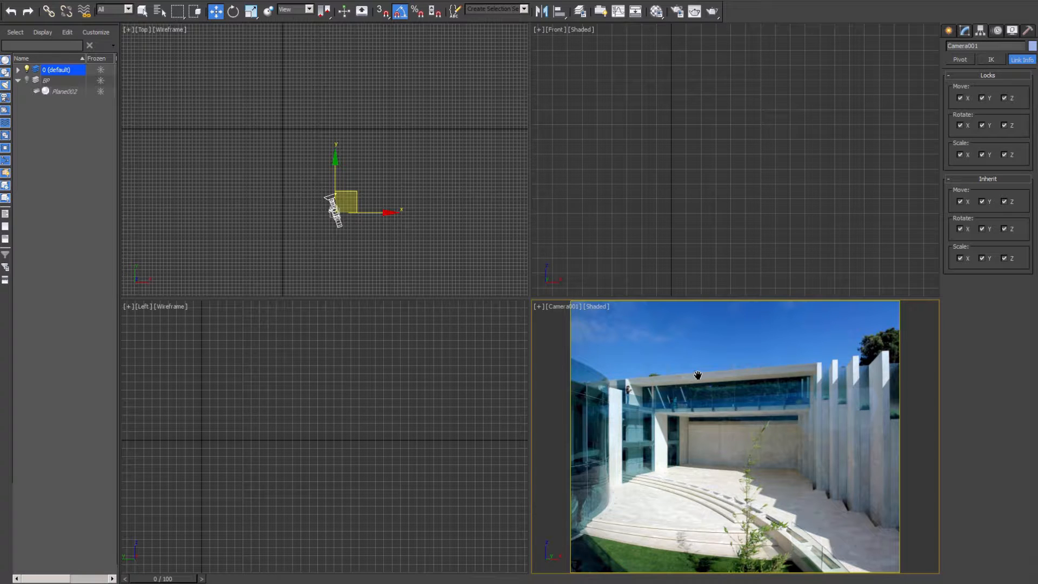
# Freeze Camera001 in the 0 (default) layer and test selecting it in the Top view
pyautogui.click(18, 70)
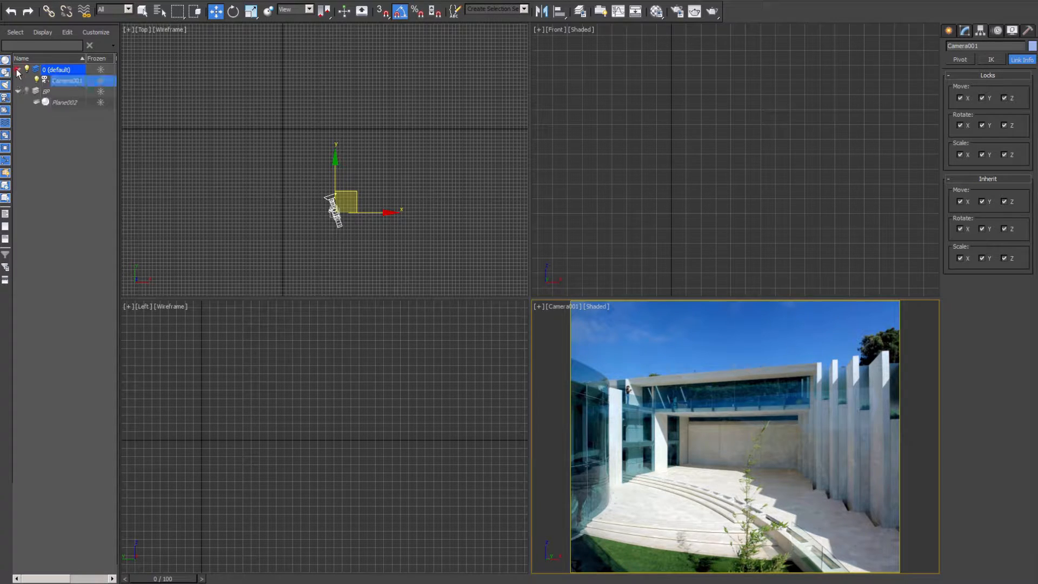
pyautogui.click(101, 82)
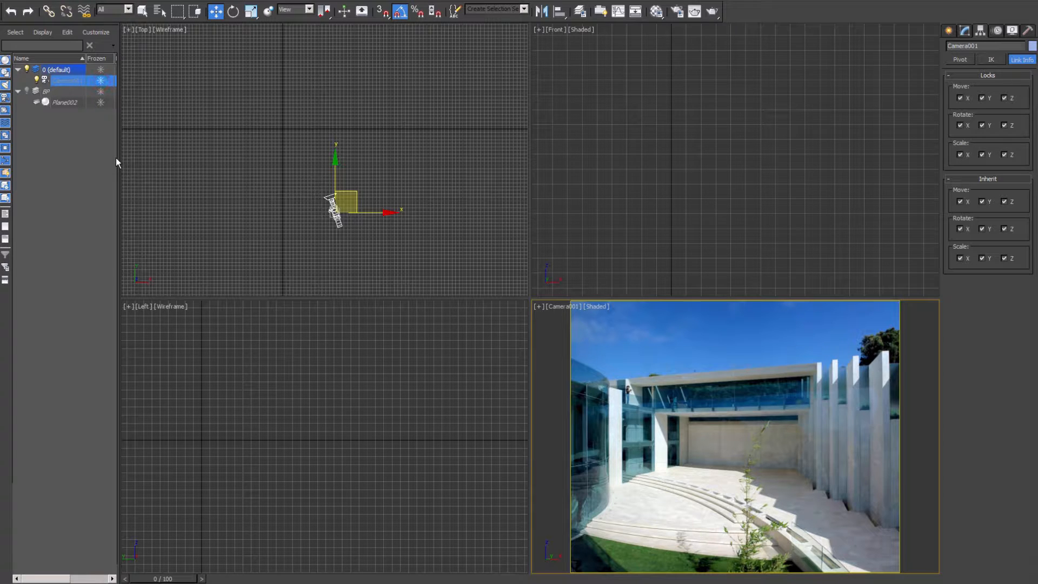
pyautogui.moveTo(286, 159); pyautogui.dragTo(401, 263)
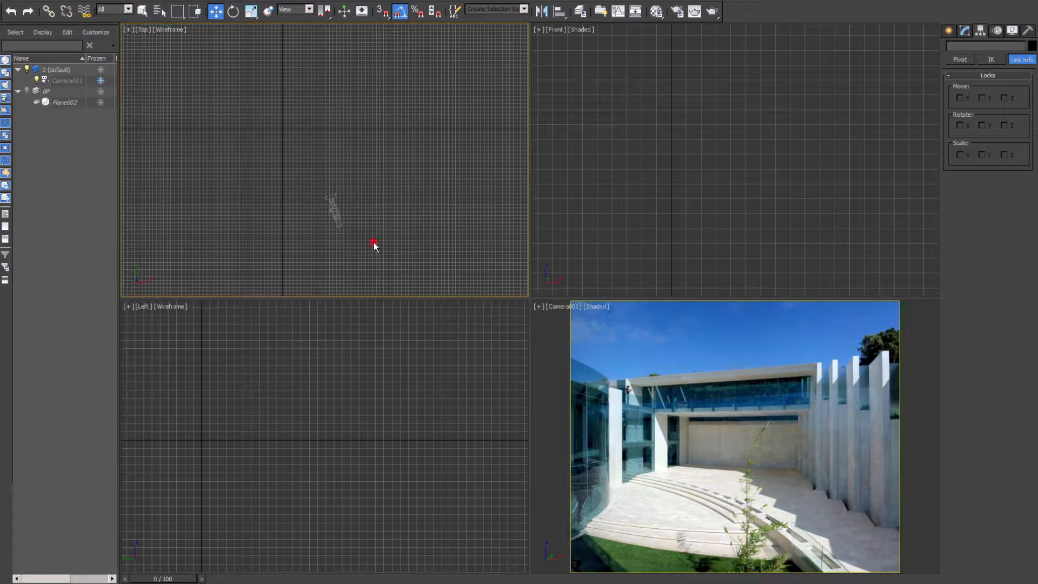
# Maximize the Camera001 view and create a plane about 806 cm long and 1433 cm wide on the terrace floor before the back wall
pyautogui.click(636, 354)
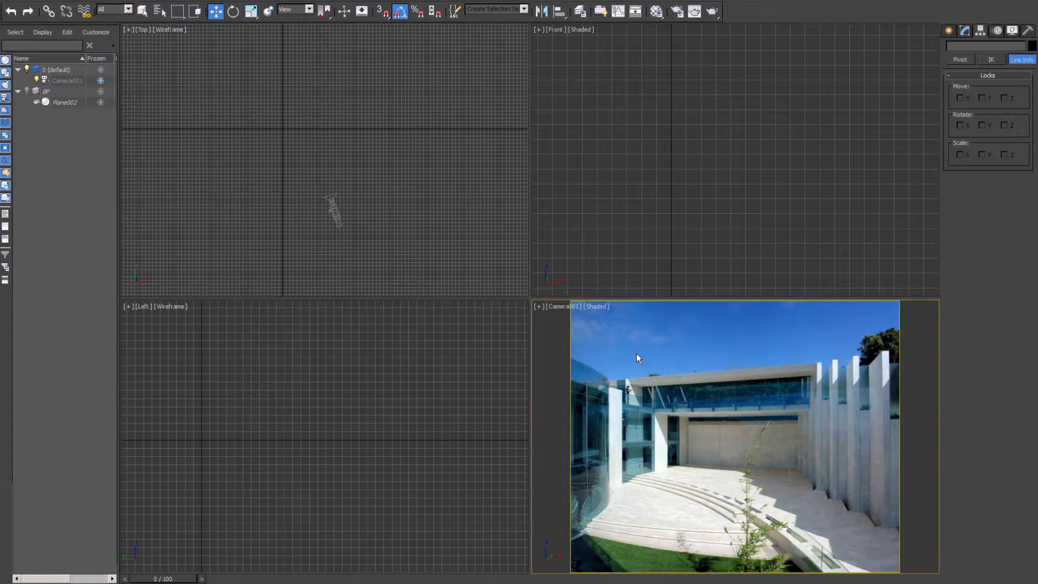
pyautogui.hotkey('alt', 'w')
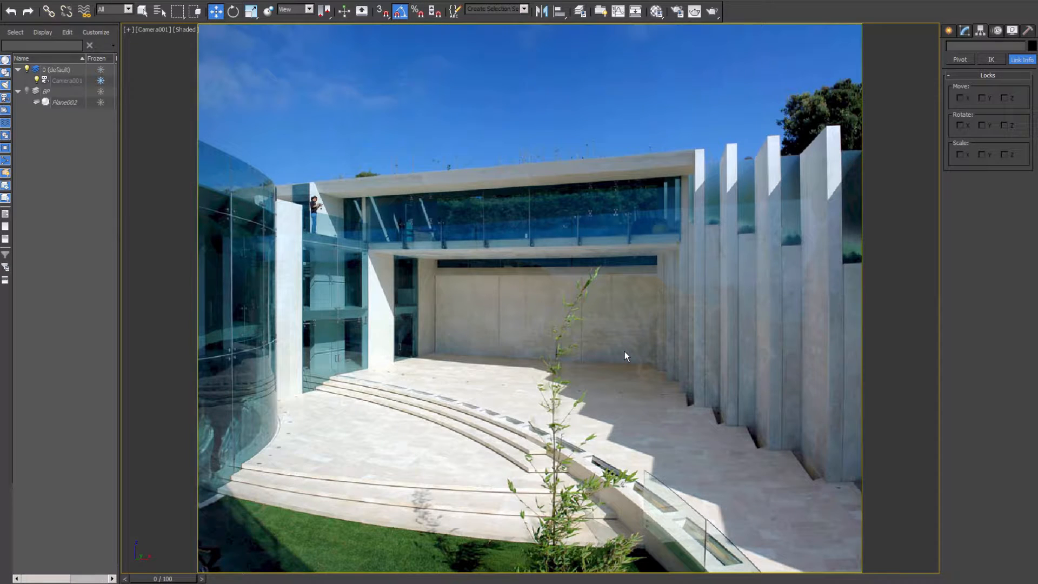
pyautogui.click(948, 30)
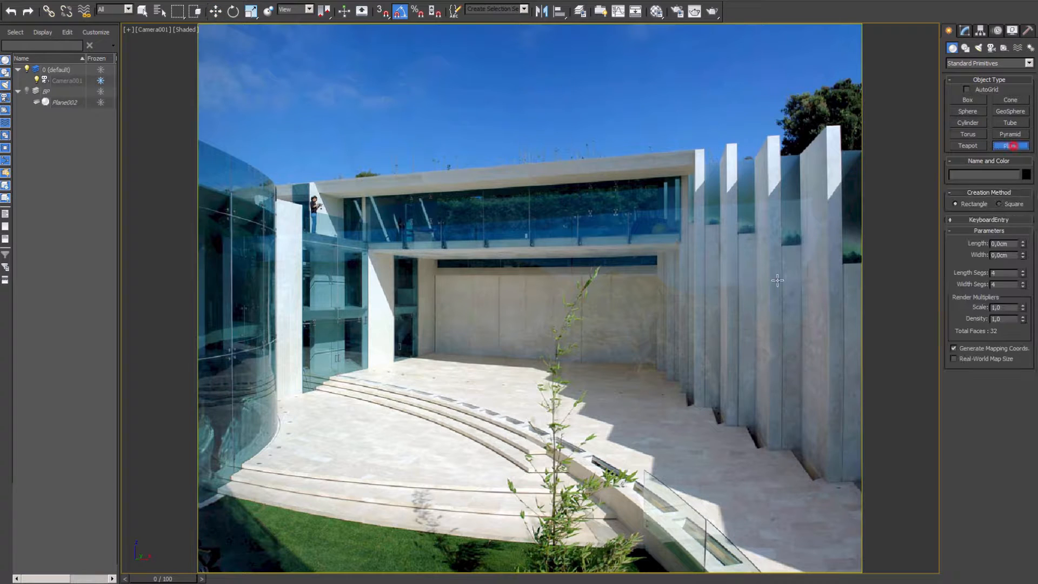
pyautogui.click(1010, 145)
pyautogui.moveTo(433, 351); pyautogui.dragTo(649, 390)
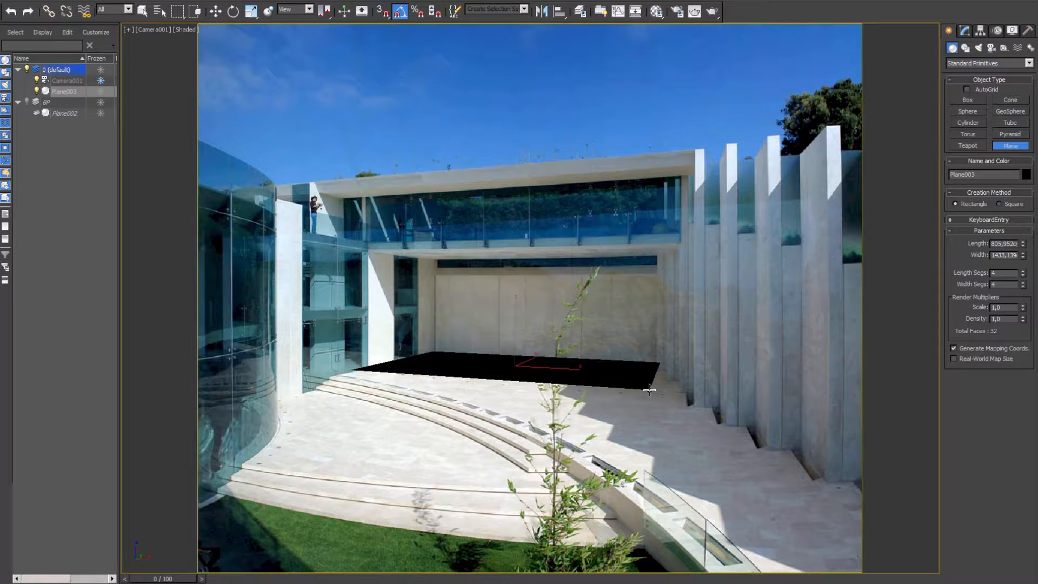
# Assign a grey material from the Material Editor to the floor plane and move it slightly along X towards the concrete fins
pyautogui.press('m')
pyautogui.moveTo(37, 178); pyautogui.dragTo(469, 368)
pyautogui.click(218, 143)
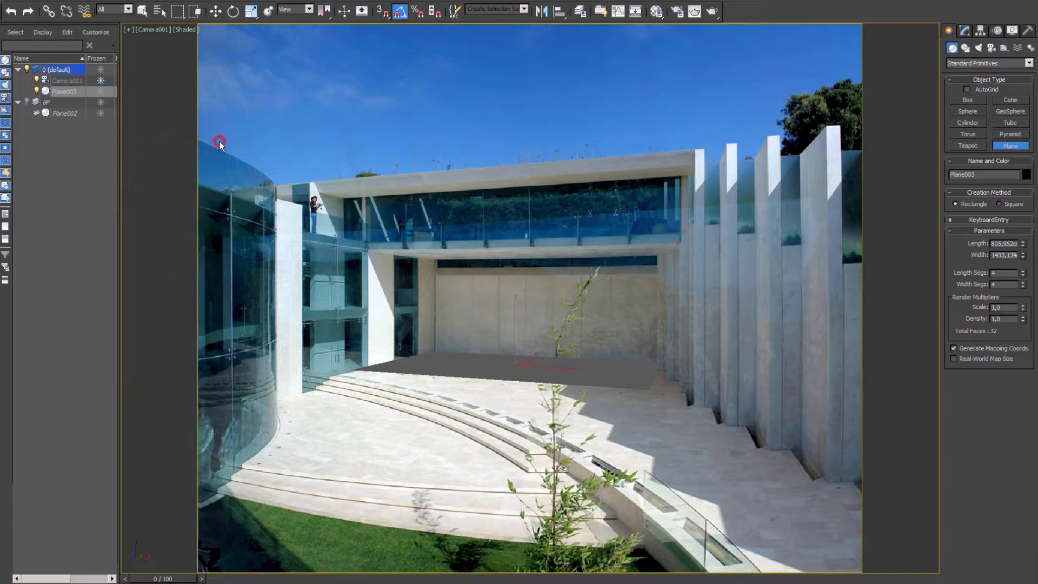
pyautogui.press('w')
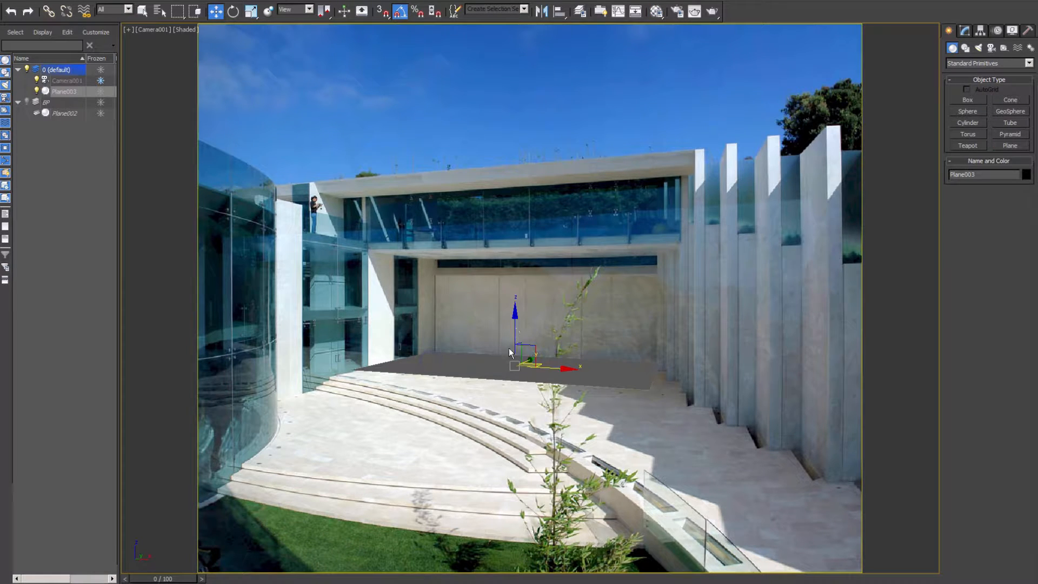
pyautogui.moveTo(559, 369); pyautogui.dragTo(566, 374)
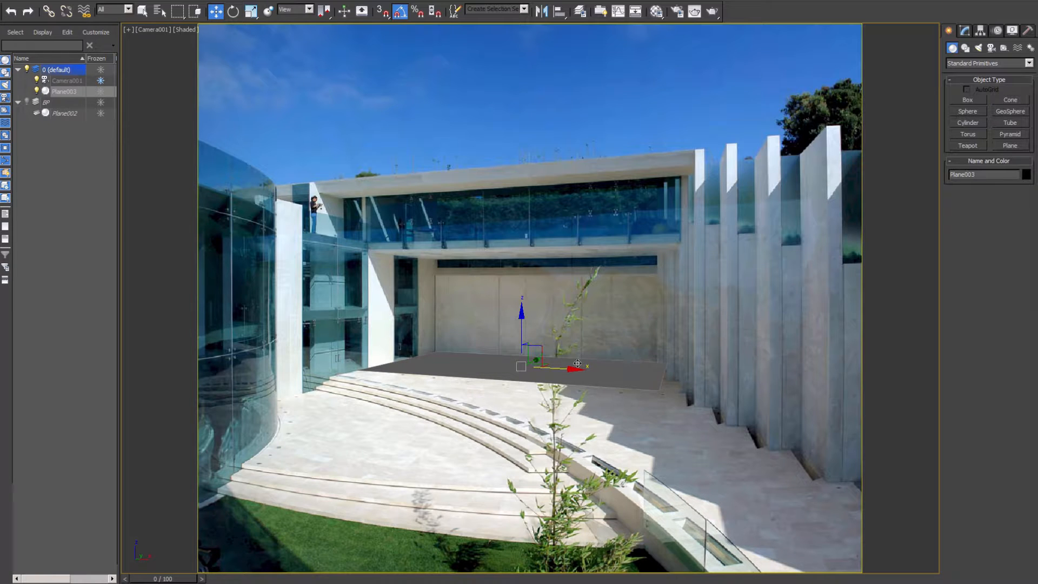
# Show edged faces in the camera view and convert the floor plane to an Editable Poly
pyautogui.rightClick(577, 368)
pyautogui.press('F4')
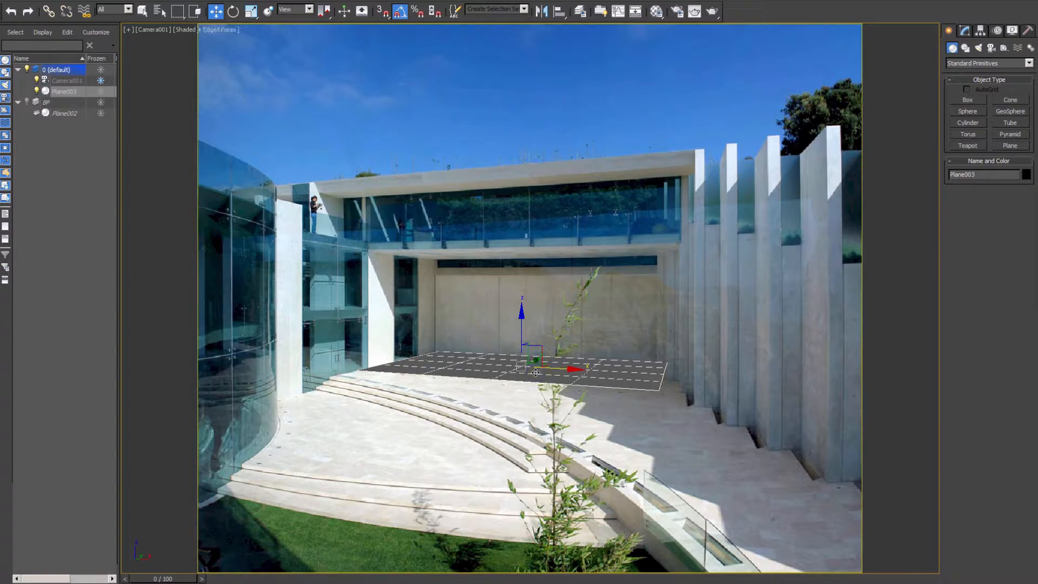
pyautogui.rightClick(566, 373)
pyautogui.moveTo(581, 478)
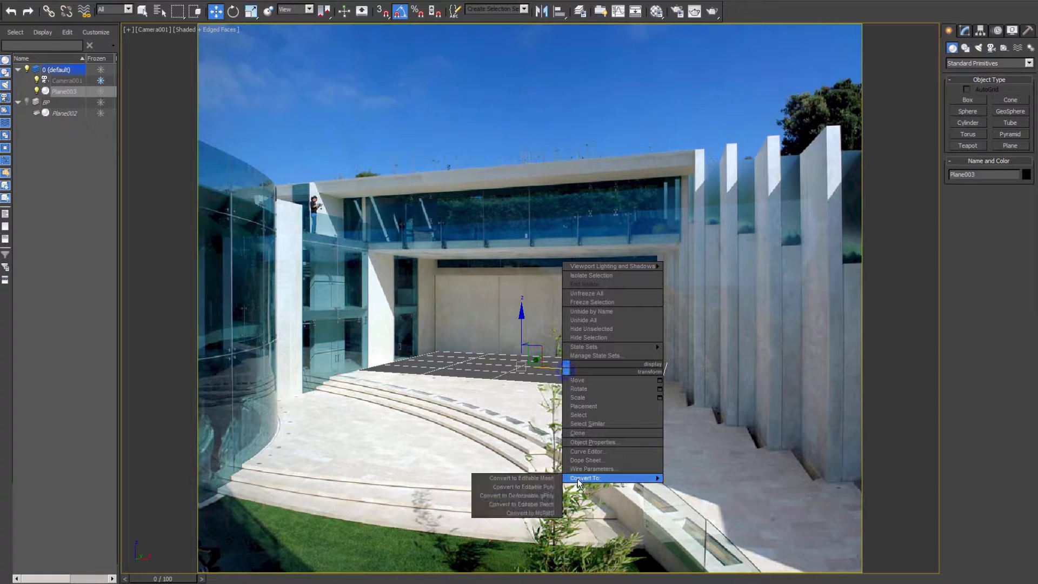
pyautogui.click(542, 487)
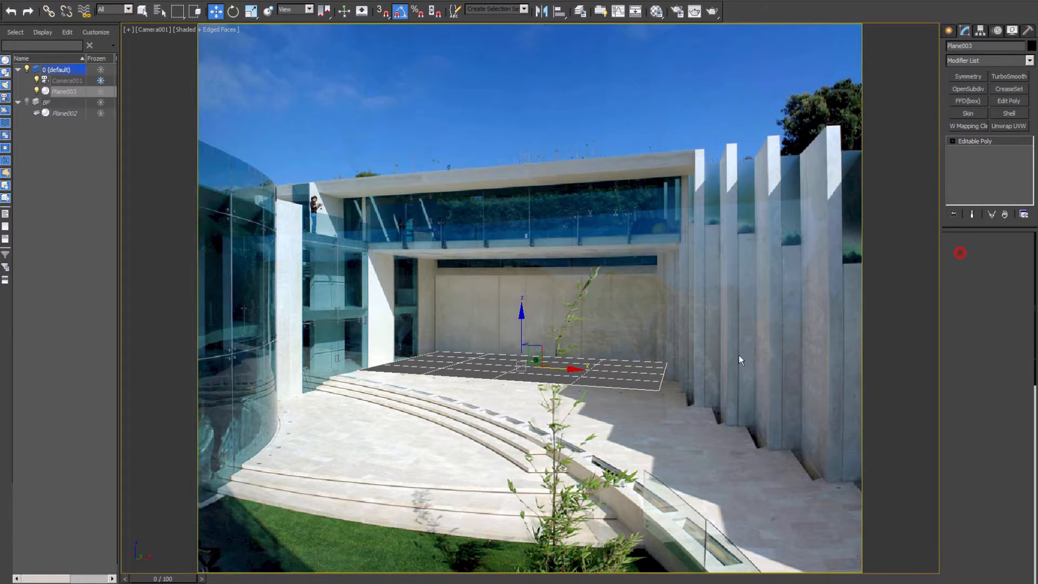
# Move the plane's vertex row nearest the fins along X to the back wall's corner, using wireframe display
pyautogui.moveTo(649, 426); pyautogui.dragTo(648, 426)
pyautogui.moveTo(717, 378); pyautogui.dragTo(692, 377)
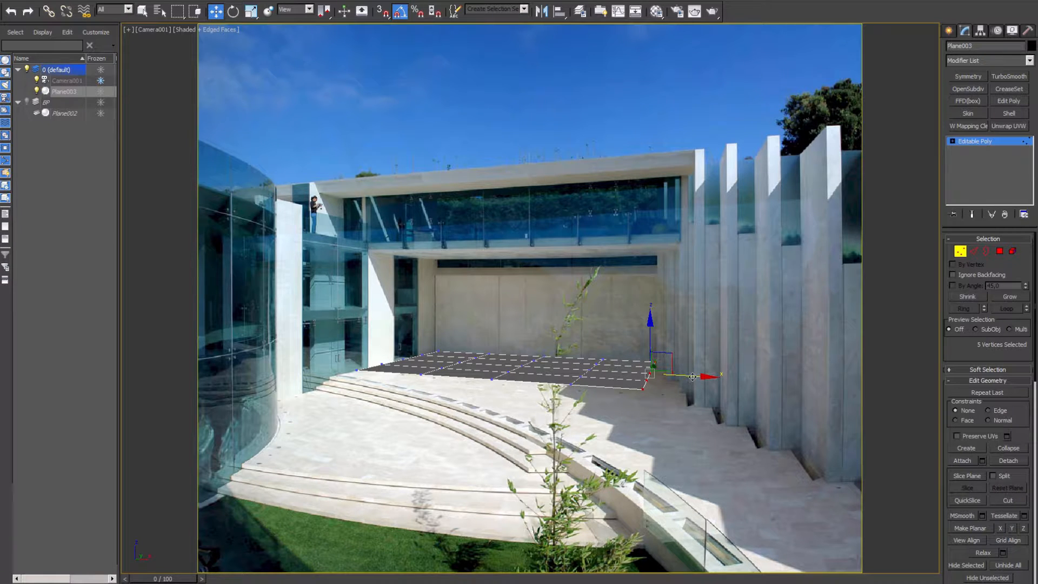
pyautogui.press('F3')
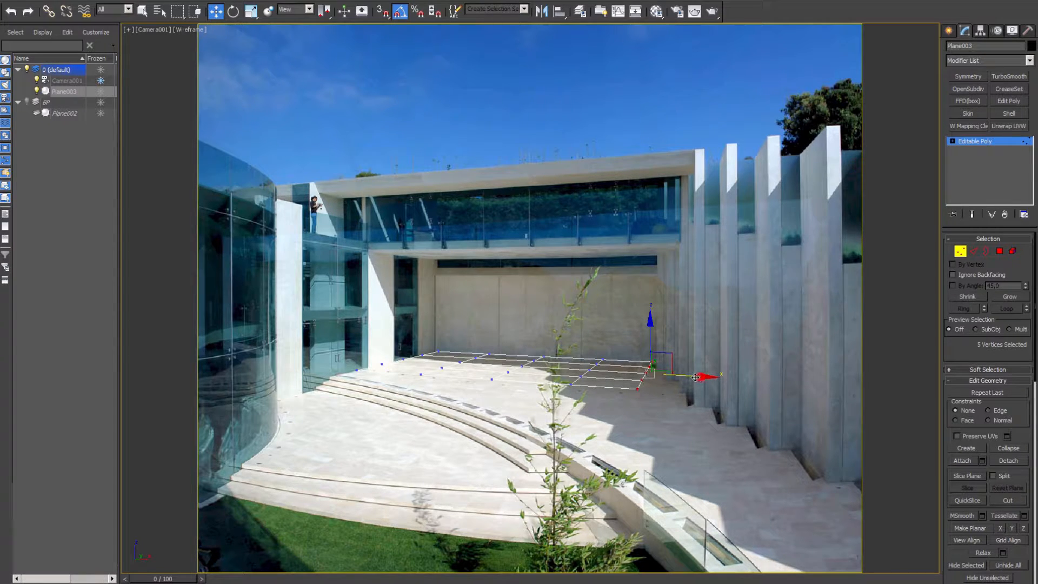
pyautogui.click(670, 407)
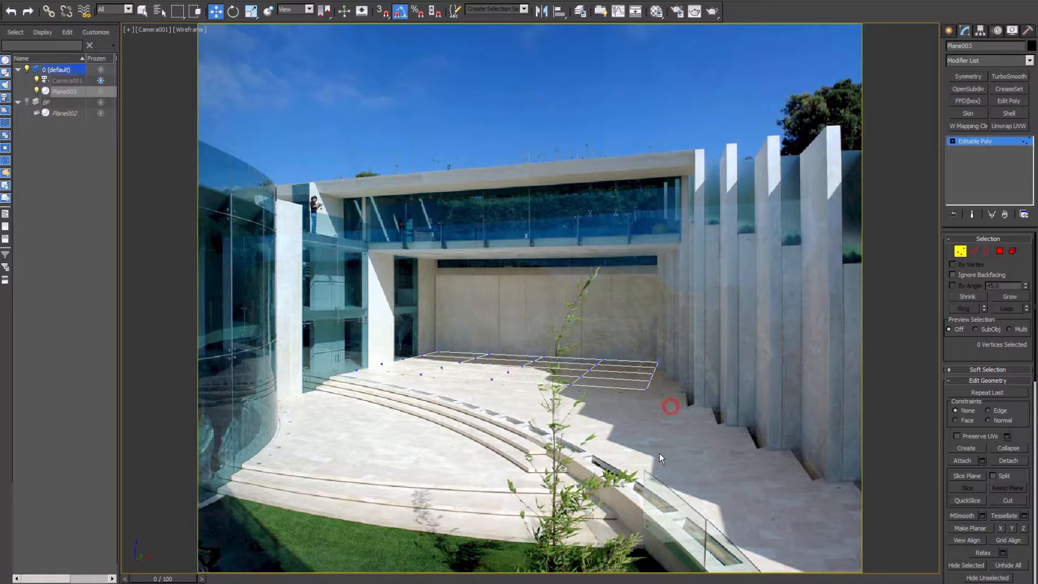
# Move the whole plane along Y to the back wall's base and pull its front edge loop slightly back
pyautogui.click(960, 251)
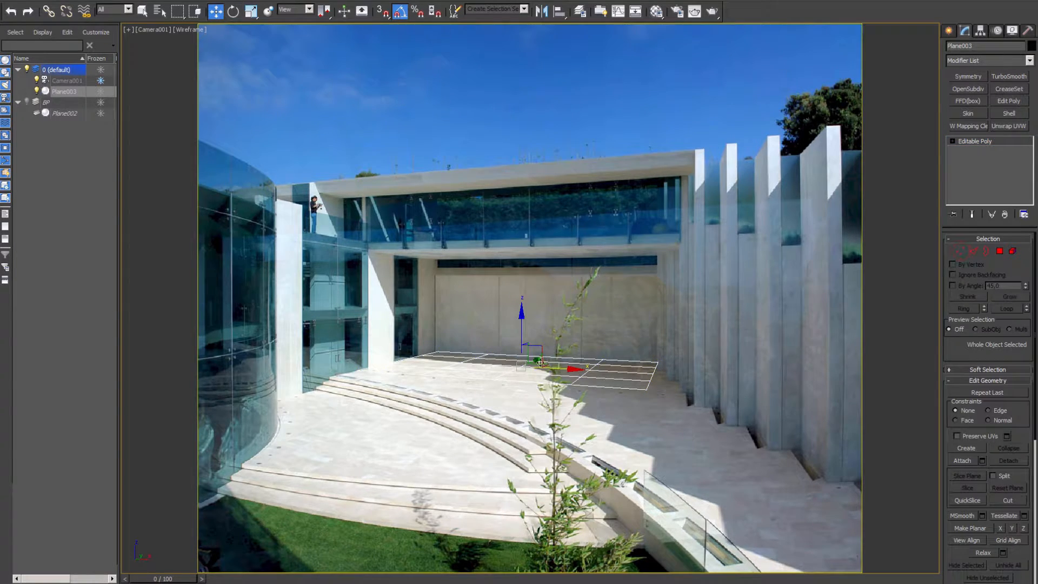
pyautogui.moveTo(536, 359)
pyautogui.mouseDown()
pyautogui.moveTo(518, 373)
pyautogui.moveTo(529, 372)
pyautogui.mouseUp()
pyautogui.click(960, 251)
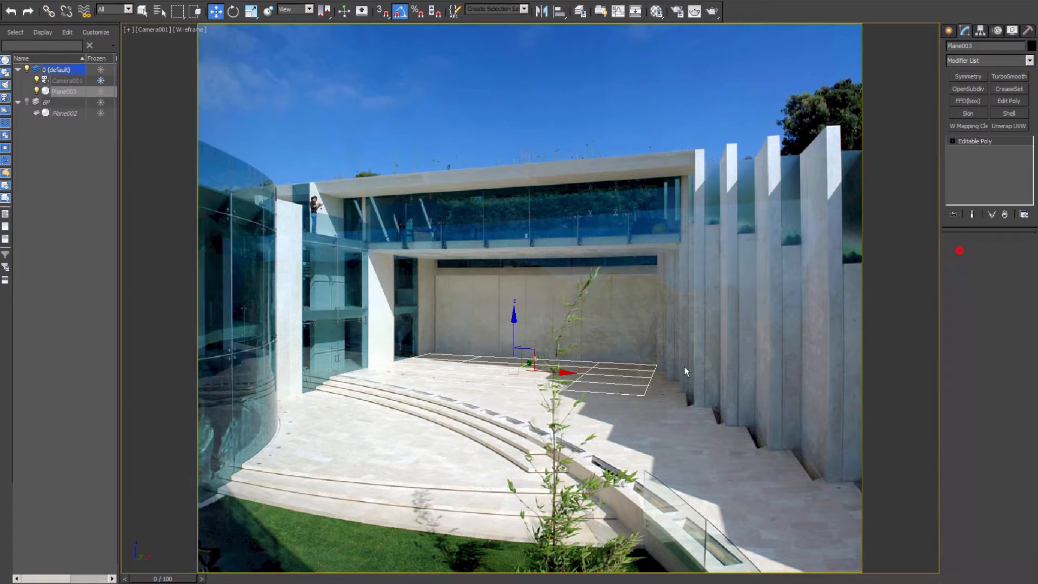
pyautogui.click(973, 251)
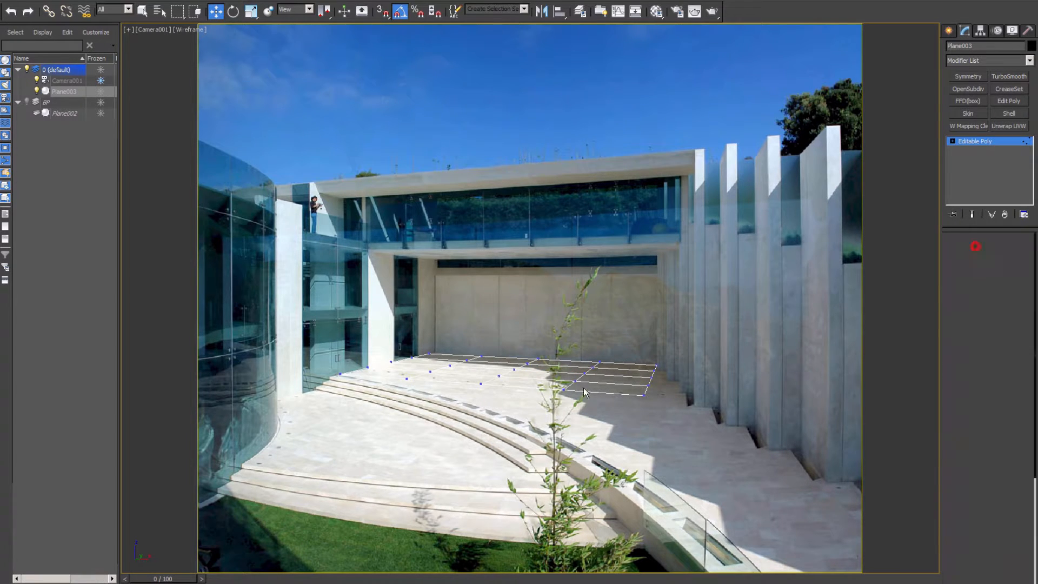
pyautogui.doubleClick(377, 377)
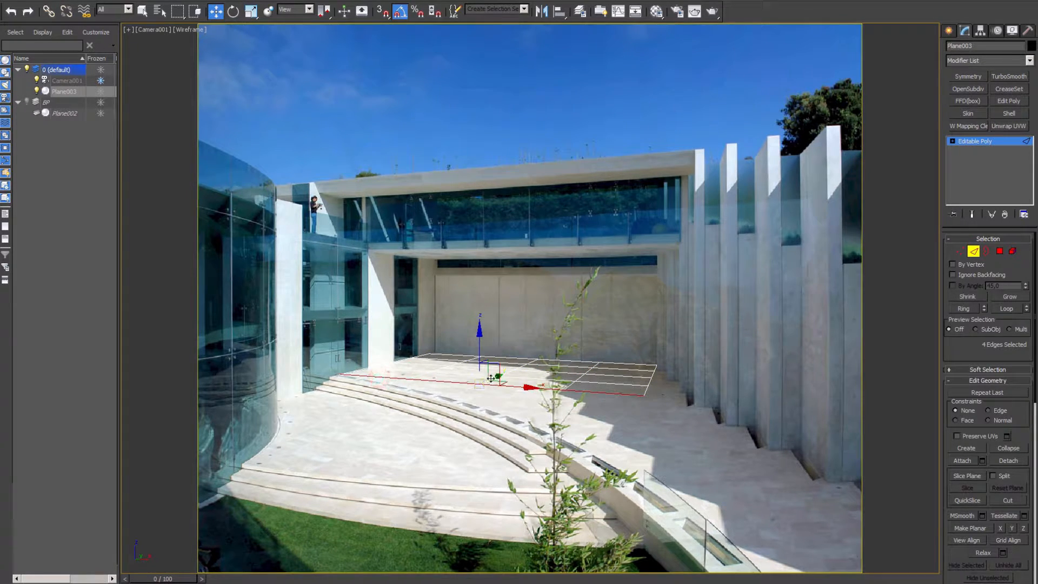
pyautogui.moveTo(495, 376); pyautogui.dragTo(500, 374)
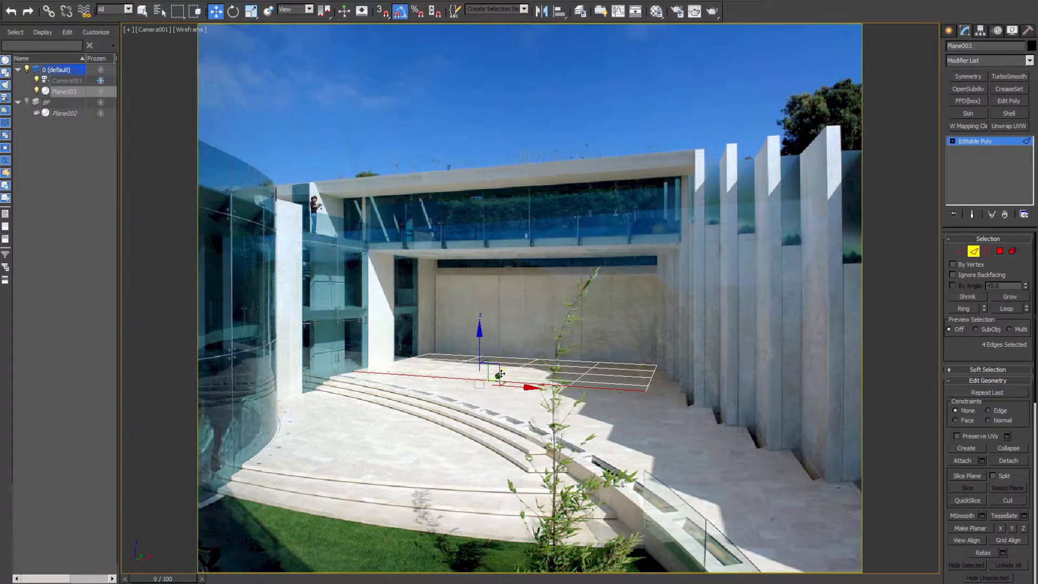
# Extrude the plane's rear edge loop straight up along Z to the top of the concrete back wall
pyautogui.click(604, 384)
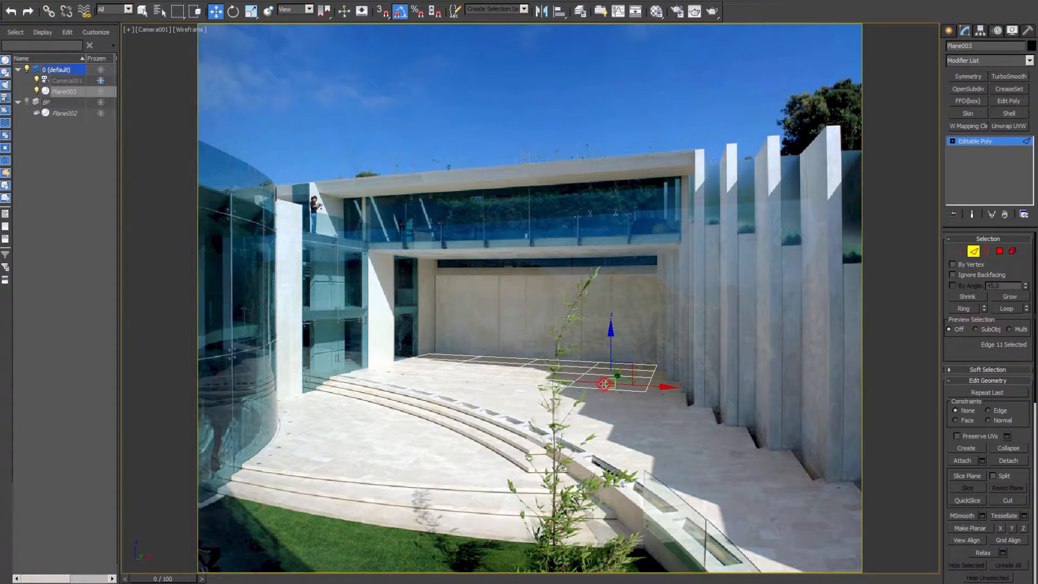
pyautogui.doubleClick(512, 374)
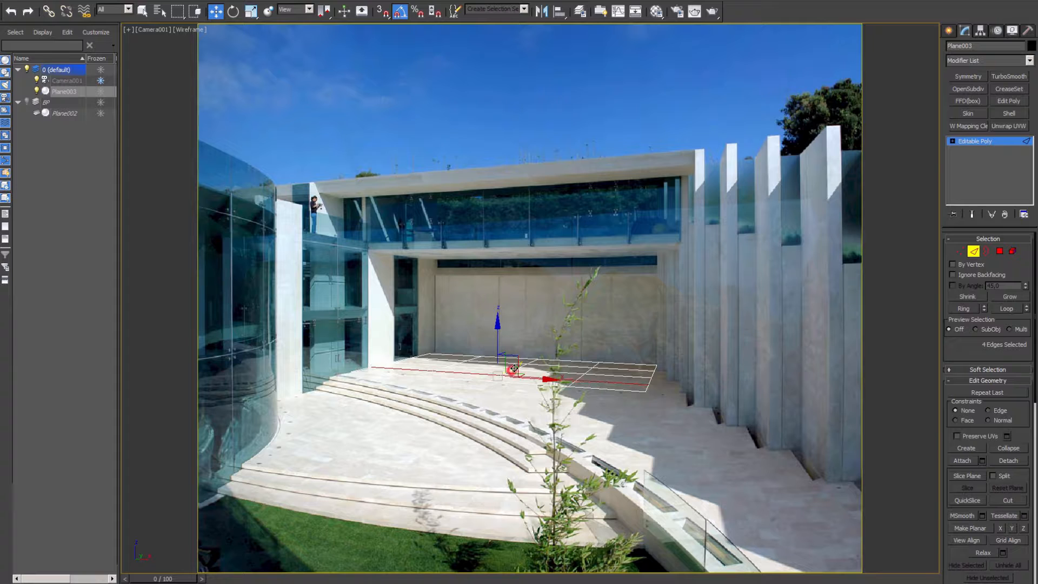
pyautogui.doubleClick(629, 366)
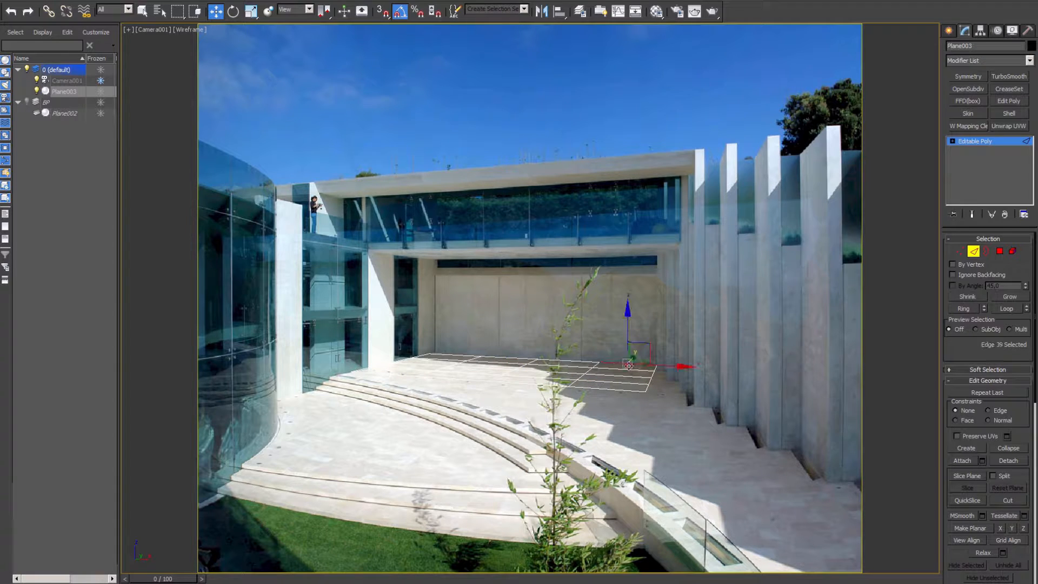
pyautogui.keyDown('shift'); pyautogui.moveTo(537, 329); pyautogui.dragTo(557, 235); pyautogui.keyUp('shift')
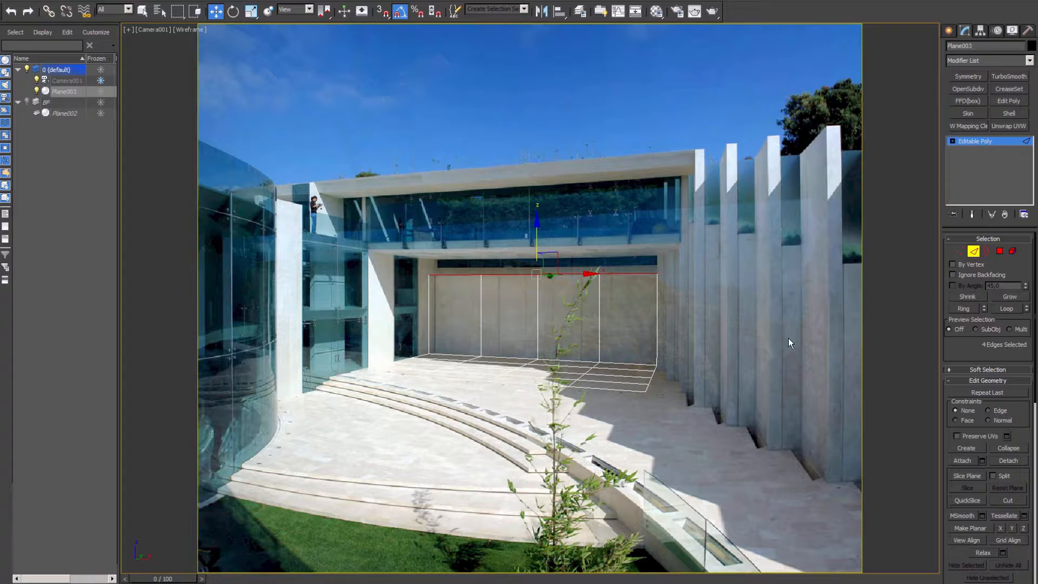
# Move the floor and wall vertices on the glass-building side along X to match the back wall's vertical edge
pyautogui.click(960, 251)
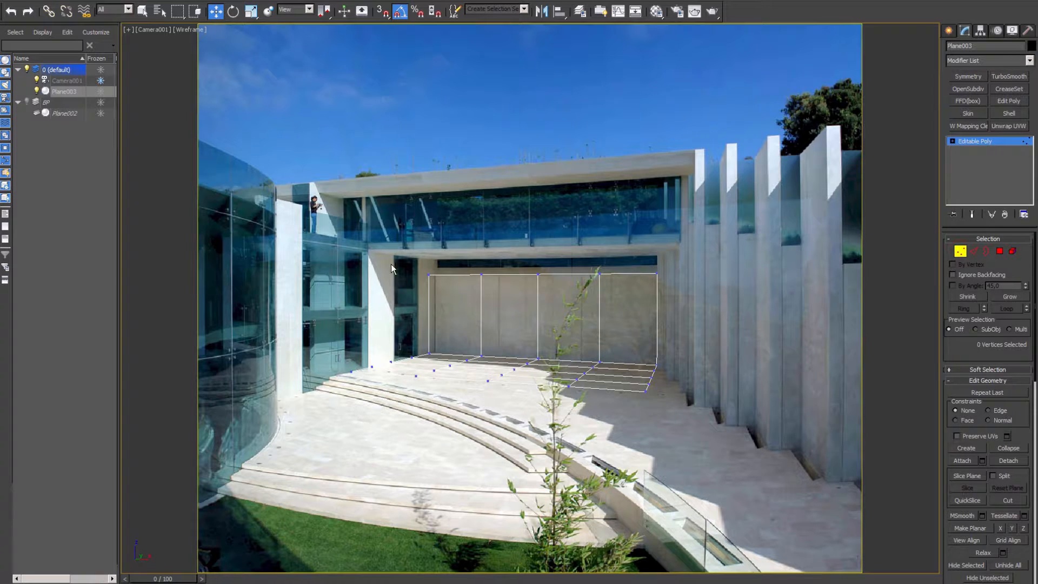
pyautogui.moveTo(423, 254); pyautogui.dragTo(441, 365)
pyautogui.moveTo(257, 340); pyautogui.dragTo(384, 390)
pyautogui.moveTo(447, 350); pyautogui.dragTo(455, 348)
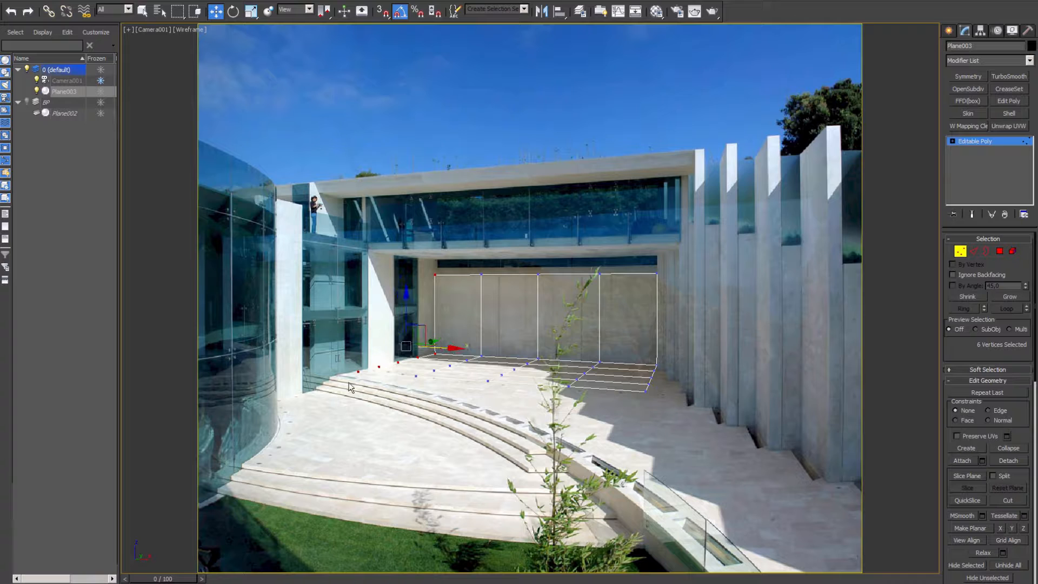
pyautogui.moveTo(333, 382); pyautogui.dragTo(444, 361)
pyautogui.moveTo(426, 265)
pyautogui.keyDown('ctrl'); pyautogui.mouseDown()
pyautogui.moveTo(448, 304)
pyautogui.moveTo(448, 339)
pyautogui.mouseUp(); pyautogui.keyUp('ctrl')
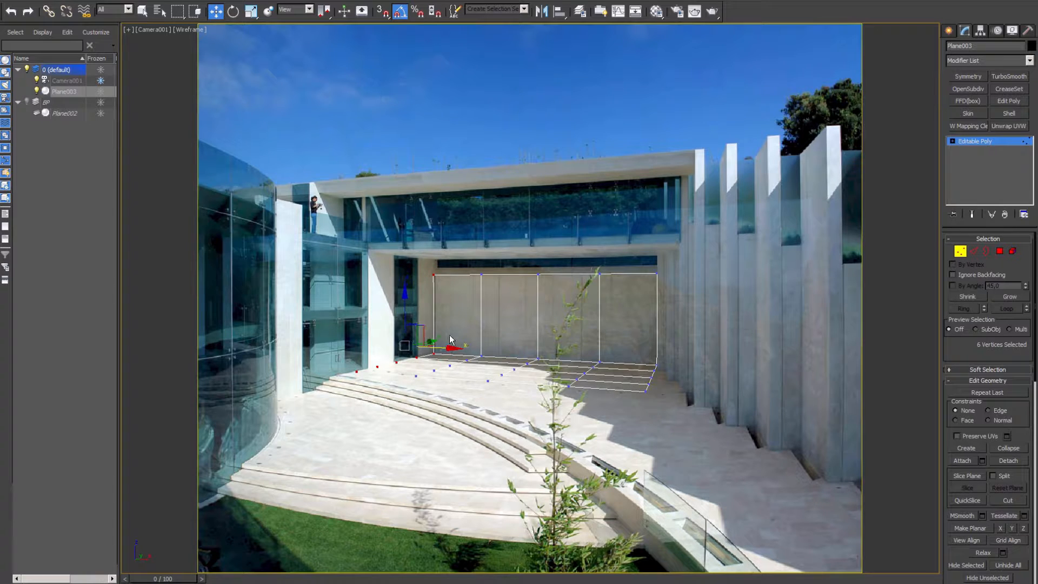
pyautogui.click(458, 304)
# Adjust the floor and wall vertices on the fin side along X to the back wall's corner and leave vertex editing
pyautogui.moveTo(682, 263); pyautogui.dragTo(632, 403)
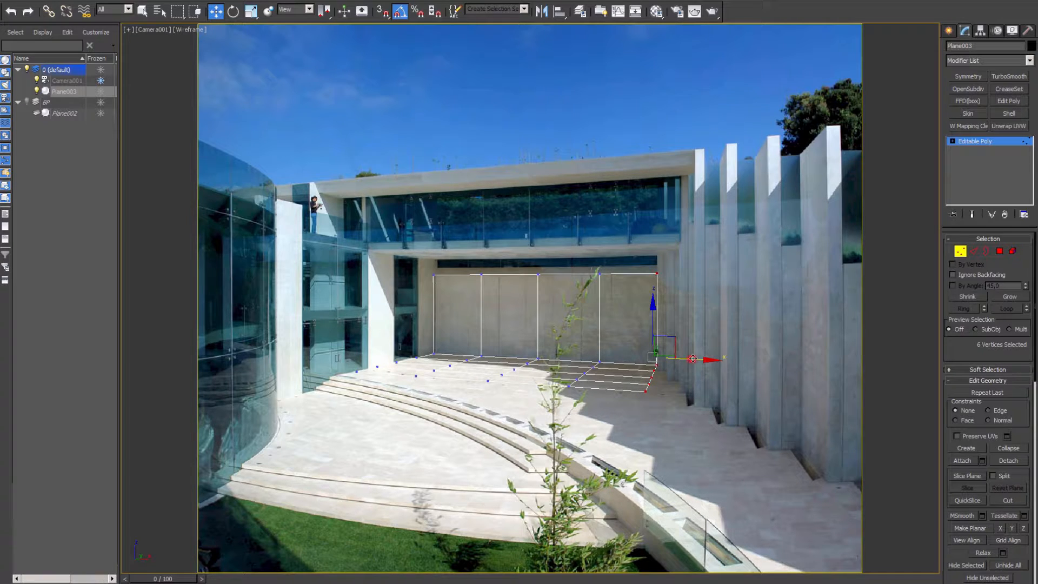
pyautogui.click(675, 403)
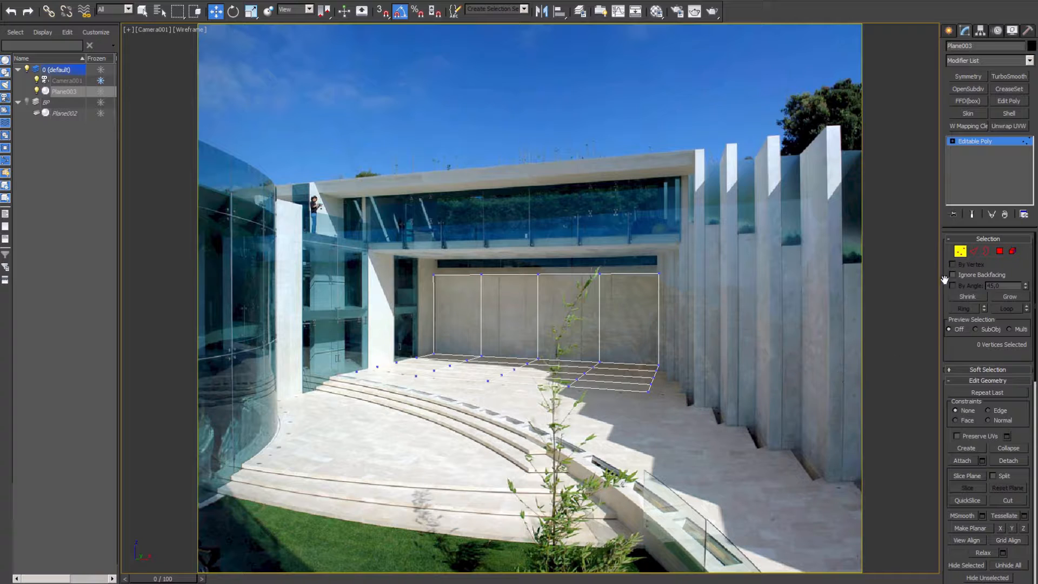
pyautogui.click(960, 251)
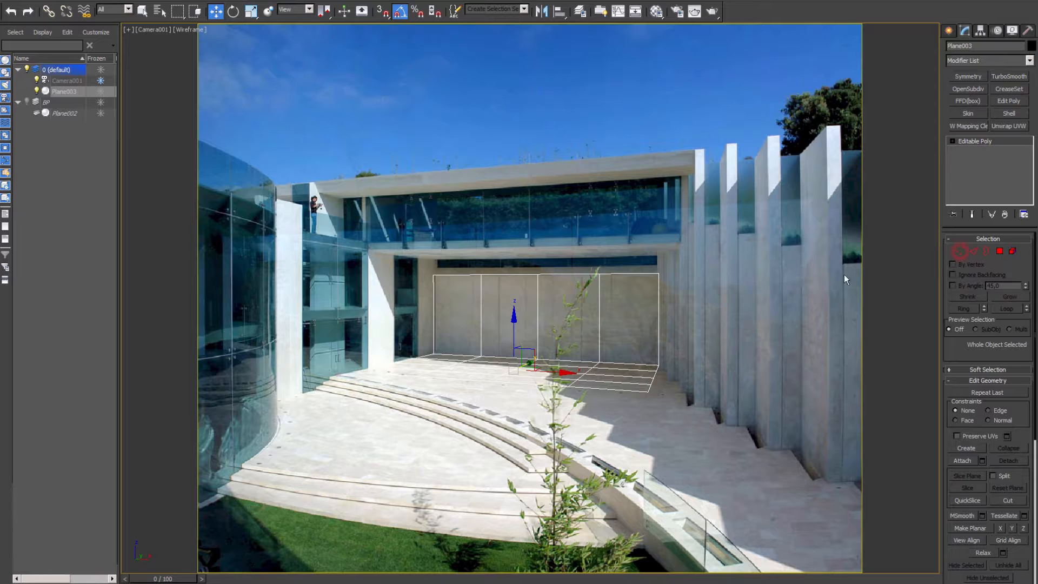
pyautogui.click(949, 31)
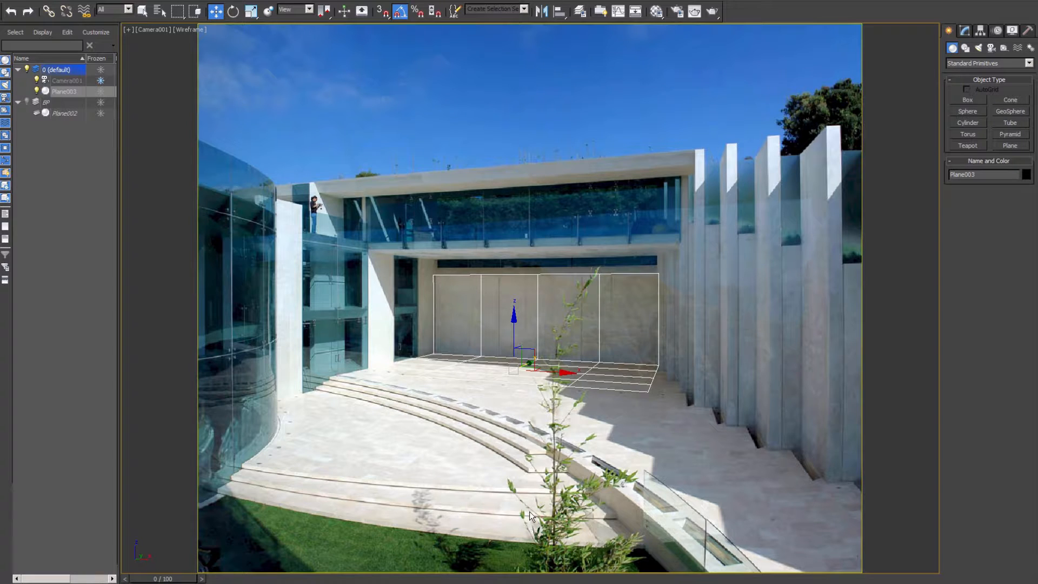
# Switch to the razorREFs.jpg collage in IrfanView, enlarge it and examine the main courtyard photo and the floor plan
pyautogui.hotkey('alt', 'Tab')
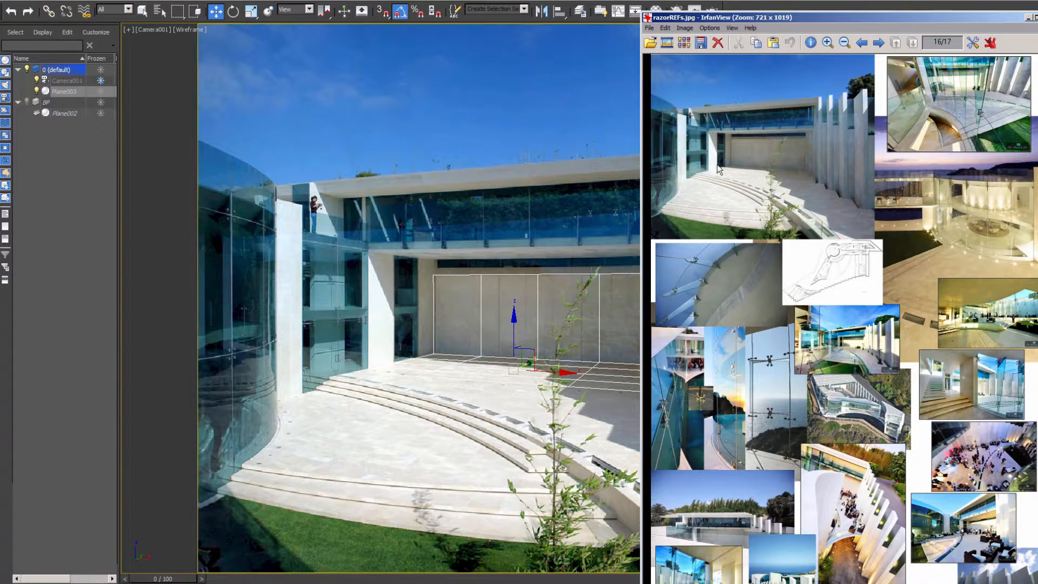
pyautogui.moveTo(775, 17); pyautogui.dragTo(536, 17)
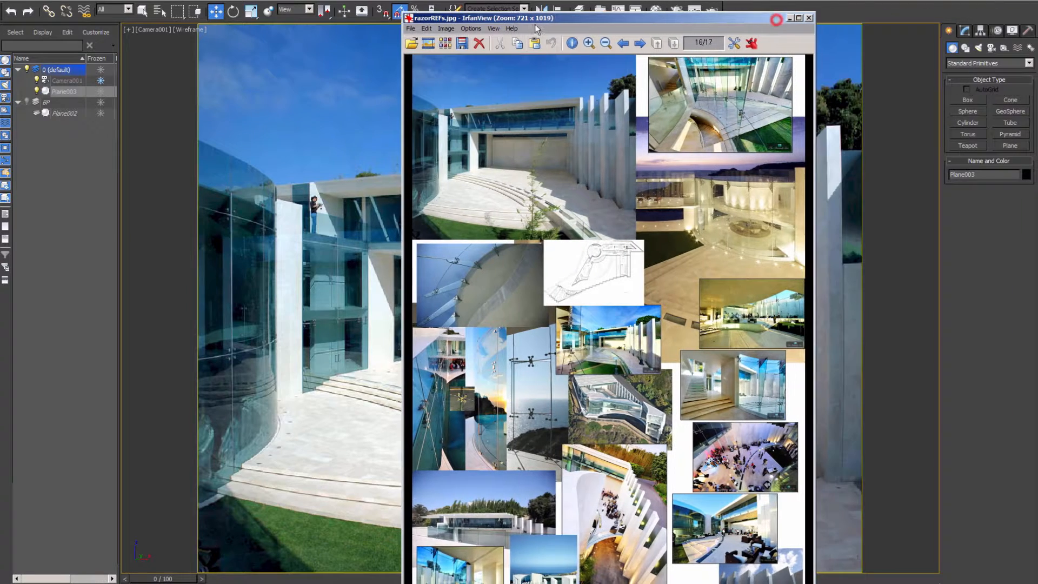
pyautogui.click(588, 44)
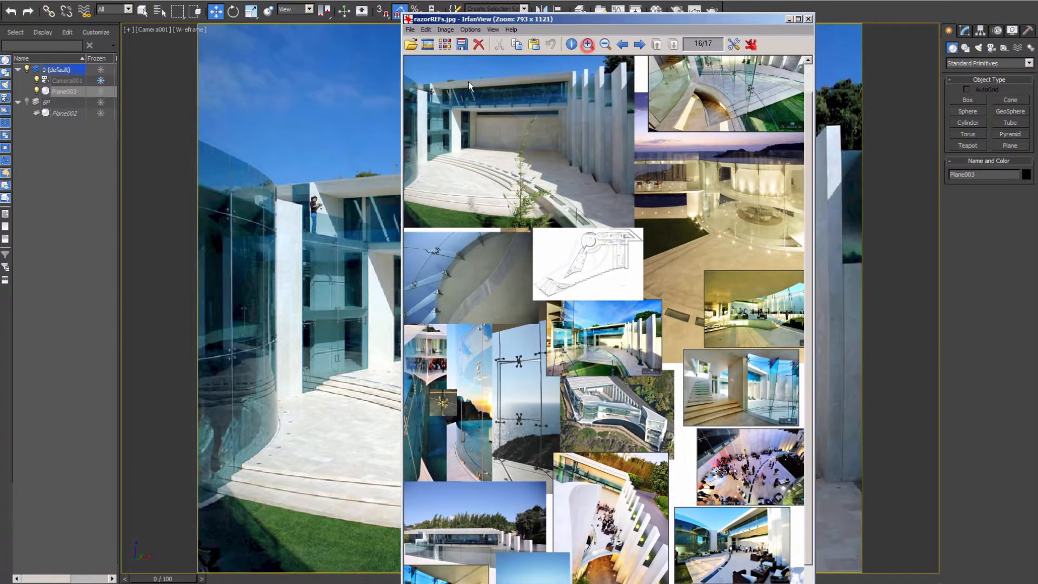
pyautogui.moveTo(445, 91); pyautogui.dragTo(628, 249)
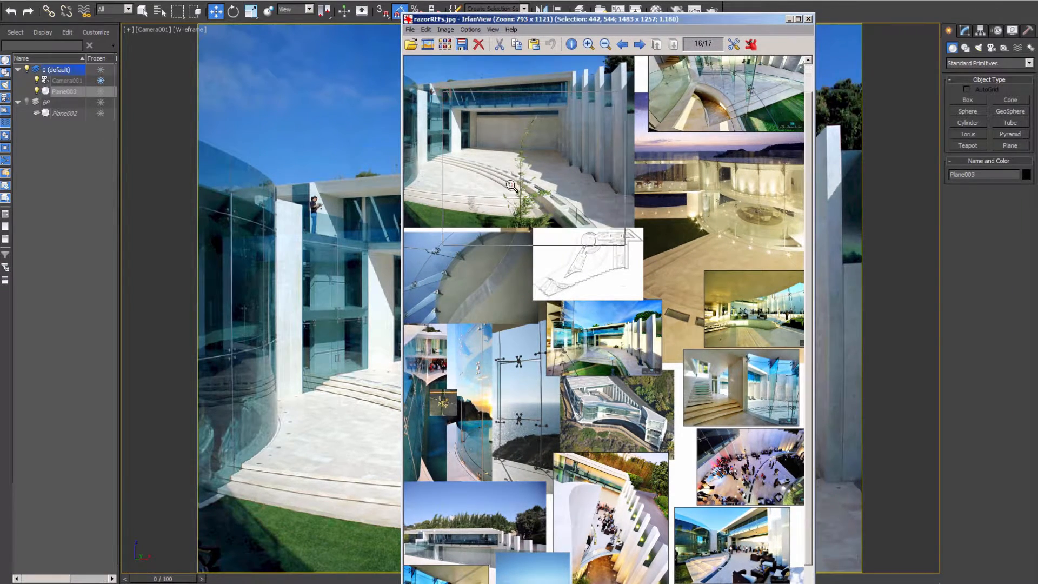
pyautogui.click(510, 184)
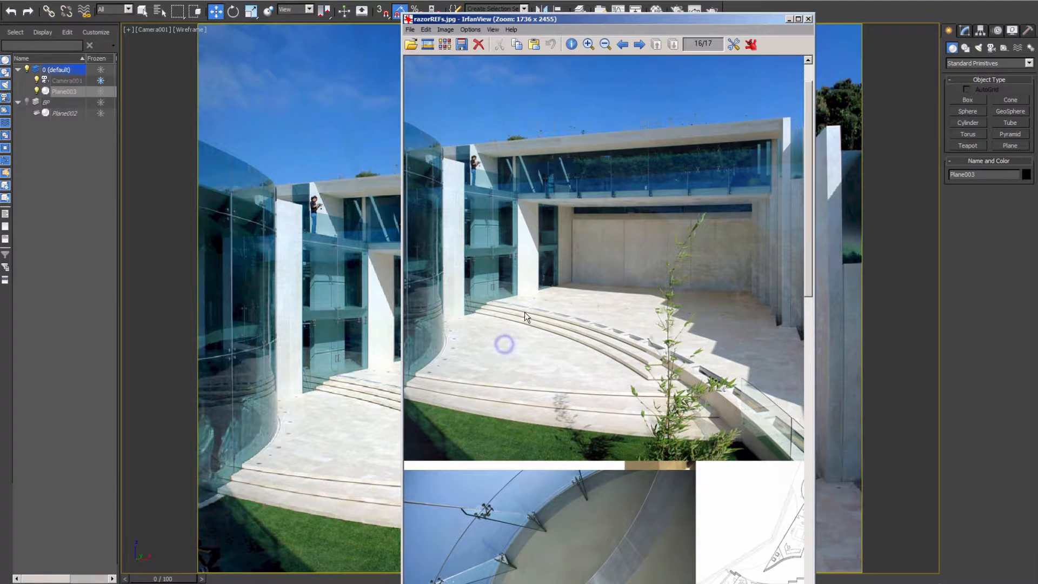
pyautogui.scroll(-15, 553, 405)
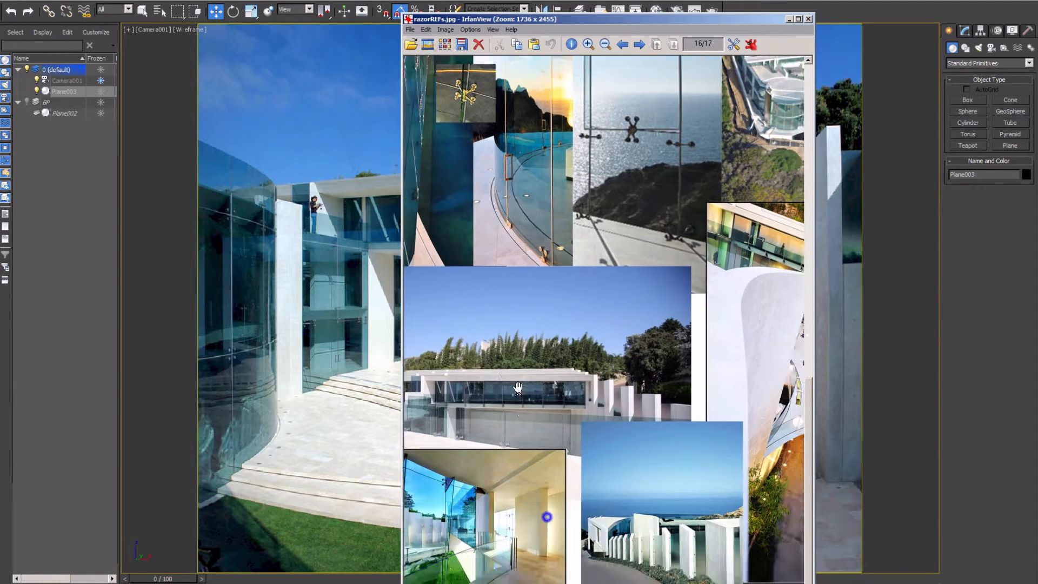
pyautogui.moveTo(518, 388); pyautogui.dragTo(533, 324, button='right')
pyautogui.moveTo(614, 140); pyautogui.dragTo(573, 227, button='right')
pyautogui.moveTo(594, 164); pyautogui.dragTo(571, 420, button='right')
pyautogui.moveTo(654, 297); pyautogui.dragTo(626, 313, button='right')
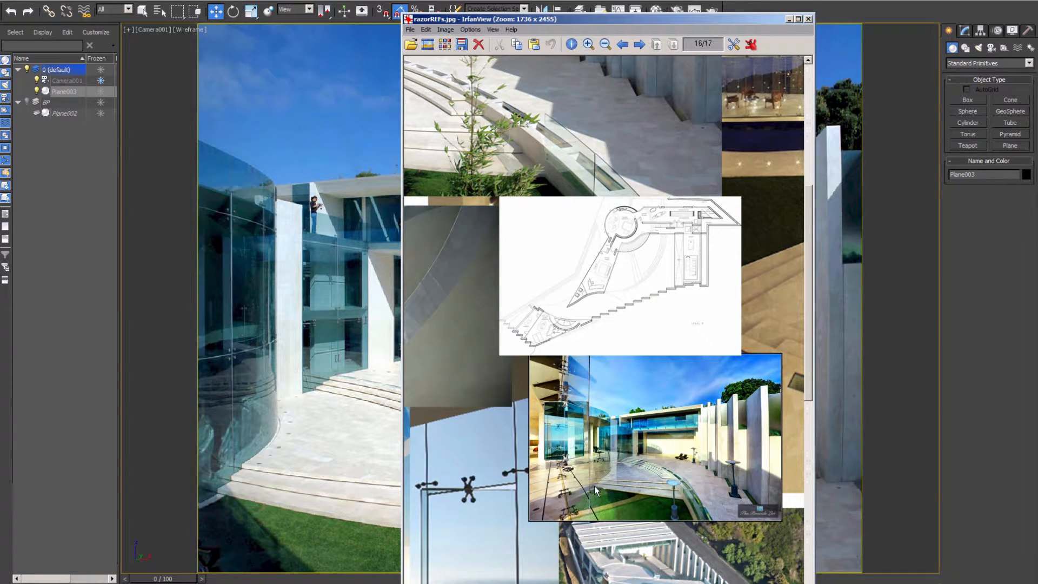
# Examine the collage's aerial, fin wall, terrace and interior photos for the courtyard layout, then close the reference image
pyautogui.moveTo(595, 485); pyautogui.dragTo(601, 330, button='right')
pyautogui.moveTo(594, 426); pyautogui.dragTo(652, 260, button='right')
pyautogui.moveTo(529, 464); pyautogui.dragTo(599, 464, button='right')
pyautogui.moveTo(526, 429); pyautogui.dragTo(337, 476, button='right')
pyautogui.moveTo(757, 390); pyautogui.dragTo(567, 346, button='right')
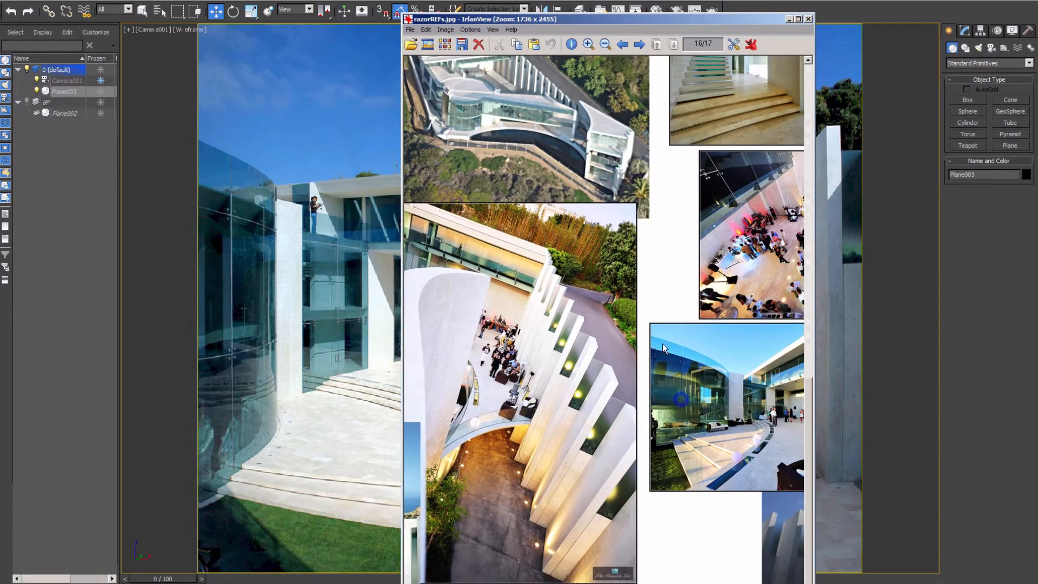
pyautogui.moveTo(663, 343); pyautogui.dragTo(598, 342, button='right')
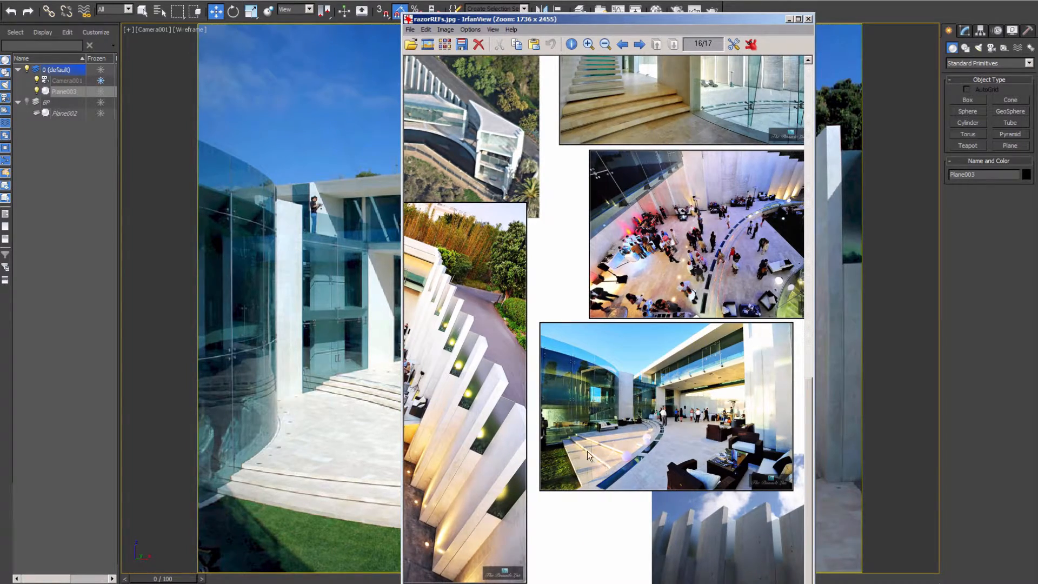
pyautogui.moveTo(665, 254); pyautogui.dragTo(613, 422, button='right')
pyautogui.moveTo(633, 292); pyautogui.dragTo(637, 461, button='right')
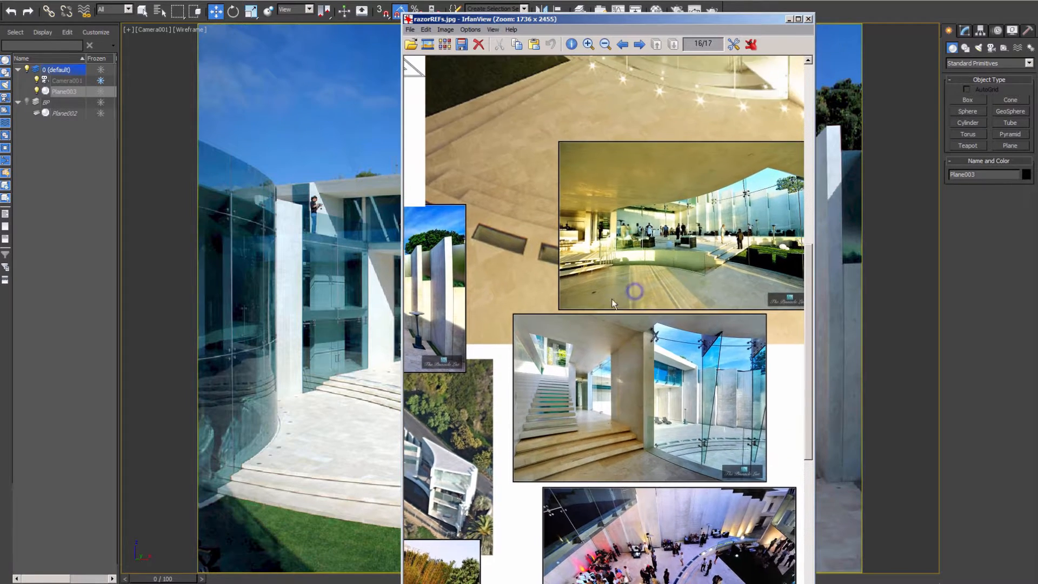
pyautogui.moveTo(606, 224); pyautogui.dragTo(609, 404, button='right')
pyautogui.moveTo(552, 310); pyautogui.dragTo(689, 338, button='right')
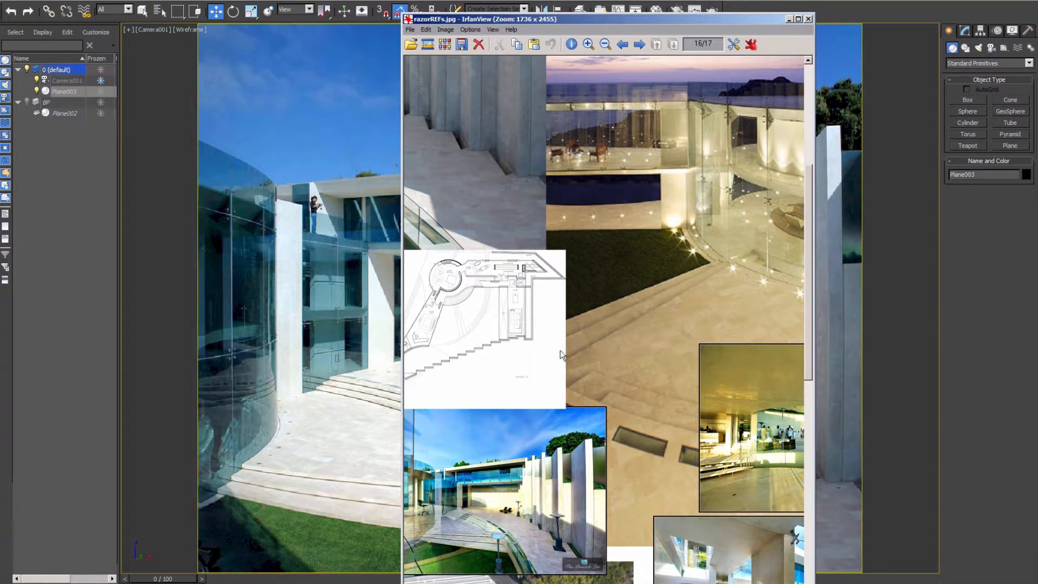
pyautogui.moveTo(665, 296); pyautogui.dragTo(750, 420, button='right')
pyautogui.moveTo(553, 306); pyautogui.dragTo(746, 346, button='right')
pyautogui.moveTo(549, 328); pyautogui.dragTo(660, 321, button='right')
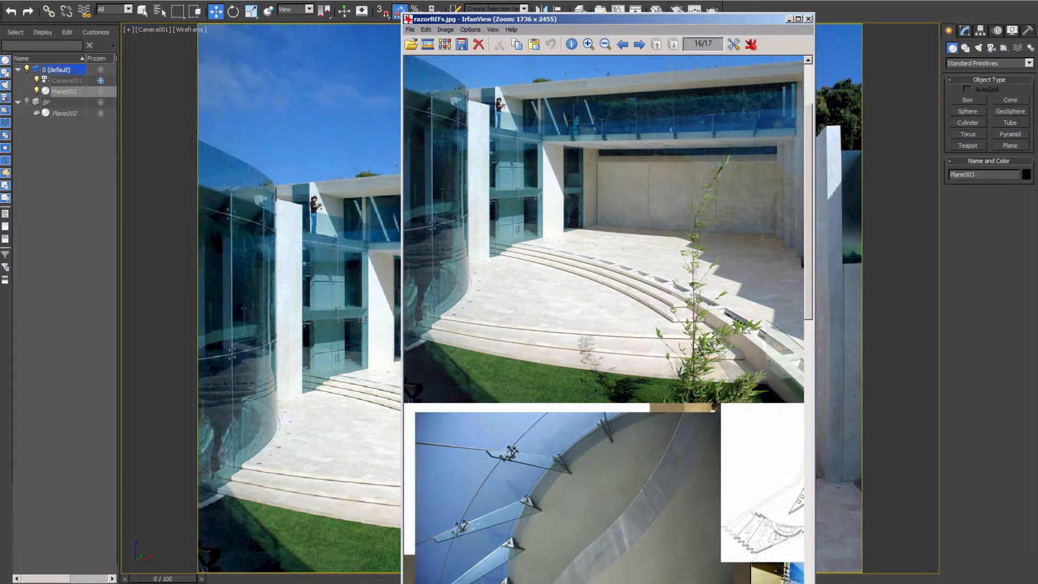
pyautogui.press('Escape')
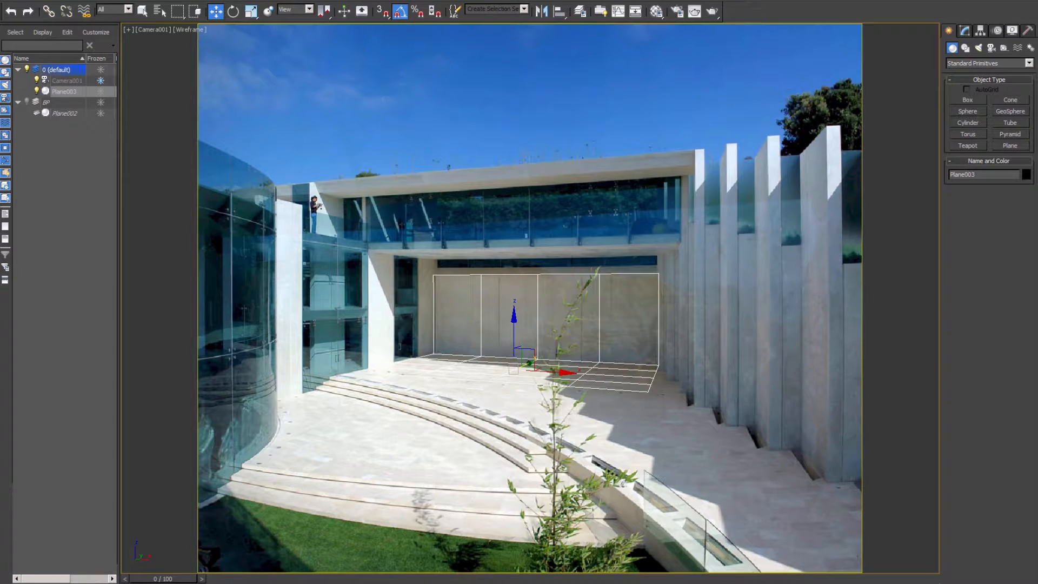
# Draw a straight two-point spline along the upper front step's edge, from the curved glass building to the planter wall
pyautogui.click(965, 31)
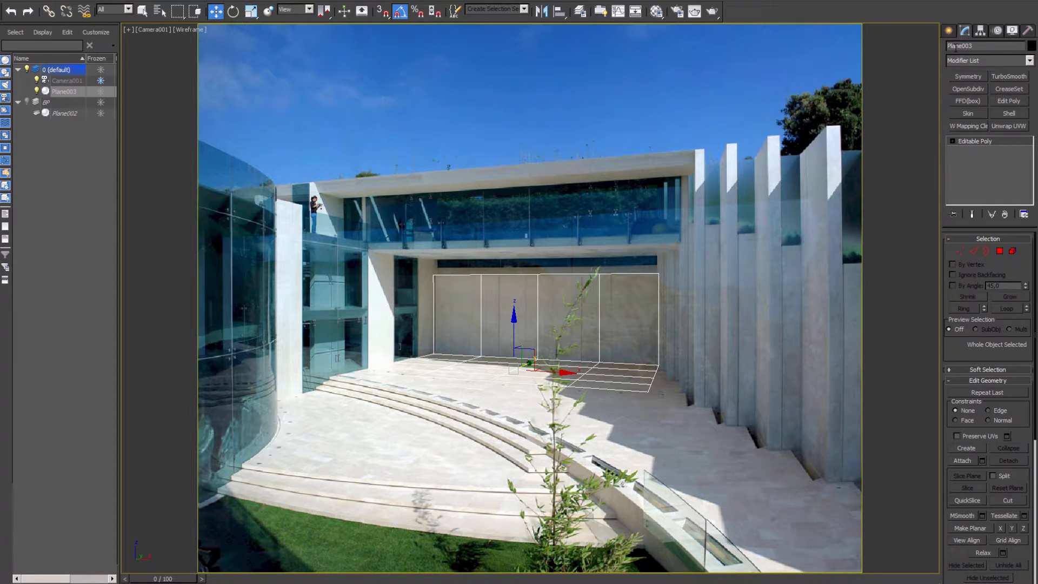
pyautogui.click(950, 31)
pyautogui.click(966, 48)
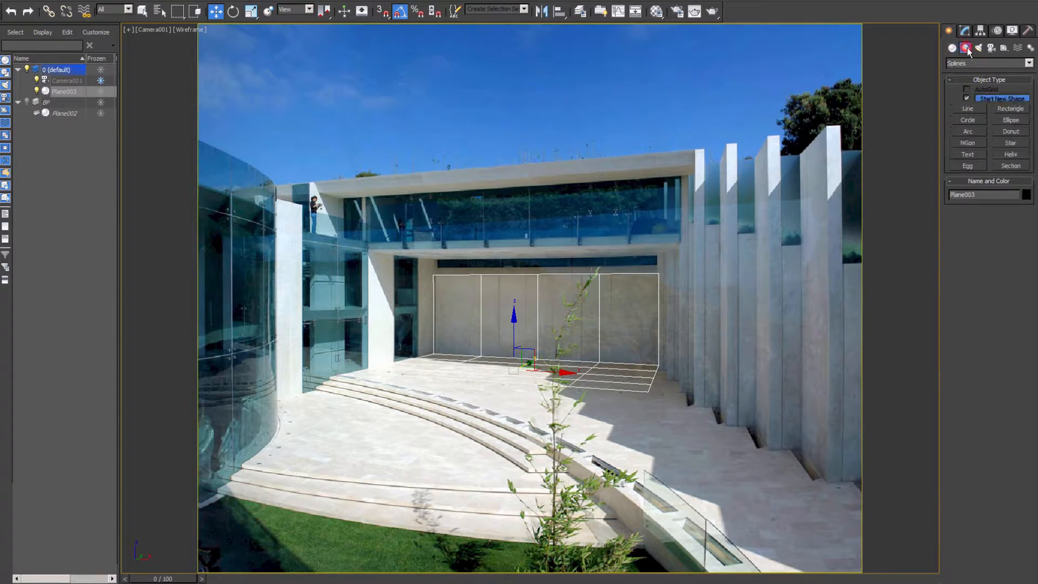
pyautogui.click(968, 109)
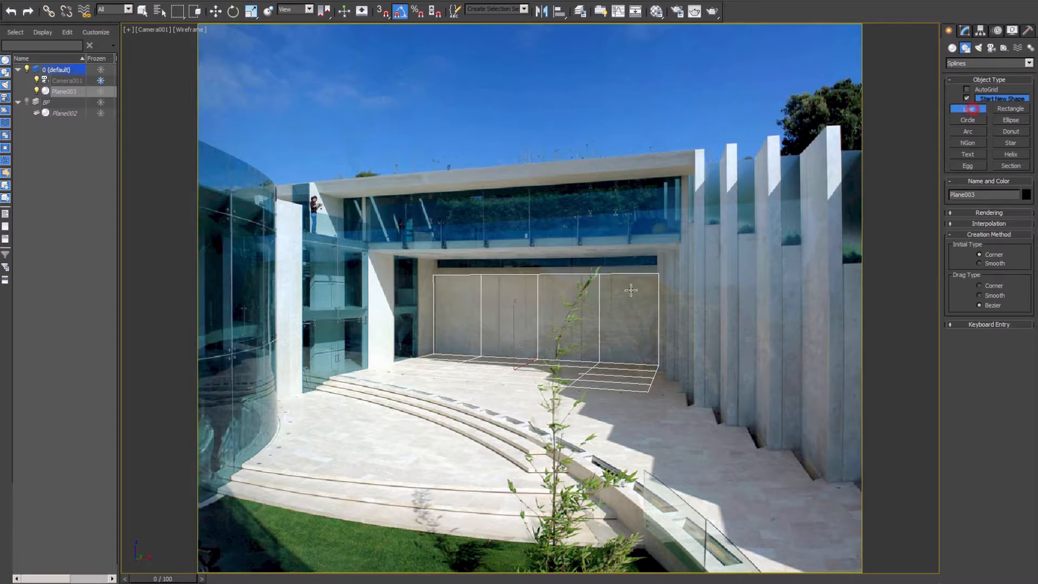
pyautogui.click(242, 463)
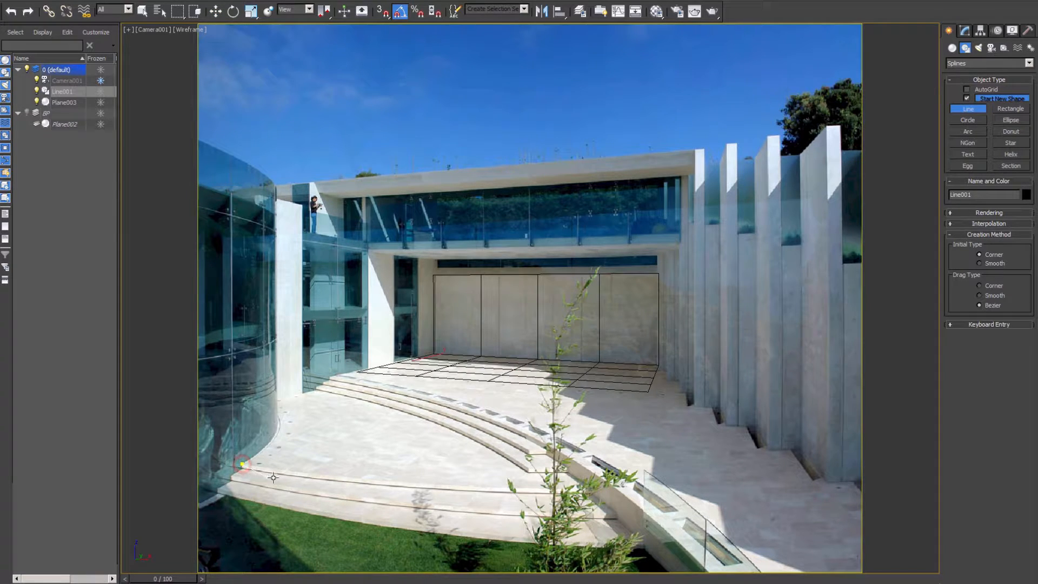
pyautogui.click(589, 489)
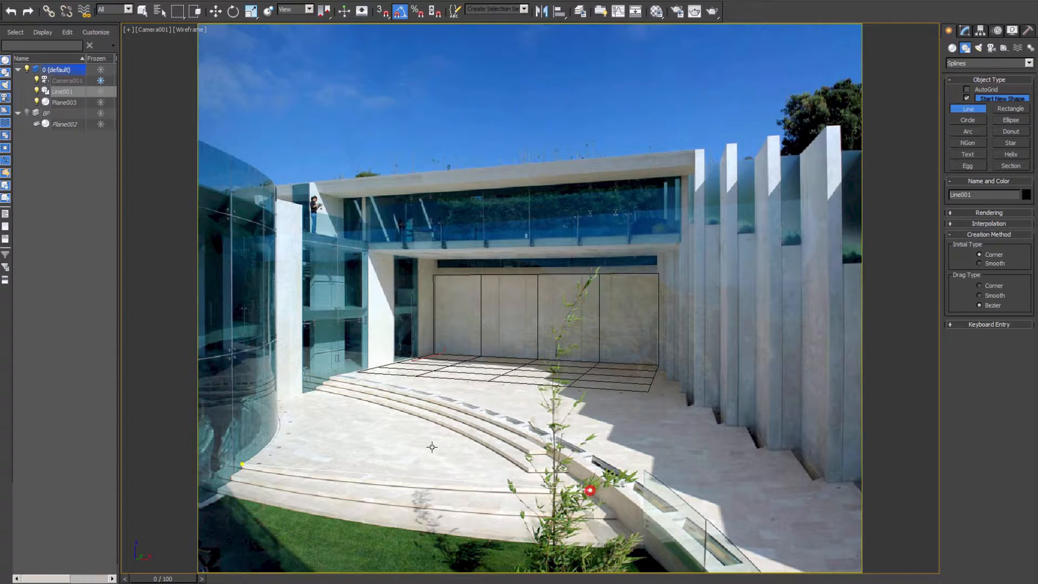
pyautogui.rightClick(378, 422)
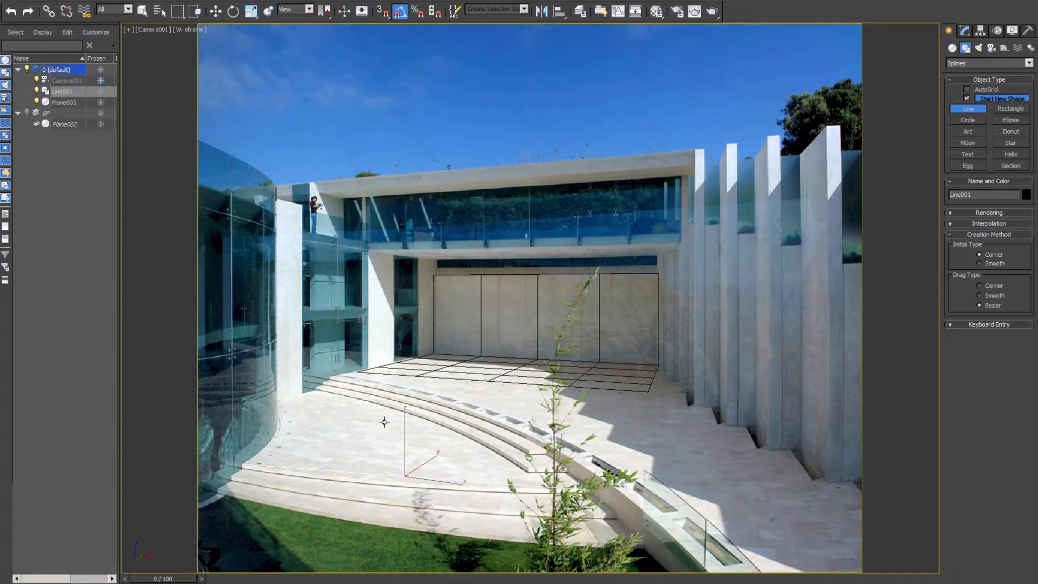
# Create a box over the second-nearest concrete fin, about 220 cm long, 30.5 cm wide and 773 cm high
pyautogui.click(952, 47)
pyautogui.click(967, 100)
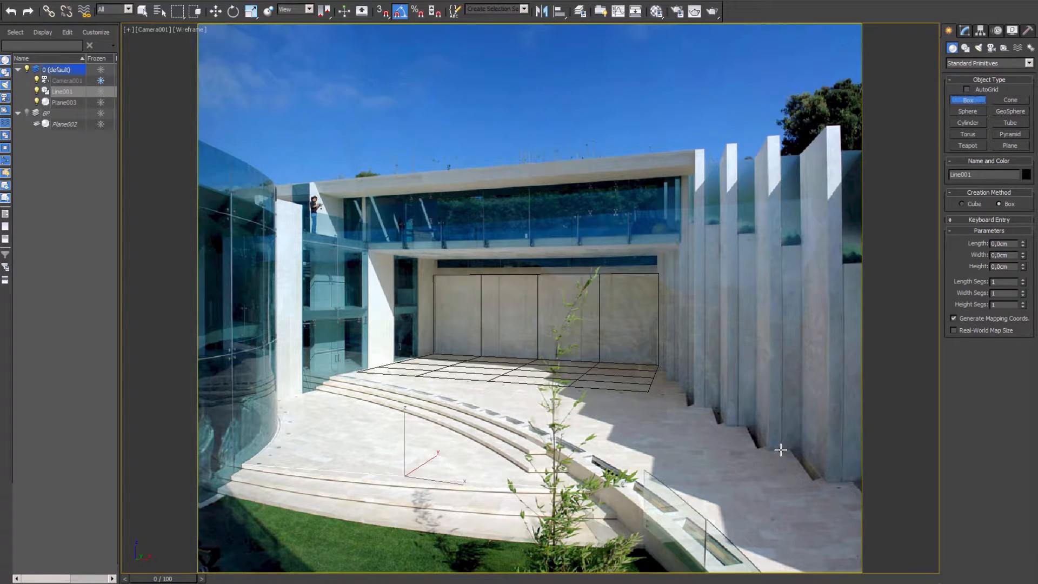
pyautogui.moveTo(780, 450); pyautogui.dragTo(755, 425)
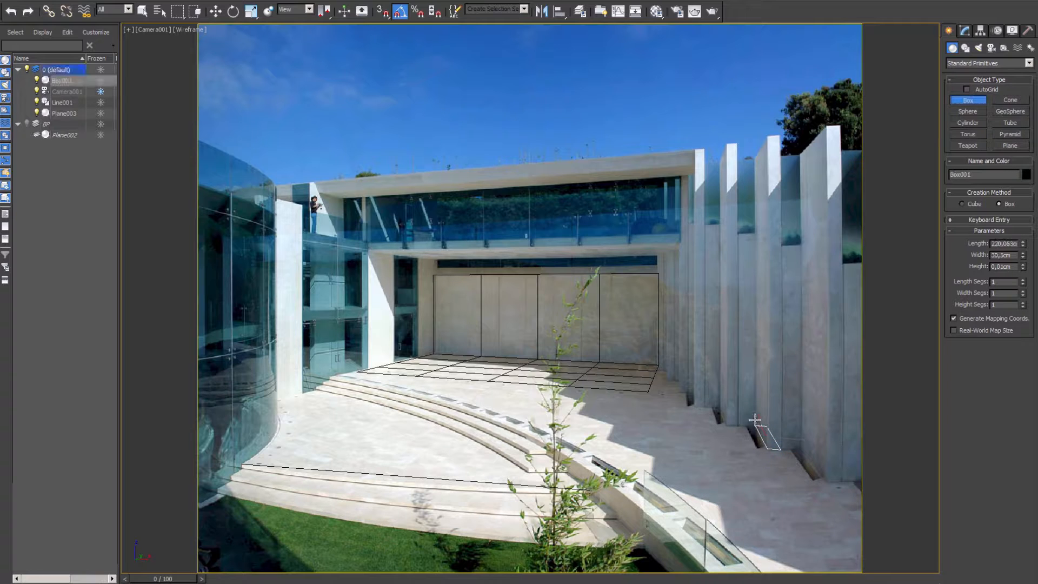
pyautogui.click(758, 110)
pyautogui.press('w')
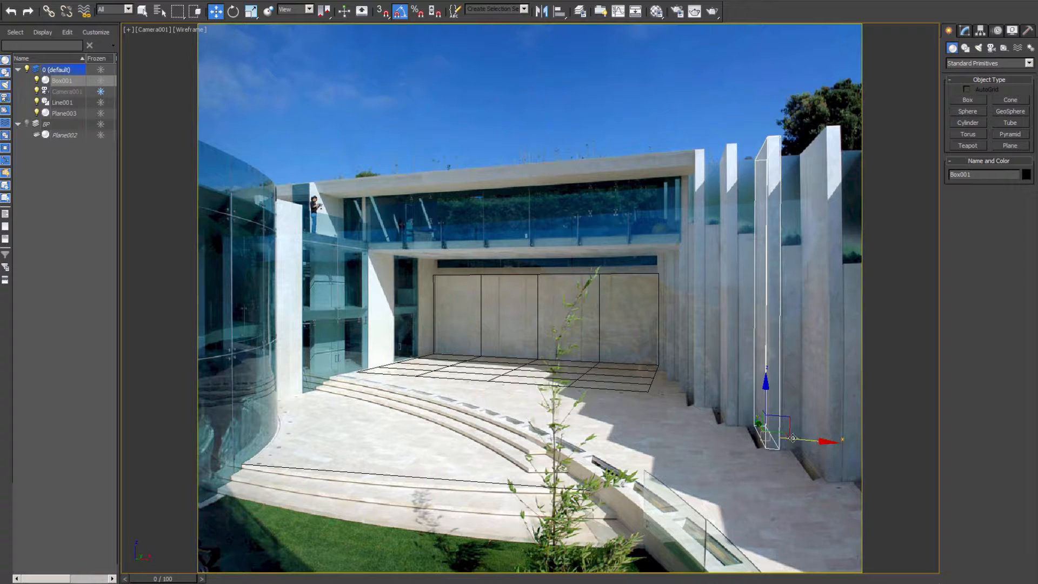
# Copy the fin box onto the next fin farther back and set the copy's height to about 819 cm
pyautogui.keyDown('shift'); pyautogui.moveTo(781, 431); pyautogui.dragTo(748, 413); pyautogui.keyUp('shift')
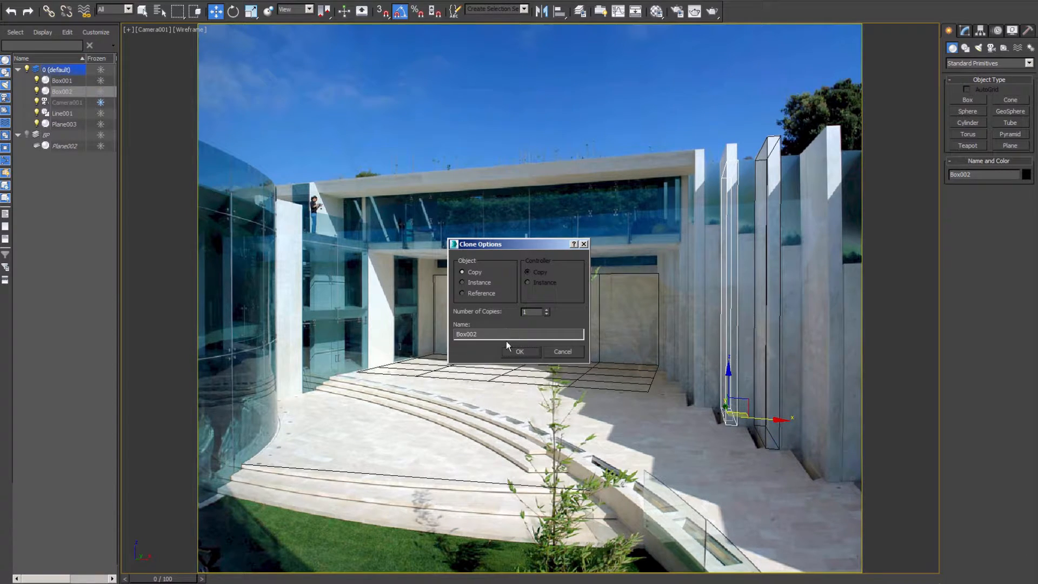
pyautogui.click(521, 350)
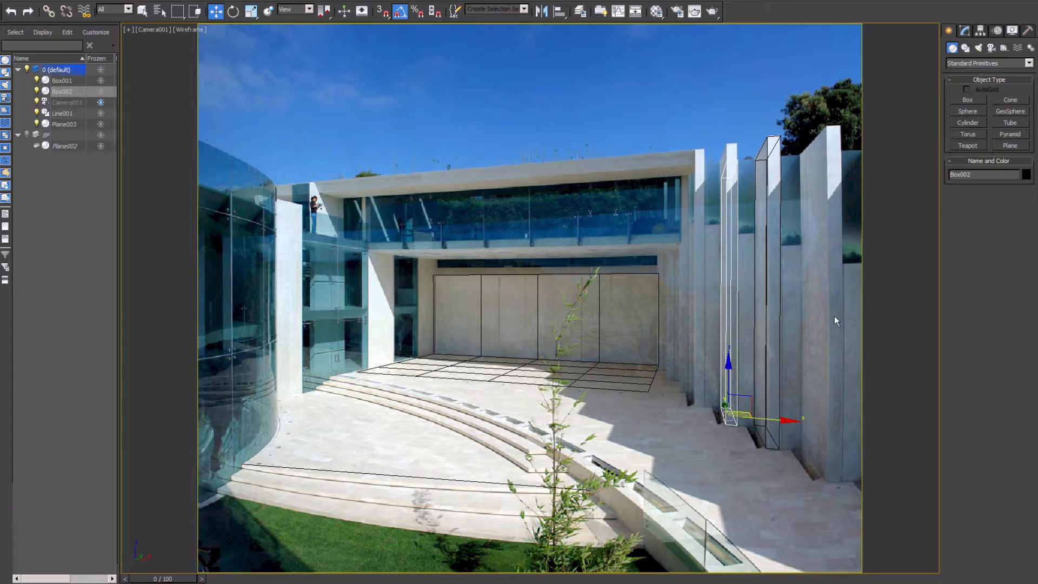
pyautogui.click(965, 31)
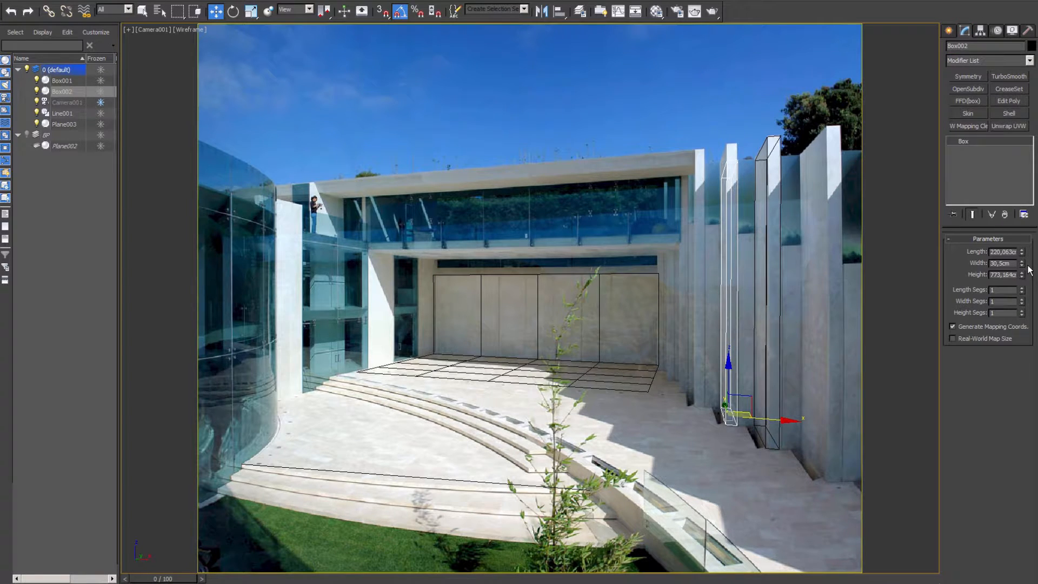
pyautogui.moveTo(1022, 276); pyautogui.dragTo(1023, 270)
pyautogui.click(1022, 276)
pyautogui.click(1022, 276)
pyautogui.click(1022, 272)
pyautogui.click(1022, 277)
# Copy the box onto the fin at the bridge's corner and set its height to about 878 cm
pyautogui.keyDown('shift'); pyautogui.moveTo(747, 412); pyautogui.dragTo(718, 395); pyautogui.keyUp('shift')
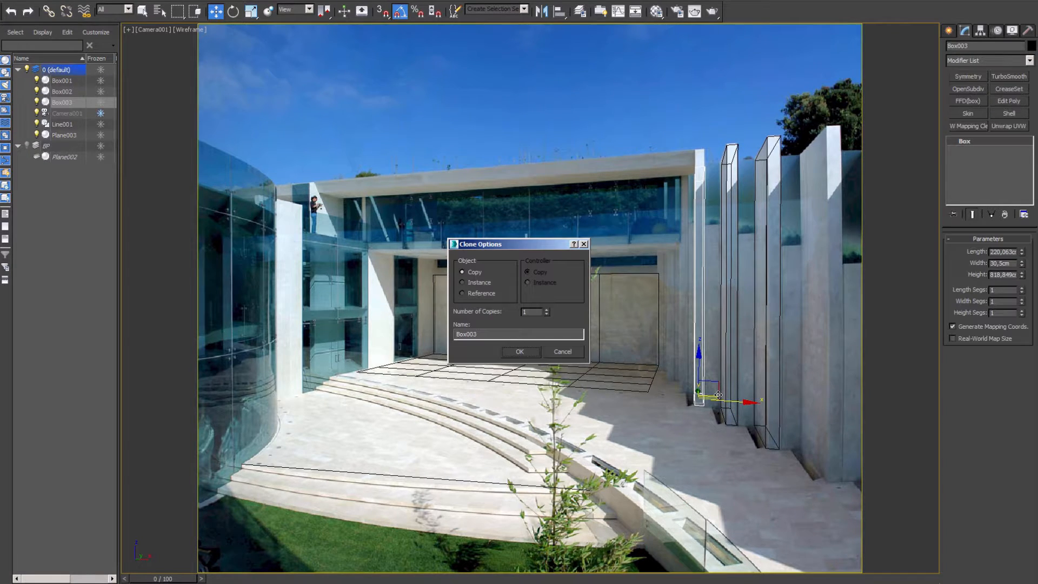
pyautogui.click(520, 351)
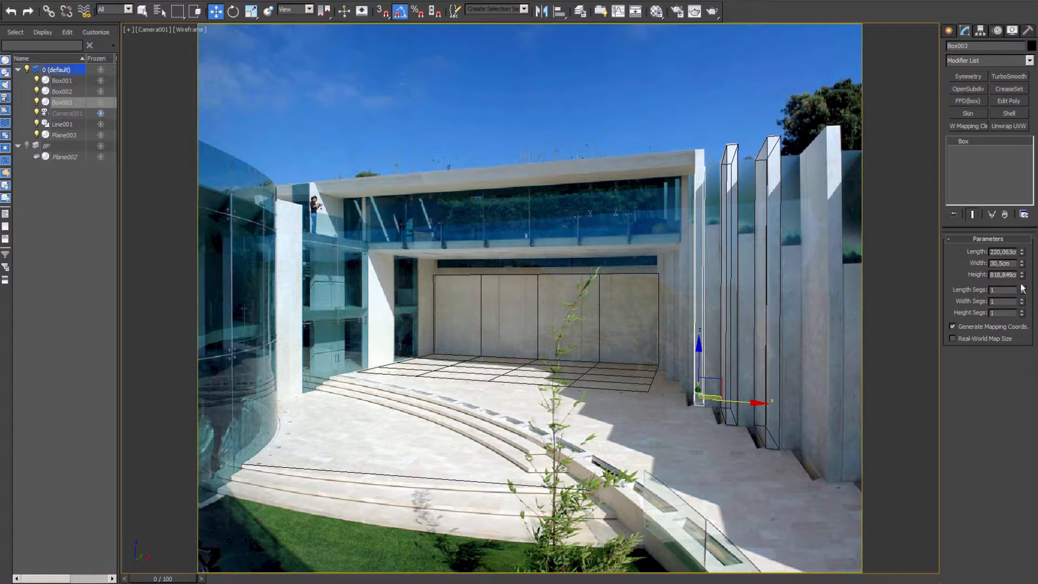
pyautogui.moveTo(1021, 276); pyautogui.dragTo(1022, 272)
pyautogui.moveTo(746, 402)
pyautogui.keyDown('shift'); pyautogui.mouseDown()
pyautogui.moveTo(546, 387)
pyautogui.moveTo(379, 343)
pyautogui.moveTo(383, 363)
pyautogui.mouseUp(); pyautogui.keyUp('shift')
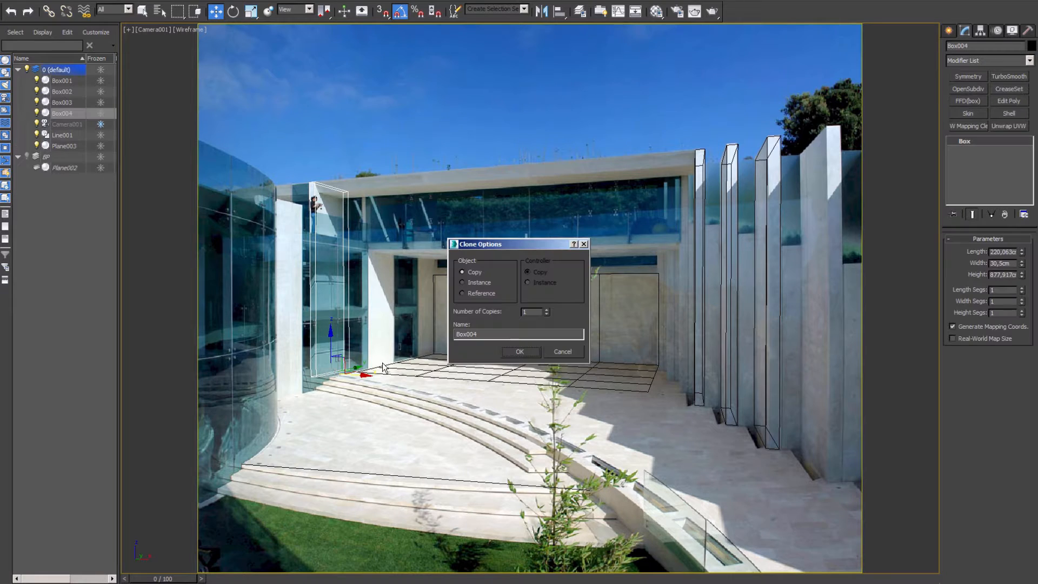
pyautogui.click(522, 352)
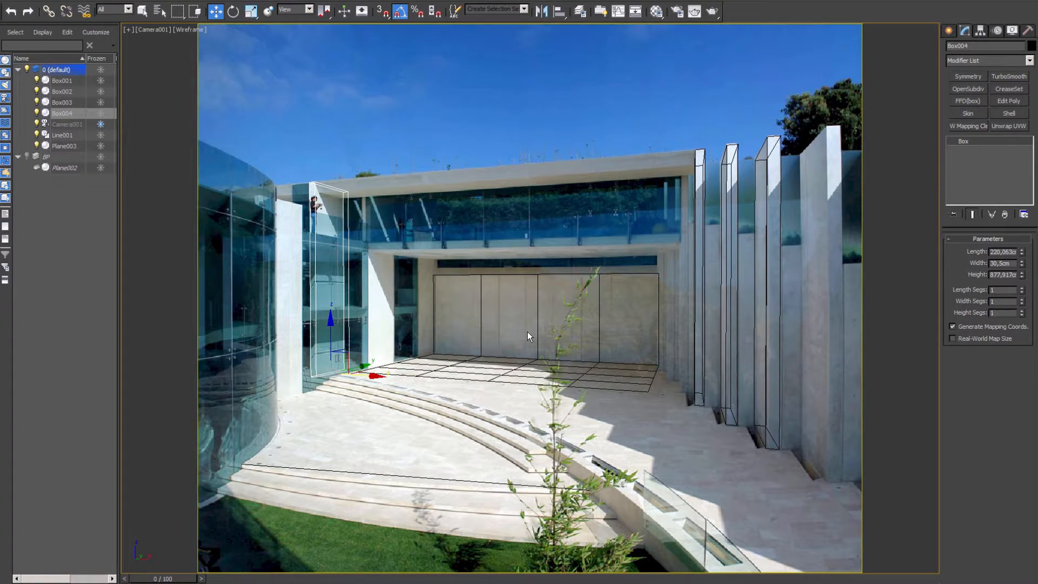
pyautogui.hotkey('ctrl', 'z')
# Clone the corner fin's box as an instance onto the tall wall at the bridge's opposite end, beside the glass building
pyautogui.moveTo(736, 401)
pyautogui.keyDown('shift'); pyautogui.mouseDown()
pyautogui.moveTo(527, 373)
pyautogui.moveTo(378, 368)
pyautogui.moveTo(368, 356)
pyautogui.mouseUp(); pyautogui.keyUp('shift')
pyautogui.click(481, 283)
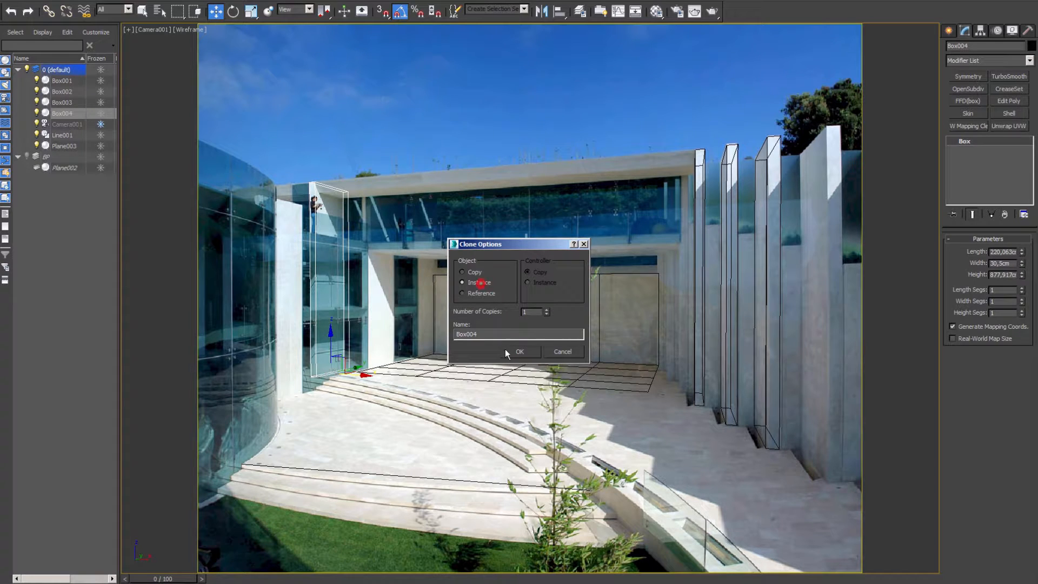
pyautogui.click(513, 350)
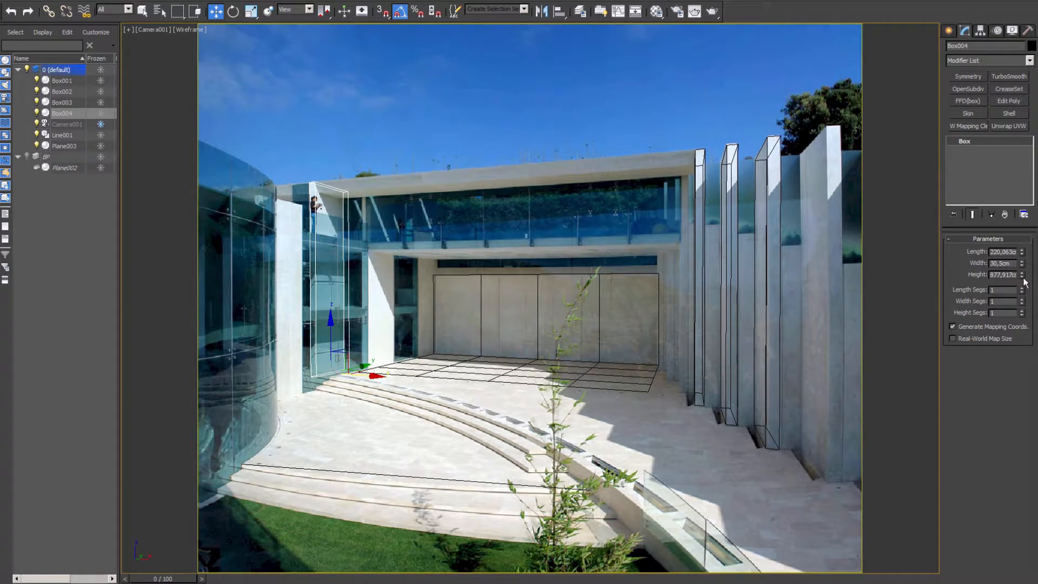
# Set the instanced box's length to about 173 cm and shift it slightly along X toward the curved glass building
pyautogui.moveTo(1022, 252); pyautogui.dragTo(1024, 258)
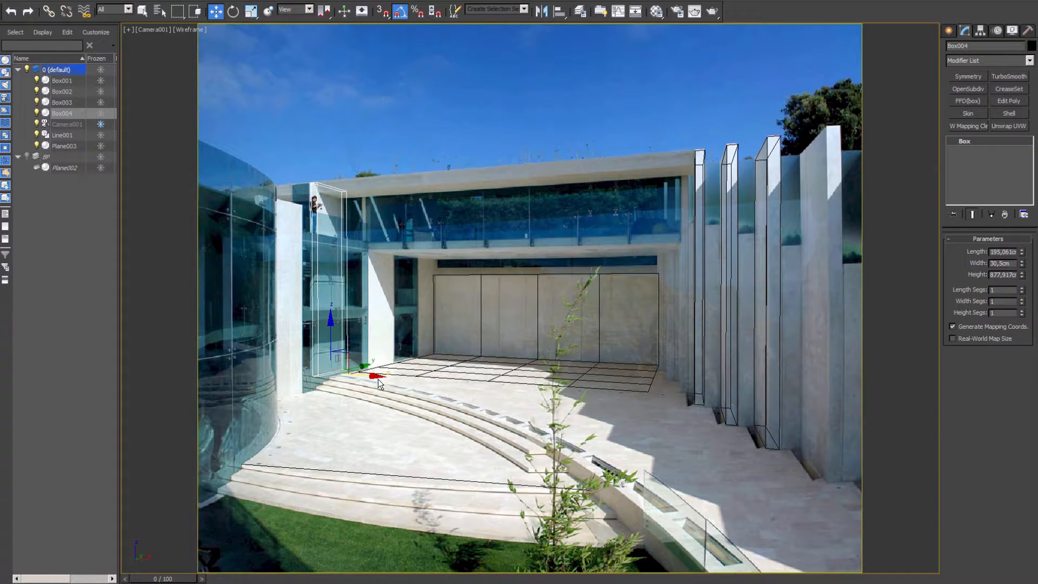
pyautogui.moveTo(378, 378); pyautogui.dragTo(371, 376)
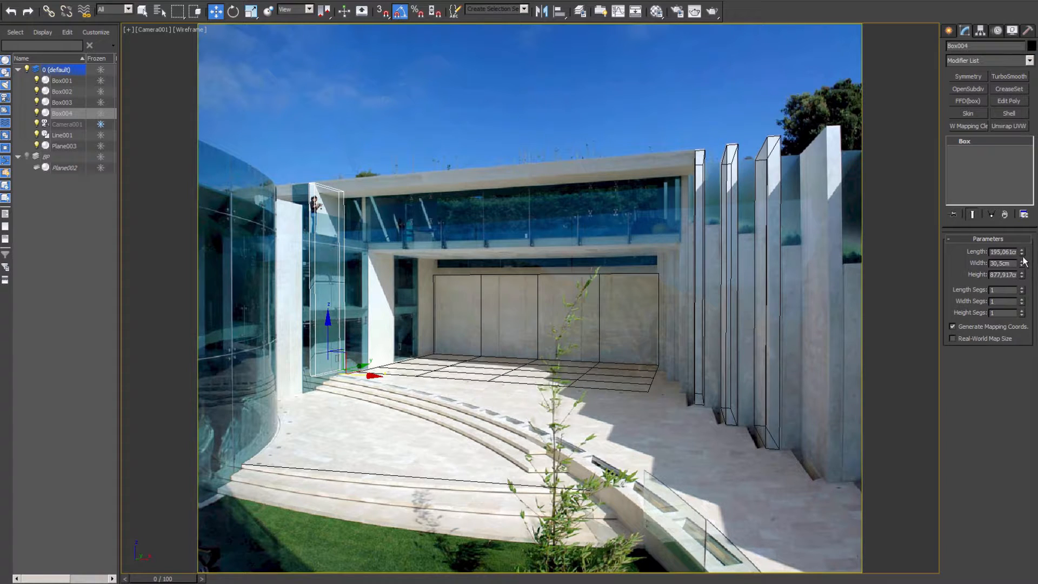
pyautogui.moveTo(1022, 252); pyautogui.dragTo(1022, 257)
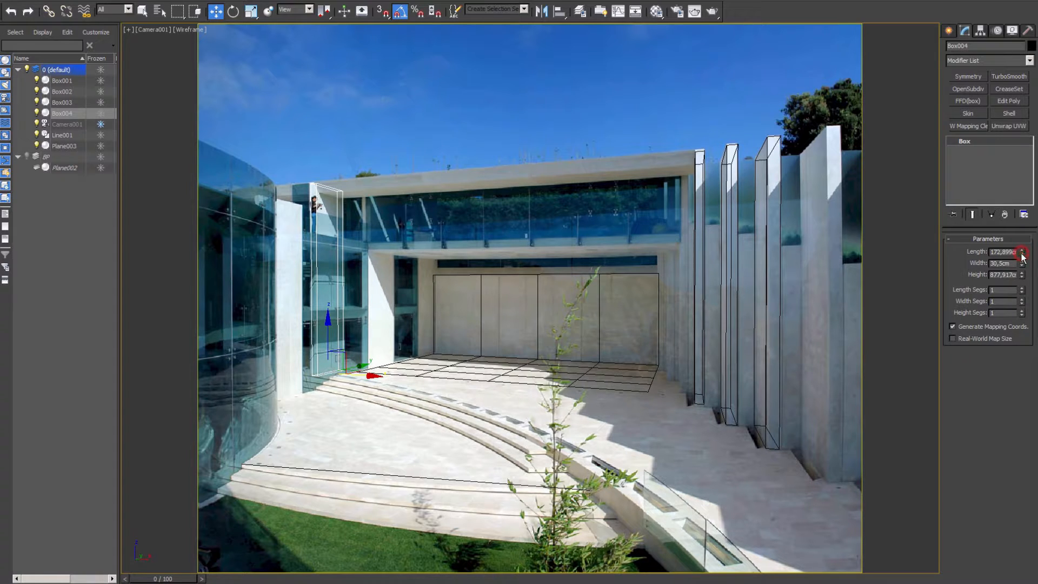
pyautogui.moveTo(369, 375); pyautogui.dragTo(367, 374)
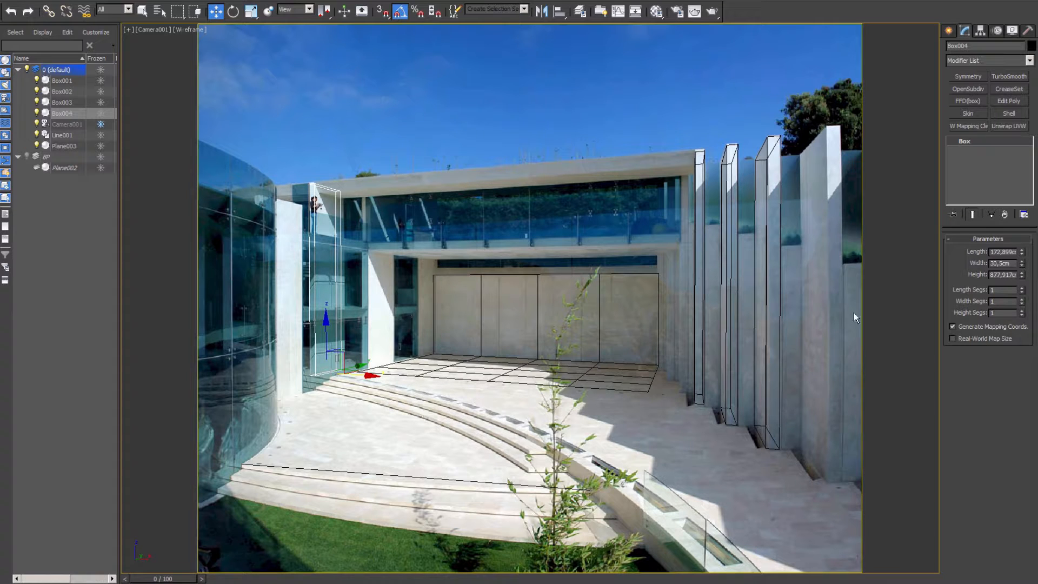
# Set the instanced wall box's length to about 190 cm and nudge it slightly along X
pyautogui.moveTo(1024, 265); pyautogui.dragTo(1026, 249)
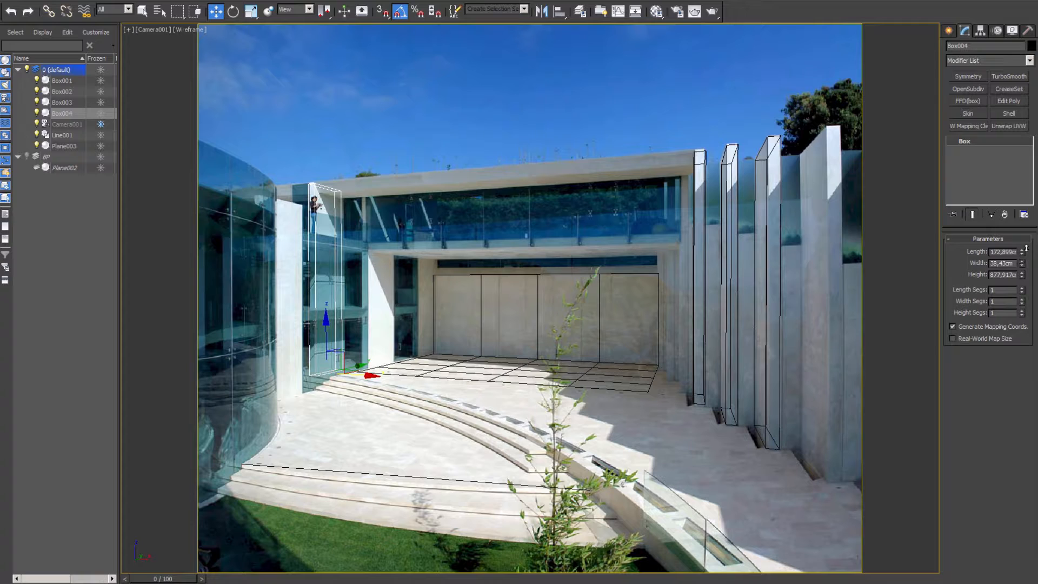
pyautogui.rightClick(1026, 248)
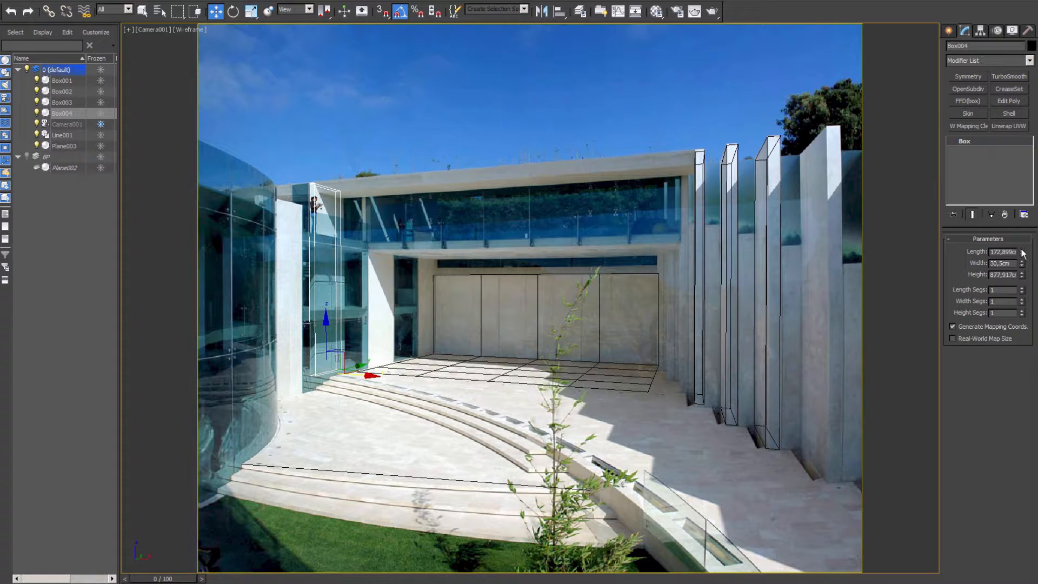
pyautogui.moveTo(1024, 253); pyautogui.dragTo(1022, 243)
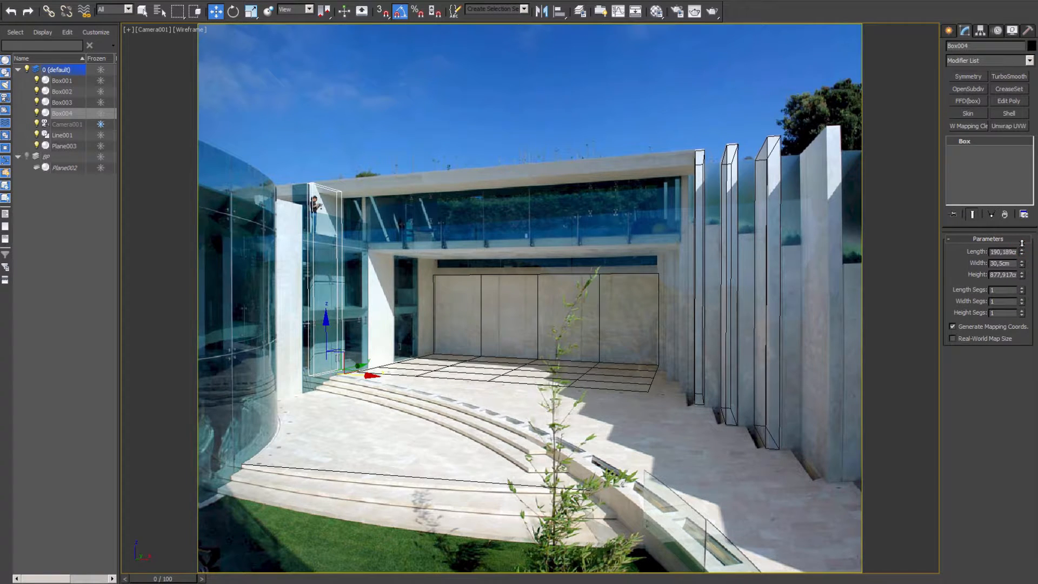
pyautogui.moveTo(368, 376); pyautogui.dragTo(370, 375)
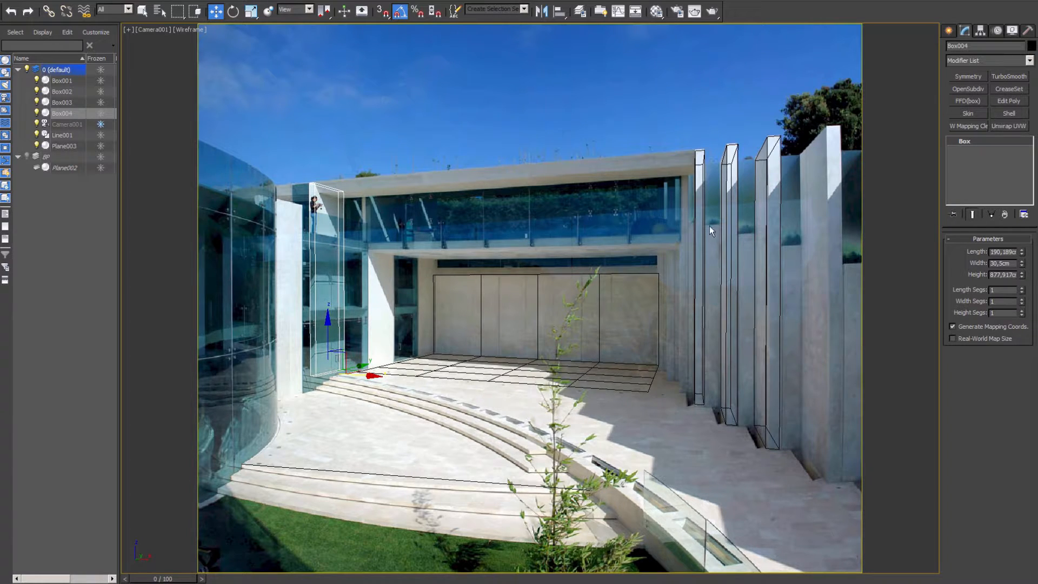
# Set the height of the box on the bridge's corner fin to about 883 cm
pyautogui.click(695, 235)
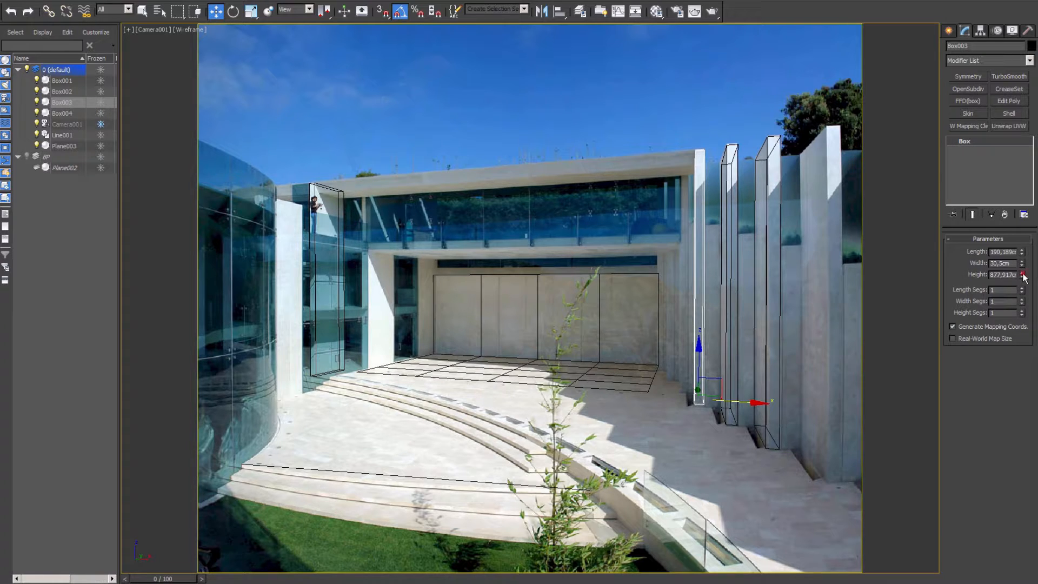
pyautogui.moveTo(1023, 275); pyautogui.dragTo(1025, 273)
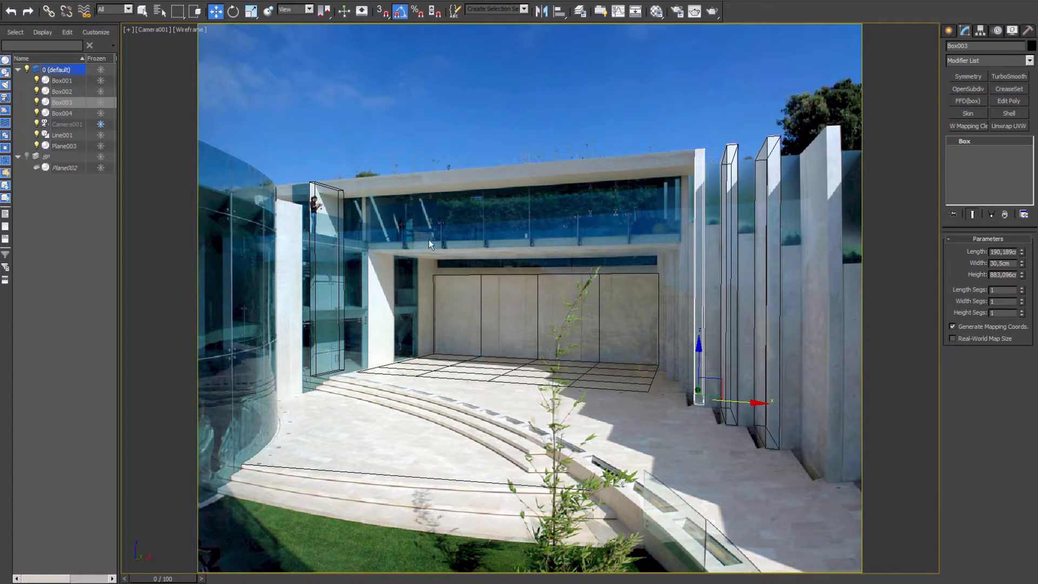
pyautogui.rightClick(370, 394)
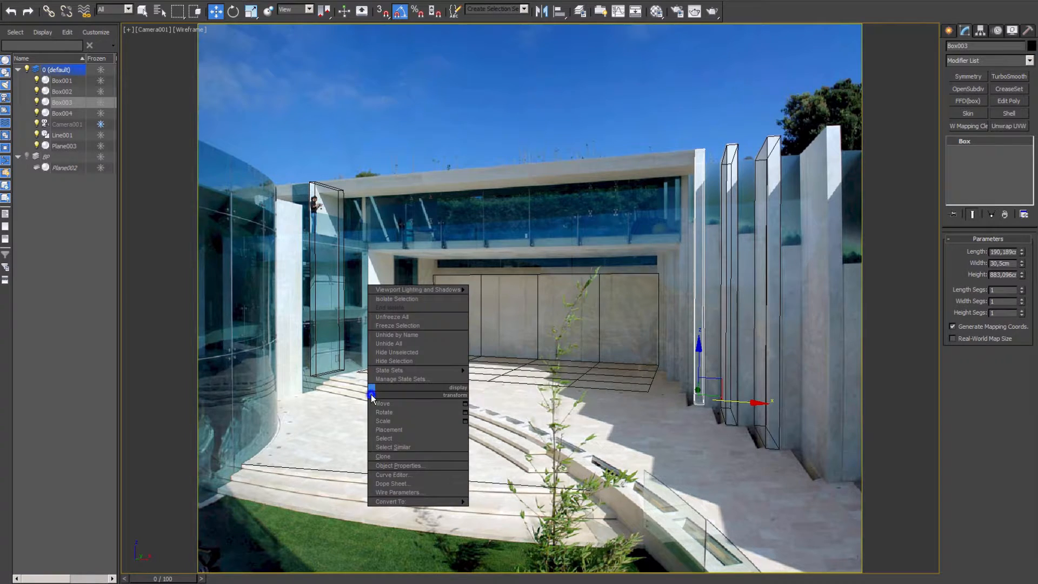
# Draw an end-end-middle arc along the curved steps, from the base of the instanced wall box to the photo's lower edge near the glass railing
pyautogui.click(950, 32)
pyautogui.click(965, 48)
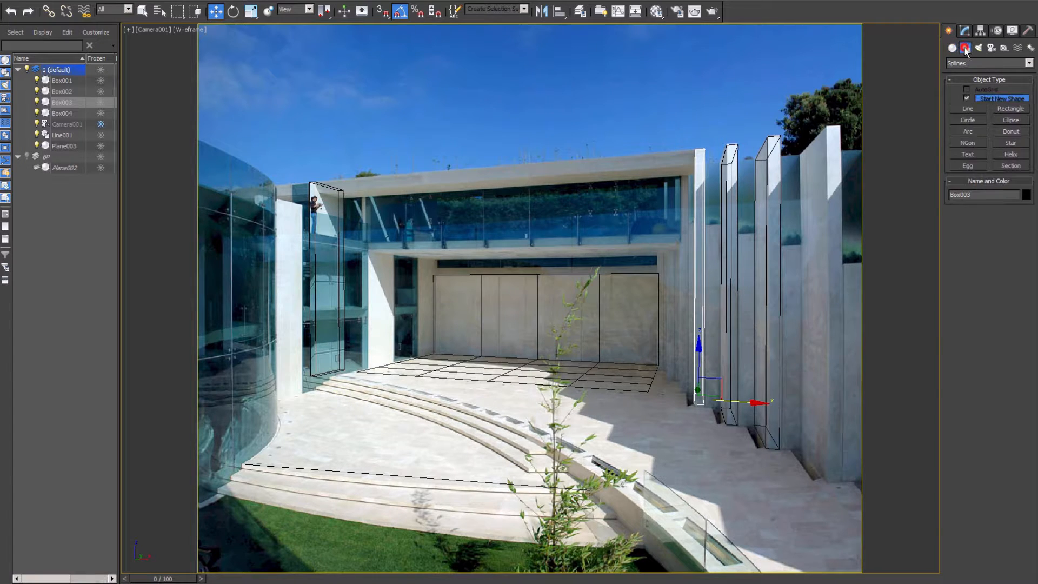
pyautogui.click(968, 131)
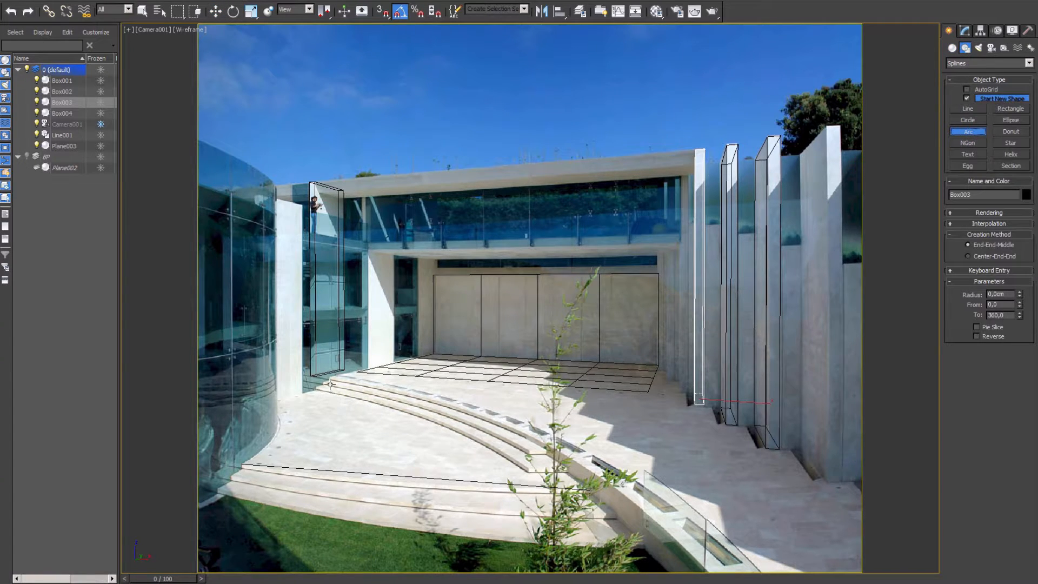
pyautogui.moveTo(329, 375); pyautogui.dragTo(707, 570)
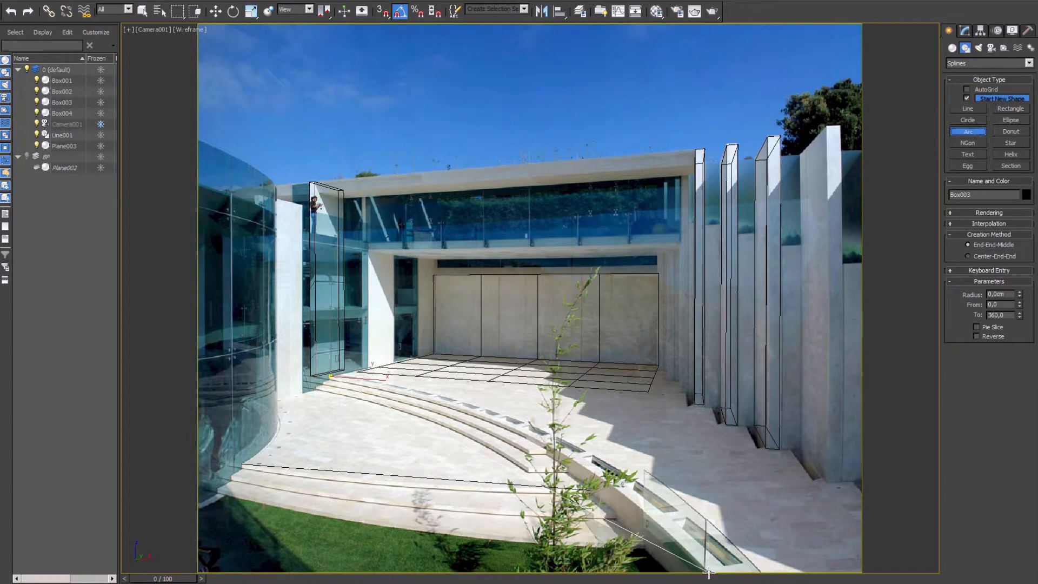
pyautogui.click(531, 436)
pyautogui.rightClick(621, 379)
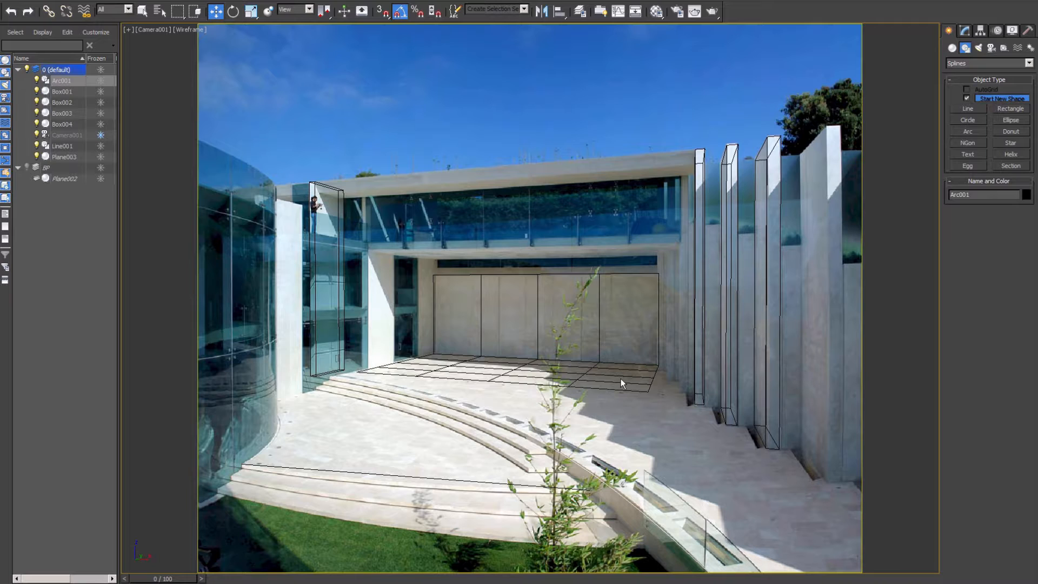
# Clone the corner fin's box upward as an independent copy, rotate it to horizontal, and align it with the bridge's roof slab
pyautogui.click(709, 168)
pyautogui.moveTo(707, 390); pyautogui.dragTo(715, 104)
pyautogui.click(474, 273)
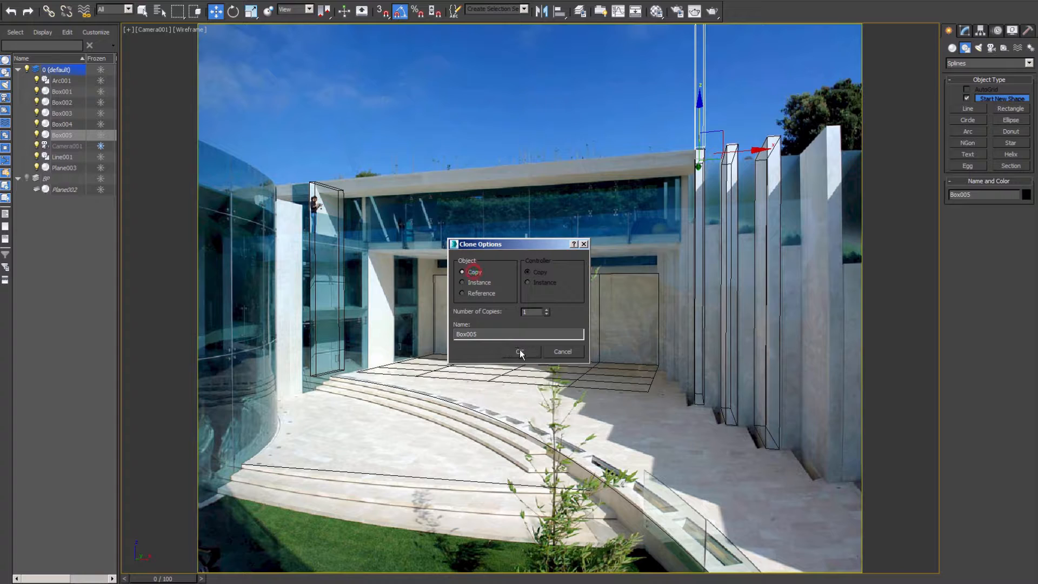
pyautogui.click(520, 351)
pyautogui.press('e')
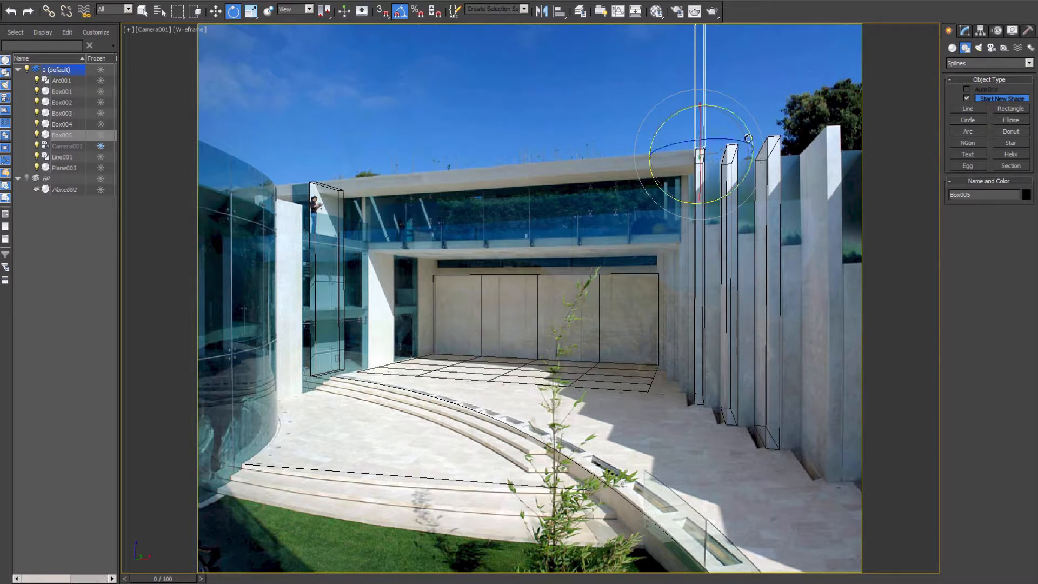
pyautogui.moveTo(748, 133)
pyautogui.mouseDown()
pyautogui.moveTo(679, 97)
pyautogui.moveTo(696, 118)
pyautogui.mouseUp()
pyautogui.press('w')
pyautogui.moveTo(737, 161); pyautogui.dragTo(734, 158)
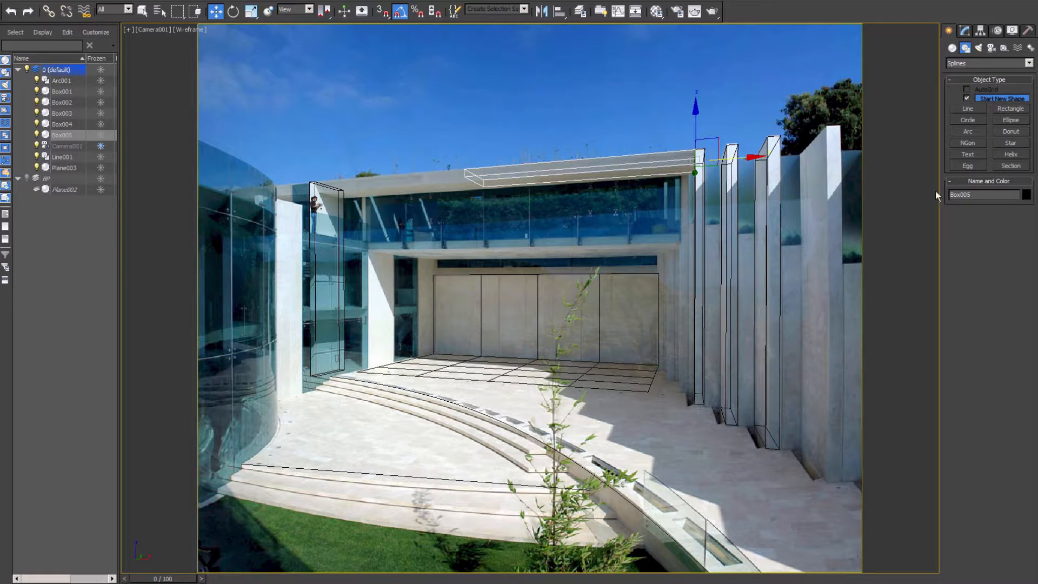
# Size the roof slab box to about 44 cm width, 1863 cm height and 173 cm length, lowering it slightly to fit the photo
pyautogui.click(965, 30)
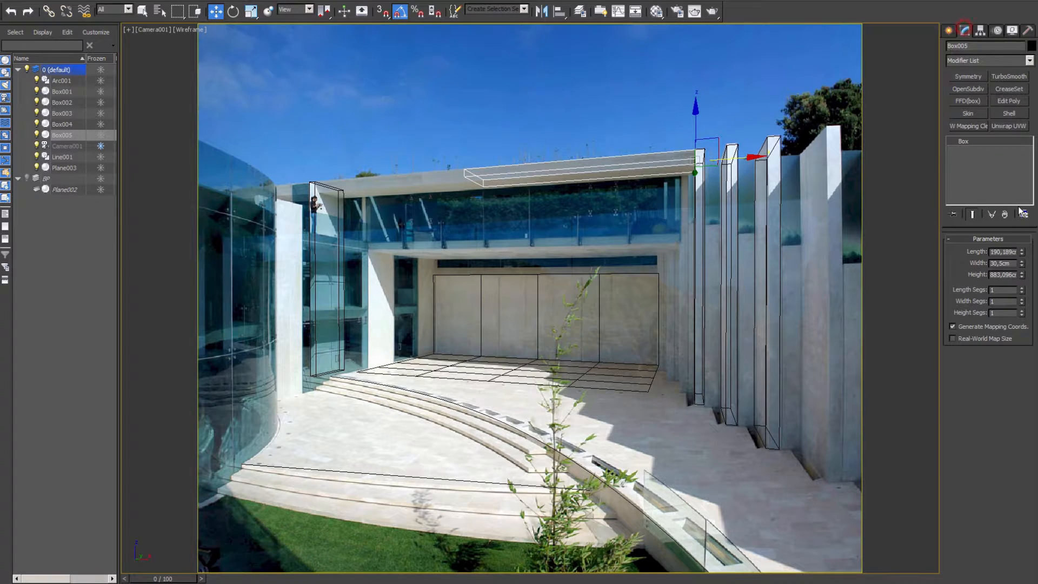
pyautogui.moveTo(1022, 263); pyautogui.dragTo(1018, 237)
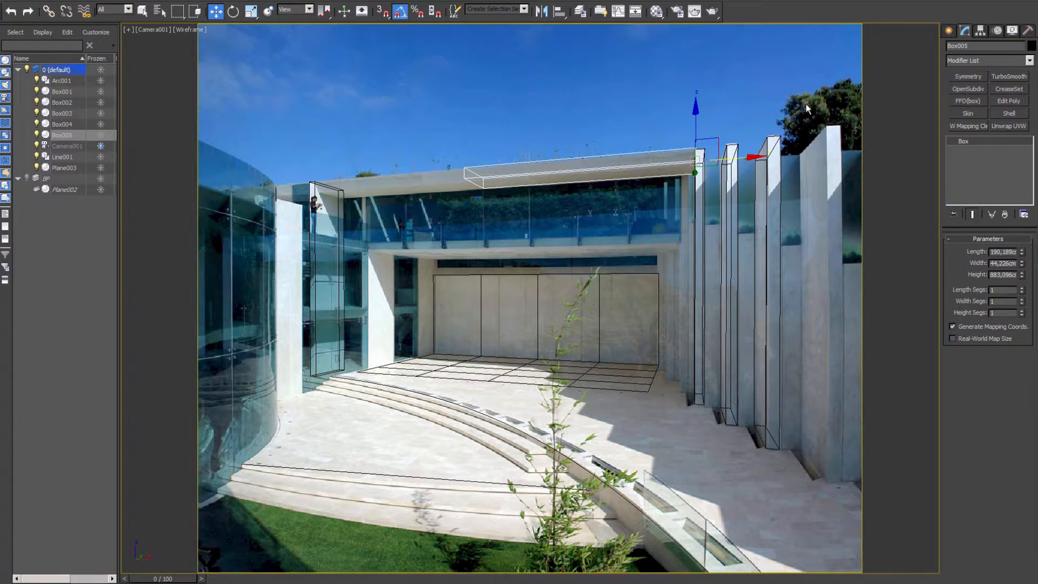
pyautogui.moveTo(698, 115); pyautogui.dragTo(698, 117)
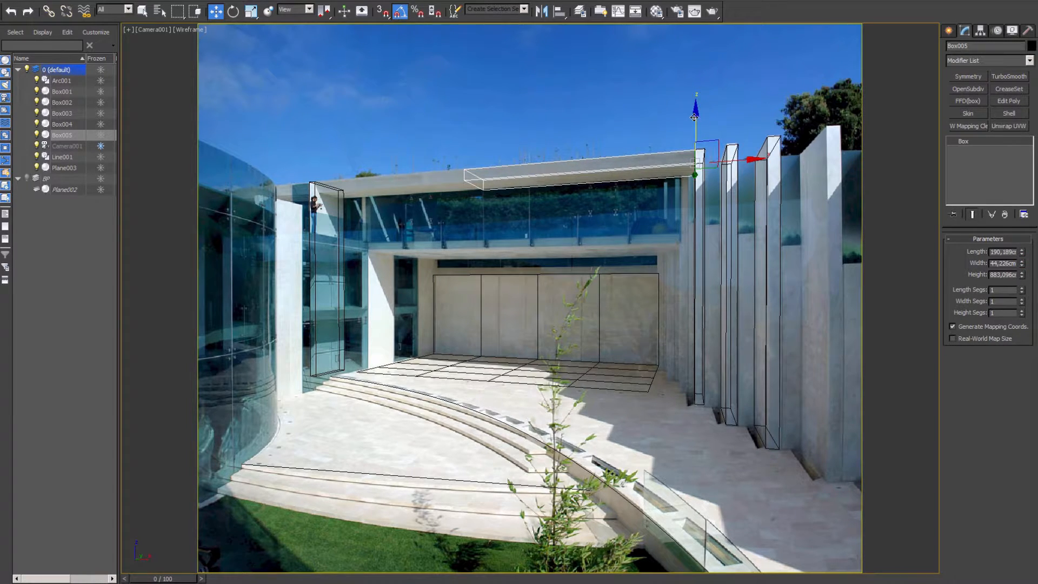
pyautogui.moveTo(1022, 276); pyautogui.dragTo(987, 227)
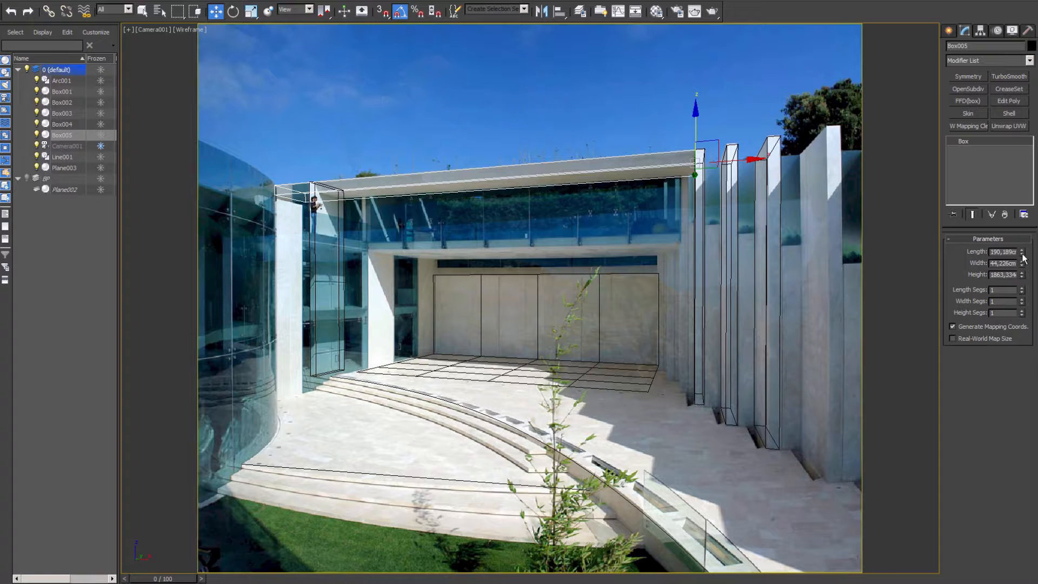
pyautogui.moveTo(1022, 252); pyautogui.dragTo(1022, 255)
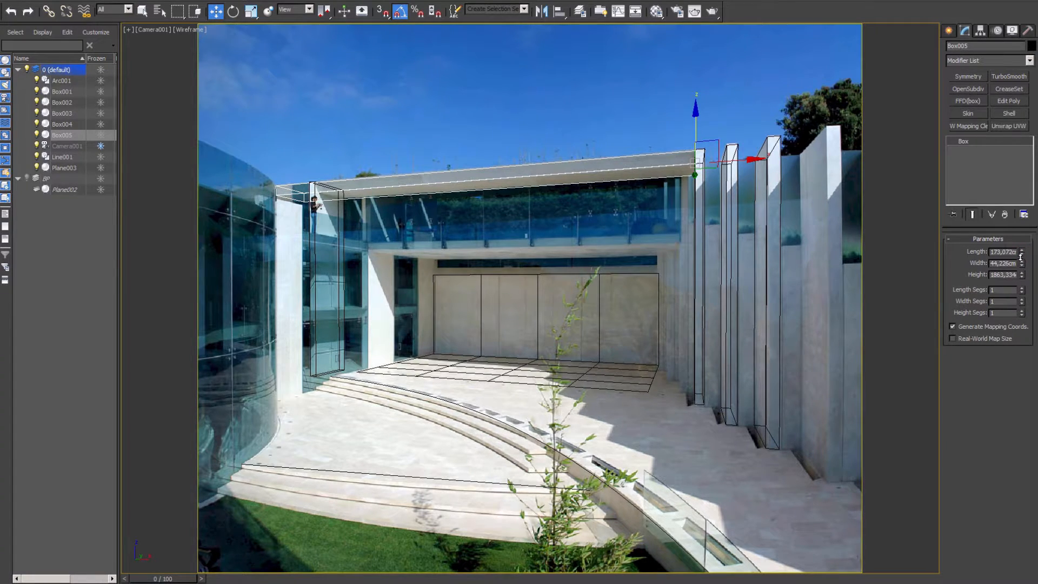
# Switch to a maximized Top view of the blocked-out geometry and hide its grid
pyautogui.rightClick(636, 273)
pyautogui.click(526, 303)
pyautogui.rightClick(562, 302)
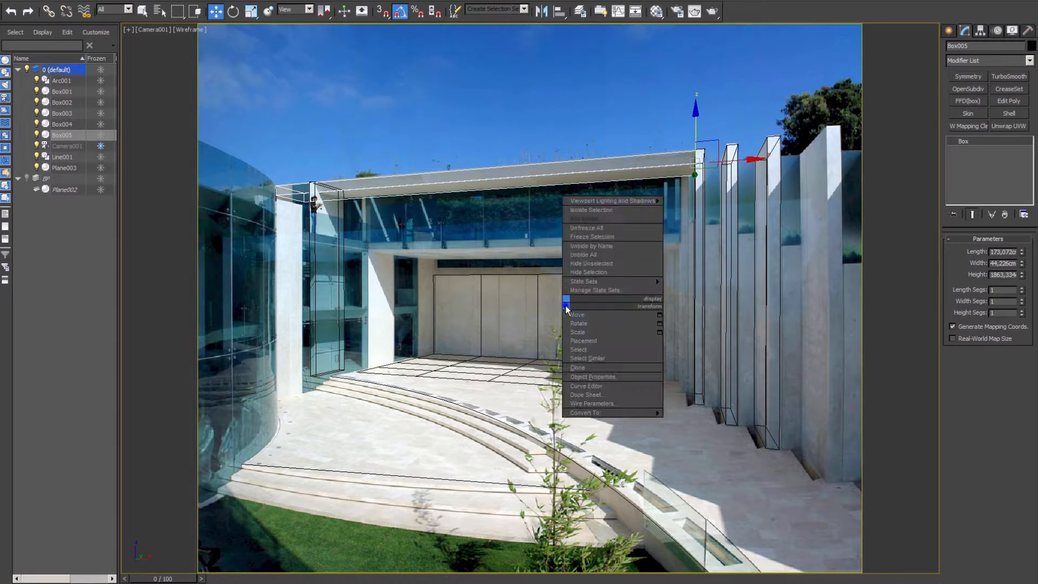
pyautogui.click(410, 327)
pyautogui.hotkey('alt', 'w')
pyautogui.click(378, 199)
pyautogui.hotkey('alt', 'w')
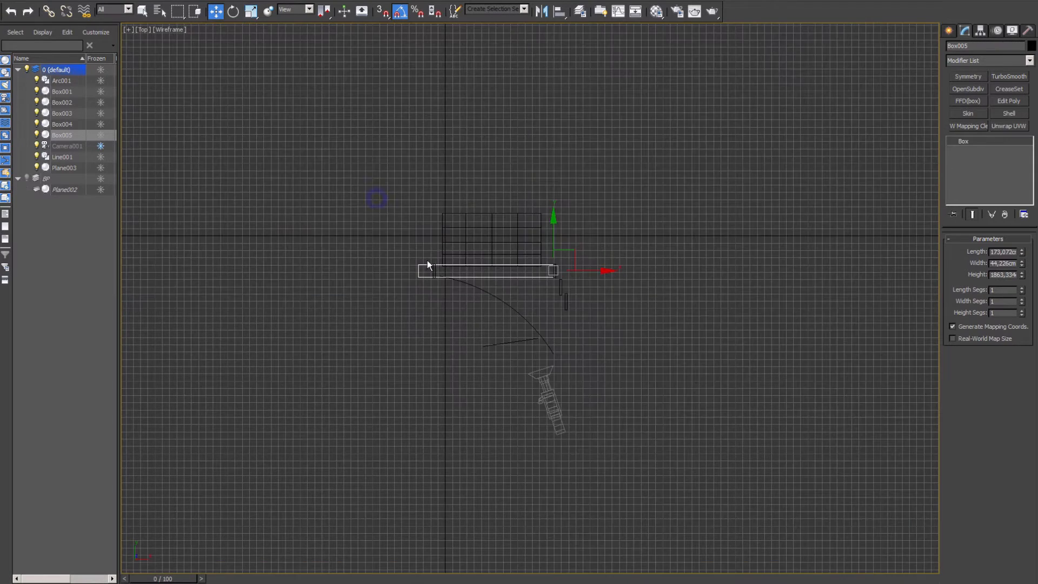
pyautogui.scroll(4, 480, 299)
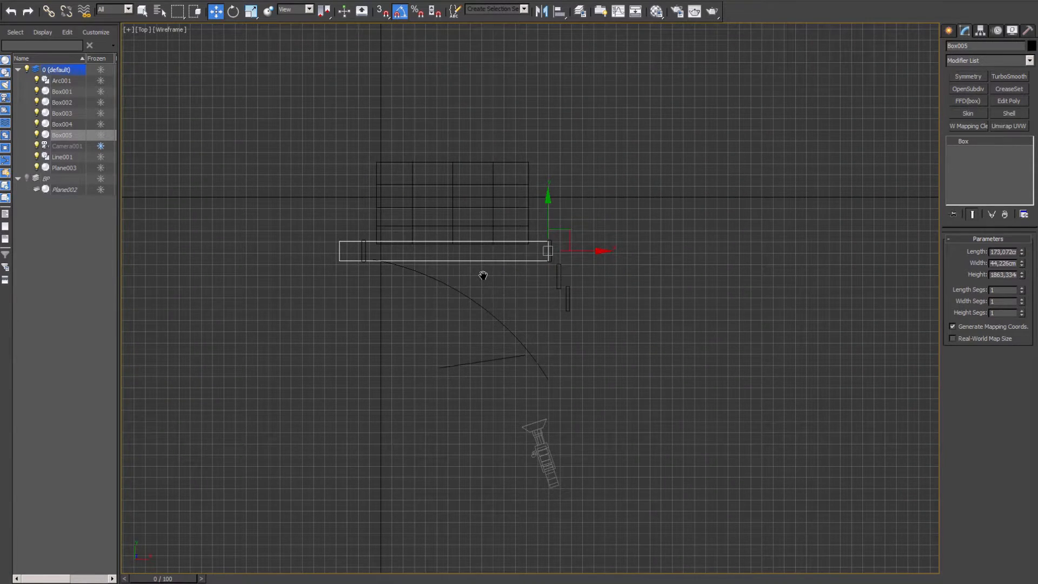
pyautogui.press('g')
pyautogui.moveTo(503, 276); pyautogui.dragTo(557, 275, button='middle')
pyautogui.scroll(-2, 556, 276)
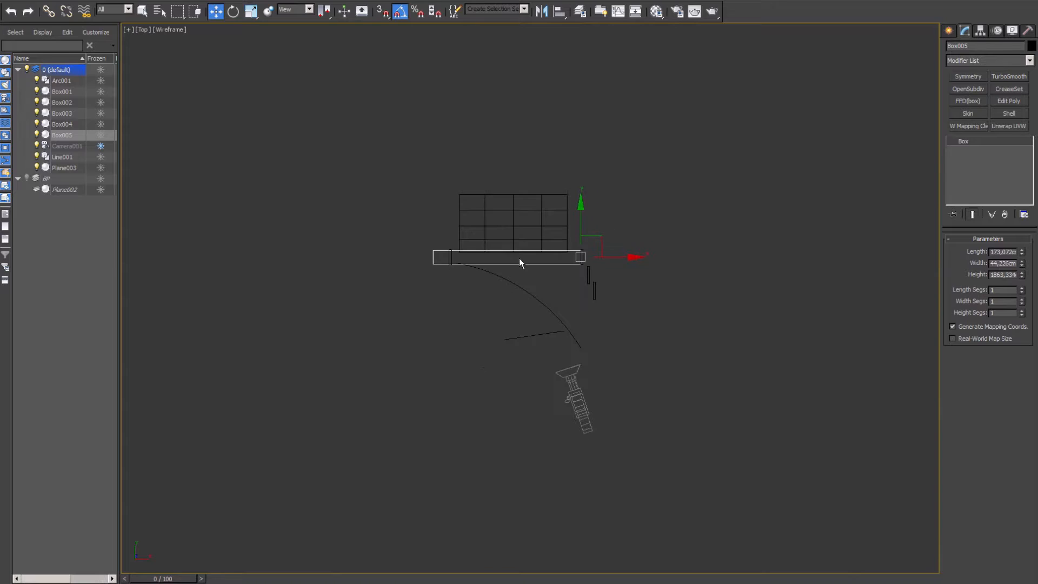
# Unhide the BP layer and select its floor plan plane, Plane002
pyautogui.click(44, 190)
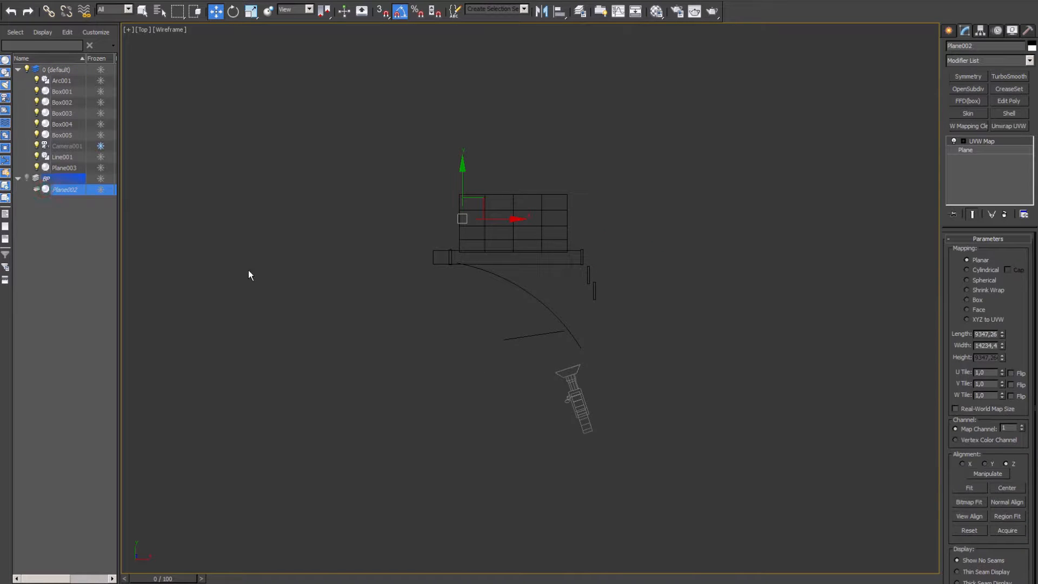
pyautogui.scroll(-5, 467, 330)
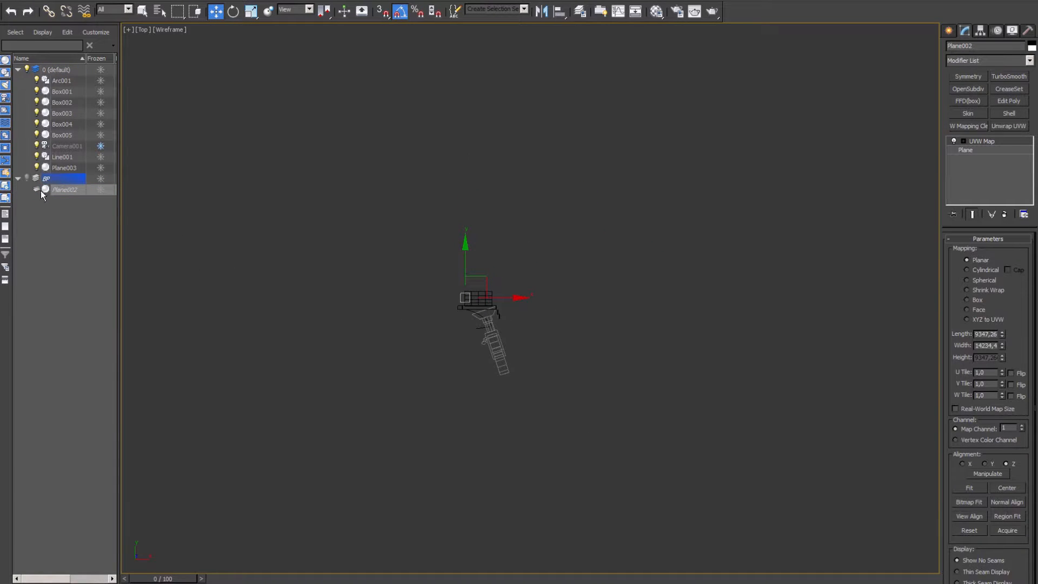
pyautogui.click(27, 177)
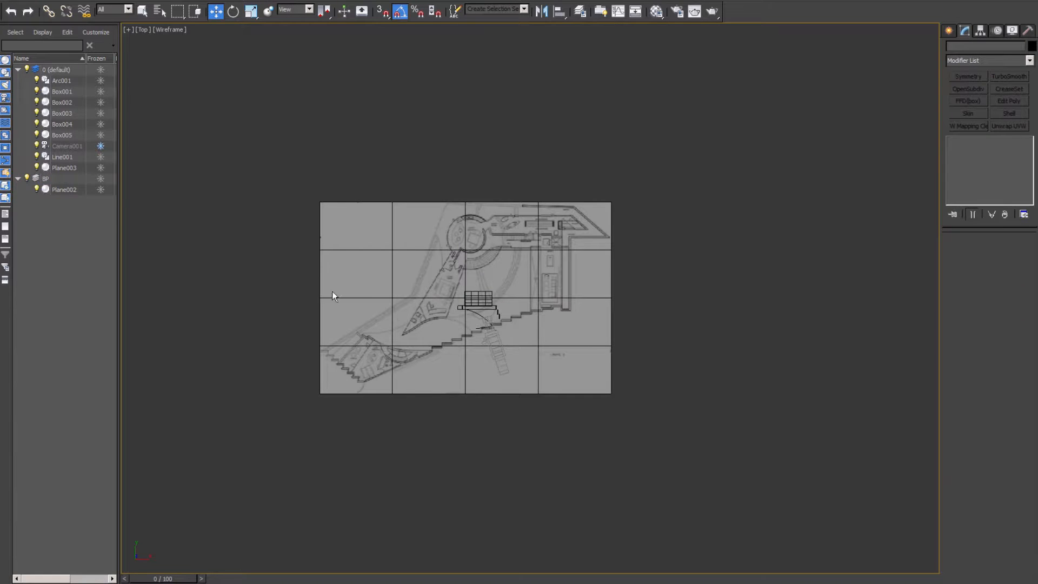
pyautogui.moveTo(281, 320); pyautogui.dragTo(367, 386)
pyautogui.scroll(5, 454, 338)
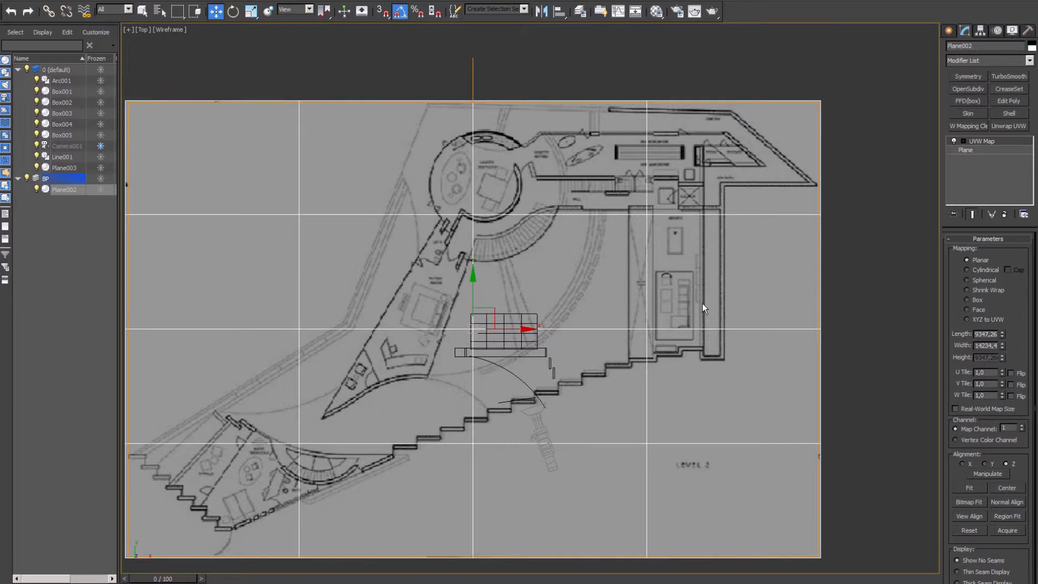
# Rotate the floor plan plane 90° counterclockwise and move its rectangular wing over the modelled floor grid
pyautogui.press('e')
pyautogui.moveTo(488, 374); pyautogui.dragTo(595, 546)
pyautogui.press('w')
pyautogui.moveTo(537, 446); pyautogui.dragTo(533, 416, button='middle')
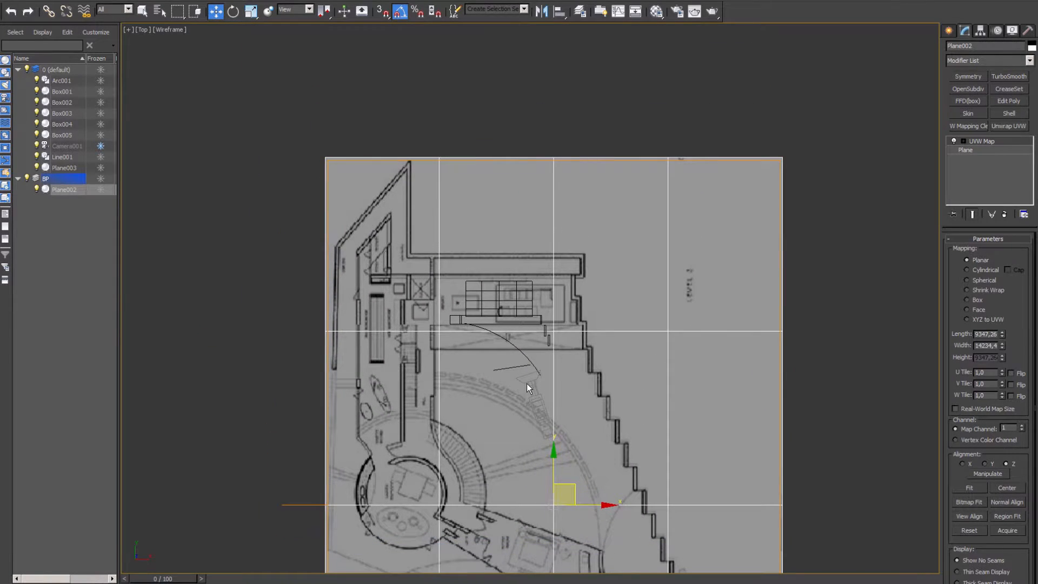
# Uniformly scale the floor plan down to roughly match the model and reposition its rectangular wing over the floor grid
pyautogui.press('r')
pyautogui.moveTo(563, 494); pyautogui.dragTo(555, 535)
pyautogui.press('w')
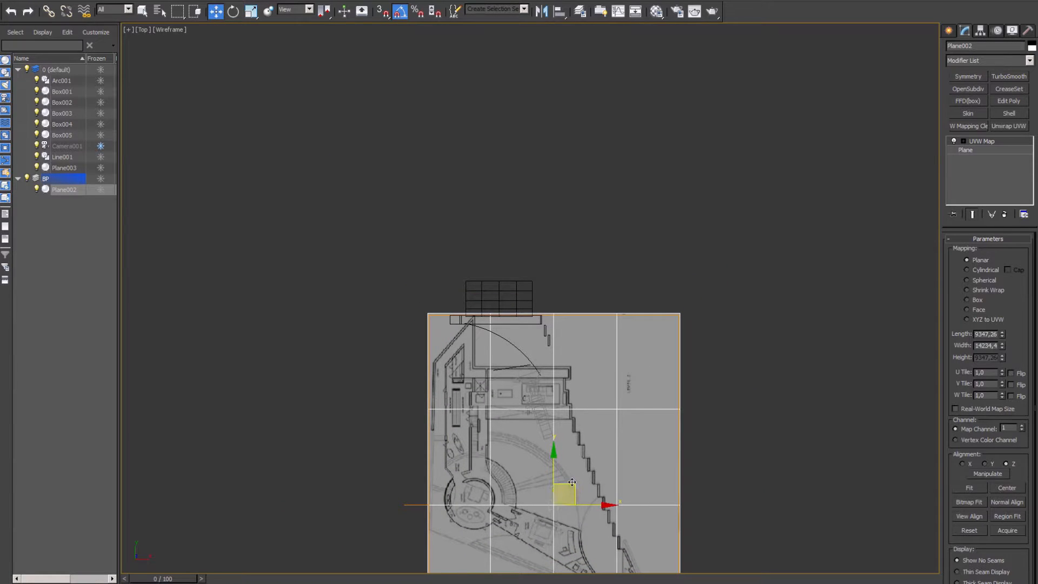
pyautogui.moveTo(571, 482); pyautogui.dragTo(545, 383)
pyautogui.scroll(3, 545, 383)
pyautogui.scroll(3, 514, 379)
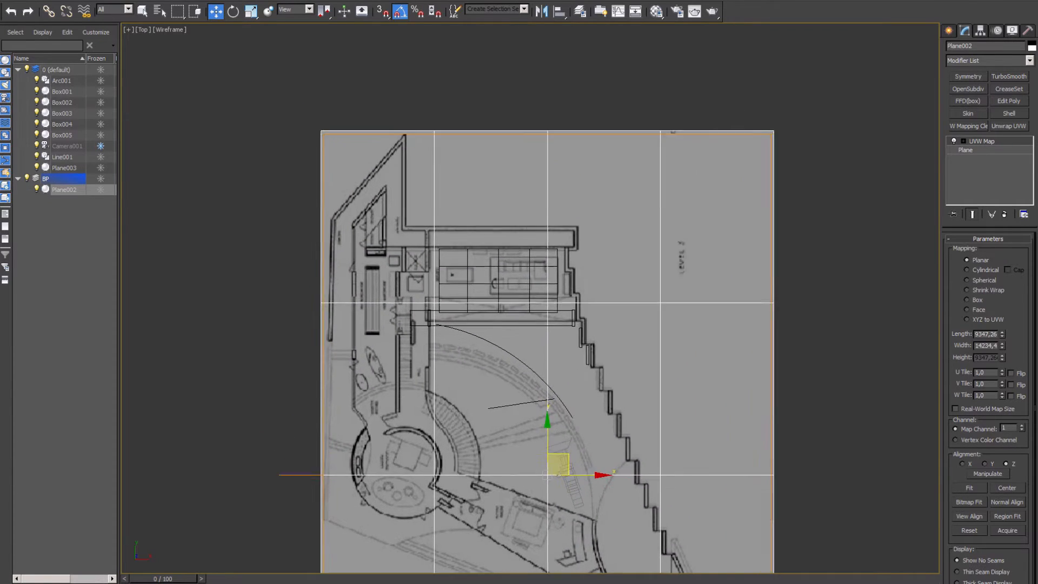
# Fine-tune the floor plan's uniform scale and position against the fin boxes, floor grid and steps arc
pyautogui.press('r')
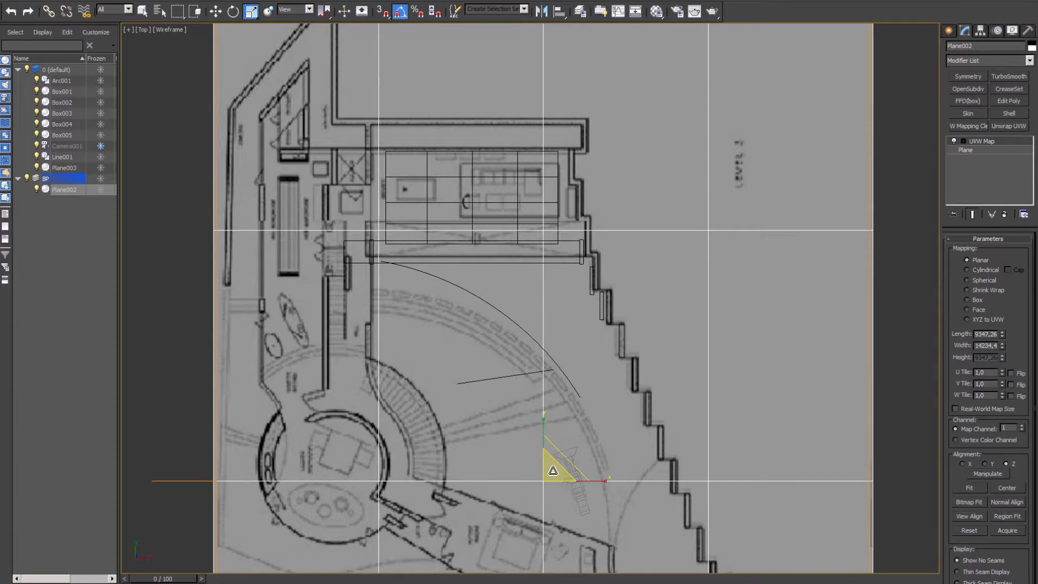
pyautogui.moveTo(553, 470); pyautogui.dragTo(546, 402)
pyautogui.press('w')
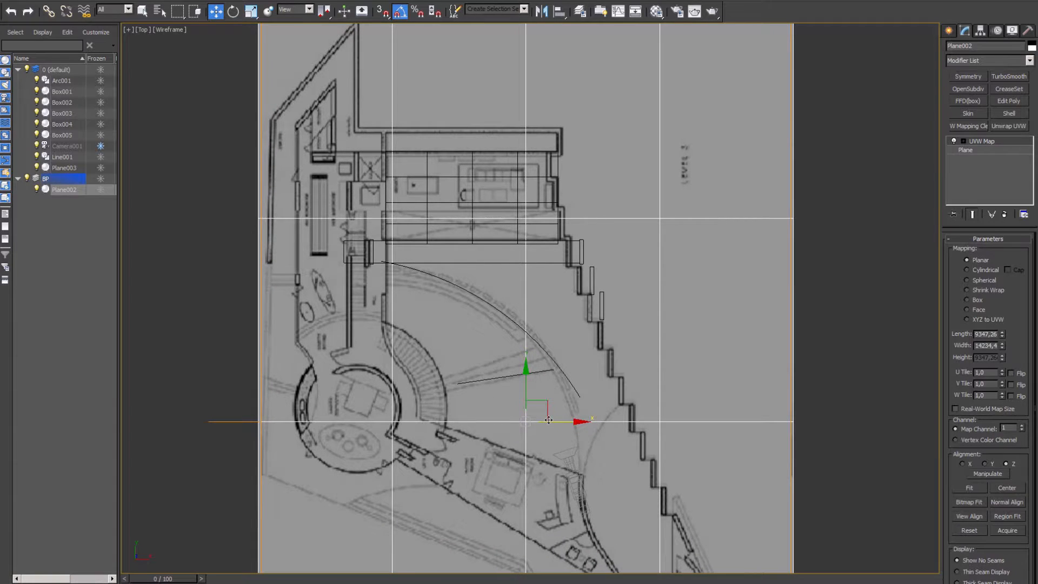
pyautogui.press('r')
pyautogui.moveTo(540, 414); pyautogui.dragTo(554, 425)
pyautogui.press('w')
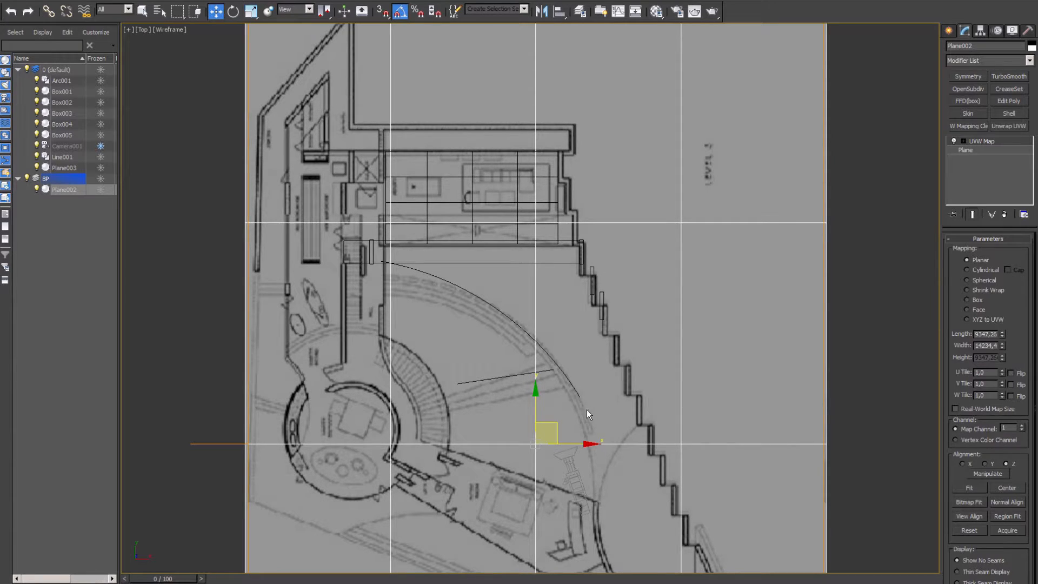
pyautogui.press('r')
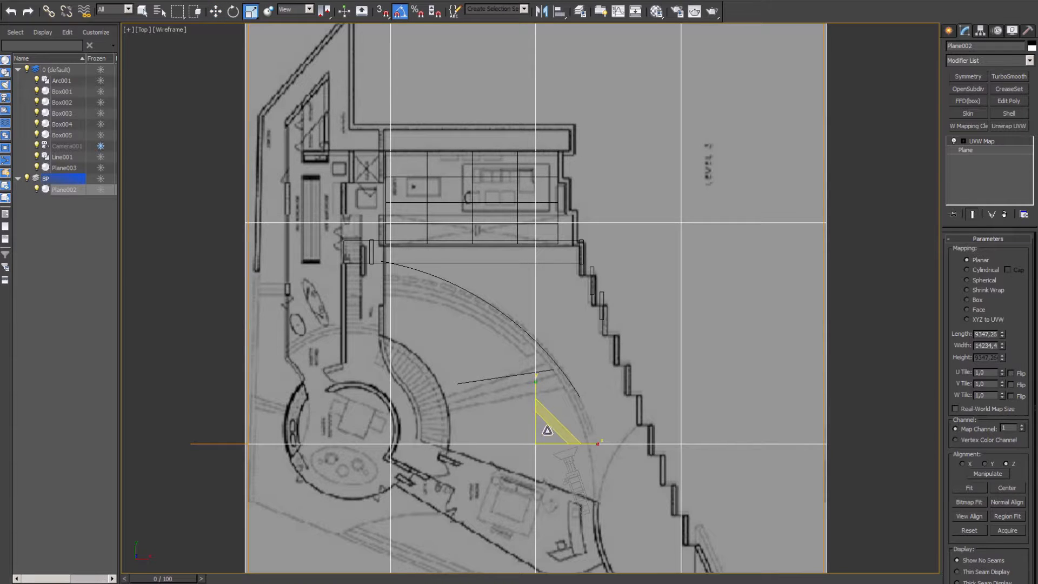
pyautogui.moveTo(547, 431); pyautogui.dragTo(555, 422)
pyautogui.press('w')
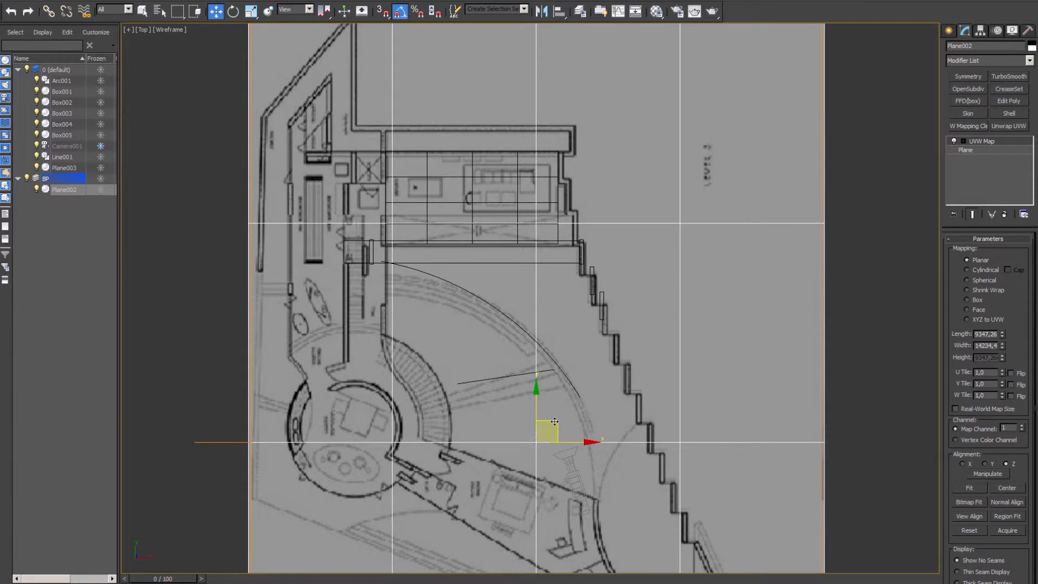
# Nudge the floor plan plane so its rectangular wing and stepped wall line up with the floor grid and fin boxes
pyautogui.moveTo(555, 422); pyautogui.dragTo(553, 419)
pyautogui.scroll(4, 520, 319)
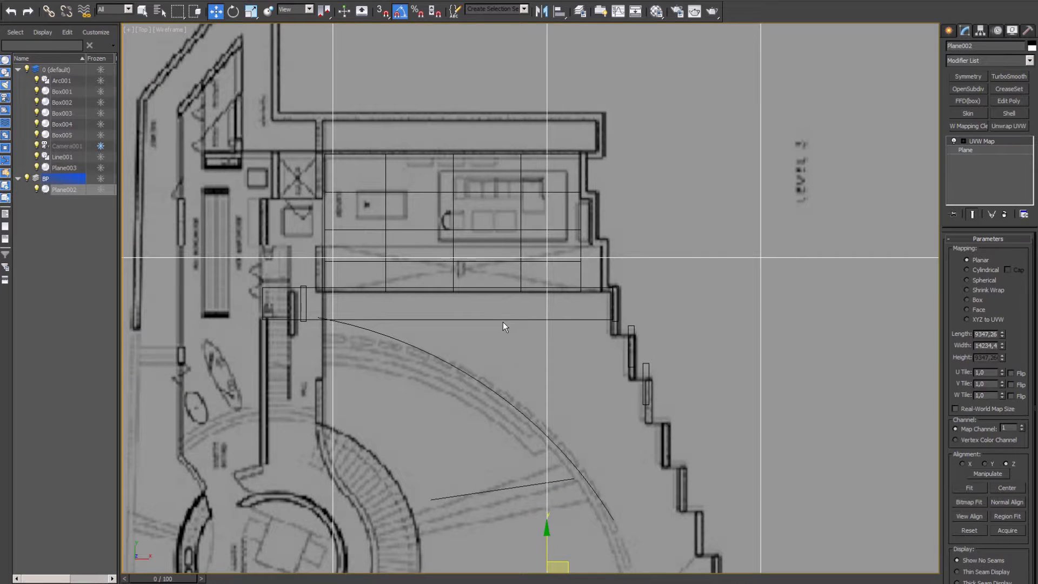
pyautogui.moveTo(503, 322)
pyautogui.mouseDown(button='middle')
pyautogui.moveTo(524, 339)
pyautogui.moveTo(507, 339)
pyautogui.moveTo(498, 324)
pyautogui.mouseUp(button='middle')
pyautogui.scroll(-1, 523, 339)
pyautogui.scroll(-1, 508, 346)
pyautogui.moveTo(564, 508); pyautogui.dragTo(564, 511)
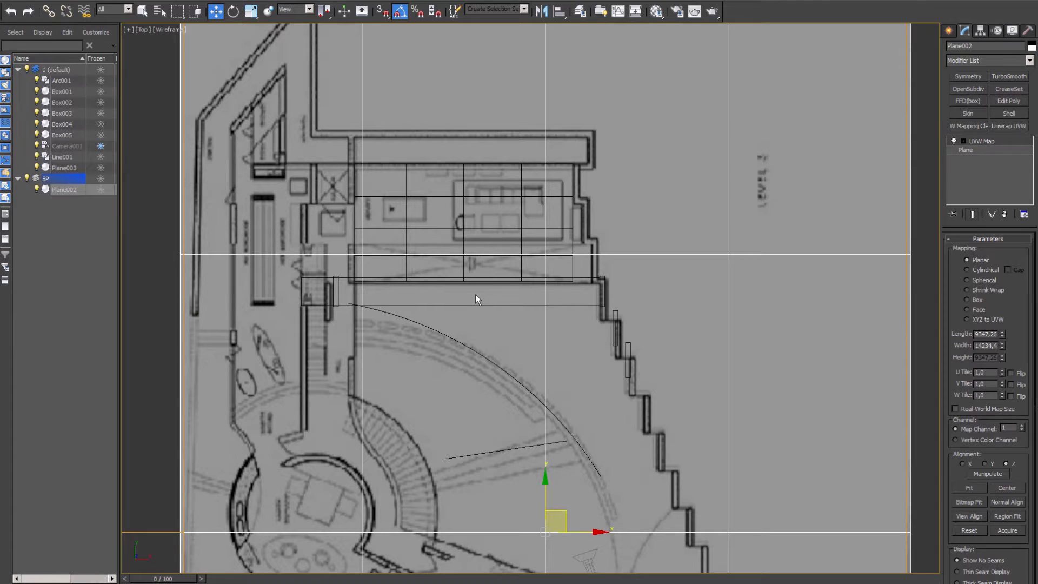
pyautogui.scroll(-1, 475, 294)
pyautogui.moveTo(423, 278); pyautogui.dragTo(424, 285, button='middle')
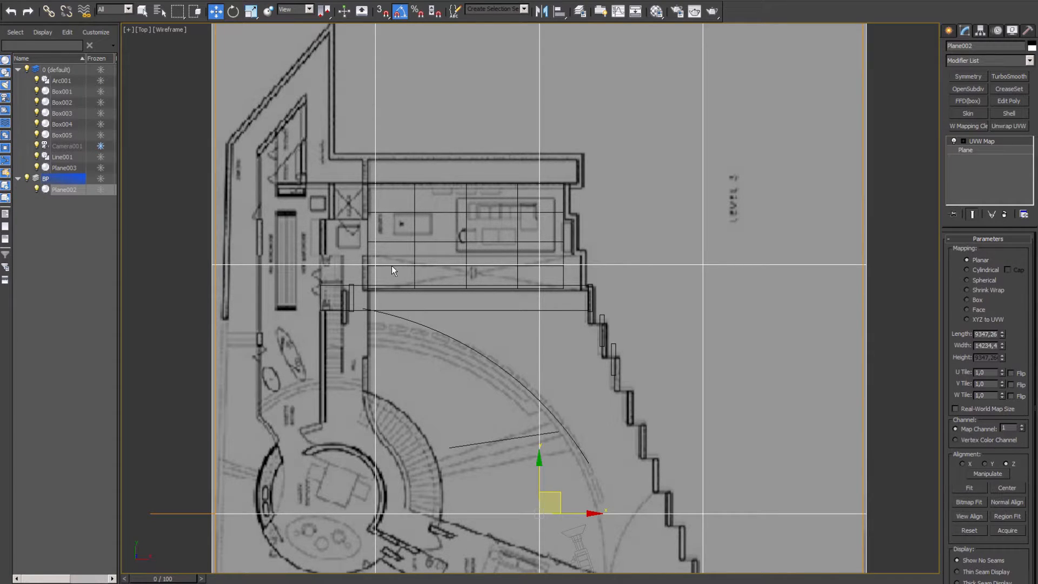
# Turn off displaying selected objects with edged faces in the top view's viewport configuration
pyautogui.click(172, 30)
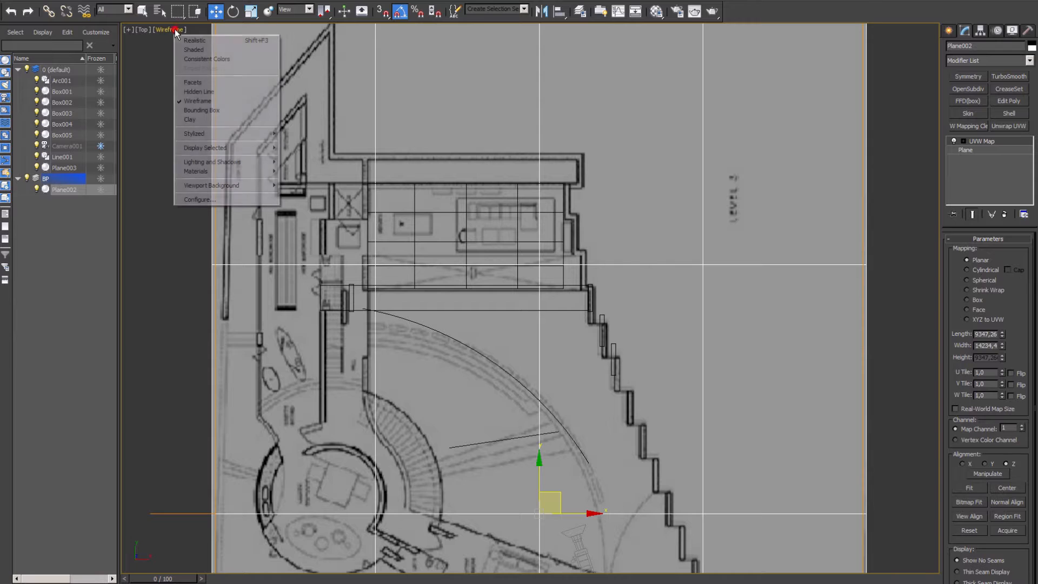
pyautogui.click(194, 200)
pyautogui.click(409, 295)
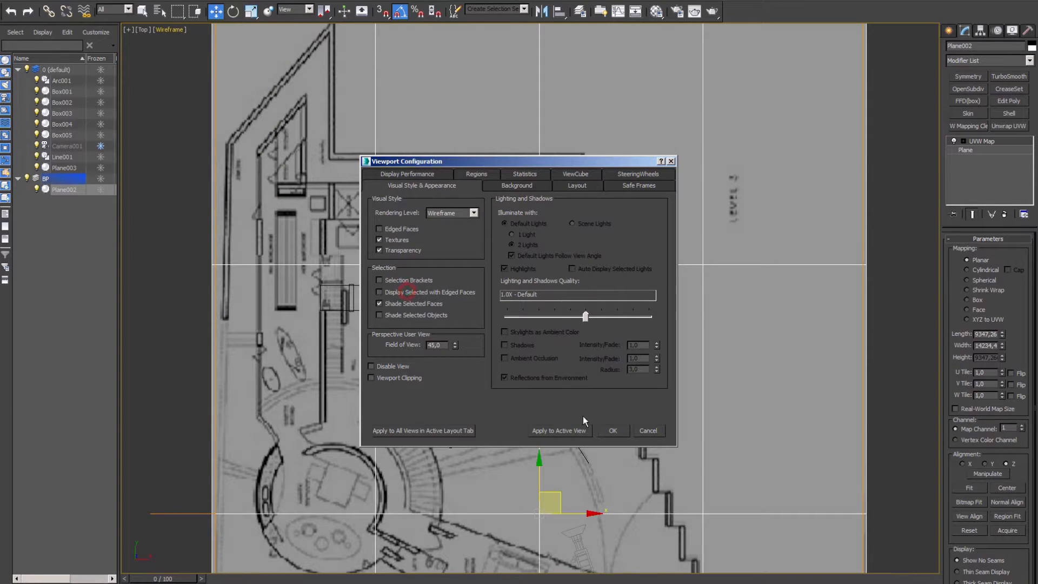
pyautogui.click(610, 430)
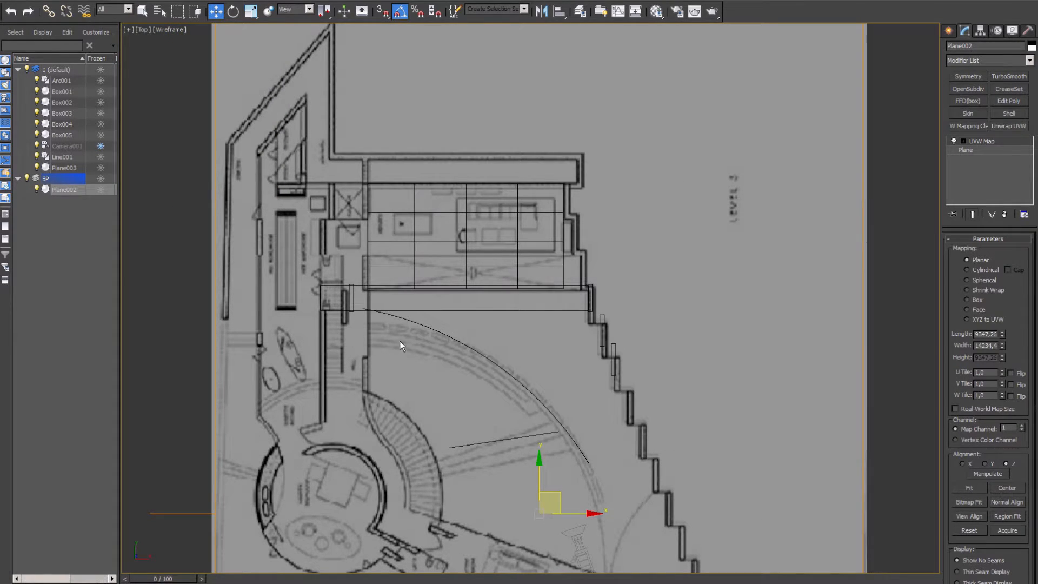
pyautogui.moveTo(400, 341); pyautogui.dragTo(394, 338, button='middle')
pyautogui.scroll(5, 460, 216)
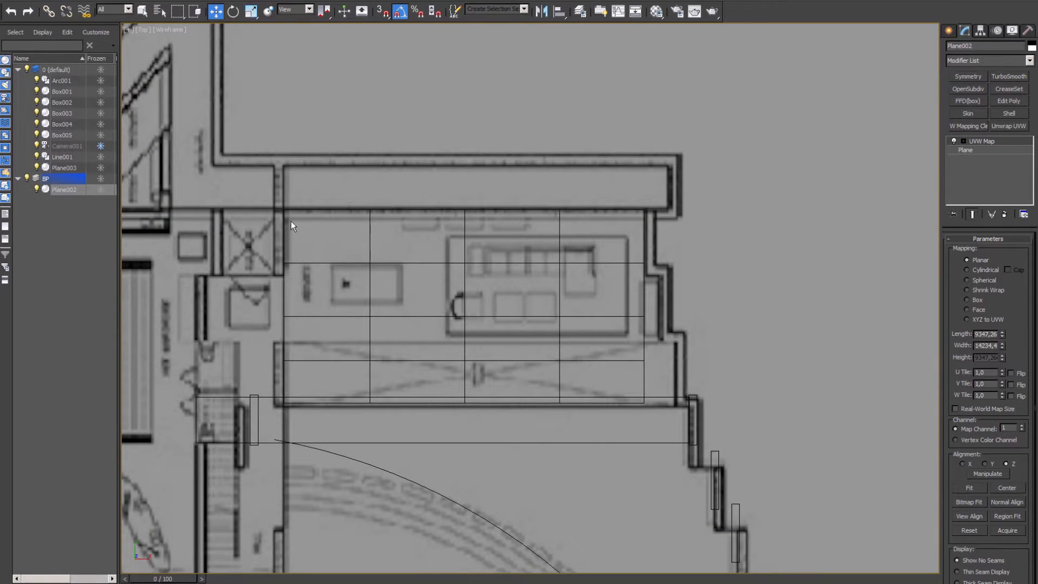
pyautogui.scroll(-2, 295, 229)
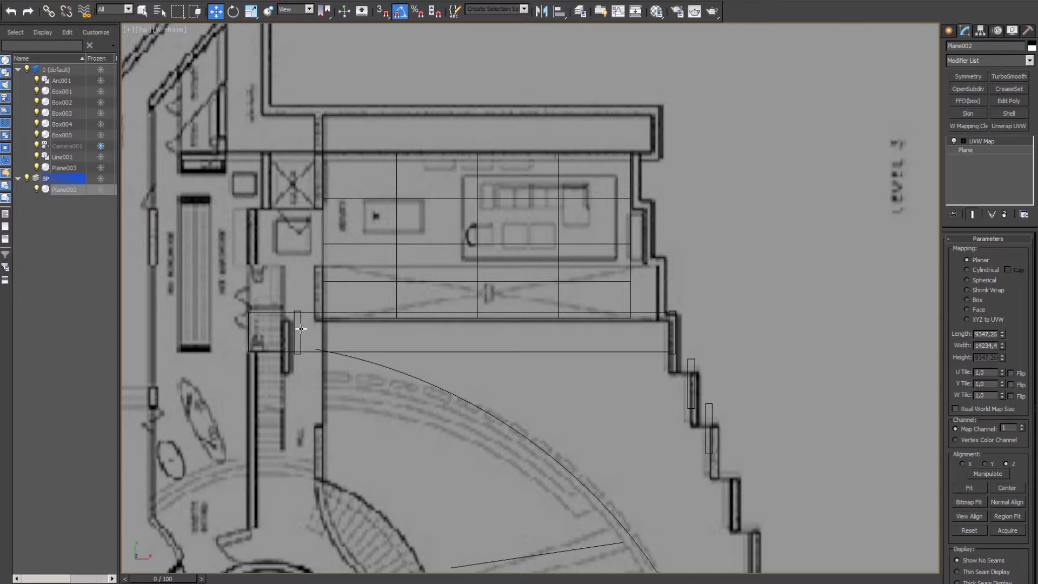
pyautogui.click(300, 327)
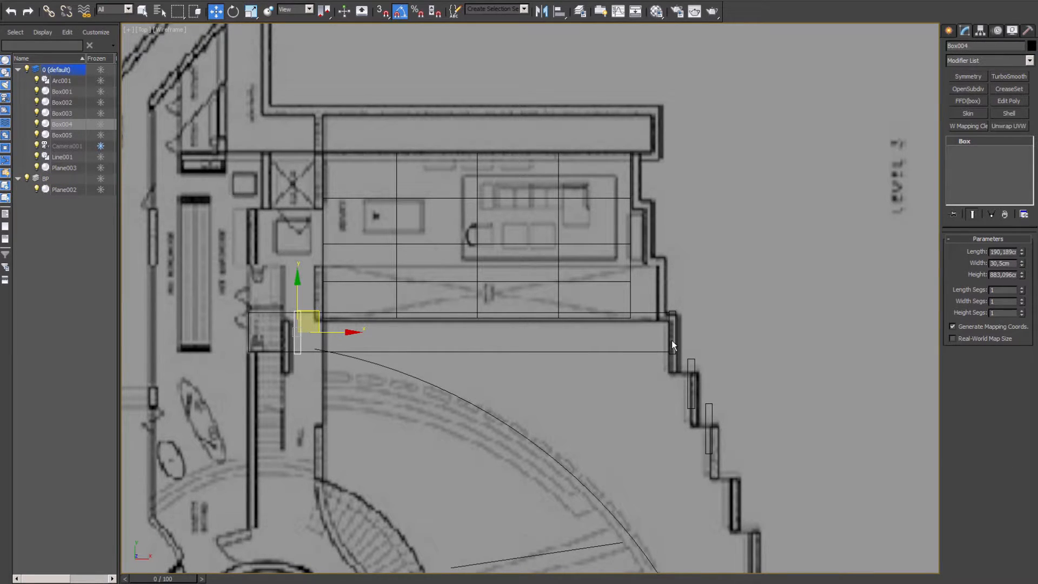
pyautogui.moveTo(672, 345); pyautogui.dragTo(678, 331, button='middle')
pyautogui.press('r')
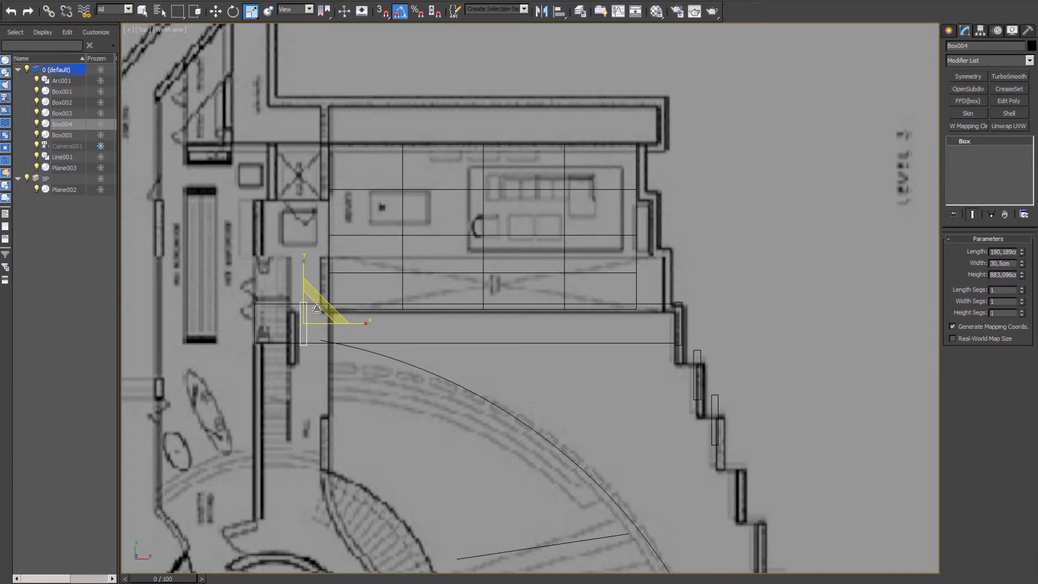
pyautogui.click(347, 356)
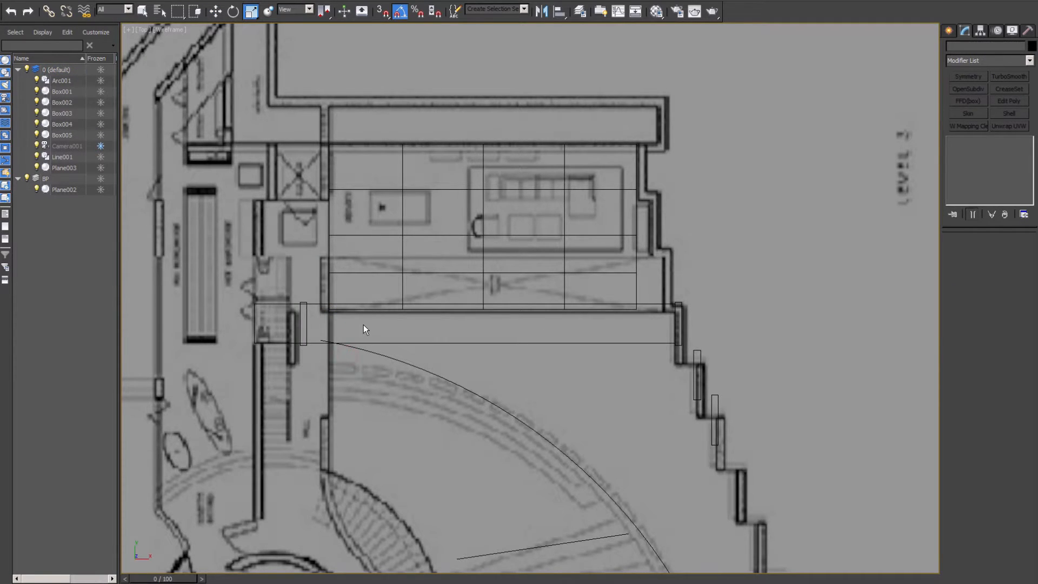
# Uniformly scale the floor plan plane down slightly and move its wing back up onto the floor grid and fin boxes
pyautogui.scroll(-5, 364, 324)
pyautogui.moveTo(423, 494); pyautogui.dragTo(423, 495)
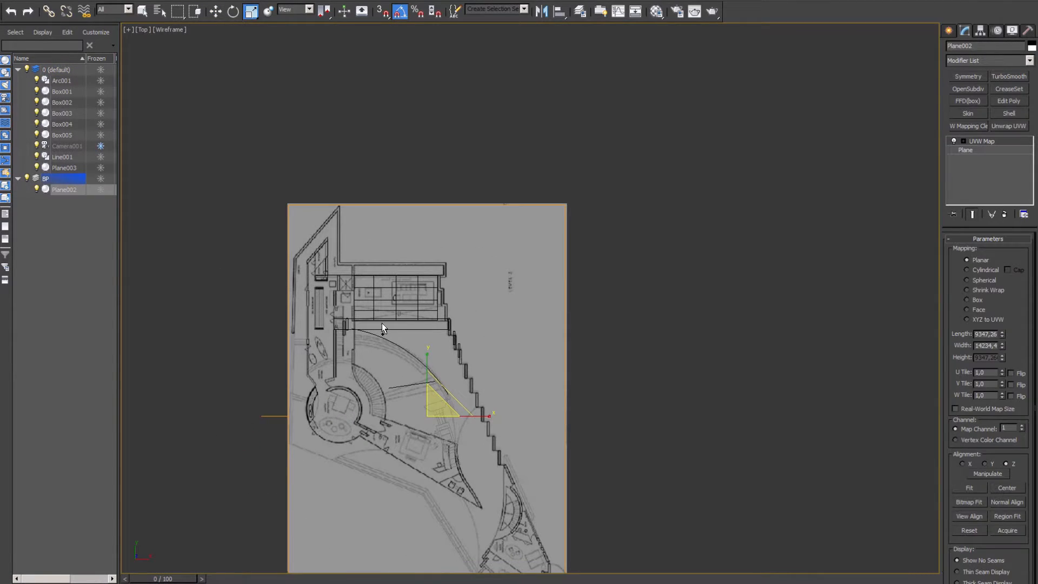
pyautogui.scroll(5, 381, 323)
pyautogui.moveTo(446, 443); pyautogui.dragTo(446, 401, button='middle')
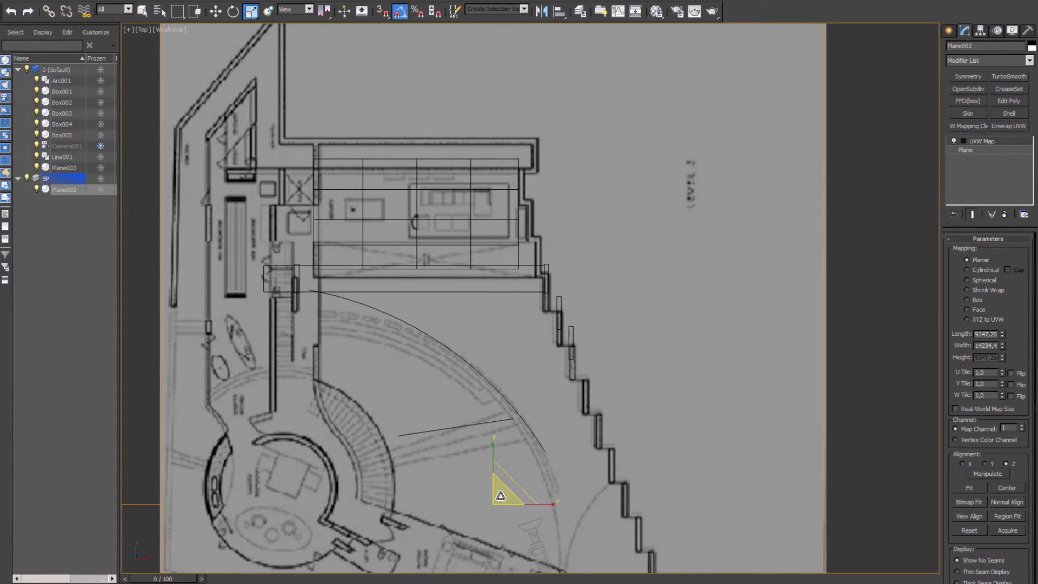
pyautogui.press('w')
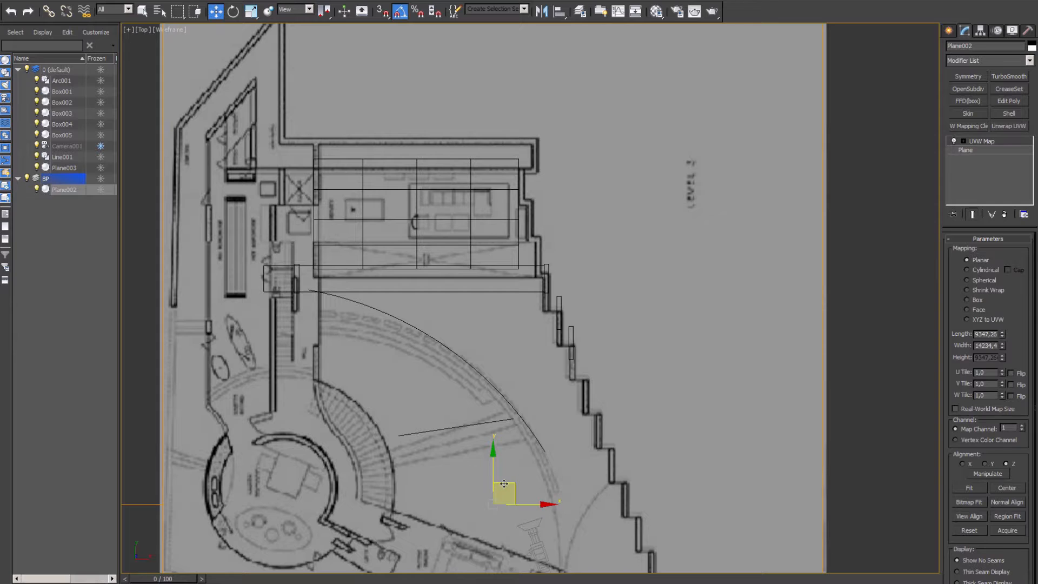
pyautogui.moveTo(504, 484); pyautogui.dragTo(505, 471)
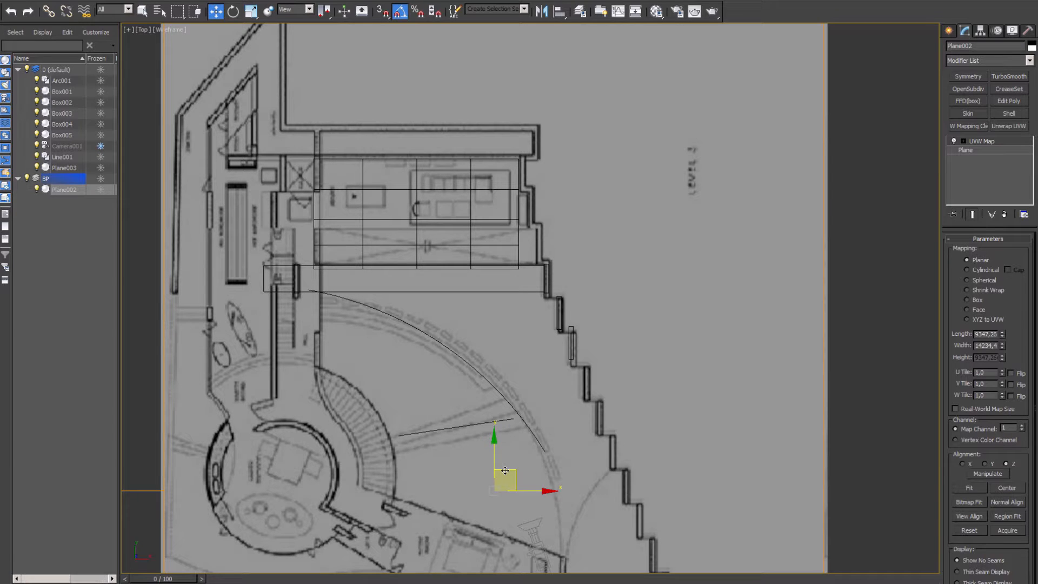
pyautogui.moveTo(505, 470); pyautogui.dragTo(502, 473)
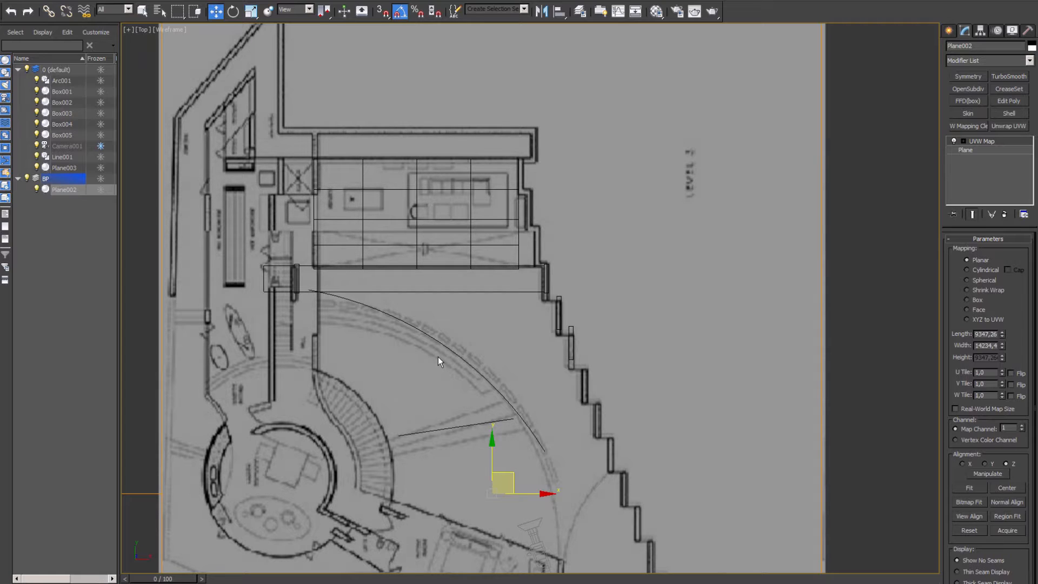
# Uniformly scale the floor plan to about 47.013% and fine-tune its position to about X 1136.404 cm, Y -1910.64 cm
pyautogui.press('r')
pyautogui.moveTo(502, 479); pyautogui.dragTo(502, 479)
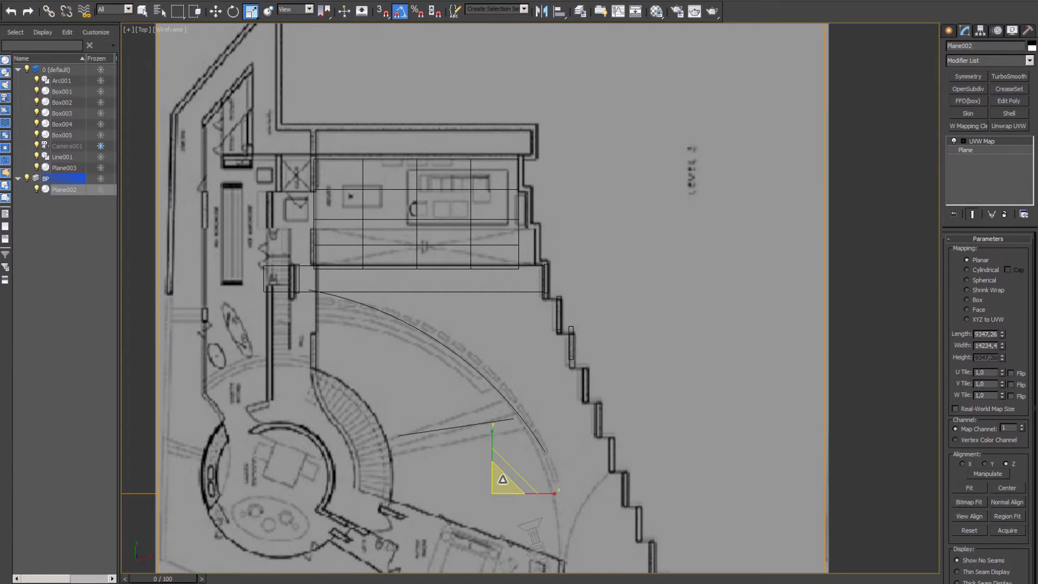
pyautogui.rightClick(251, 11)
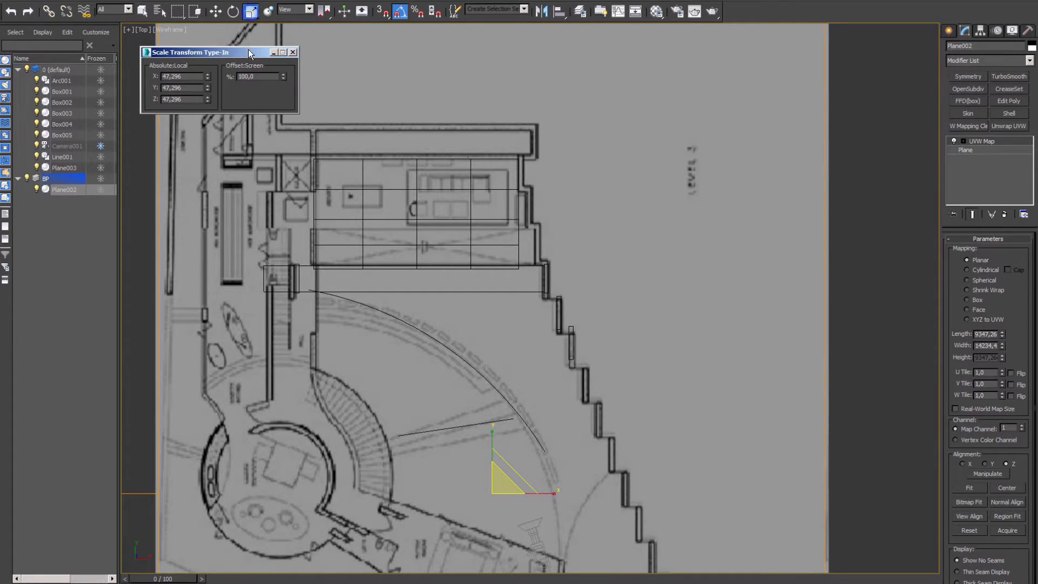
pyautogui.moveTo(249, 53); pyautogui.dragTo(854, 133)
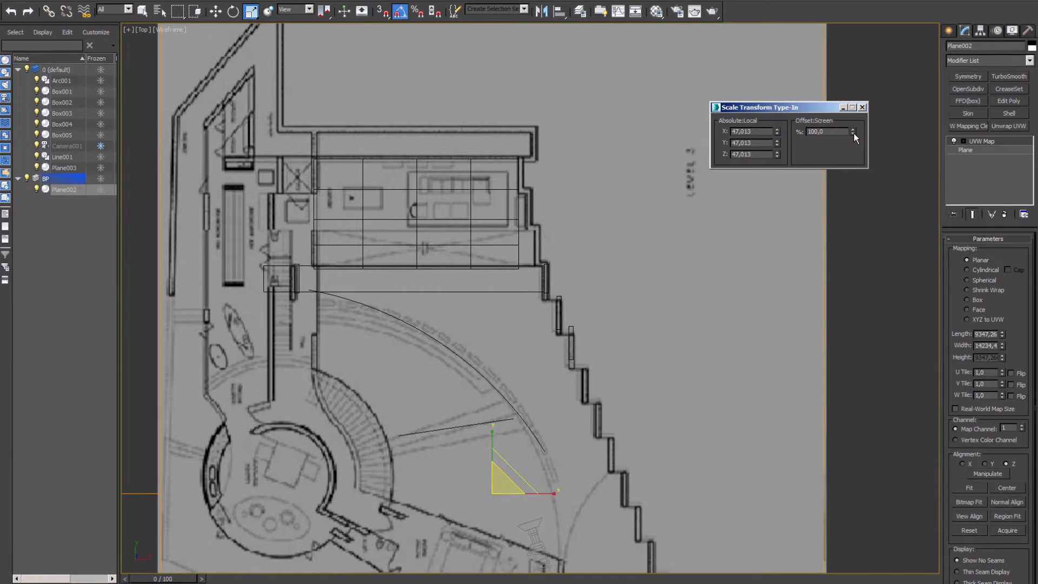
pyautogui.press('w')
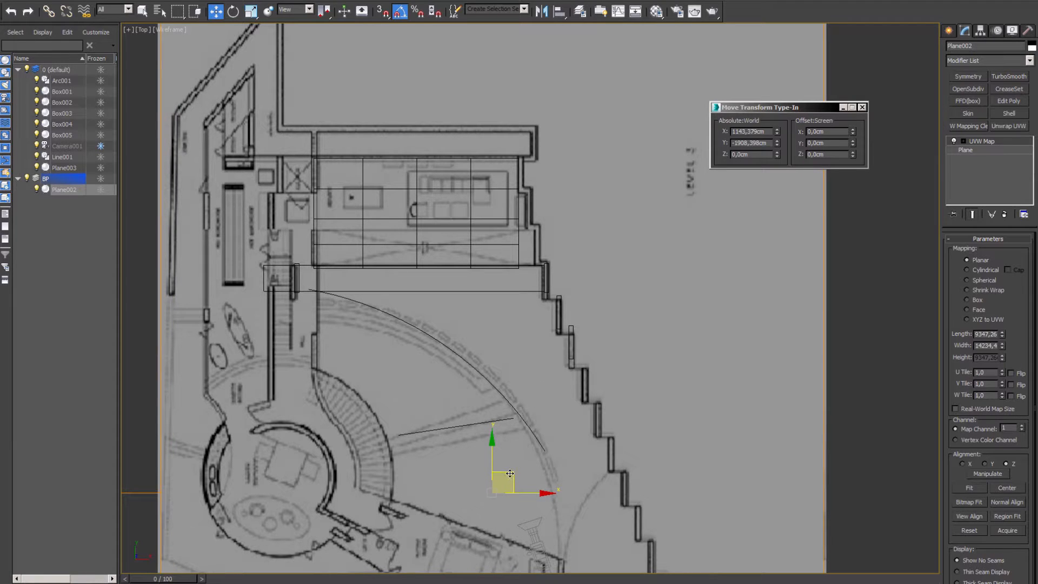
pyautogui.moveTo(509, 473); pyautogui.dragTo(509, 475)
pyautogui.hotkey('ctrl', 'z')
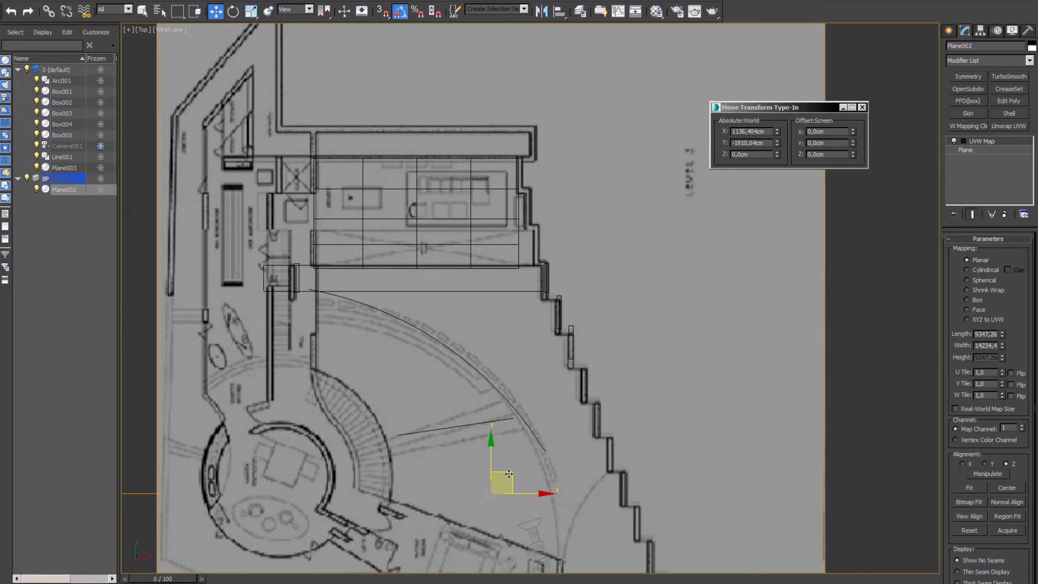
# Delete the steps arc, Arc001, and the short guide line, Line001, from the courtyard area
pyautogui.moveTo(492, 398); pyautogui.dragTo(535, 361, button='middle')
pyautogui.press('z')
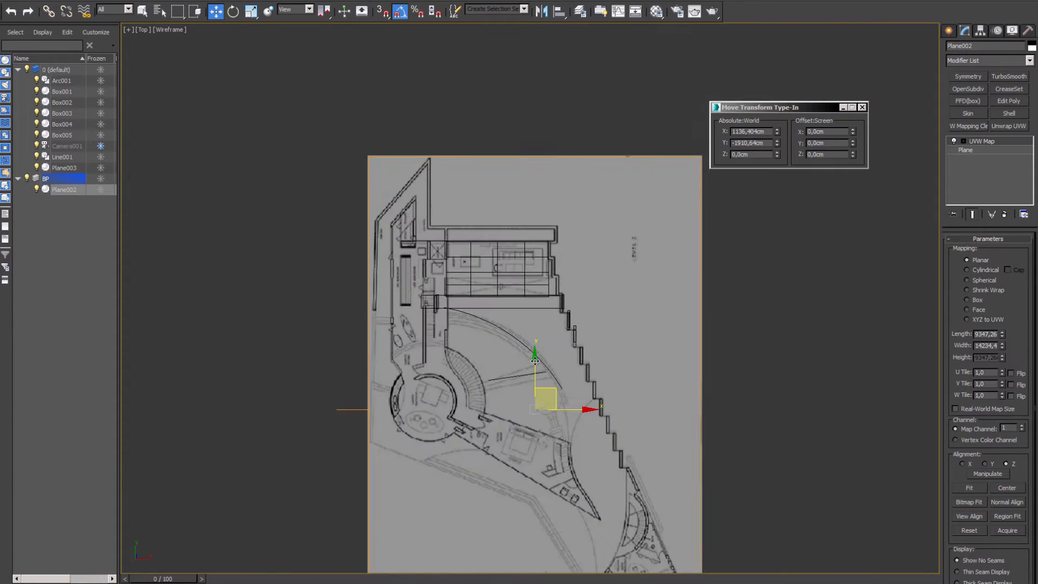
pyautogui.scroll(10, 515, 404)
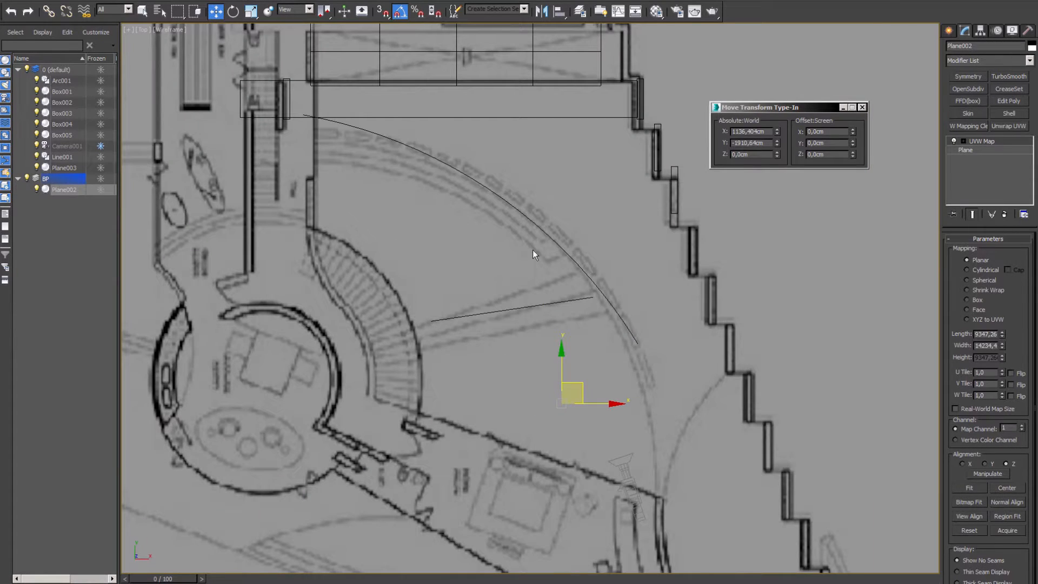
pyautogui.moveTo(488, 209); pyautogui.dragTo(480, 250, button='middle')
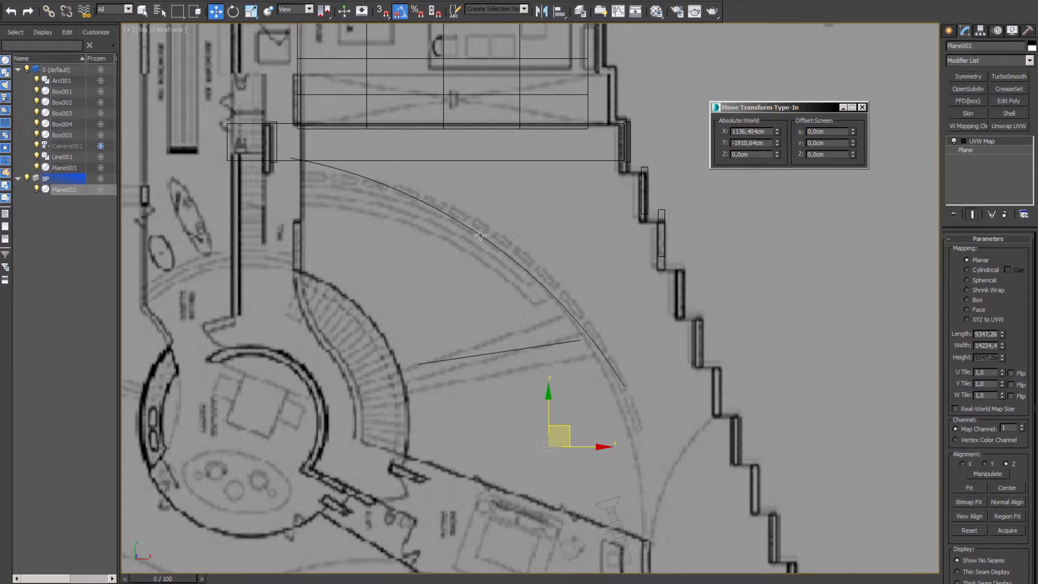
pyautogui.click(480, 235)
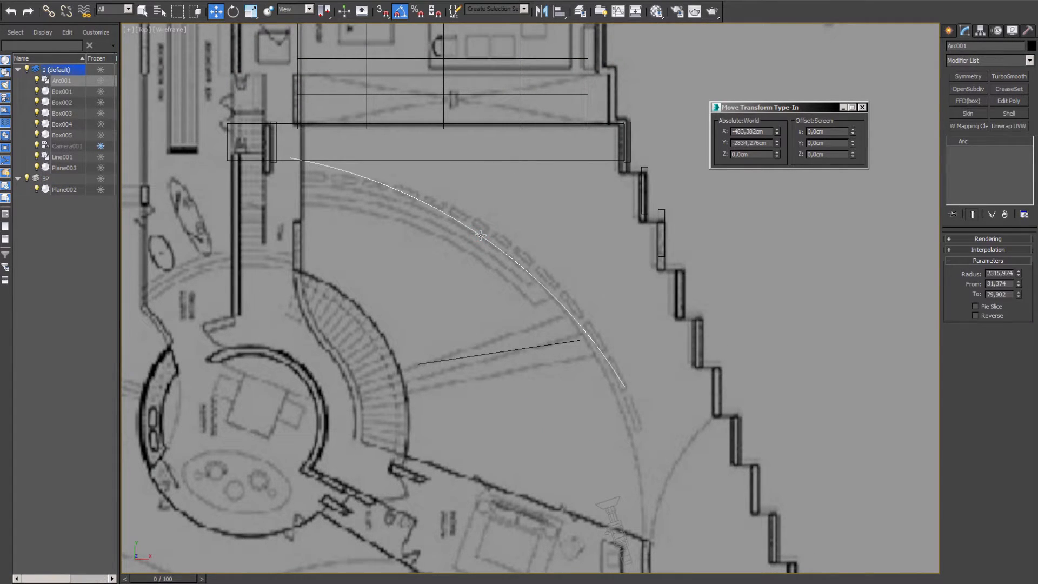
pyautogui.press('Delete')
pyautogui.click(508, 352)
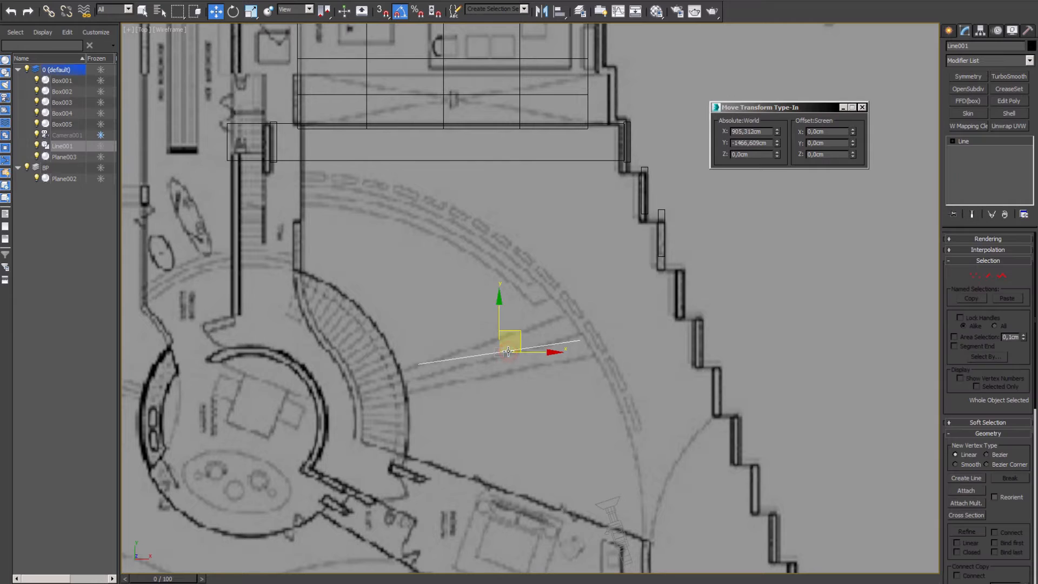
pyautogui.press('Delete')
# Move Box004 along X to about -178.419 cm, onto the short wall drawn beside the plan's staircase
pyautogui.moveTo(481, 251); pyautogui.dragTo(479, 339, button='middle')
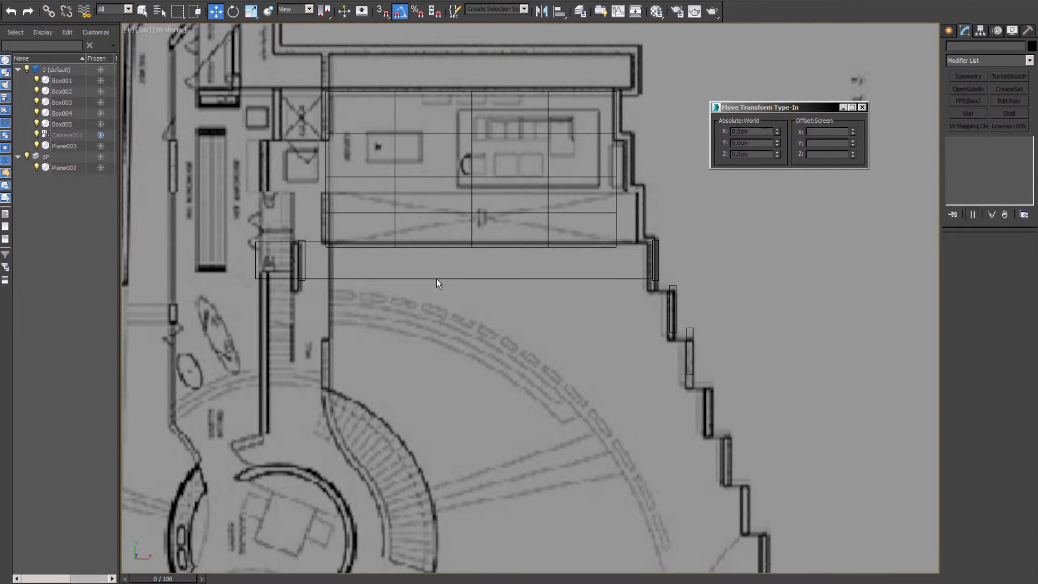
pyautogui.click(306, 267)
pyautogui.moveTo(317, 284); pyautogui.dragTo(423, 326, button='middle')
pyautogui.scroll(3, 419, 319)
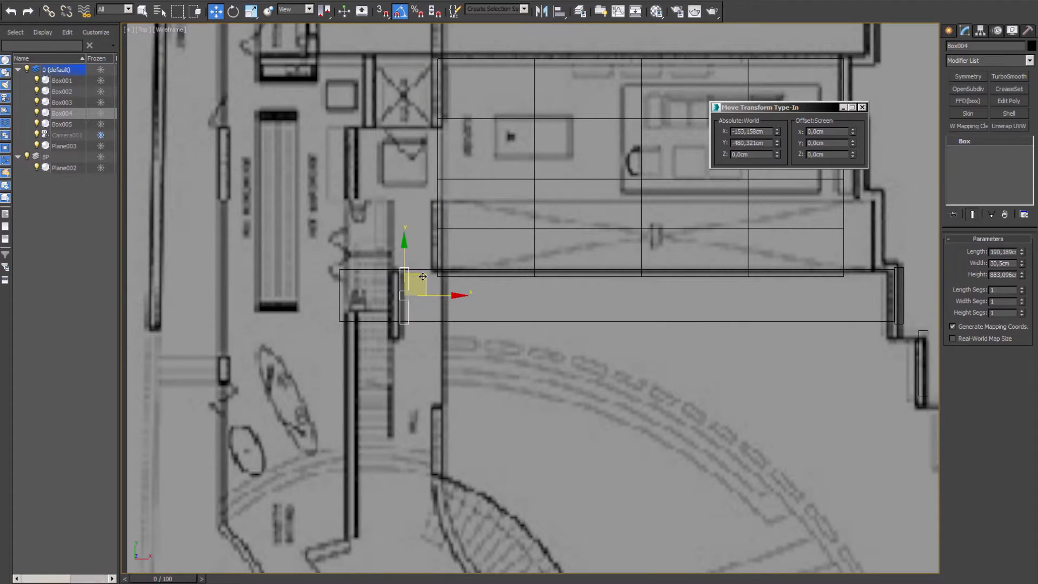
pyautogui.moveTo(423, 276); pyautogui.dragTo(415, 277)
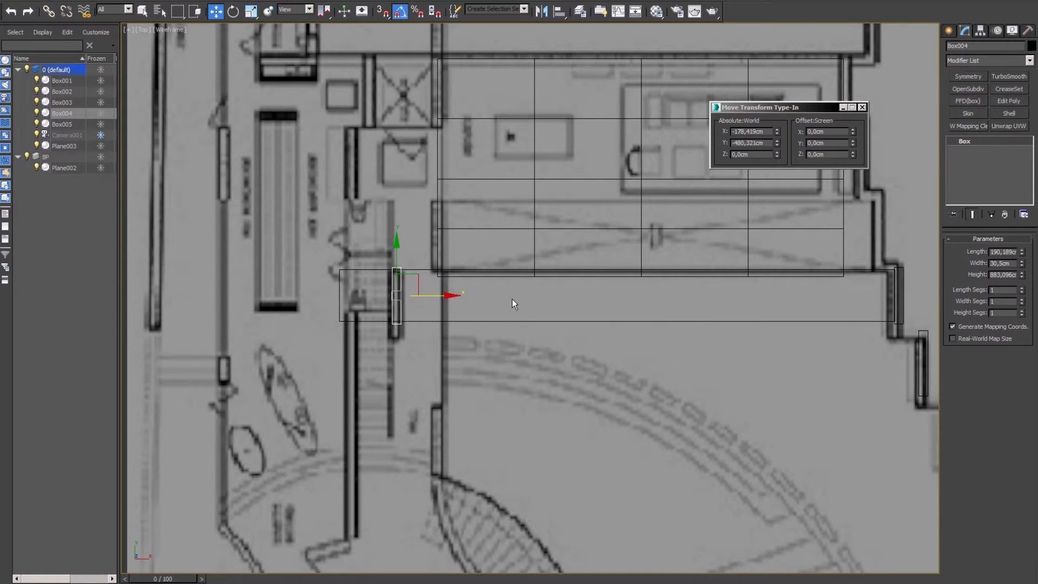
# Try Box003 at about X 1488.89 cm on the plan's wall, check it in the camera view, and return it to 1505.63 cm
pyautogui.moveTo(648, 309); pyautogui.dragTo(430, 309, button='middle')
pyautogui.click(684, 305)
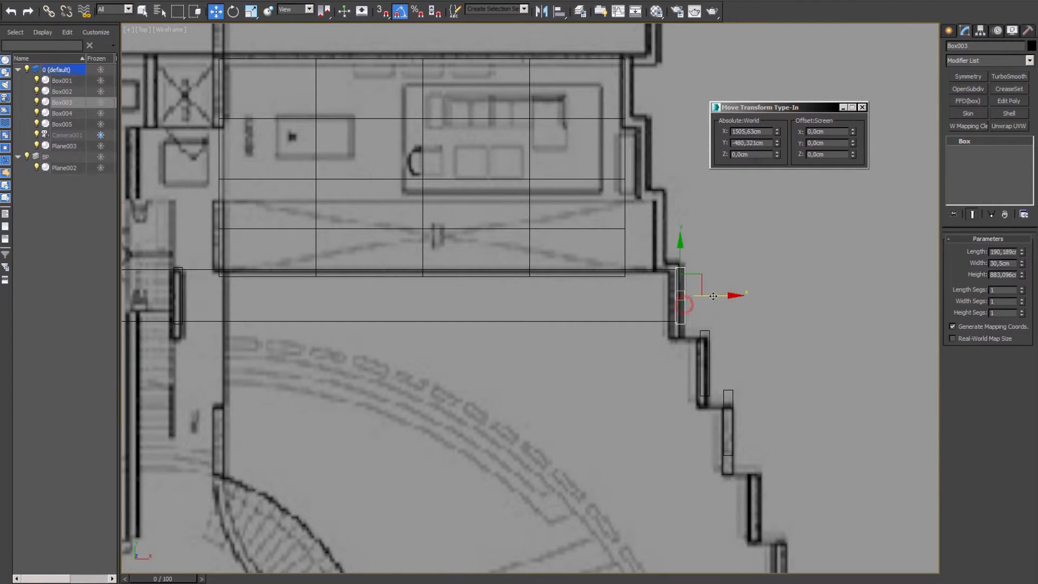
pyautogui.moveTo(714, 296); pyautogui.dragTo(709, 298)
pyautogui.hotkey('alt', 'w')
pyautogui.rightClick(707, 420)
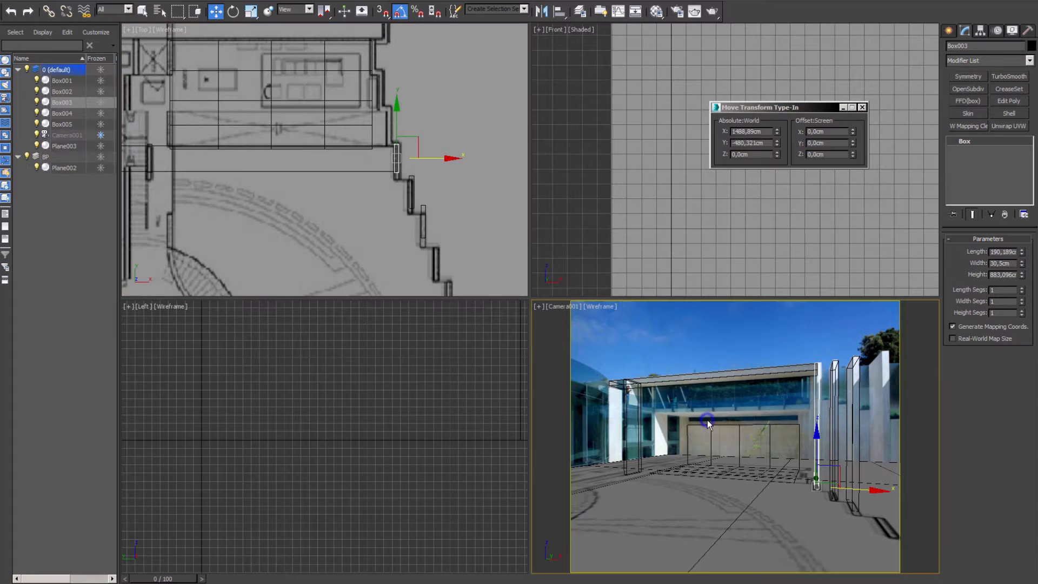
pyautogui.hotkey('alt', 'w')
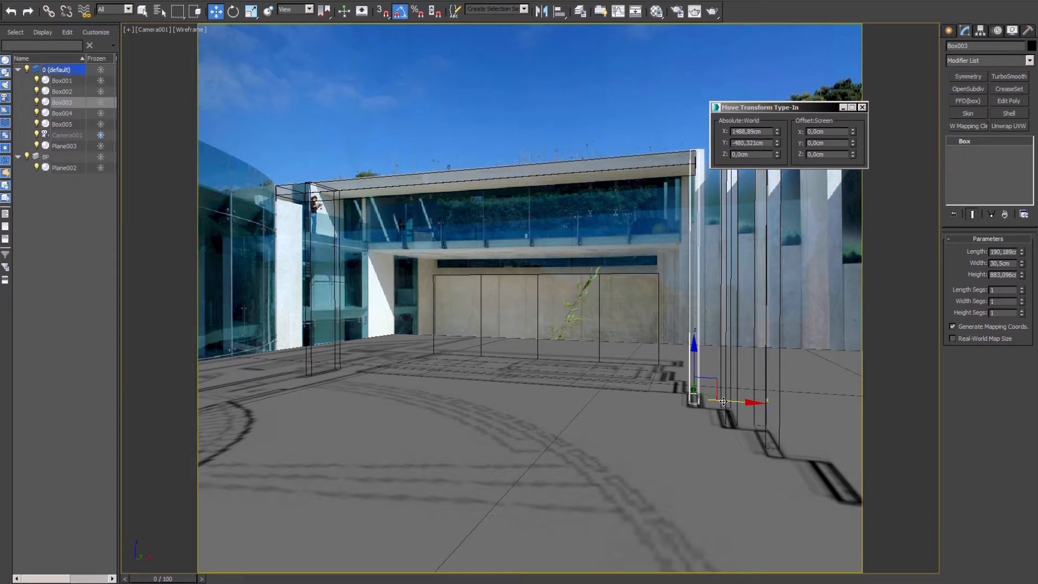
pyautogui.moveTo(723, 401); pyautogui.dragTo(728, 402)
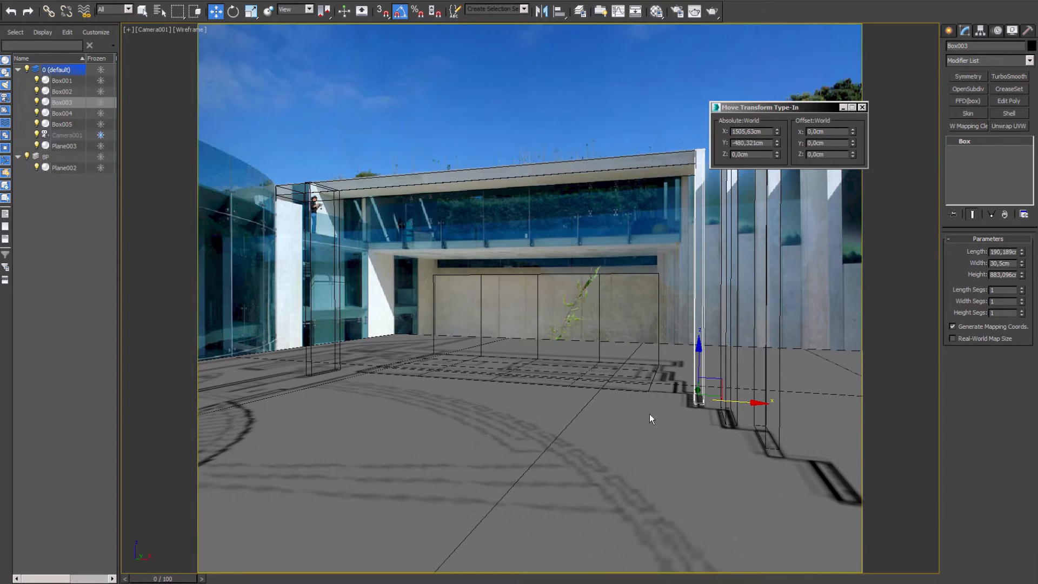
# Move the floor plan to about X 1155.068 cm, Y -1883.367 cm, fitting its stepped walls to the boxes
pyautogui.hotkey('alt', 'w')
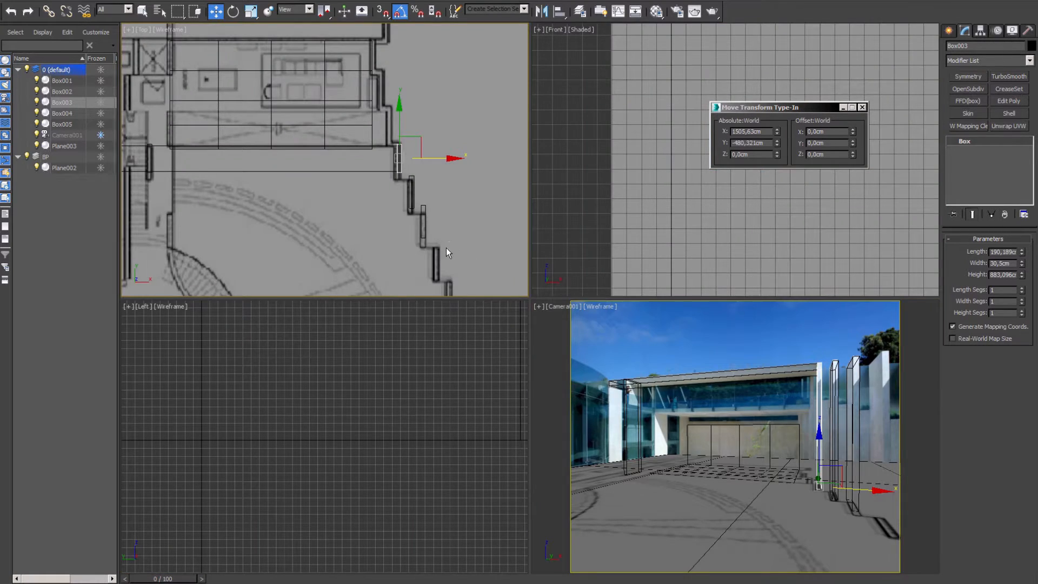
pyautogui.hotkey('alt', 'w')
pyautogui.moveTo(447, 247); pyautogui.dragTo(455, 241, button='middle')
pyautogui.scroll(-3, 455, 241)
pyautogui.click(863, 380)
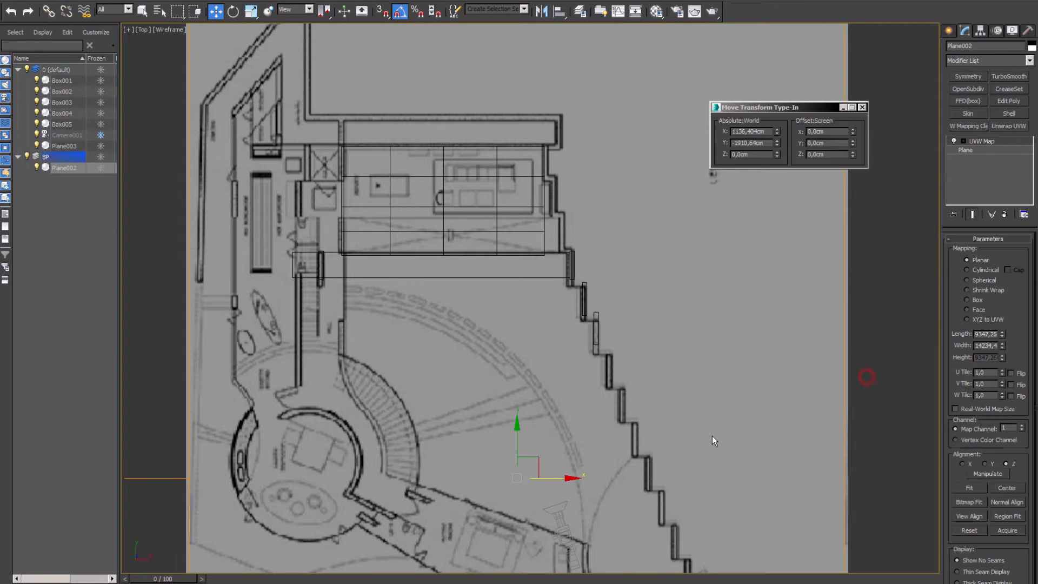
pyautogui.moveTo(601, 466); pyautogui.dragTo(547, 421, button='middle')
pyautogui.moveTo(509, 432); pyautogui.dragTo(510, 434)
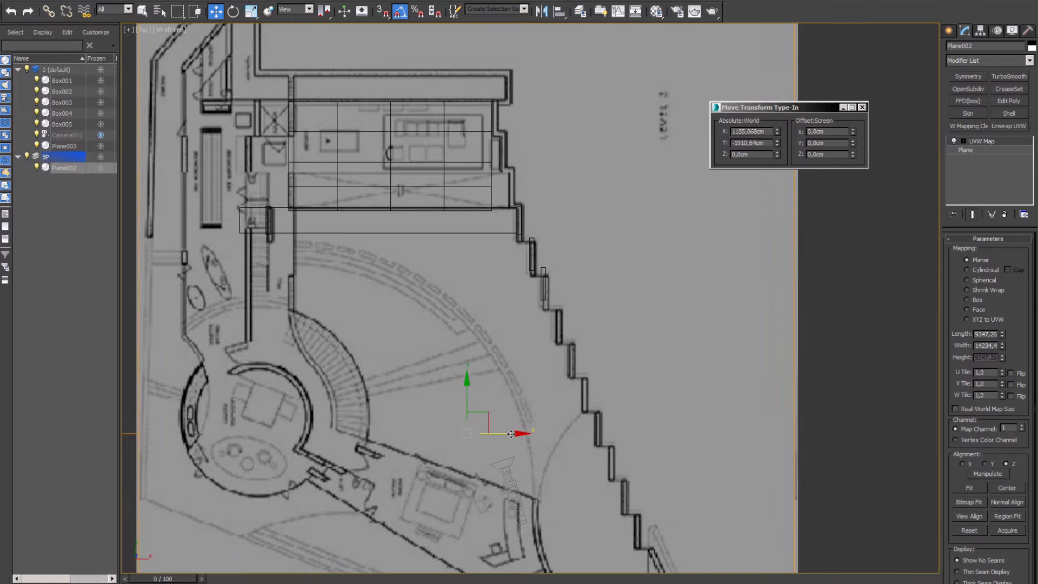
pyautogui.scroll(3, 517, 233)
pyautogui.moveTo(518, 234); pyautogui.dragTo(498, 347, button='middle')
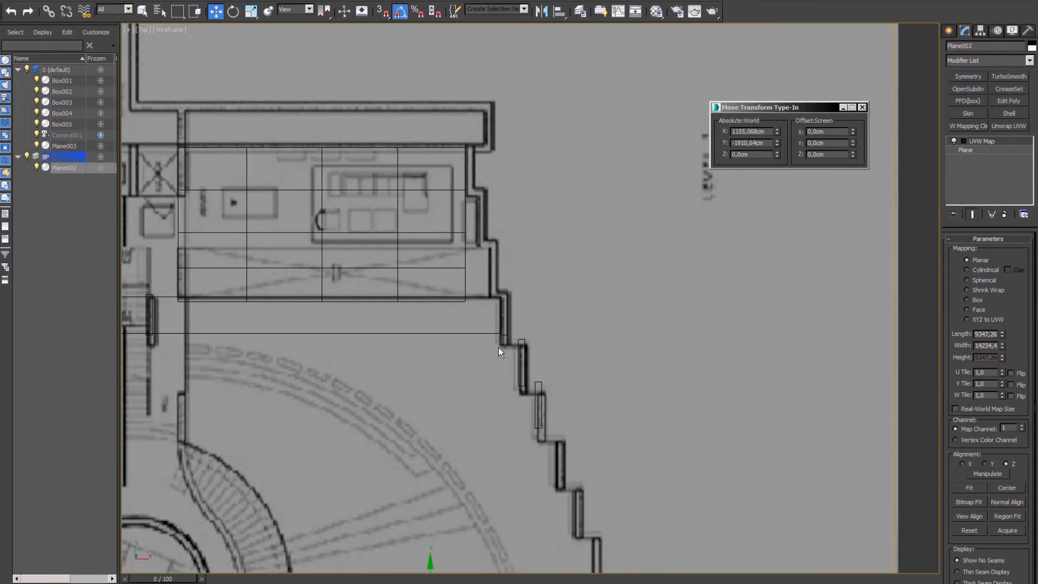
pyautogui.scroll(-2, 498, 347)
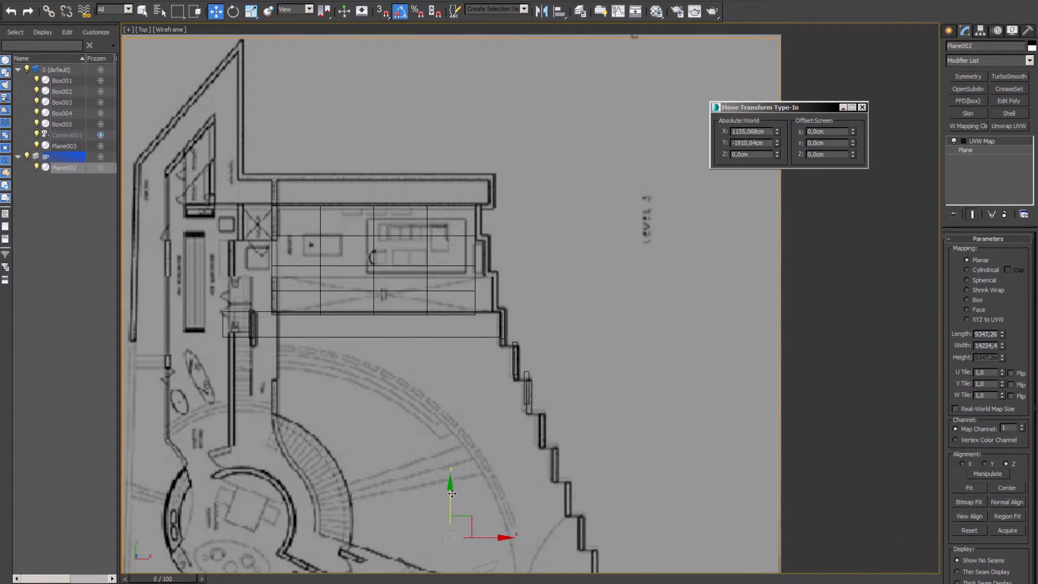
pyautogui.moveTo(454, 493); pyautogui.dragTo(454, 489)
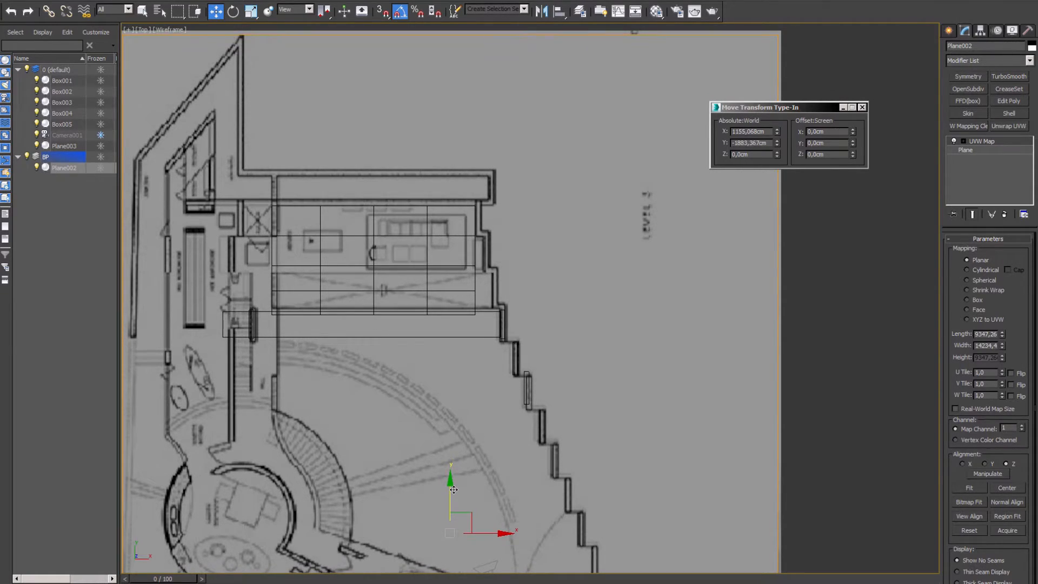
# Uniformly scale the floor plan to about 47.914% and reposition it at about X 1144.585 cm, Y -1918.374 cm
pyautogui.press('r')
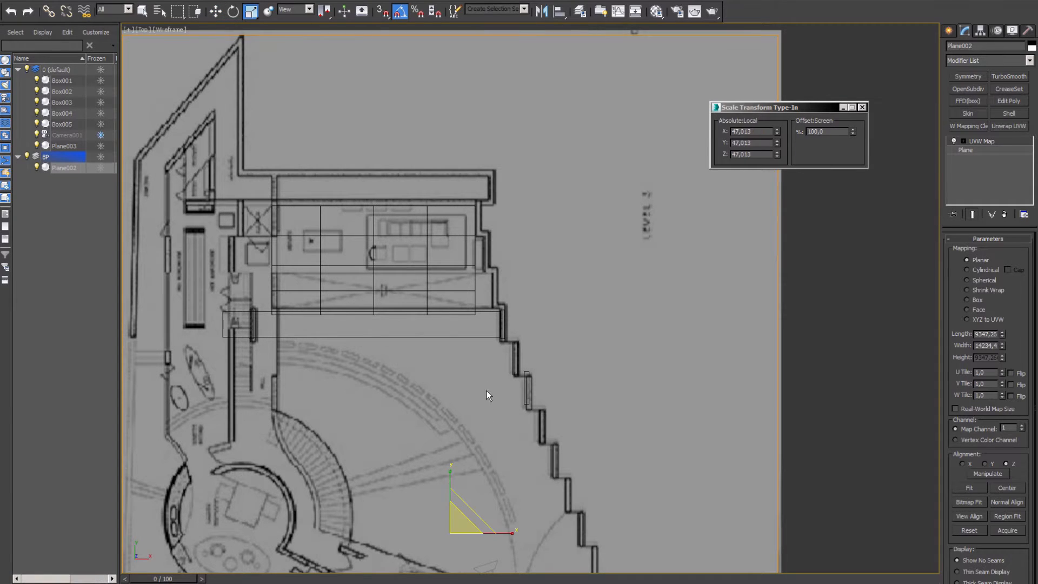
pyautogui.moveTo(476, 433); pyautogui.dragTo(469, 416, button='middle')
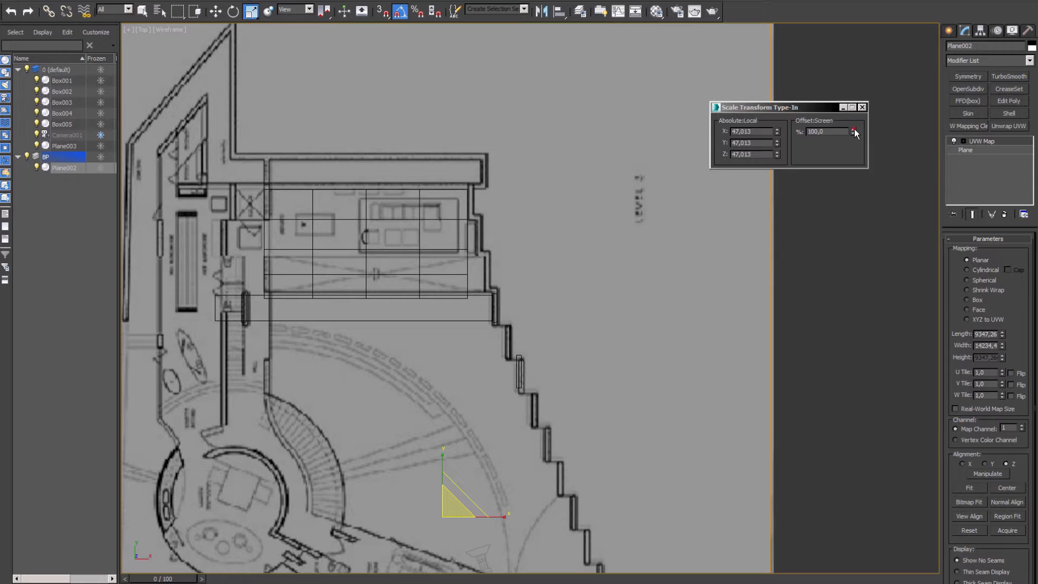
pyautogui.moveTo(854, 128); pyautogui.dragTo(854, 129)
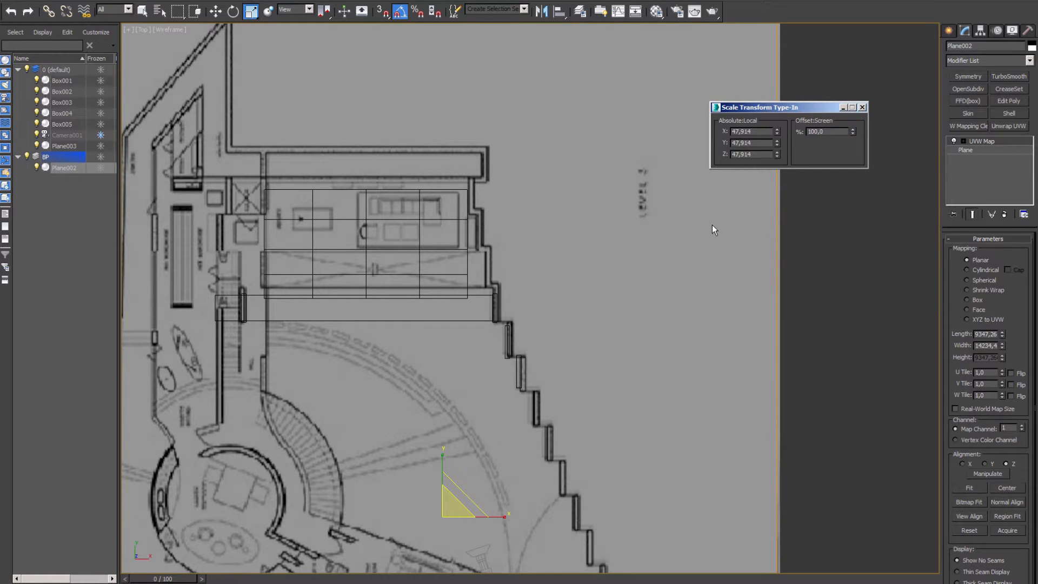
pyautogui.press('w')
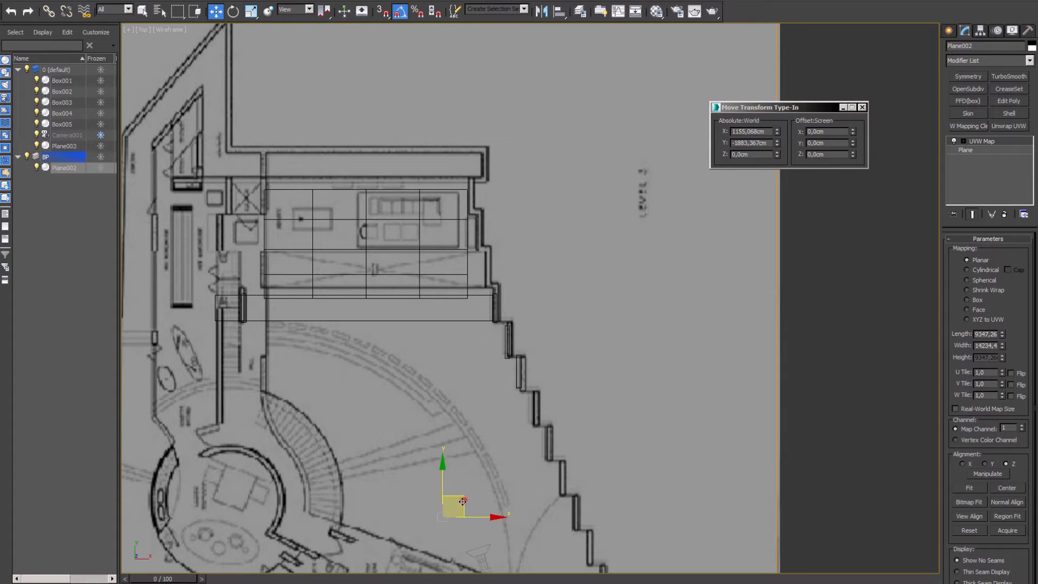
pyautogui.moveTo(463, 500); pyautogui.dragTo(461, 508)
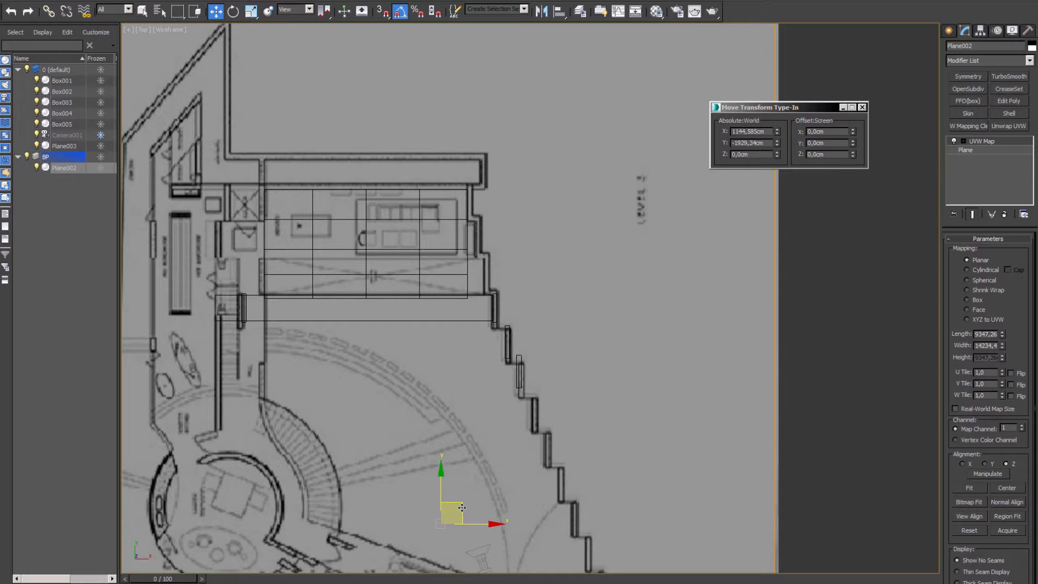
pyautogui.moveTo(462, 507); pyautogui.dragTo(461, 506)
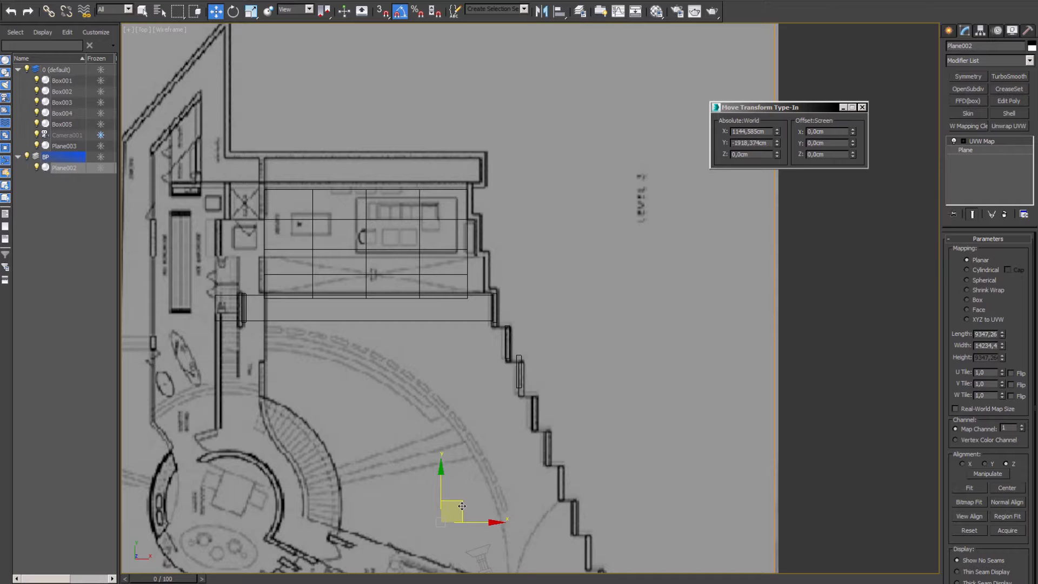
# Increase Box003's length to about 247.245 cm to match the first stepped wall on the plan
pyautogui.click(497, 296)
pyautogui.scroll(6, 500, 310)
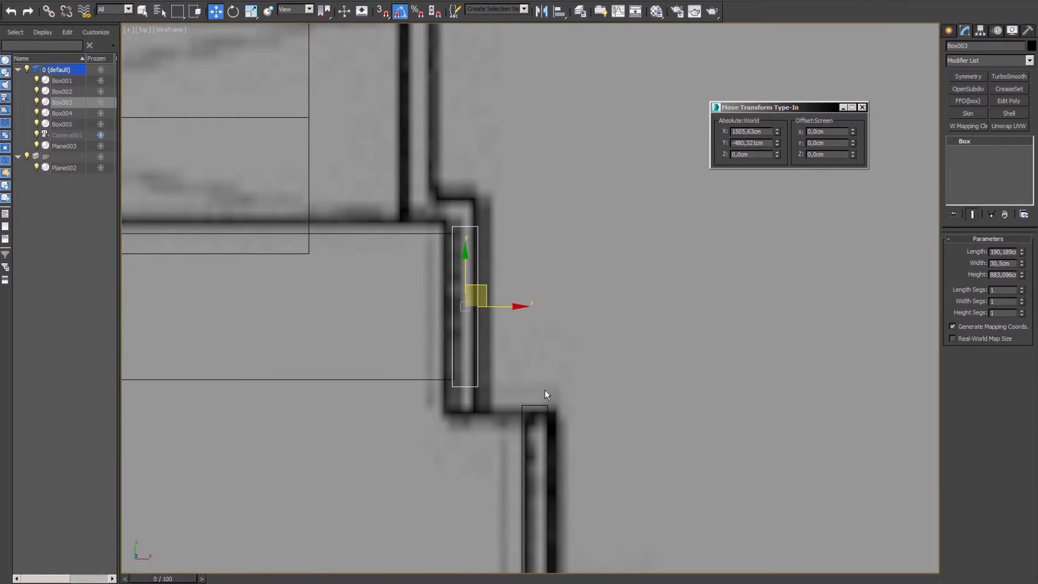
pyautogui.moveTo(1022, 251); pyautogui.dragTo(1023, 232)
# Nudge the floor plan along X to about 1144.942 cm
pyautogui.scroll(-10, 702, 346)
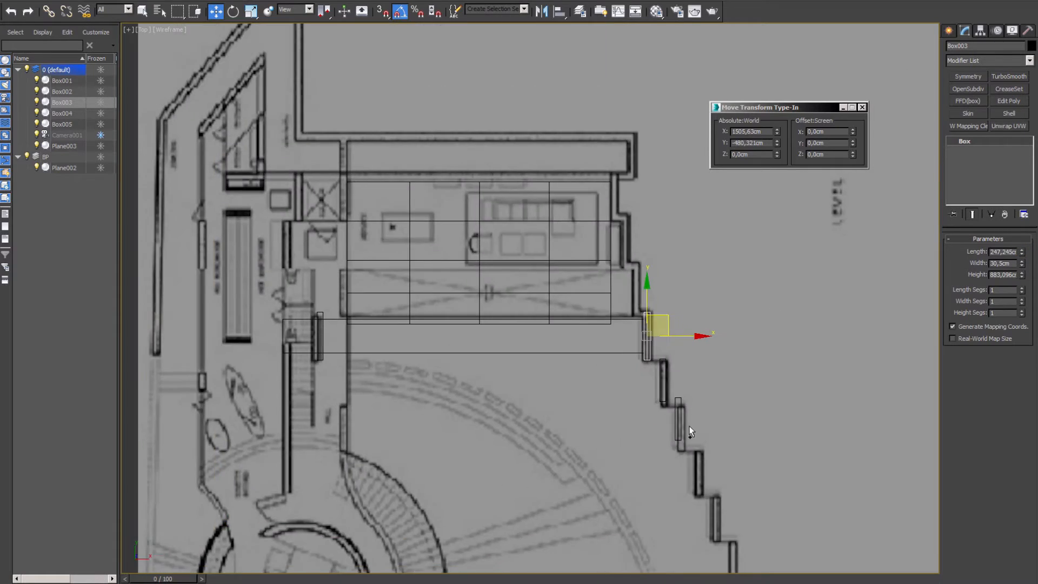
pyautogui.moveTo(621, 419); pyautogui.dragTo(545, 348, button='middle')
pyautogui.moveTo(857, 402); pyautogui.dragTo(670, 431)
pyautogui.moveTo(669, 430); pyautogui.dragTo(544, 347, button='middle')
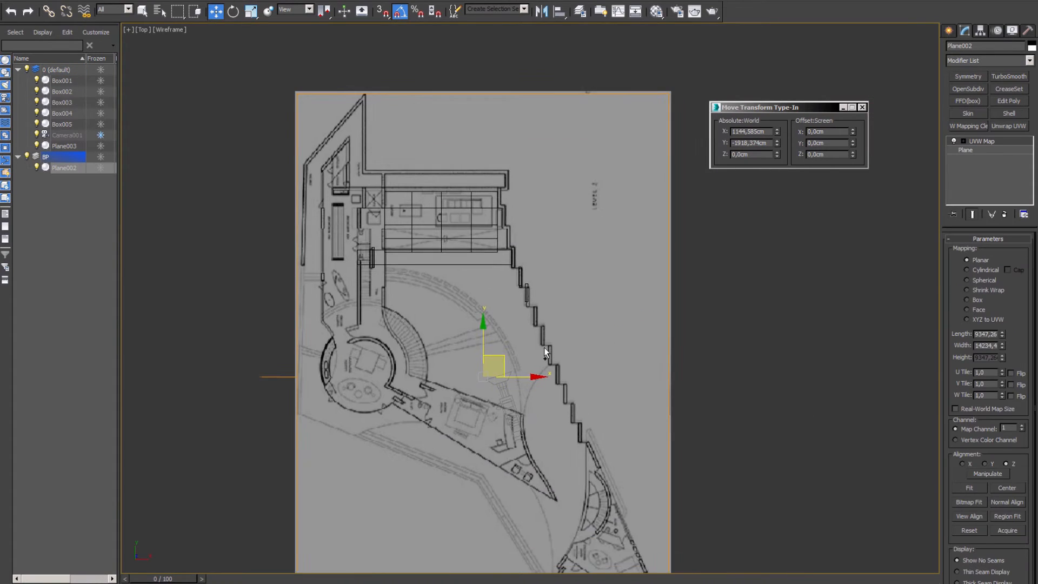
pyautogui.scroll(3, 544, 347)
pyautogui.moveTo(527, 403); pyautogui.dragTo(528, 404)
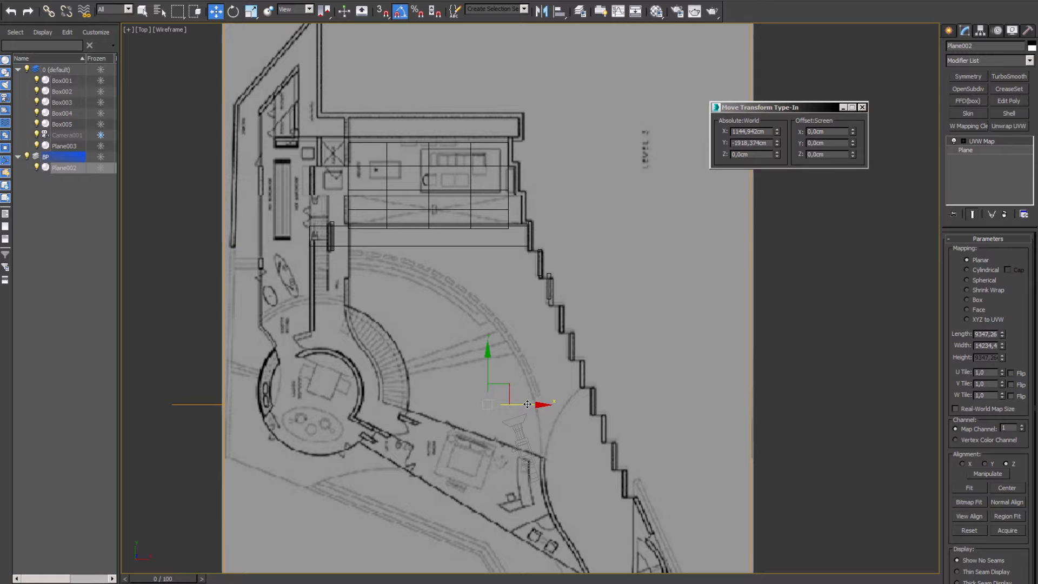
# Move Box004 along X to about -194.675 cm, onto the short wall beside the plan's staircase
pyautogui.moveTo(341, 241); pyautogui.dragTo(412, 331, button='middle')
pyautogui.scroll(3, 377, 295)
pyautogui.scroll(3, 412, 332)
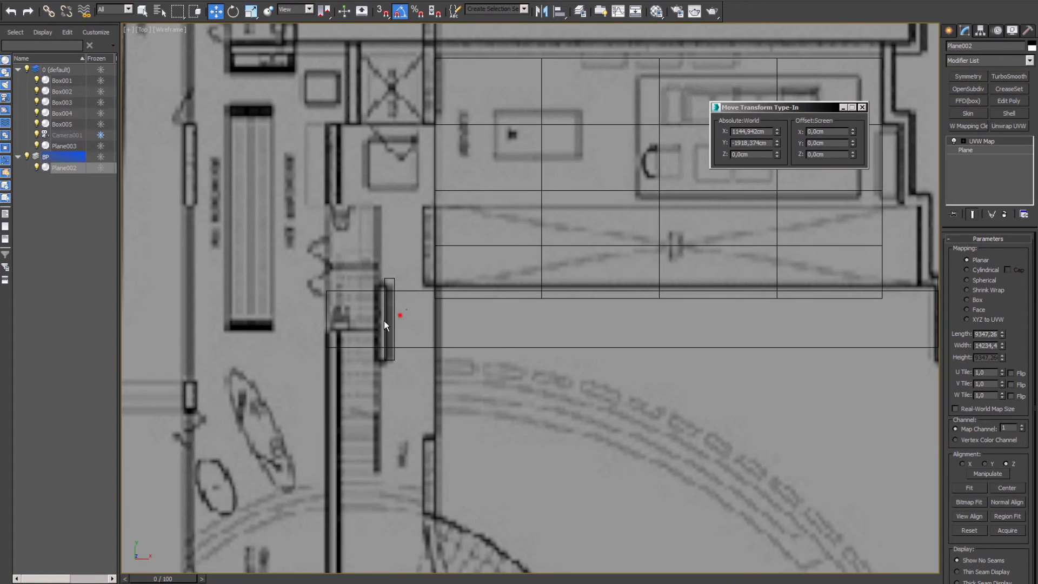
pyautogui.click(384, 320)
pyautogui.moveTo(419, 320); pyautogui.dragTo(417, 320)
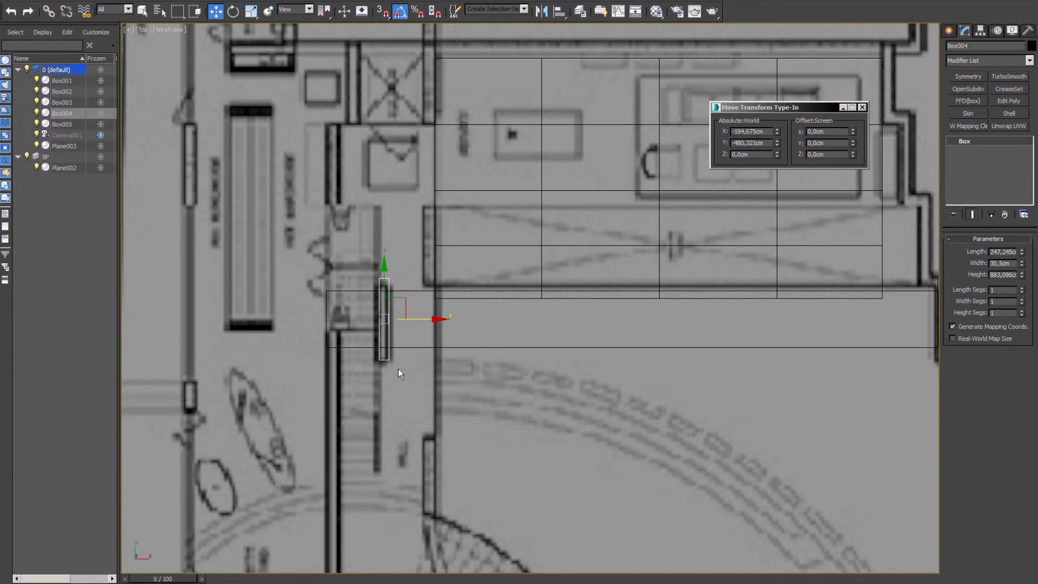
# Increase the length of the roof beam, Box005, to about 242.301 cm to span the full depth of the walls
pyautogui.click(486, 347)
pyautogui.scroll(-2, 460, 338)
pyautogui.moveTo(461, 338); pyautogui.dragTo(296, 313, button='middle')
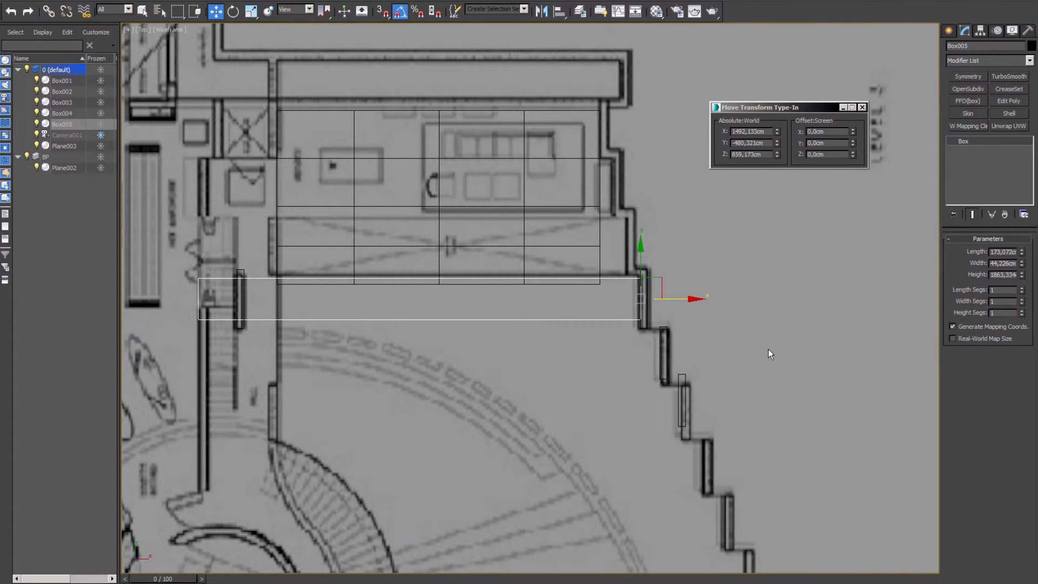
pyautogui.moveTo(768, 349); pyautogui.dragTo(753, 347, button='middle')
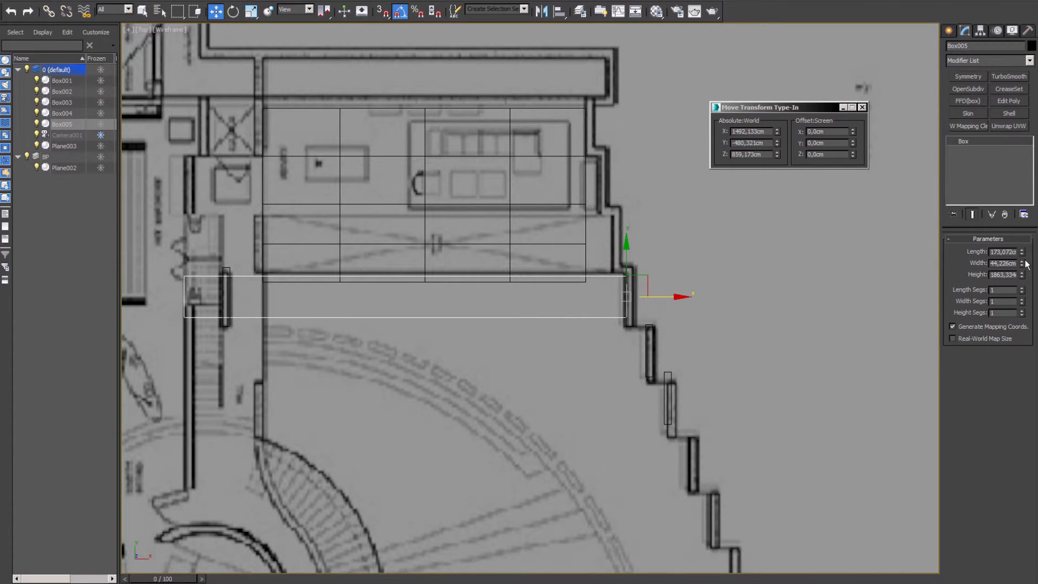
pyautogui.moveTo(1025, 253); pyautogui.dragTo(1025, 229)
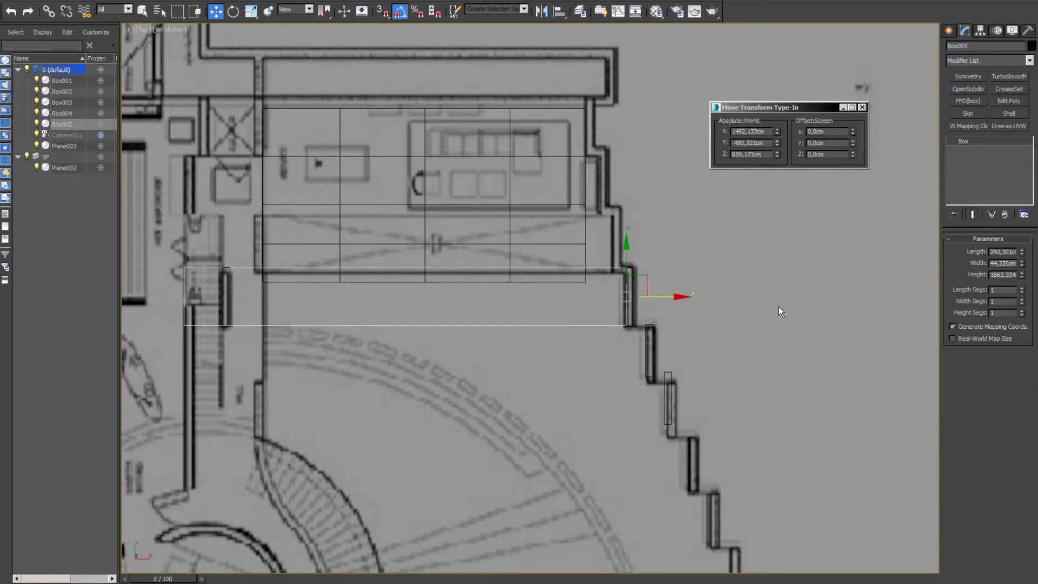
# Check the resized beam and walls against the photo through the camera and close the Move Transform Type-In
pyautogui.moveTo(763, 316); pyautogui.dragTo(796, 331, button='middle')
pyautogui.scroll(-3, 735, 331)
pyautogui.moveTo(618, 334); pyautogui.dragTo(622, 362, button='middle')
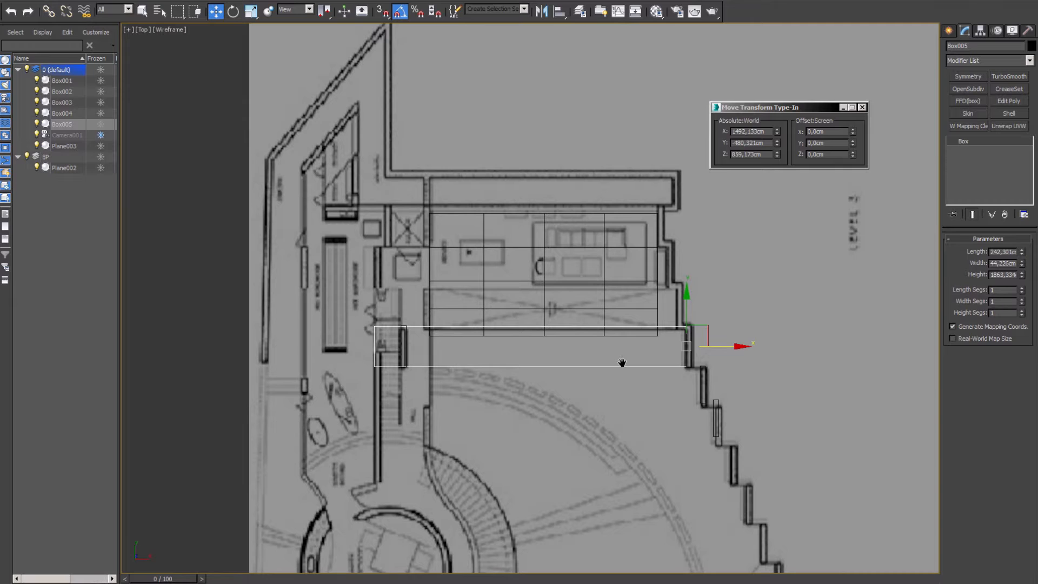
pyautogui.scroll(-5, 625, 342)
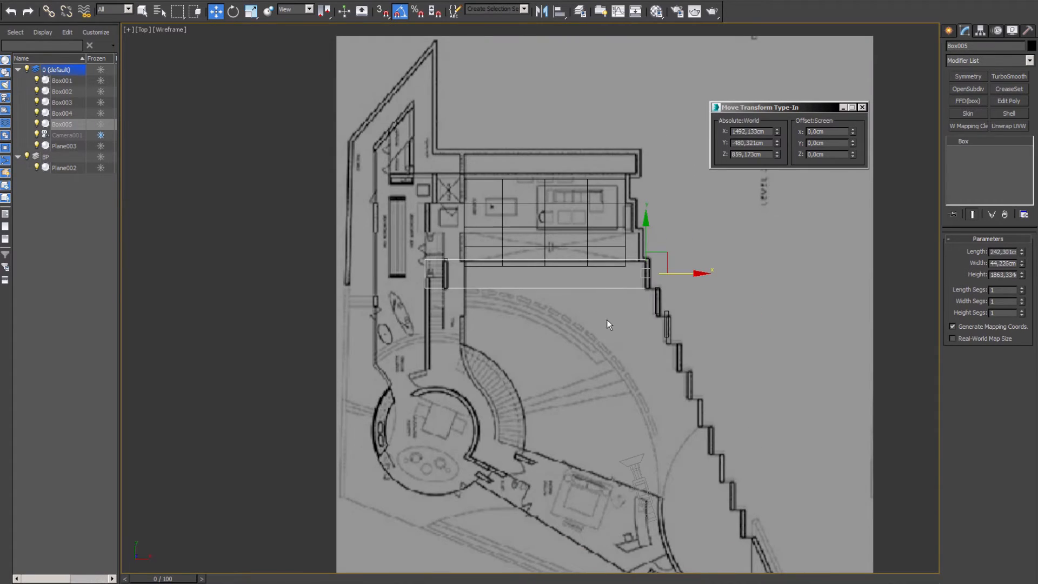
pyautogui.hotkey('alt', 'w')
pyautogui.middleClick(647, 401)
pyautogui.hotkey('alt', 'w')
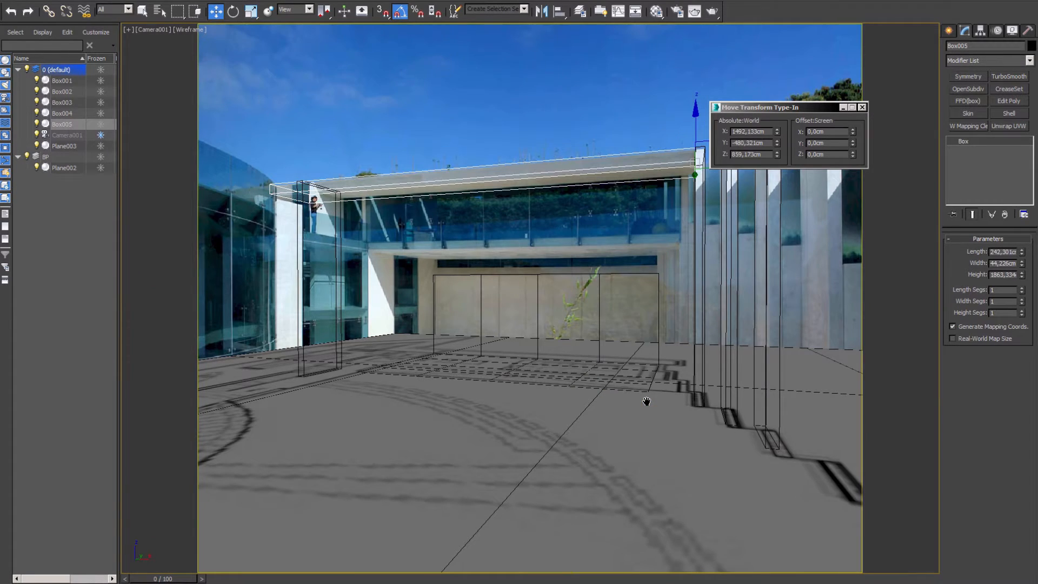
pyautogui.click(862, 107)
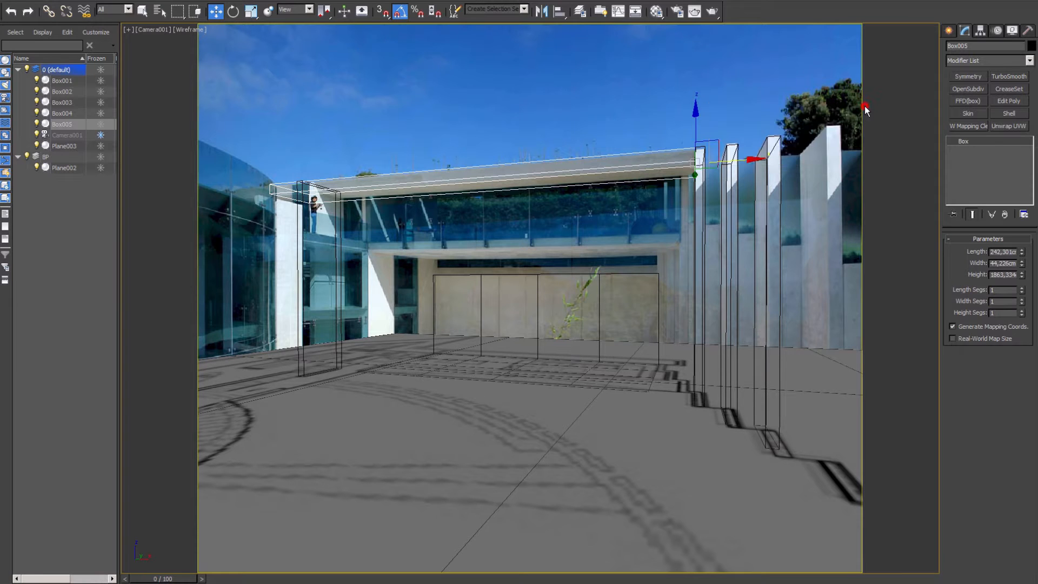
# Delete the two old stepped-wall boxes, Box002 and Box001
pyautogui.click(745, 136)
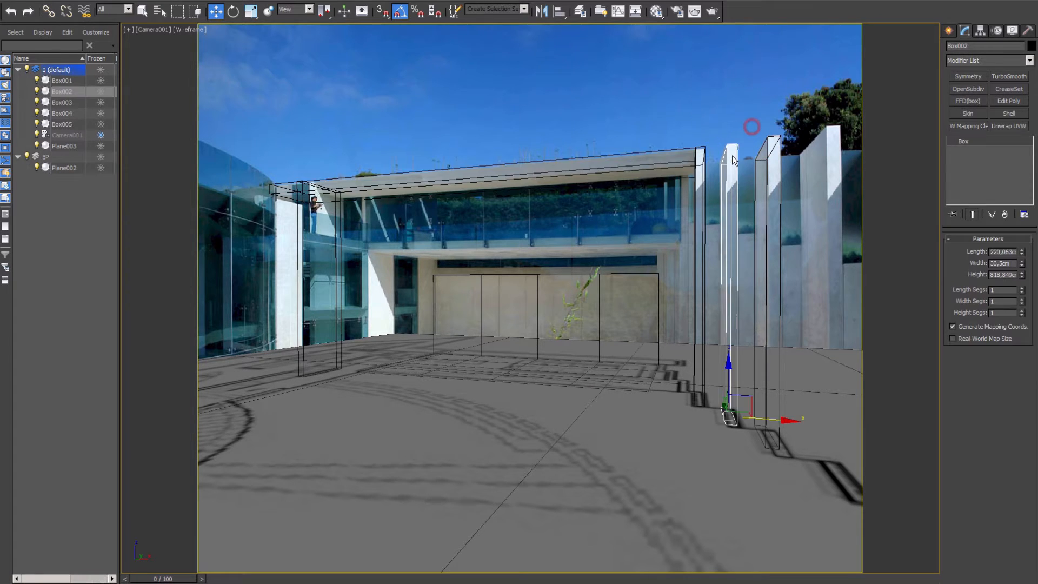
pyautogui.hotkey('alt', 'w')
pyautogui.middleClick(478, 230)
pyautogui.hotkey('alt', 'w')
pyautogui.press('z')
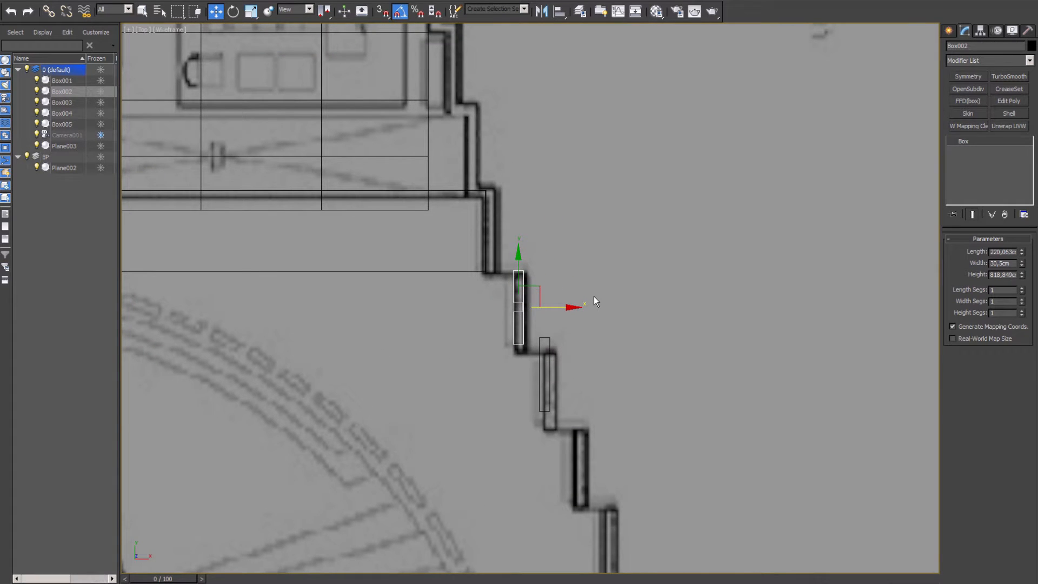
pyautogui.press('Delete')
pyautogui.click(539, 384)
pyautogui.moveTo(599, 375); pyautogui.dragTo(644, 285, button='middle')
pyautogui.press('Delete')
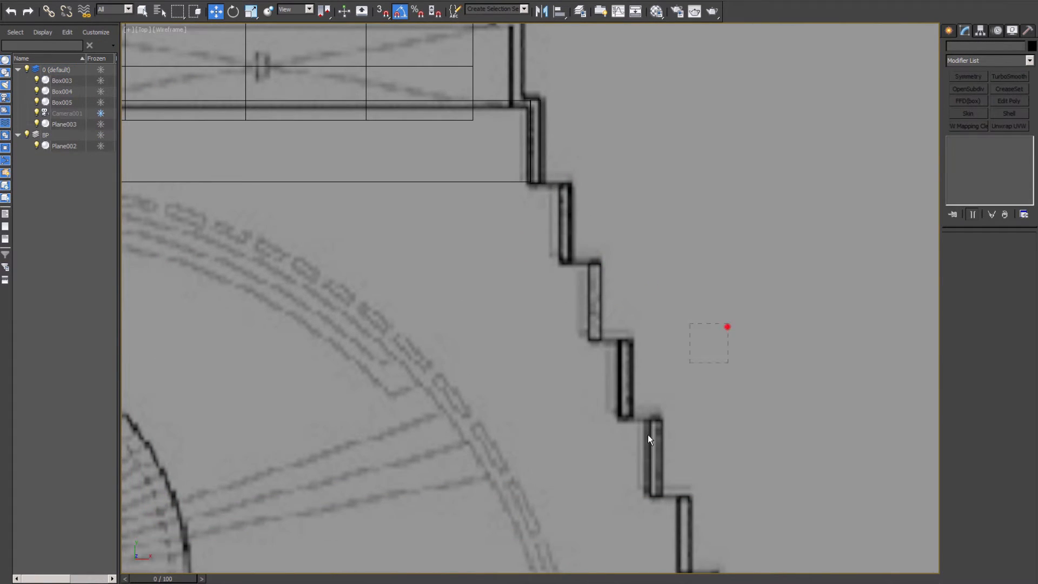
# Clone Box003 as instances onto the next three stepped walls of the floor plan
pyautogui.click(539, 182)
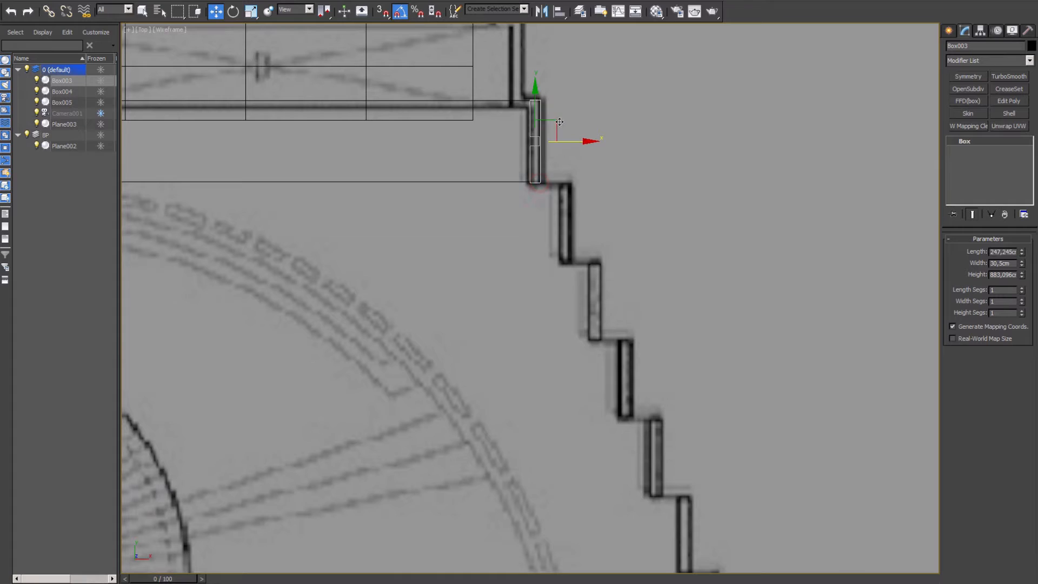
pyautogui.moveTo(555, 121); pyautogui.dragTo(587, 208)
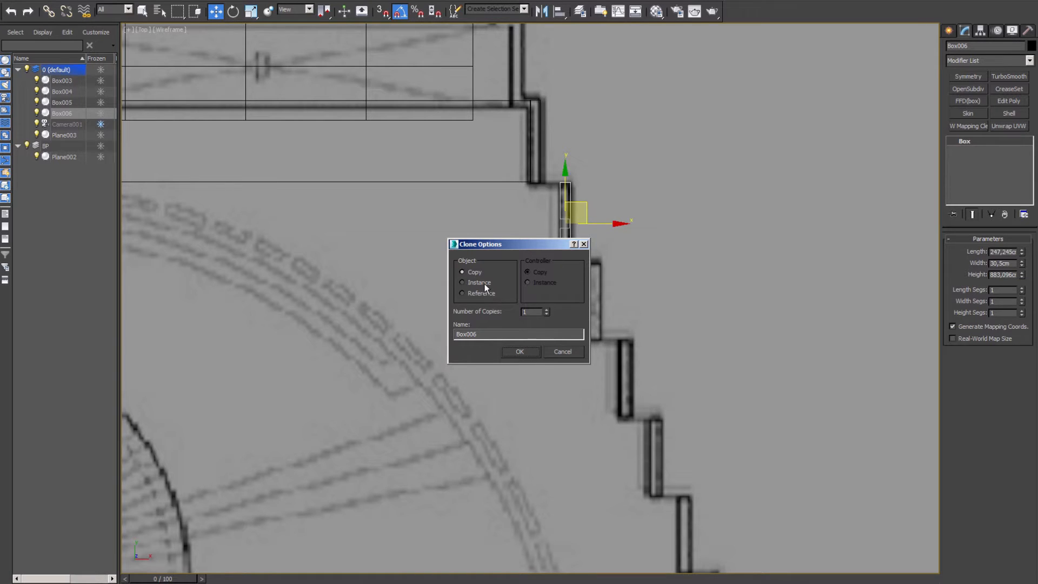
pyautogui.click(520, 351)
pyautogui.moveTo(586, 204); pyautogui.dragTo(644, 359)
pyautogui.click(519, 352)
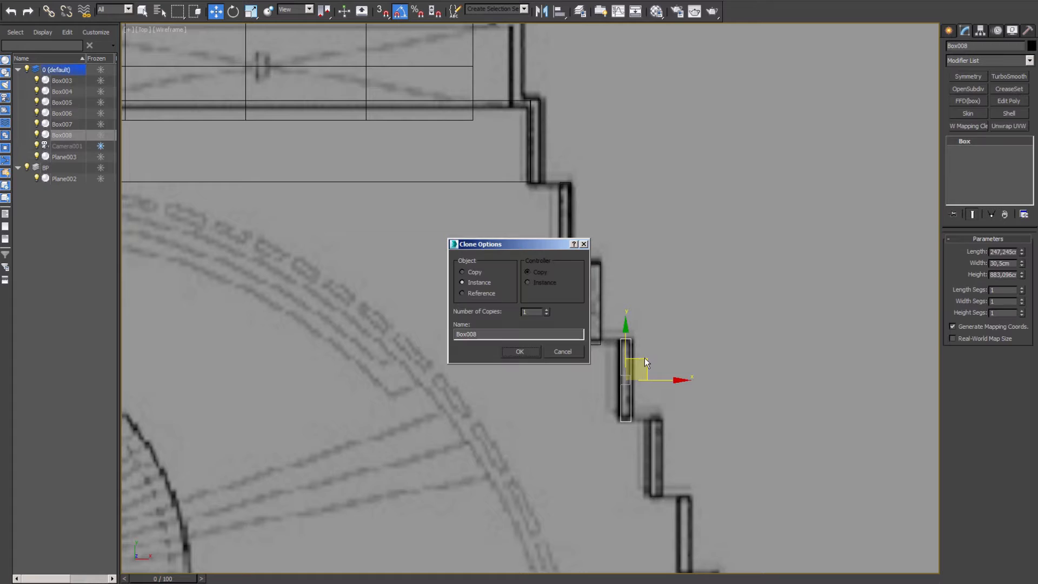
pyautogui.click(529, 348)
# Lower Box006, Box007 and Box008 along Z in the camera view until their tops match the walls in the photo
pyautogui.hotkey('alt', 'w')
pyautogui.rightClick(642, 338)
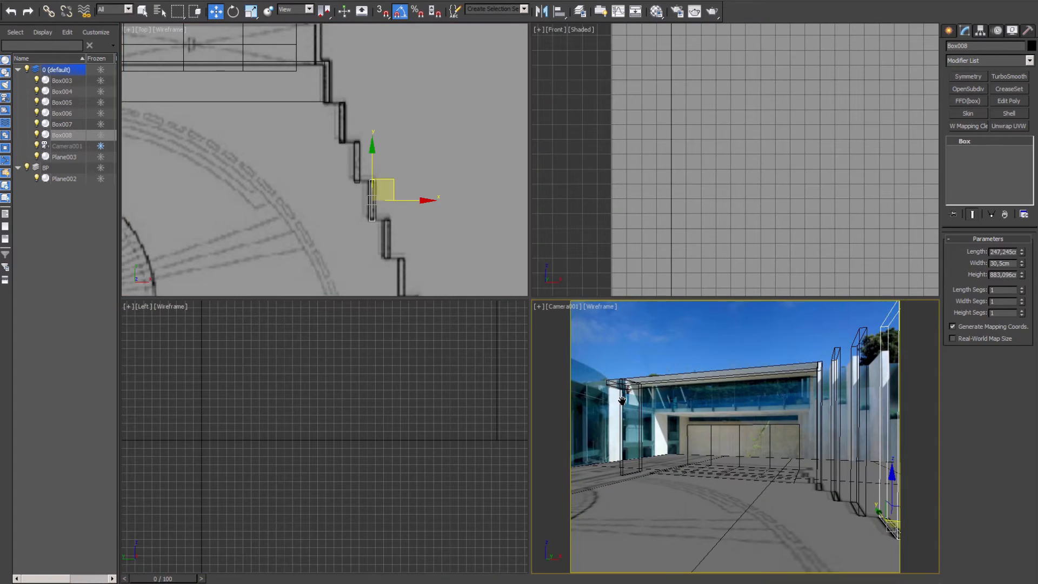
pyautogui.hotkey('alt', 'w')
pyautogui.click(741, 117)
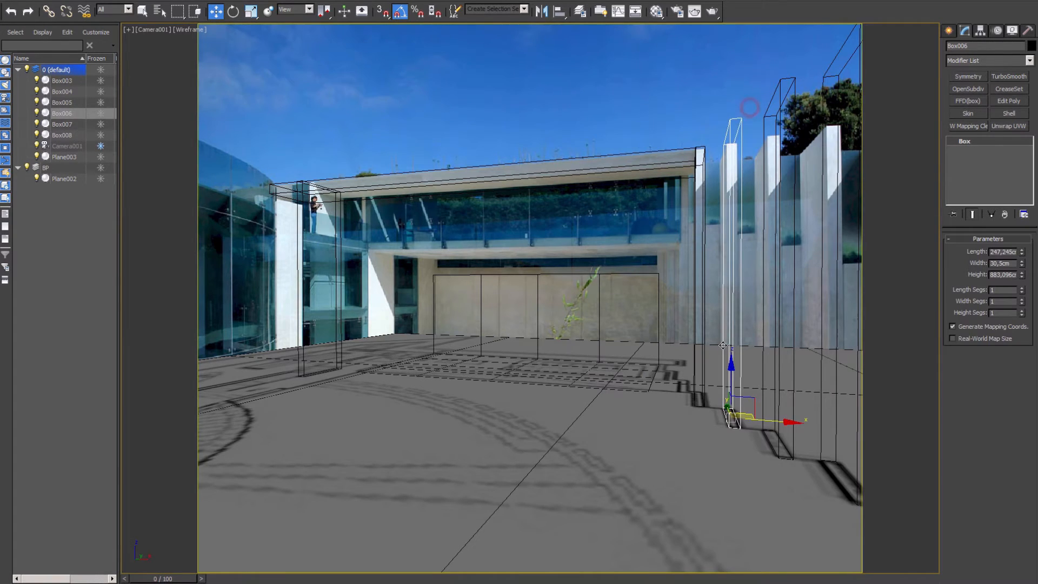
pyautogui.moveTo(730, 371); pyautogui.dragTo(759, 431)
pyautogui.click(784, 100)
pyautogui.click(839, 112)
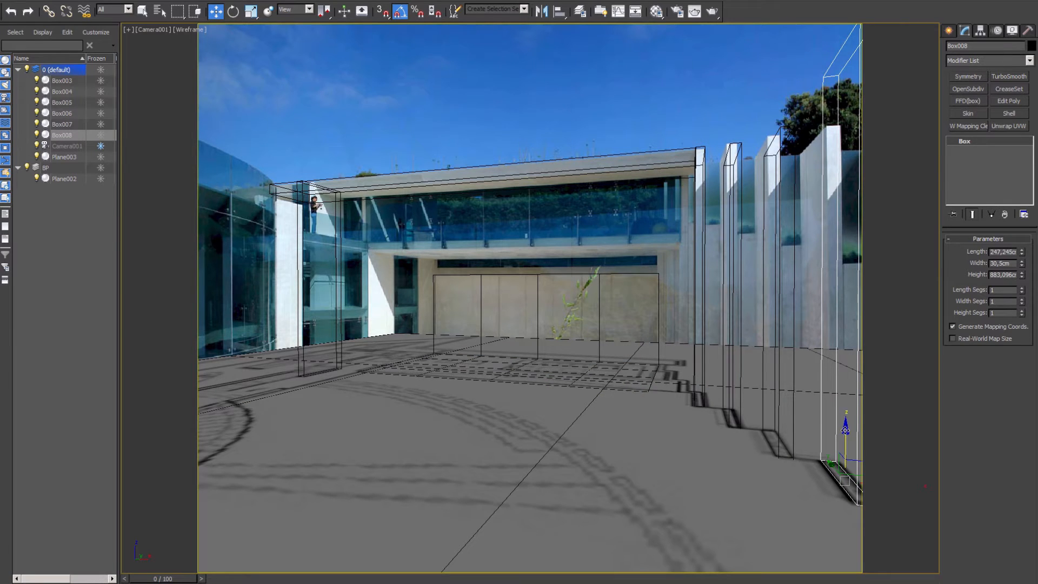
pyautogui.moveTo(845, 430); pyautogui.dragTo(845, 489)
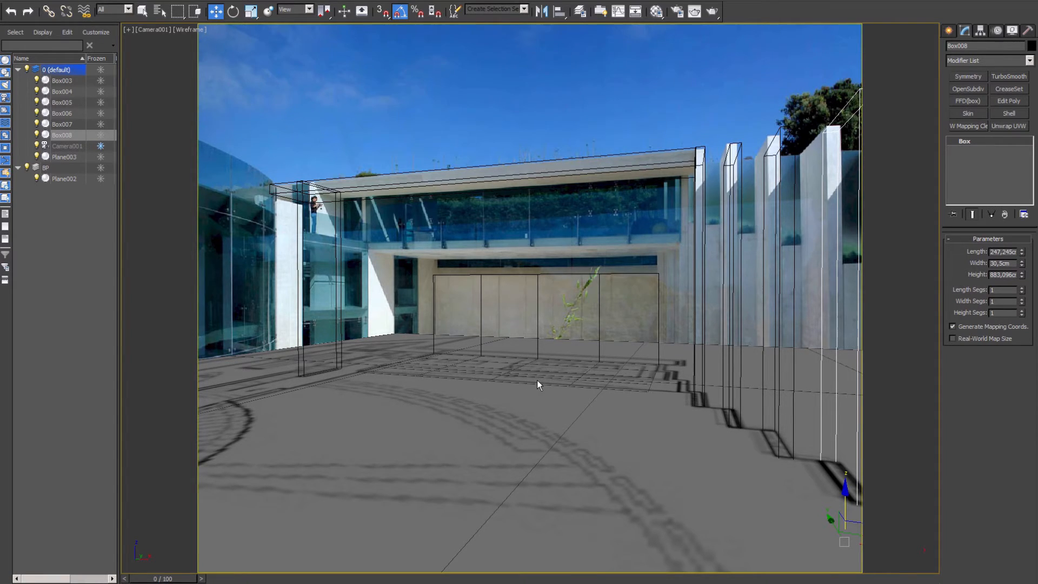
# Lower the floor-plan plane, Plane002, well below the model in the Left view so it clears the camera photo
pyautogui.hotkey('alt', 'w')
pyautogui.rightClick(418, 219)
pyautogui.hotkey('alt', 'w')
pyautogui.scroll(-10, 417, 219)
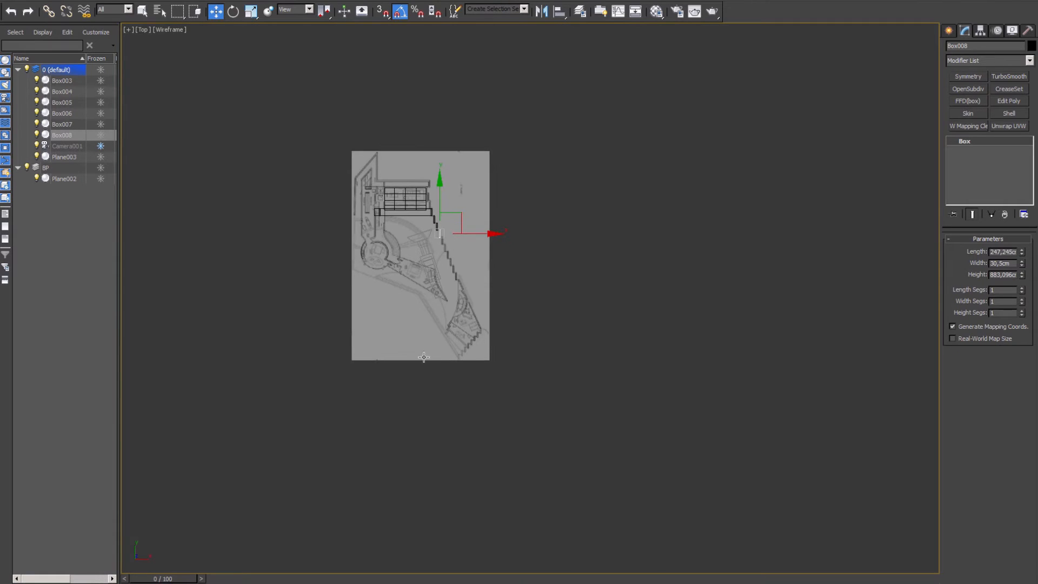
pyautogui.click(430, 294)
pyautogui.hotkey('alt', 'w')
pyautogui.rightClick(445, 472)
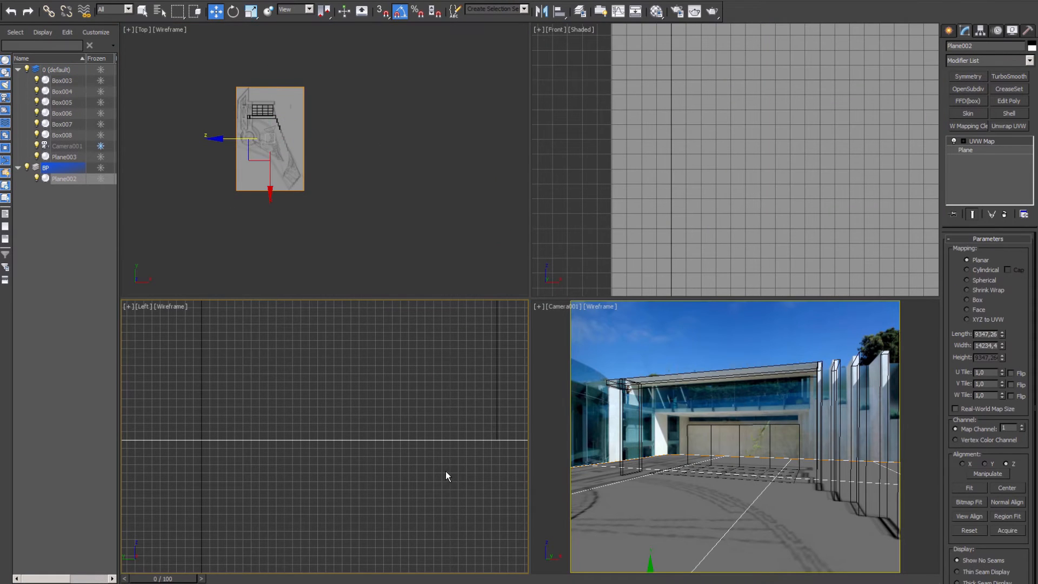
pyautogui.scroll(-15, 407, 410)
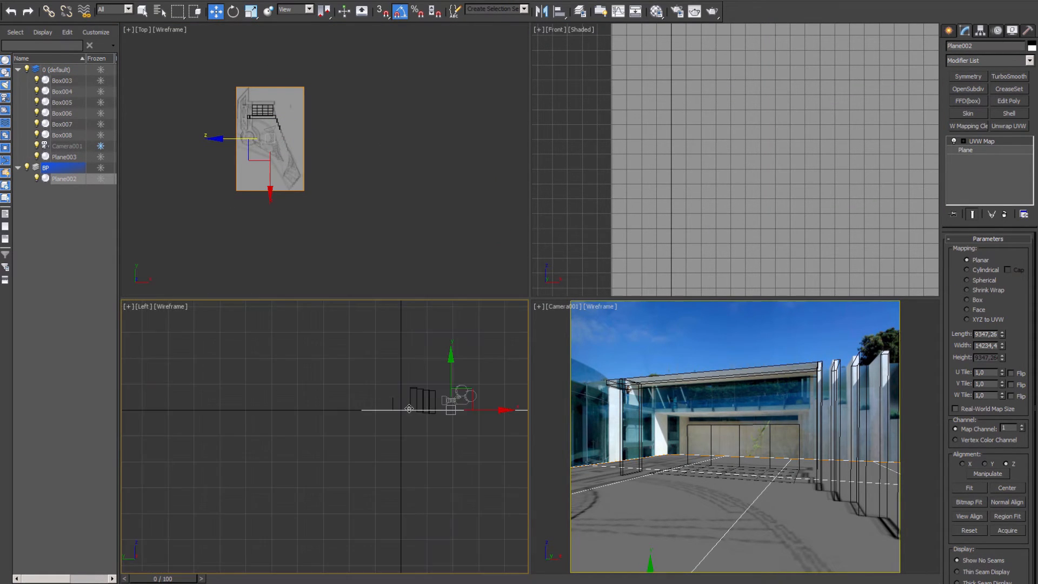
pyautogui.moveTo(408, 409); pyautogui.dragTo(365, 378, button='middle')
pyautogui.moveTo(377, 332); pyautogui.dragTo(379, 363)
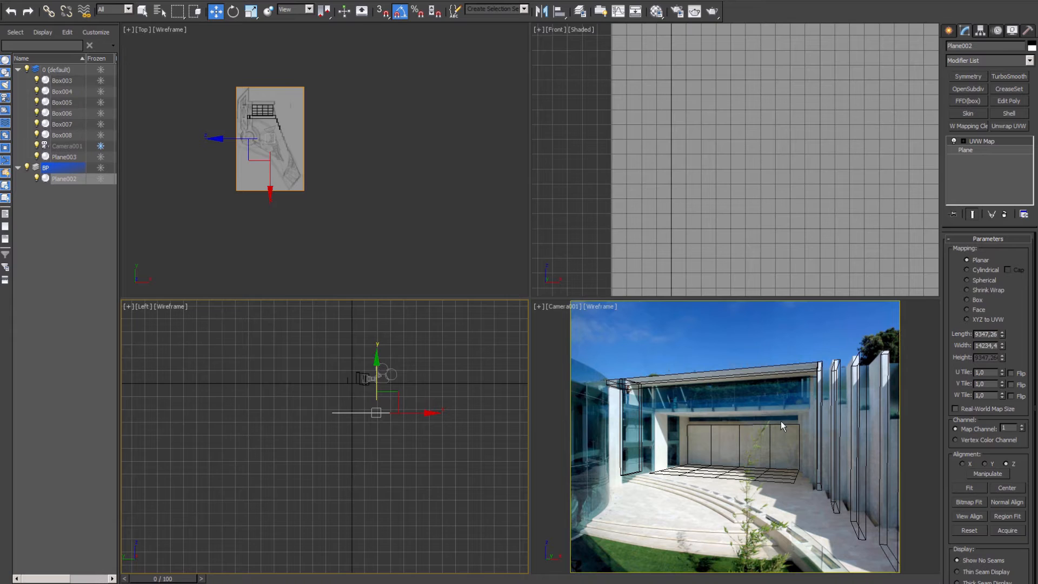
# Detach the four back-wall polygons of Plane003 as a separate object named Object001
pyautogui.rightClick(381, 227)
pyautogui.moveTo(290, 153); pyautogui.dragTo(394, 279, button='middle')
pyautogui.scroll(5, 320, 212)
pyautogui.scroll(5, 309, 161)
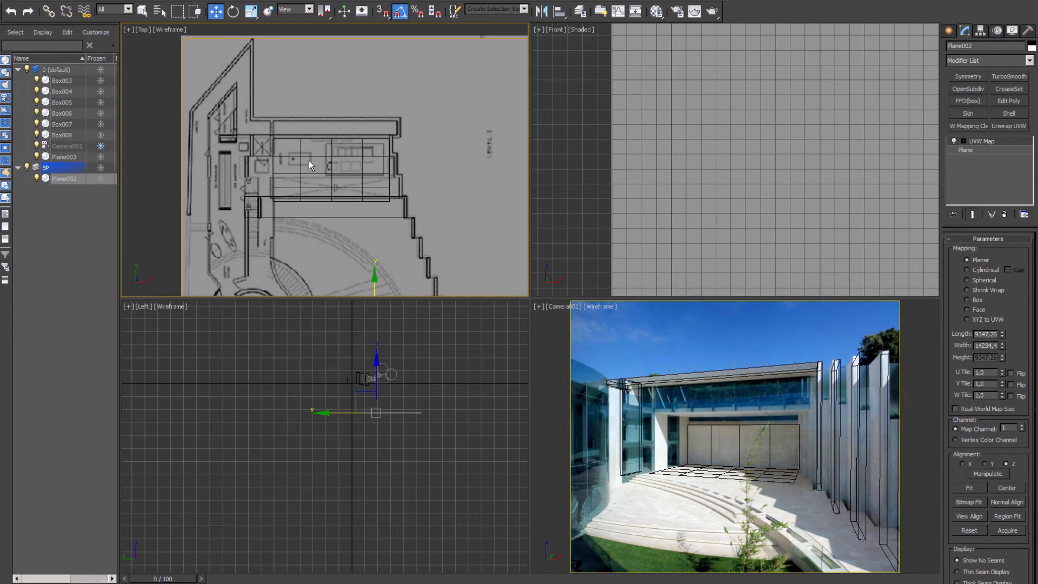
pyautogui.rightClick(643, 404)
pyautogui.hotkey('alt', 'w')
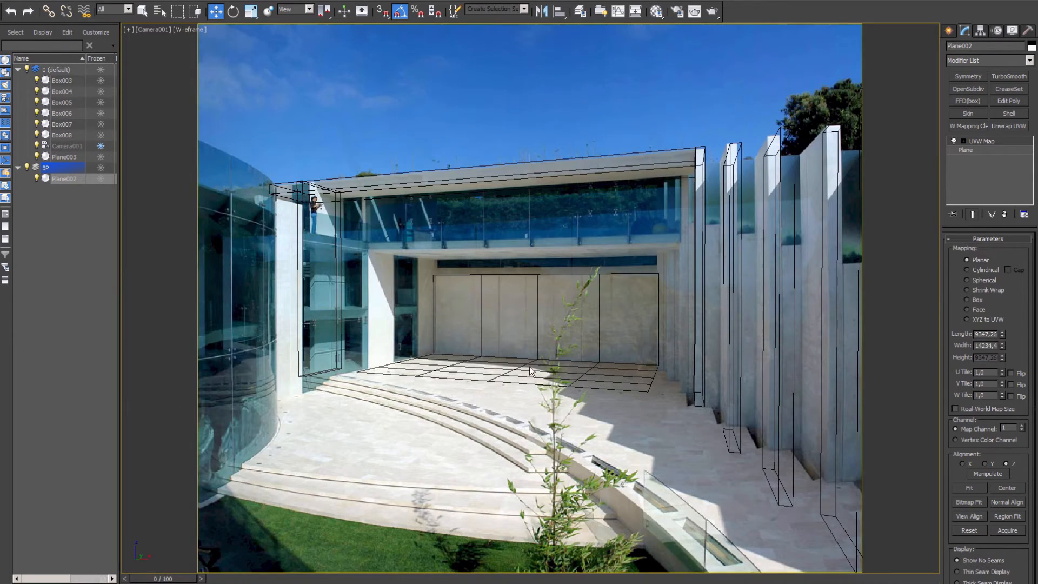
pyautogui.click(505, 297)
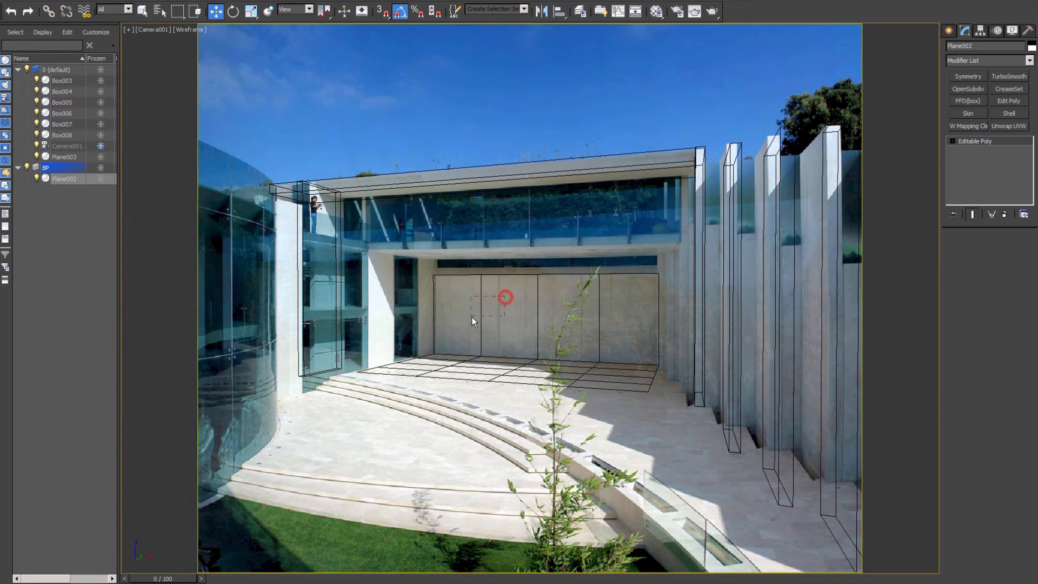
pyautogui.press('4')
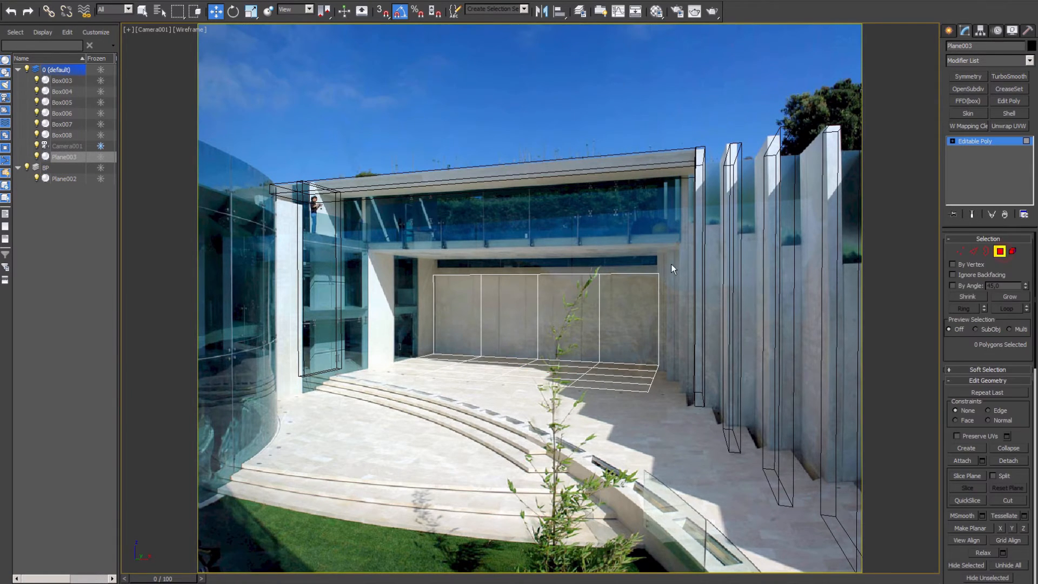
pyautogui.moveTo(670, 264); pyautogui.dragTo(420, 297)
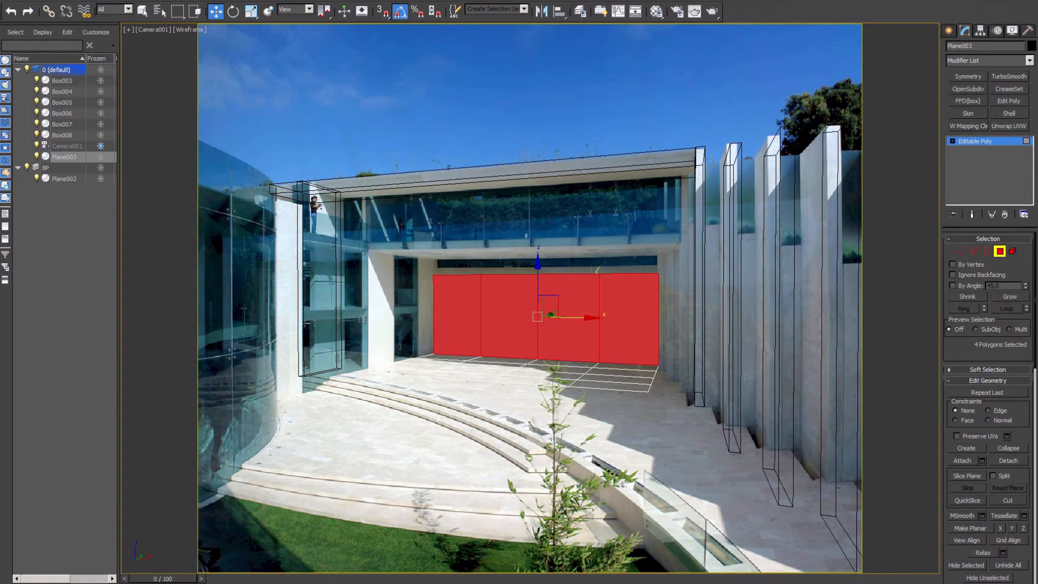
pyautogui.click(603, 13)
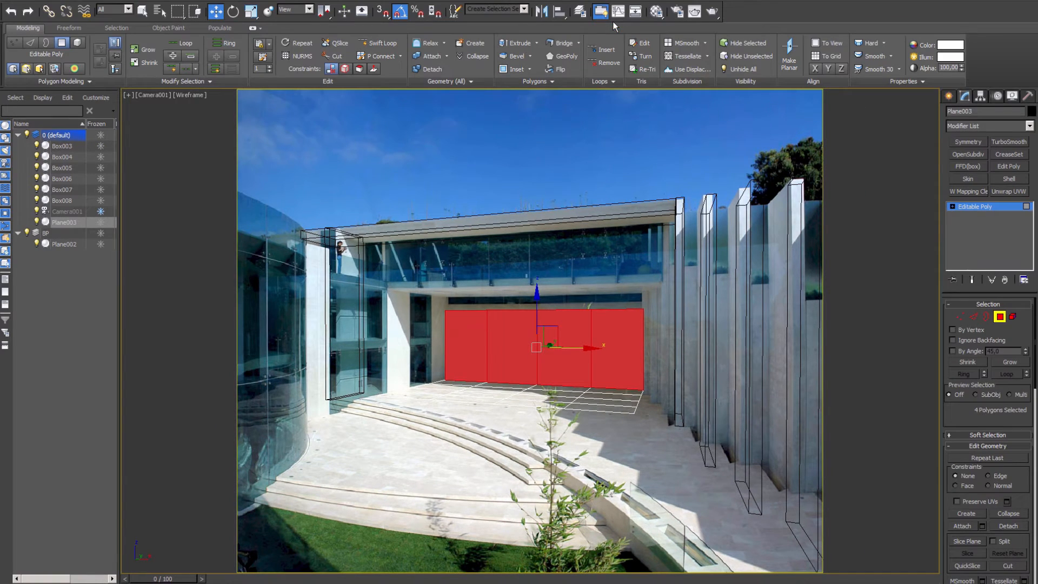
pyautogui.click(438, 69)
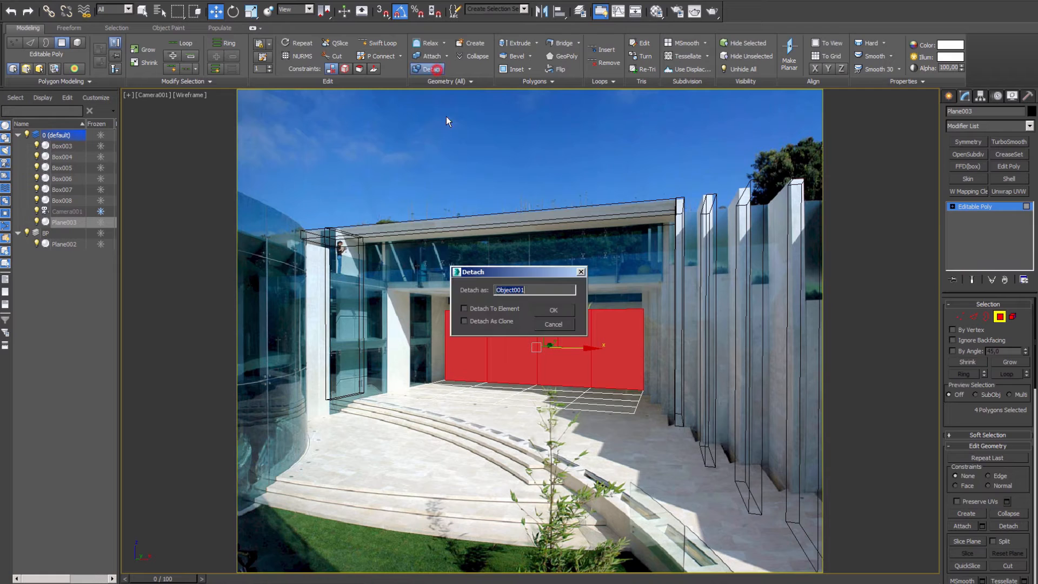
pyautogui.click(562, 307)
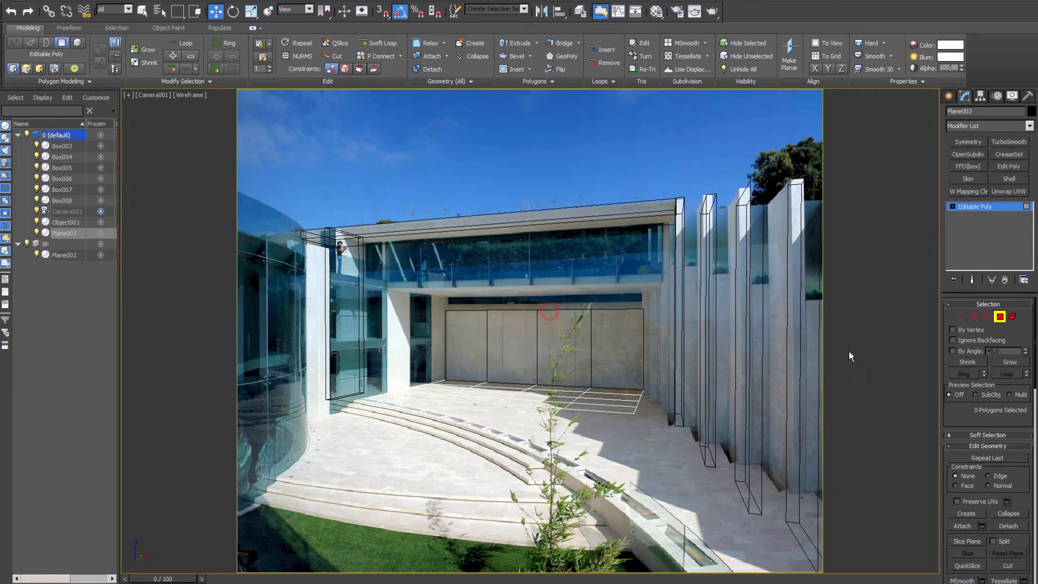
# Leave polygon editing and delete the three stepped-wall boxes Box006, Box007 and Box008
pyautogui.click(999, 317)
pyautogui.moveTo(709, 179); pyautogui.dragTo(819, 250)
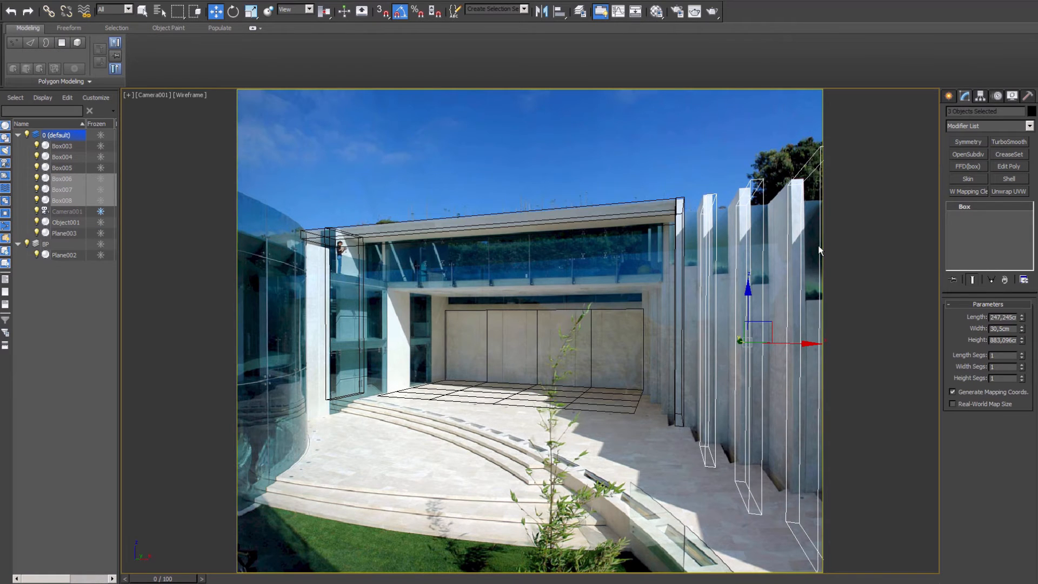
pyautogui.press('Delete')
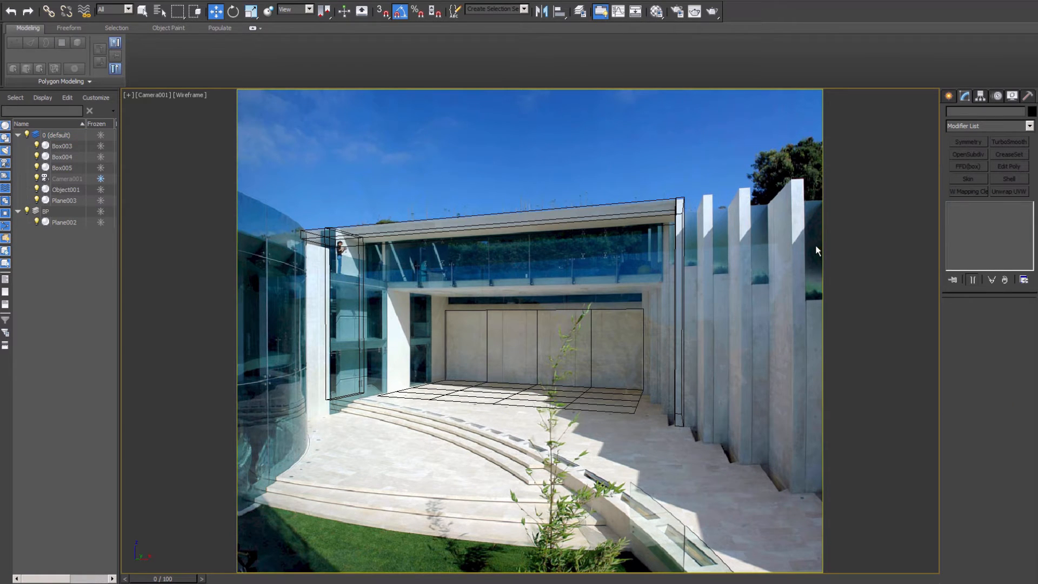
# Rename the floor plane as SueloZ=0 and the detached back wall as Wall001
pyautogui.click(546, 400)
pyautogui.doubleClick(67, 200)
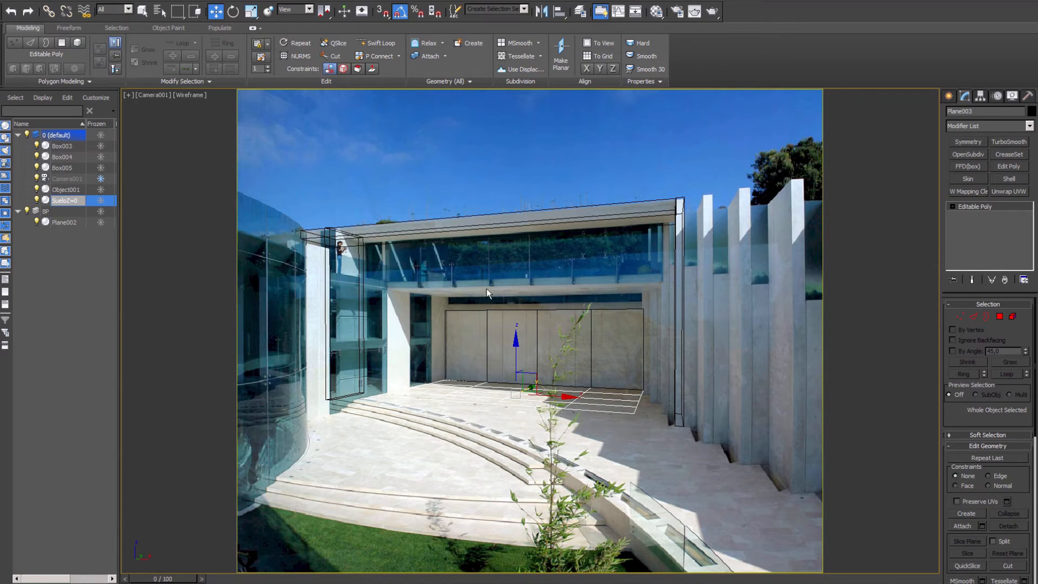
pyautogui.click(482, 316)
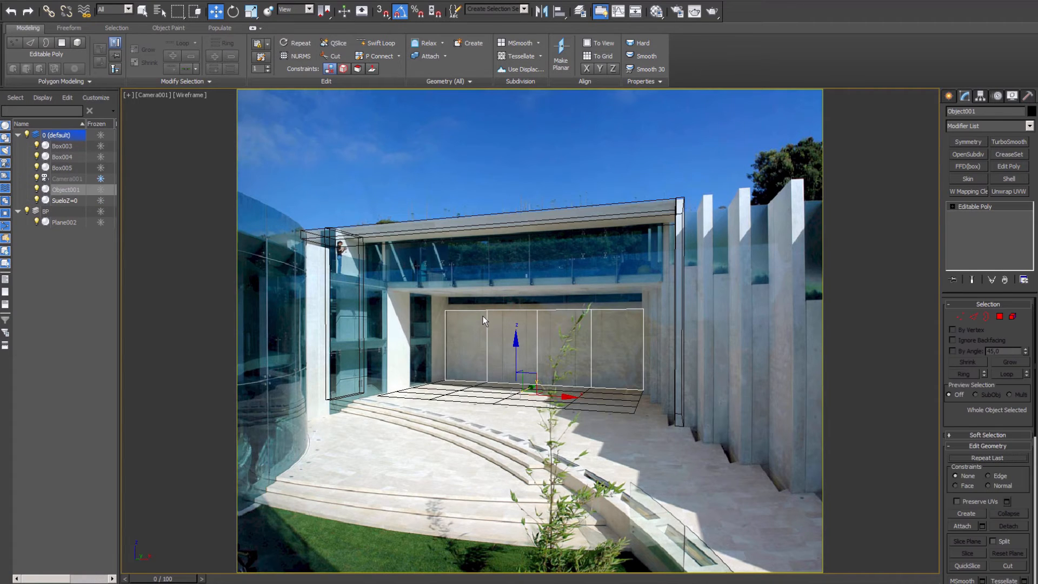
pyautogui.click(64, 189)
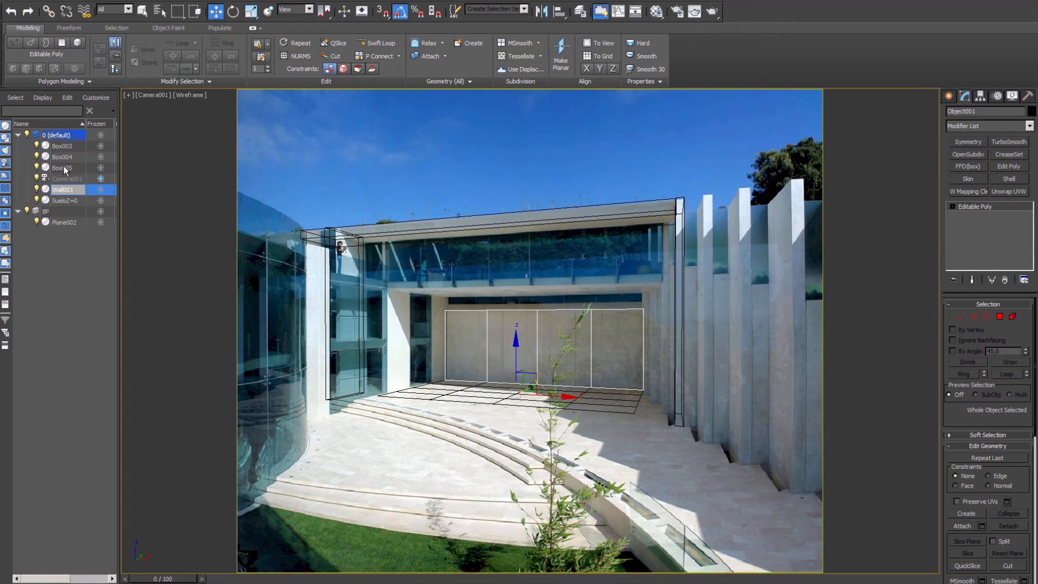
# Rename the floor-plan plane with a name starting BP_IM_R and freeze the BP layer
pyautogui.click(62, 222)
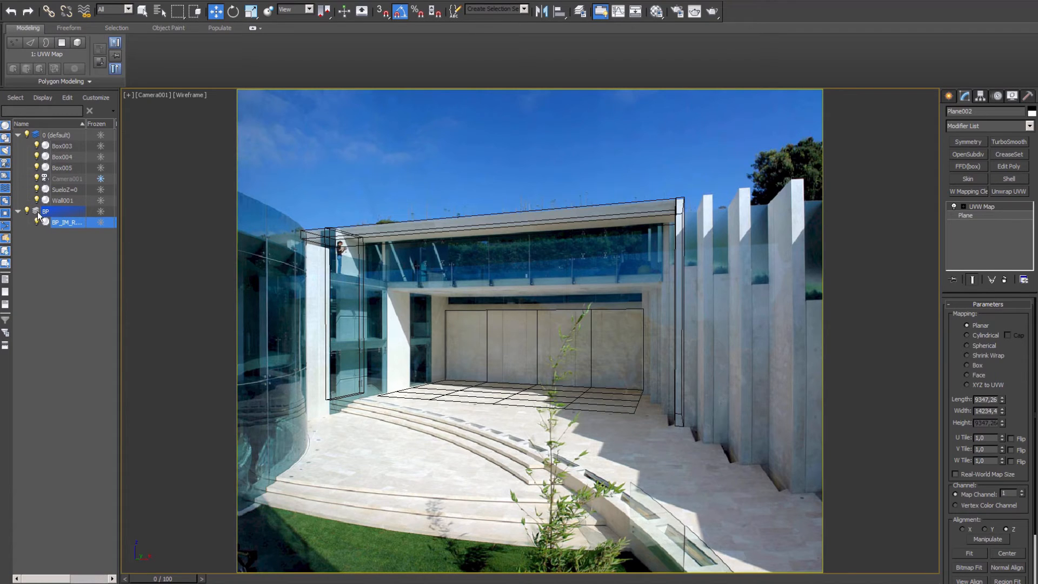
pyautogui.click(100, 211)
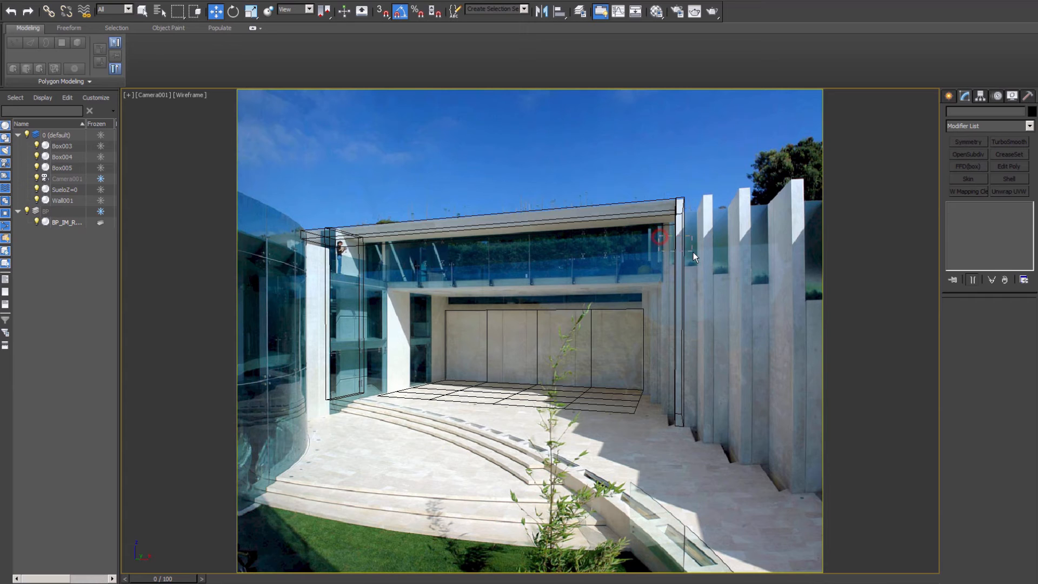
# Rename Box003 as Column001 and Box004 as Column002
pyautogui.moveTo(693, 252); pyautogui.dragTo(693, 252)
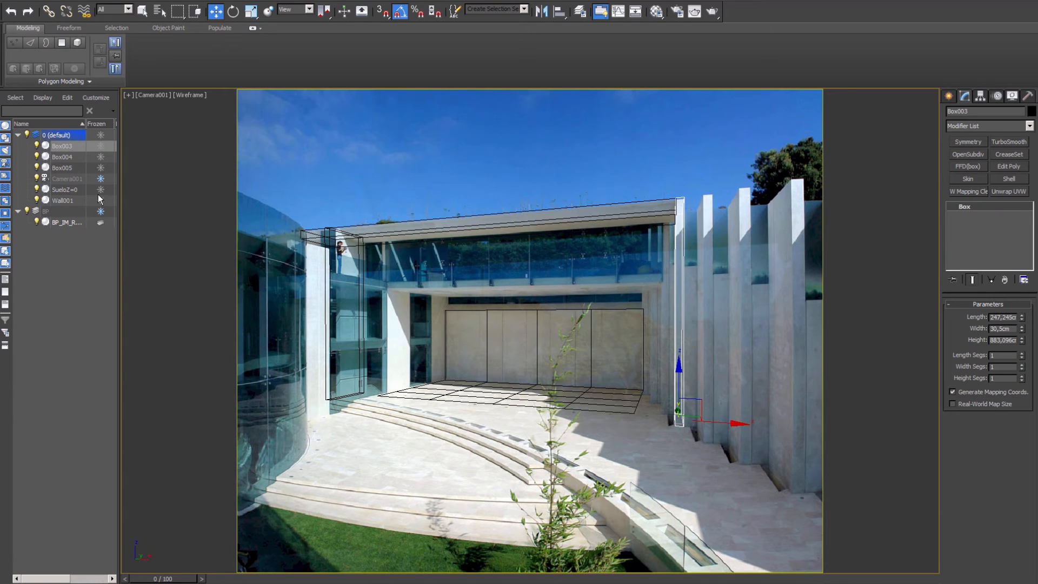
pyautogui.doubleClick(59, 146)
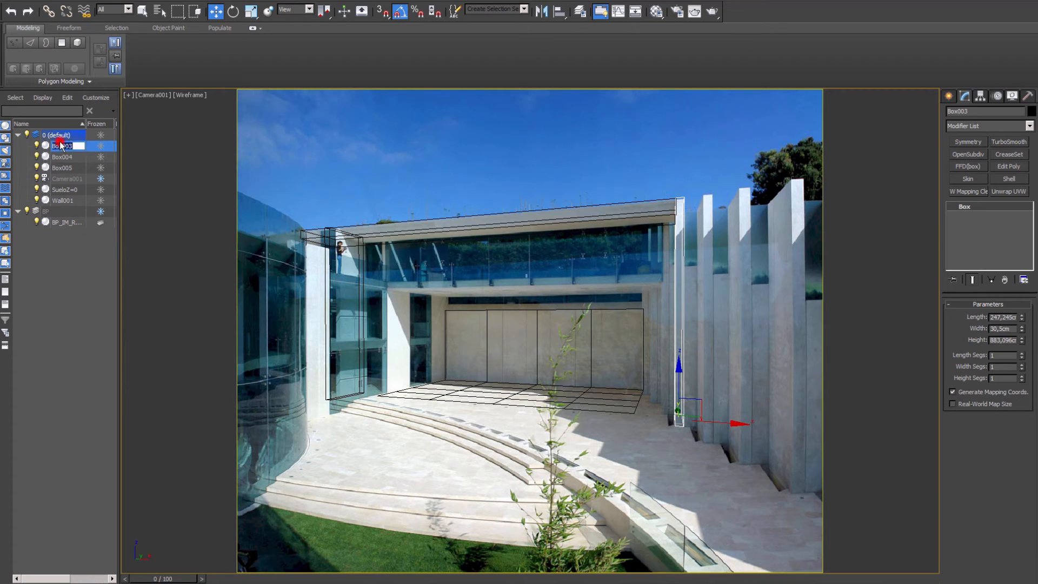
pyautogui.write('Colu')
pyautogui.press('BackSpace')
pyautogui.write('mn001')
pyautogui.press('Return')
pyautogui.click(61, 147)
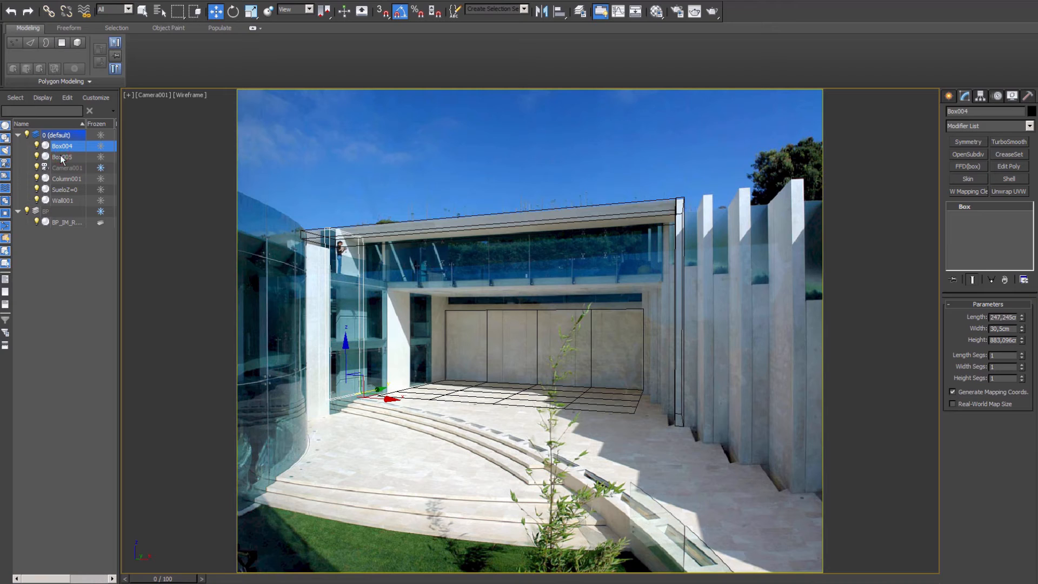
pyautogui.click(66, 146)
pyautogui.write('Column002')
pyautogui.press('Return')
# Rename the roof beam, Box005, as Techo001
pyautogui.click(64, 156)
pyautogui.click(63, 147)
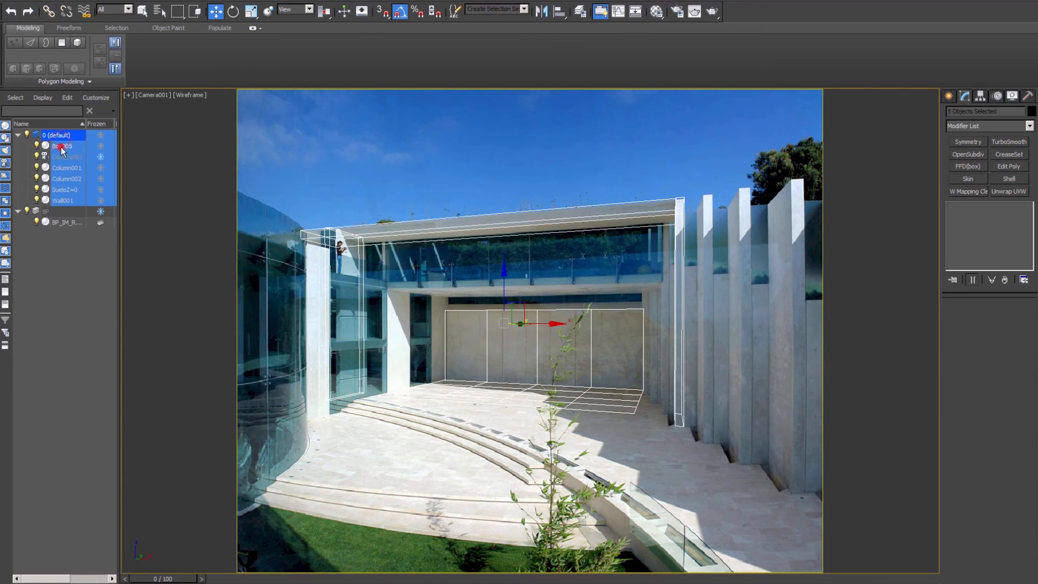
pyautogui.click(49, 280)
pyautogui.click(66, 147)
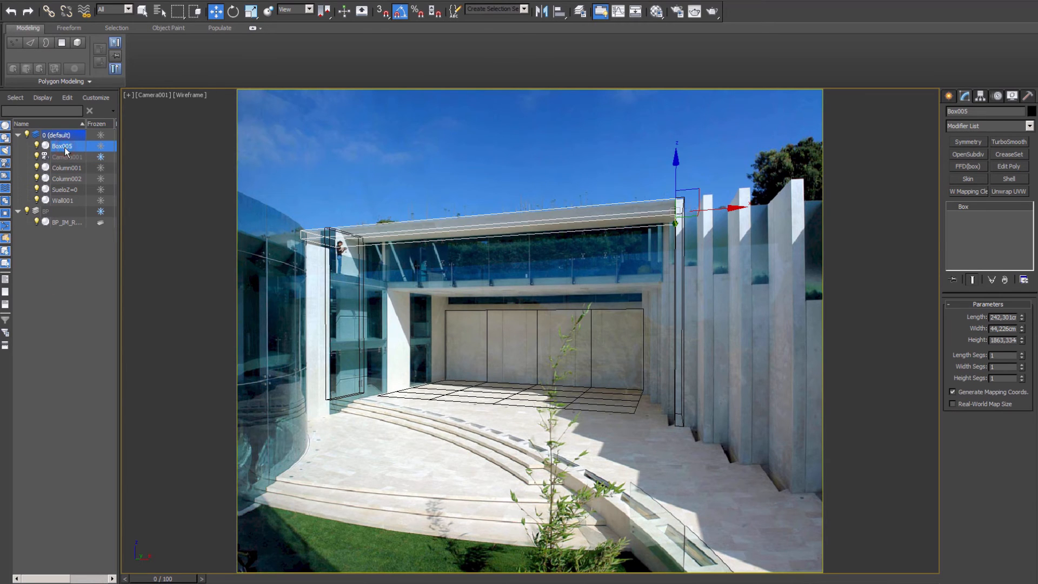
pyautogui.click(61, 145)
pyautogui.write('Techo00')
pyautogui.press('Return')
# Examine how the roof beam, columns and back wall line up in the Front and Left views
pyautogui.hotkey('alt', 'w')
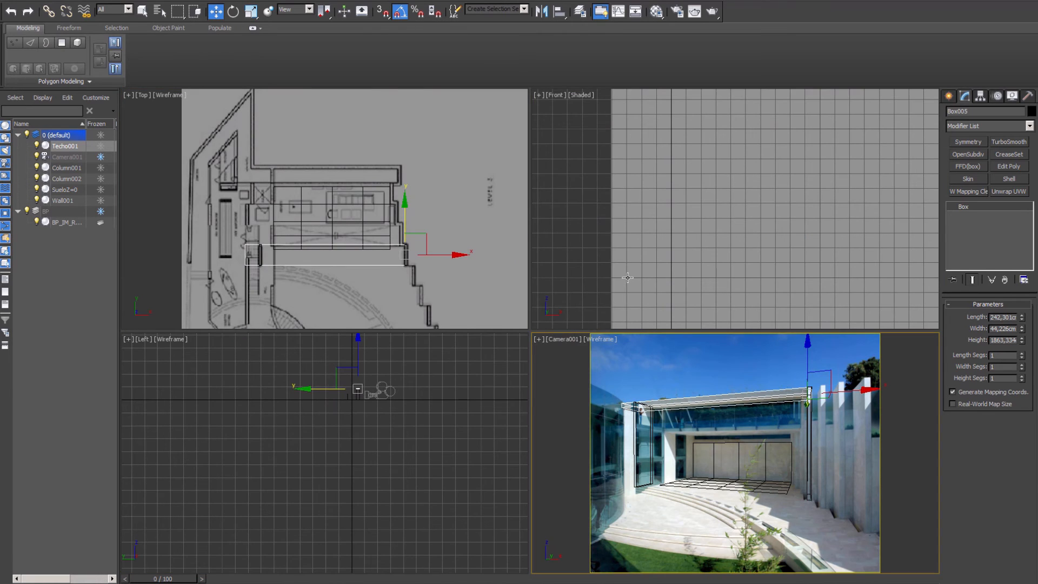
pyautogui.rightClick(626, 271)
pyautogui.scroll(-10, 626, 270)
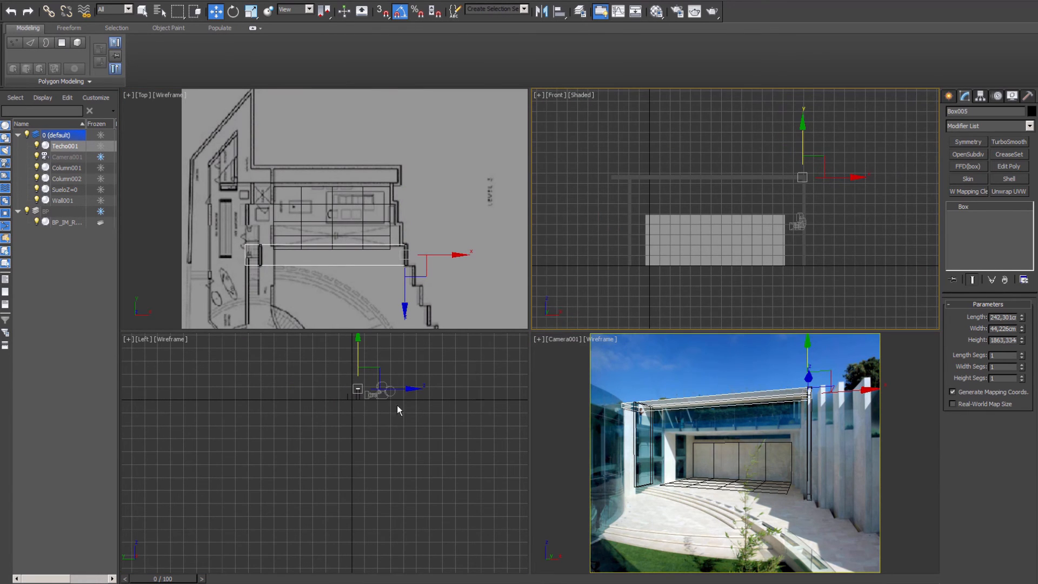
pyautogui.rightClick(368, 402)
pyautogui.scroll(5, 353, 438)
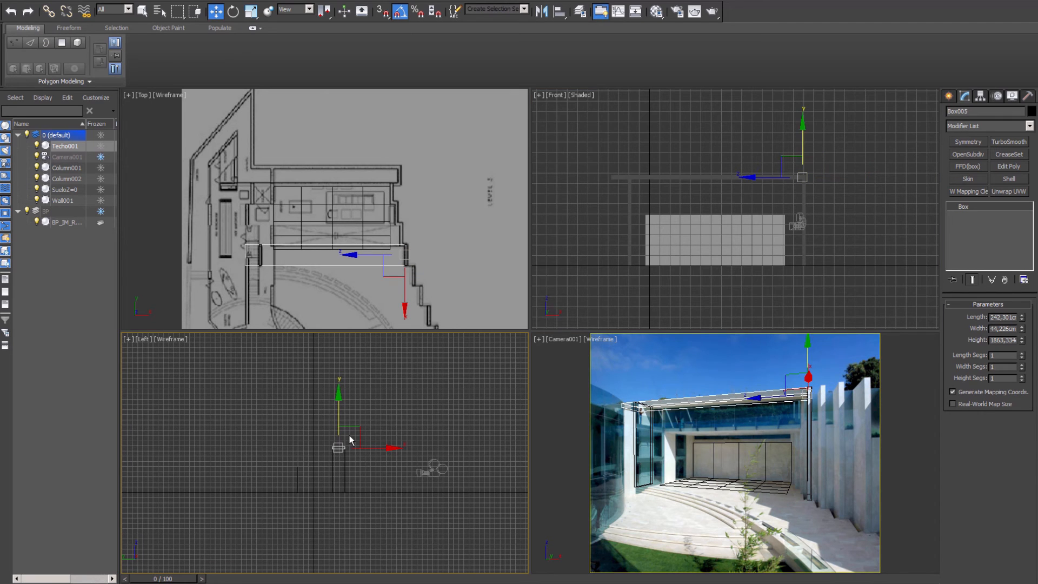
pyautogui.rightClick(690, 250)
pyautogui.scroll(3, 694, 255)
pyautogui.rightClick(319, 479)
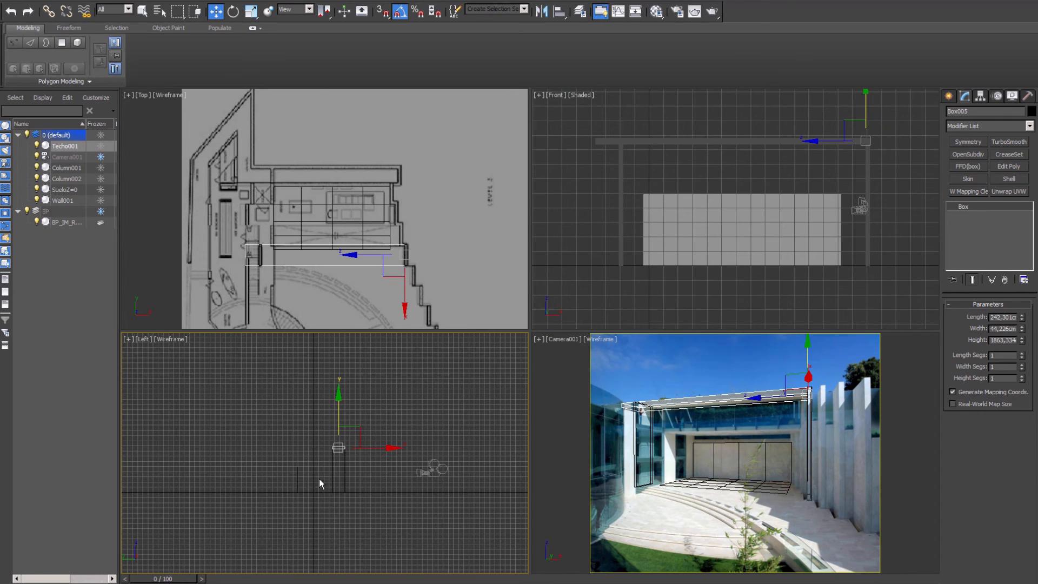
# Turn the Left viewport into a maximized Perspective view with Shaded display
pyautogui.press('p')
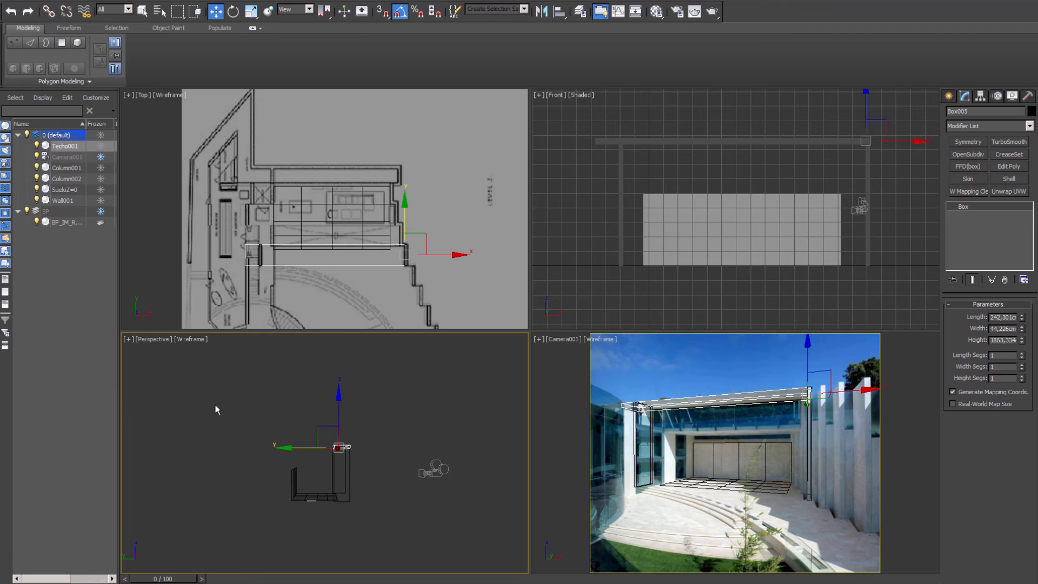
pyautogui.hotkey('alt', 'w')
pyautogui.moveTo(463, 406)
pyautogui.keyDown('alt'); pyautogui.mouseDown(button='middle')
pyautogui.moveTo(578, 417)
pyautogui.moveTo(557, 422)
pyautogui.moveTo(558, 411)
pyautogui.moveTo(720, 409)
pyautogui.mouseUp(button='middle'); pyautogui.keyUp('alt')
pyautogui.press('F3')
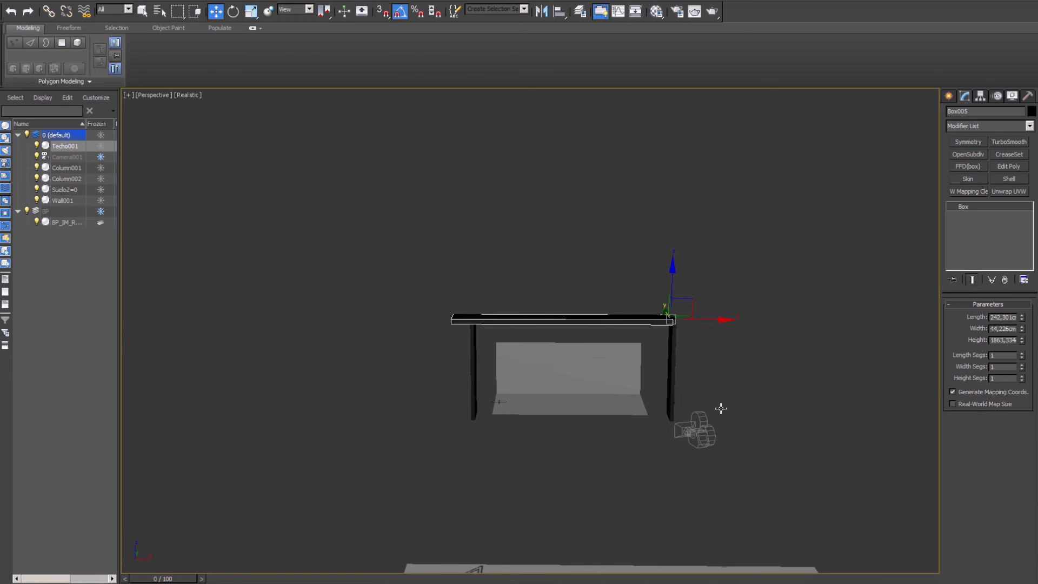
pyautogui.click(182, 94)
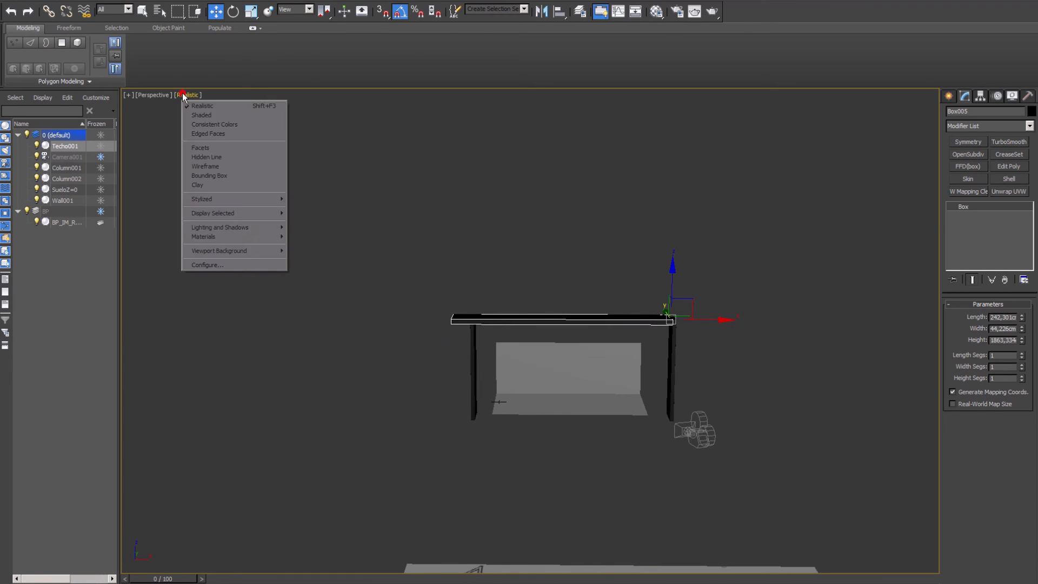
pyautogui.click(201, 115)
# Assign the Model material to Techo001, Column001, Column002 and Wall001, and inspect the shaded model in perspective
pyautogui.keyDown('alt'); pyautogui.moveTo(496, 364); pyautogui.dragTo(534, 359, button='middle'); pyautogui.keyUp('alt')
pyautogui.moveTo(723, 278); pyautogui.dragTo(420, 370)
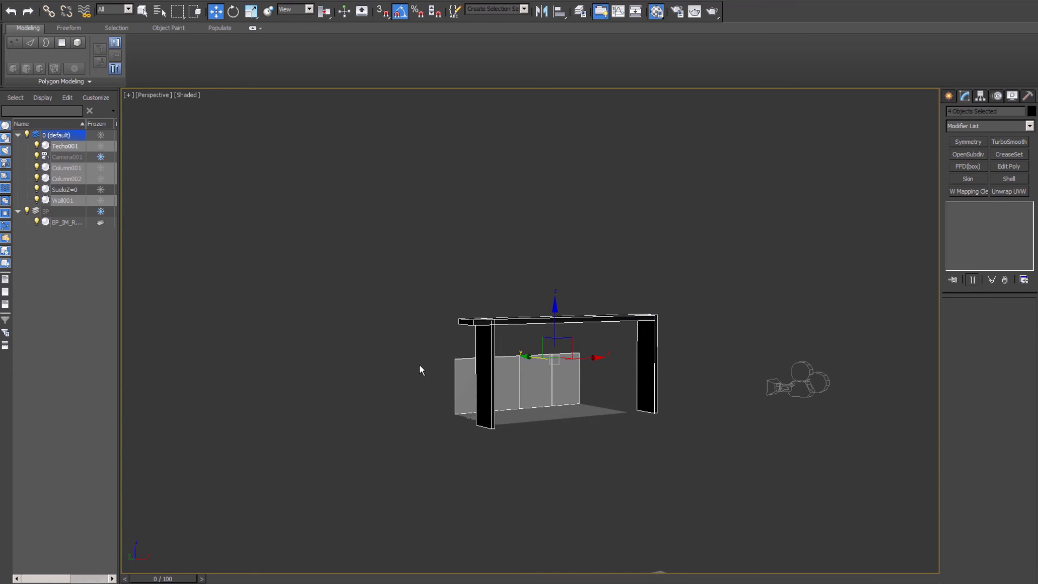
pyautogui.press('m')
pyautogui.click(68, 296)
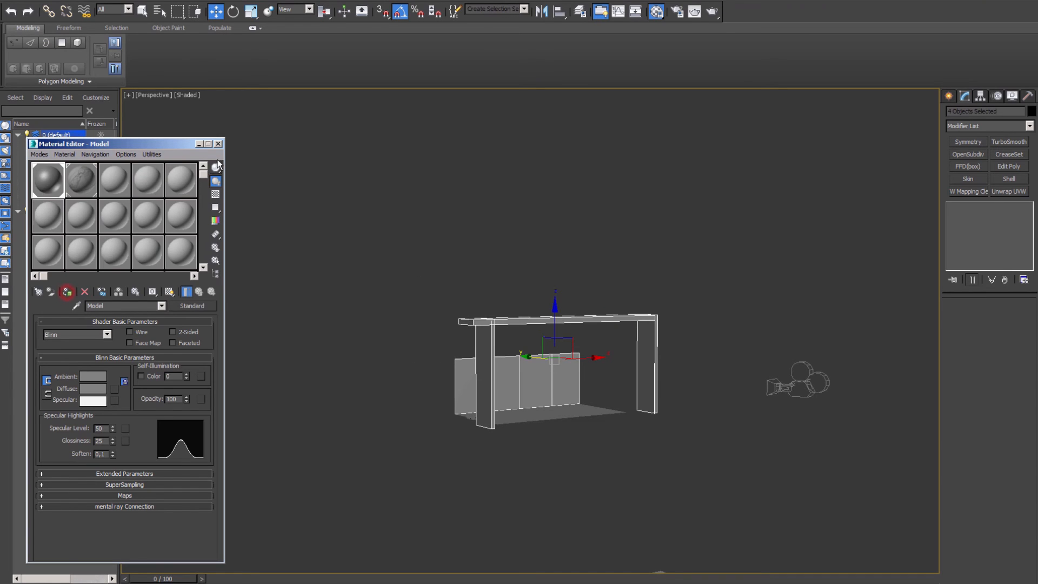
pyautogui.click(218, 143)
pyautogui.click(403, 267)
pyautogui.moveTo(537, 369); pyautogui.dragTo(475, 361, button='middle')
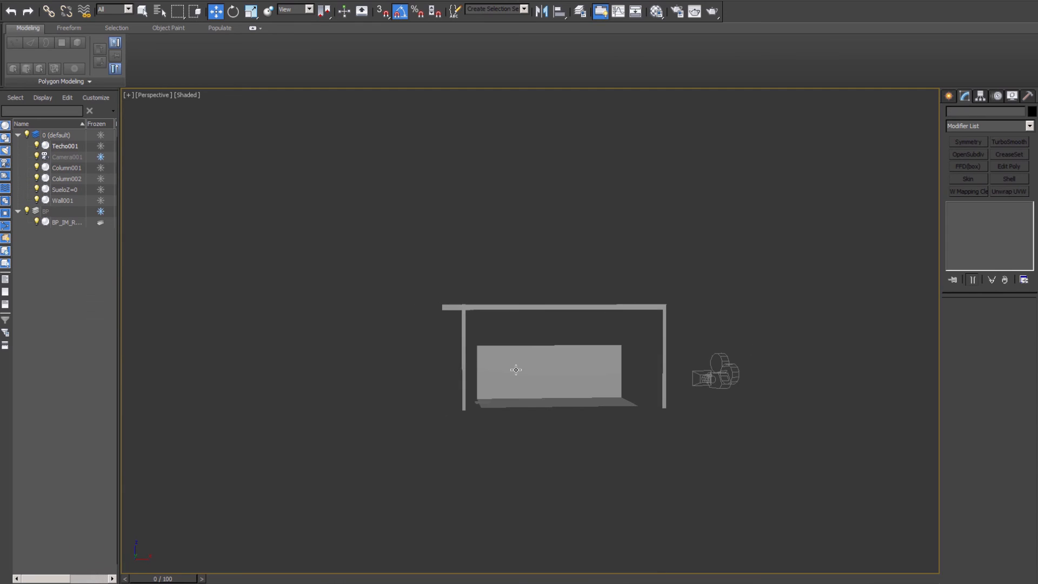
pyautogui.scroll(4, 514, 369)
pyautogui.keyDown('alt'); pyautogui.moveTo(609, 357); pyautogui.dragTo(509, 316, button='middle'); pyautogui.keyUp('alt')
pyautogui.keyDown('alt'); pyautogui.moveTo(509, 316); pyautogui.dragTo(533, 324); pyautogui.keyUp('alt')
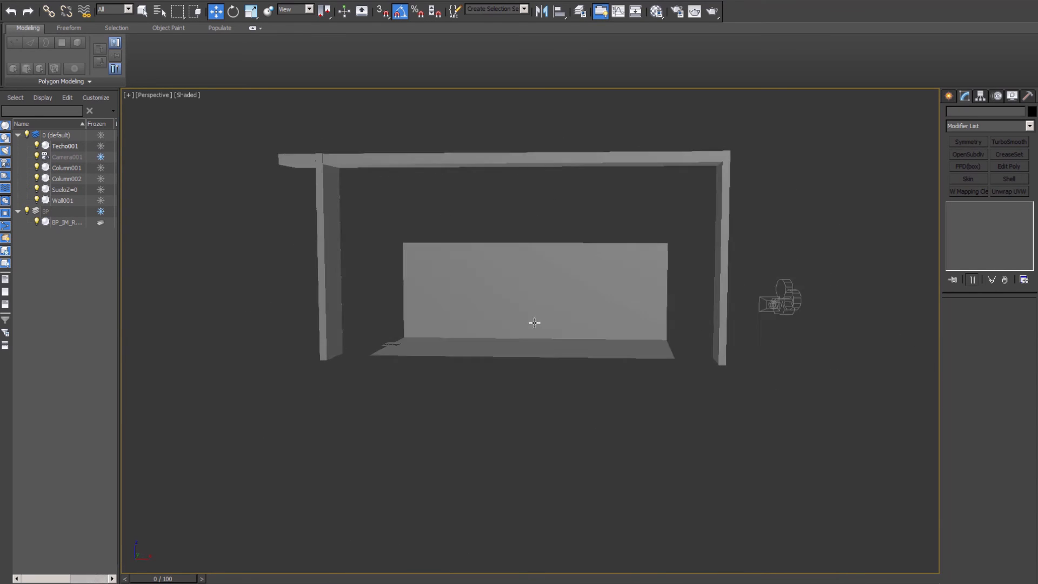
# Inspect the shaded roof, columns, wall and floor in the Perspective view, and restore the four-viewport layout
pyautogui.scroll(-4, 533, 324)
pyautogui.moveTo(533, 324)
pyautogui.keyDown('alt'); pyautogui.mouseDown(button='middle')
pyautogui.moveTo(536, 373)
pyautogui.moveTo(541, 319)
pyautogui.moveTo(535, 352)
pyautogui.moveTo(533, 340)
pyautogui.mouseUp(button='middle'); pyautogui.keyUp('alt')
pyautogui.scroll(4, 541, 319)
pyautogui.moveTo(533, 340); pyautogui.dragTo(549, 361, button='middle')
pyautogui.scroll(2, 531, 387)
pyautogui.moveTo(549, 362)
pyautogui.mouseDown(button='middle')
pyautogui.moveTo(587, 398)
pyautogui.moveTo(547, 374)
pyautogui.mouseUp(button='middle')
pyautogui.scroll(-3, 570, 378)
pyautogui.hotkey('alt', 'w')
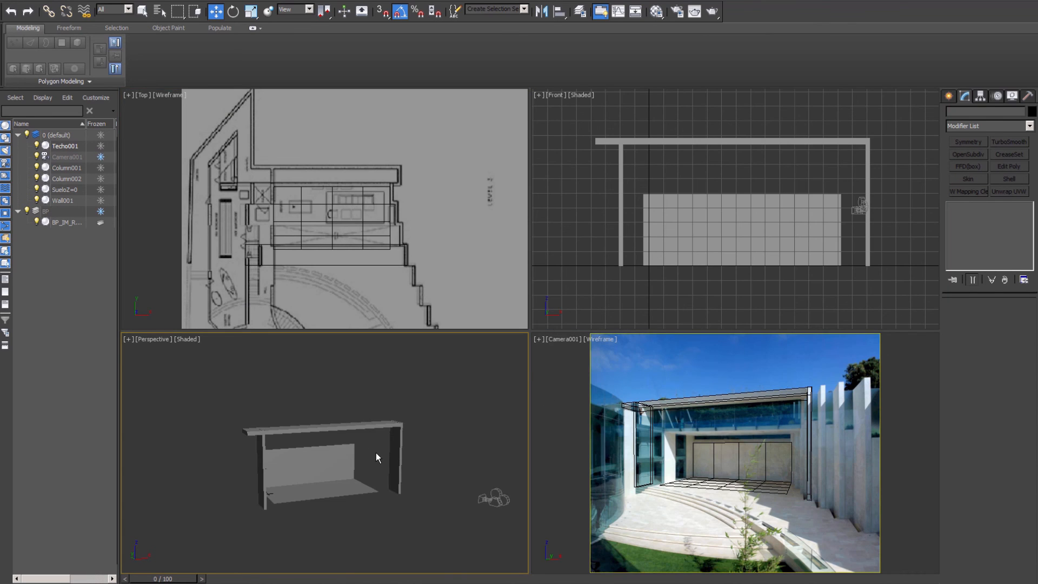
pyautogui.moveTo(375, 452); pyautogui.dragTo(358, 451, button='middle')
# Select all the modelled objects over the floor plan and compare their outlines with the plan and the Camera001 photo
pyautogui.click(248, 210)
pyautogui.scroll(5, 299, 211)
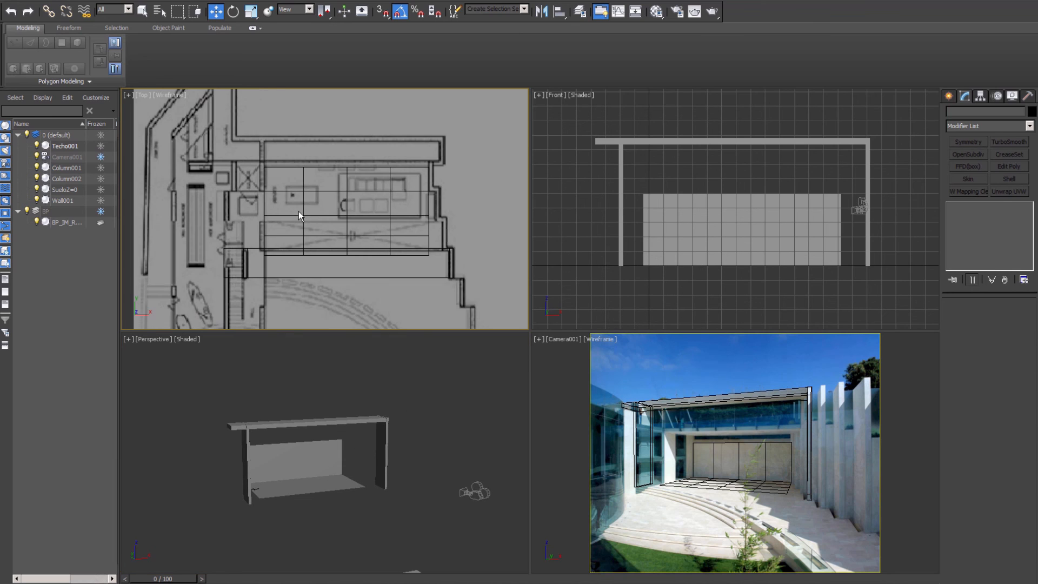
pyautogui.scroll(-5, 308, 225)
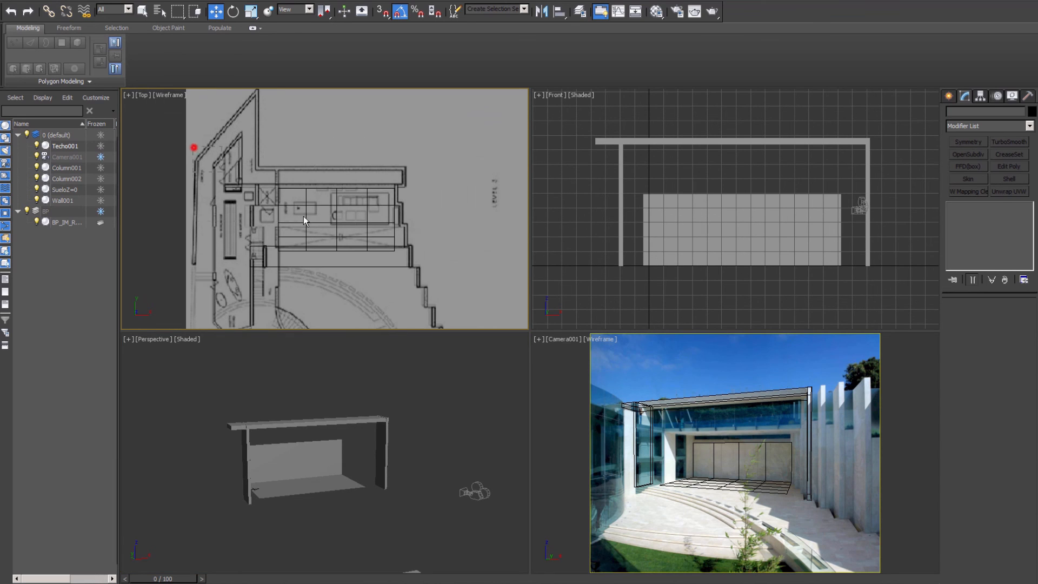
pyautogui.moveTo(194, 146); pyautogui.dragTo(450, 274)
pyautogui.scroll(5, 365, 262)
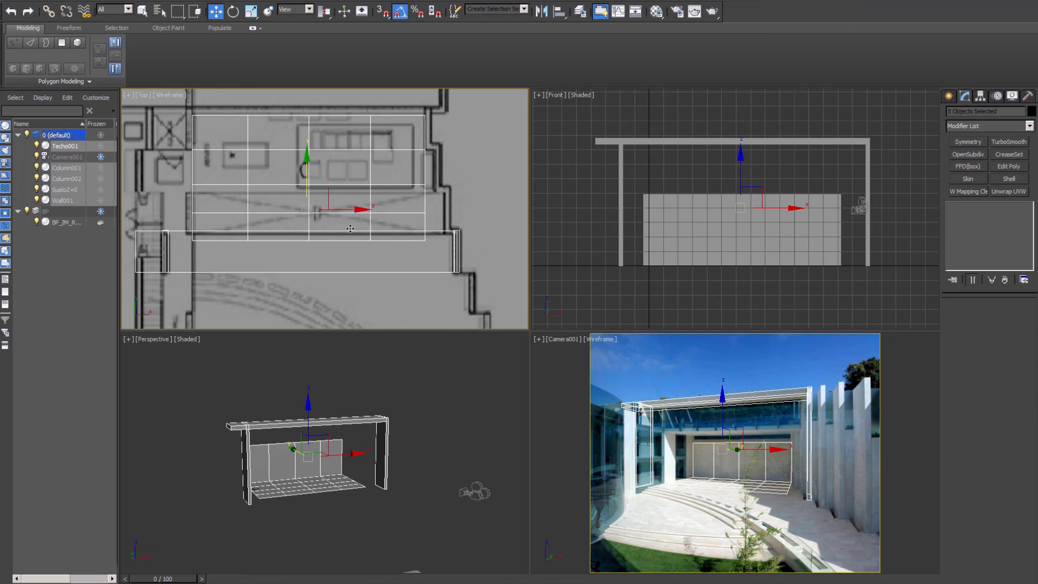
pyautogui.moveTo(350, 228); pyautogui.dragTo(362, 225, button='middle')
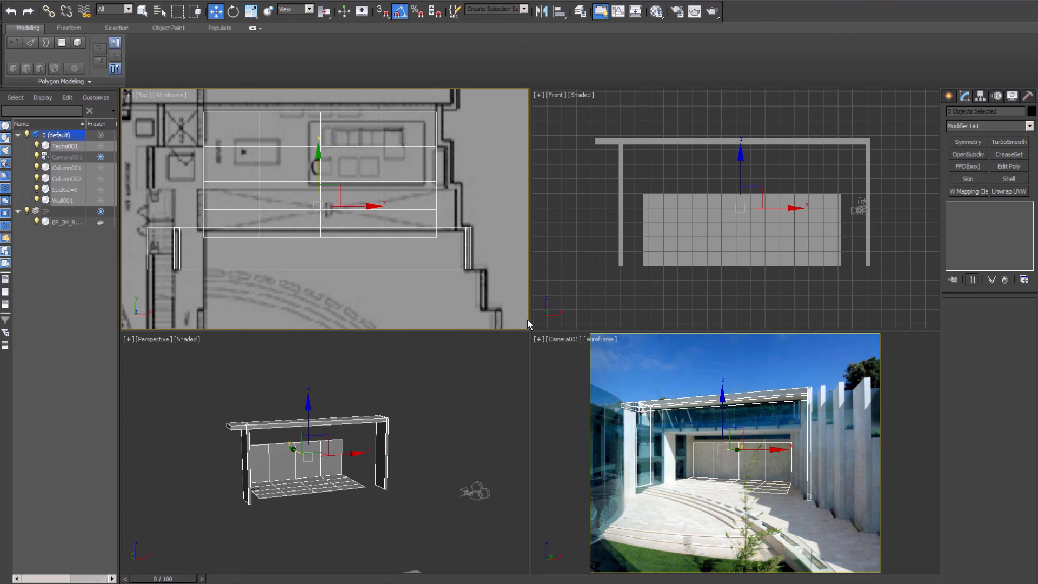
pyautogui.middleClick(678, 380)
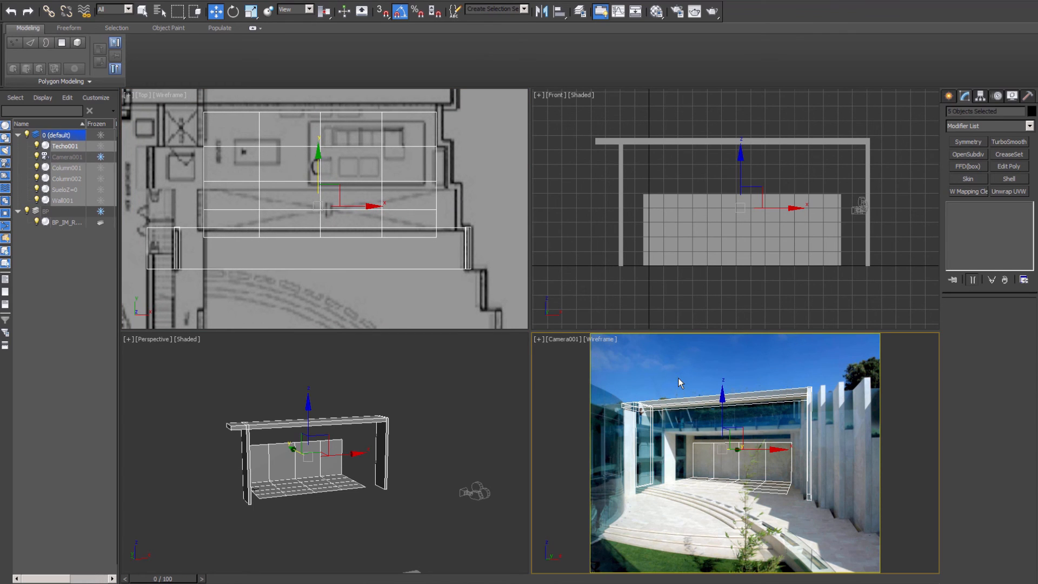
pyautogui.hotkey('alt', 'w')
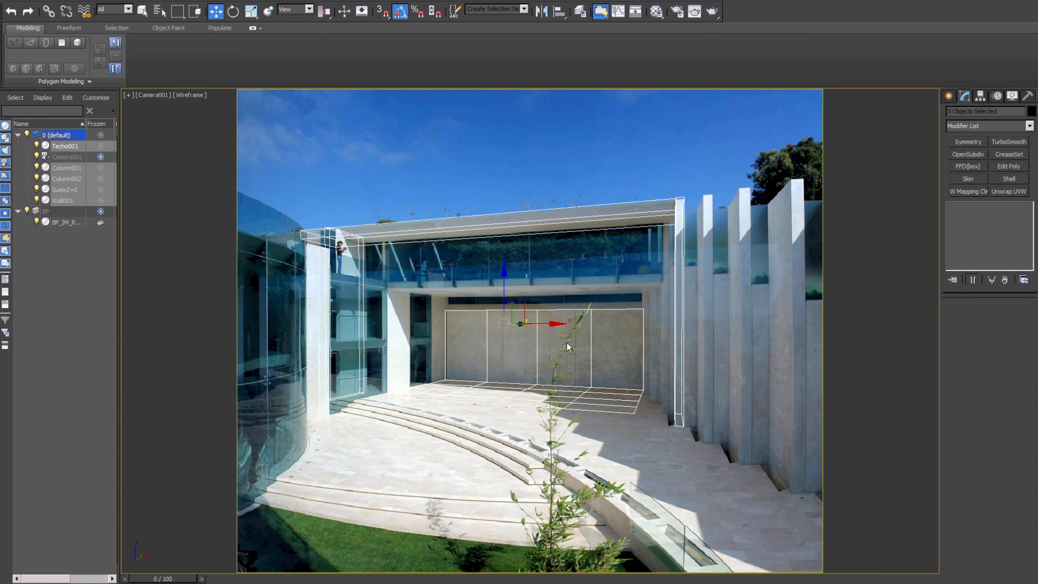
pyautogui.hotkey('alt', 'w')
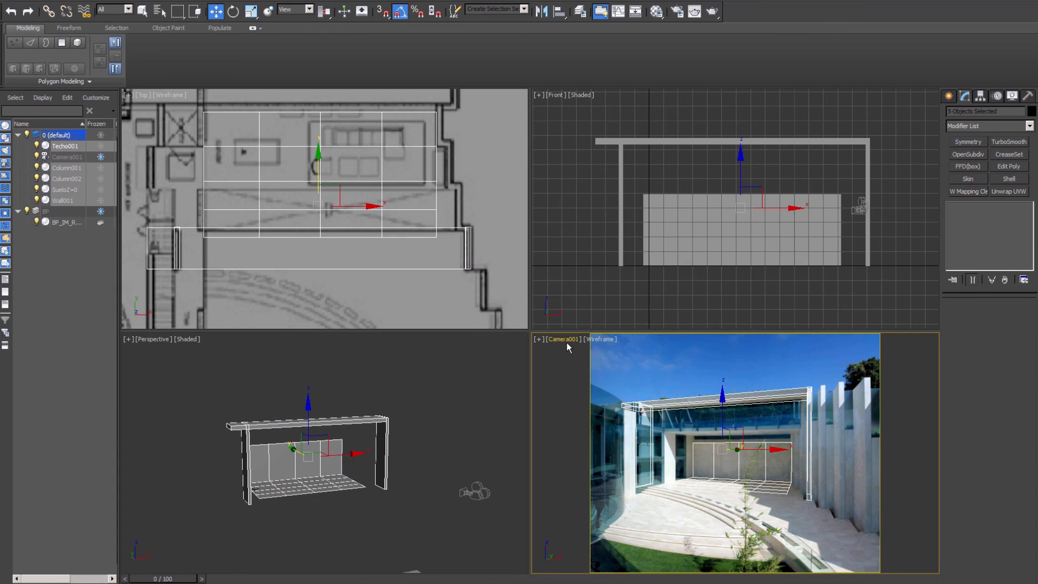
# Hide the grid and show Edged Faces in the Front view, with all objects deselected
pyautogui.middleClick(680, 271)
pyautogui.press('g')
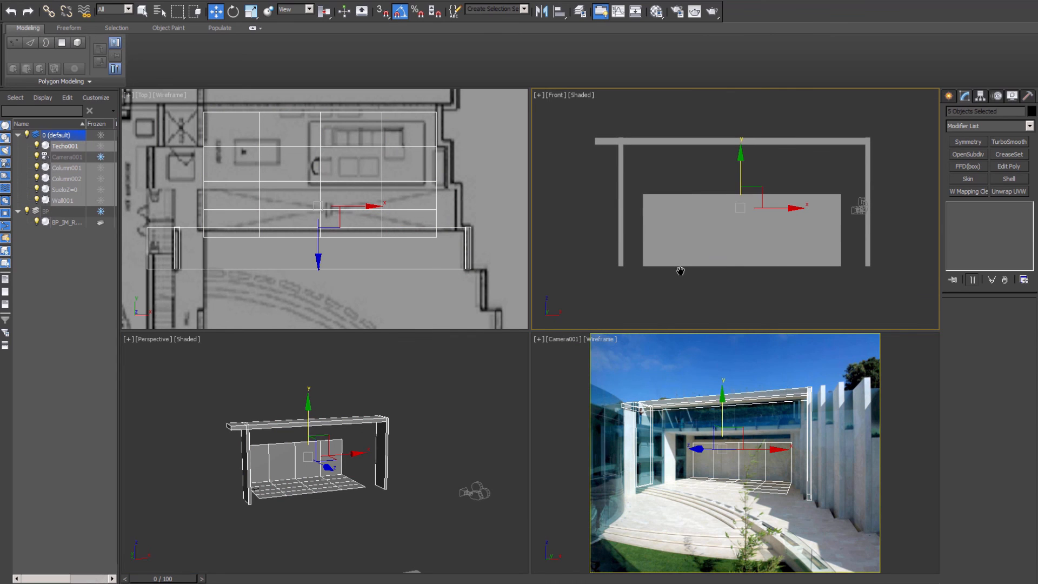
pyautogui.press('F4')
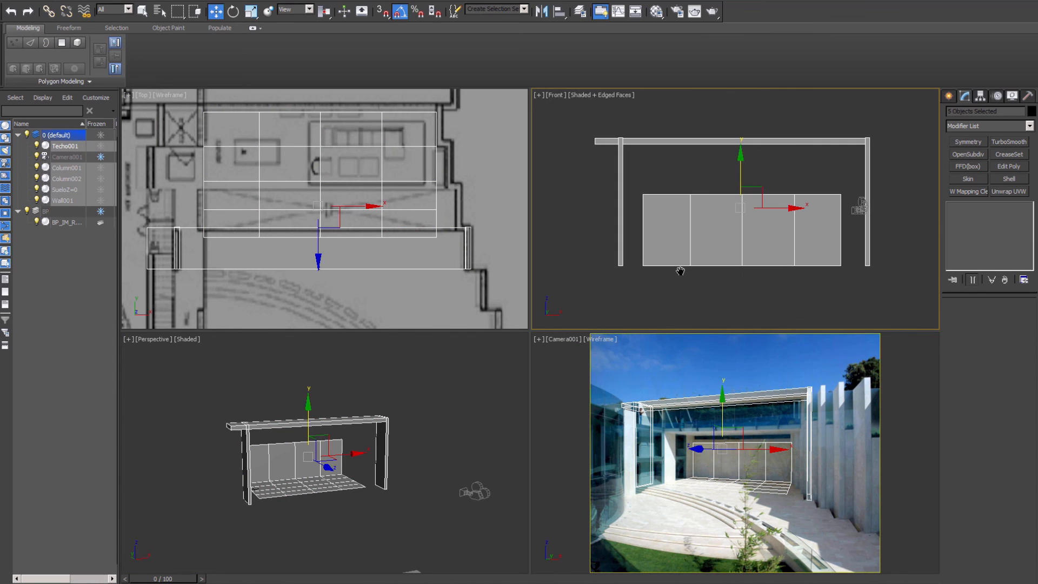
pyautogui.click(704, 427)
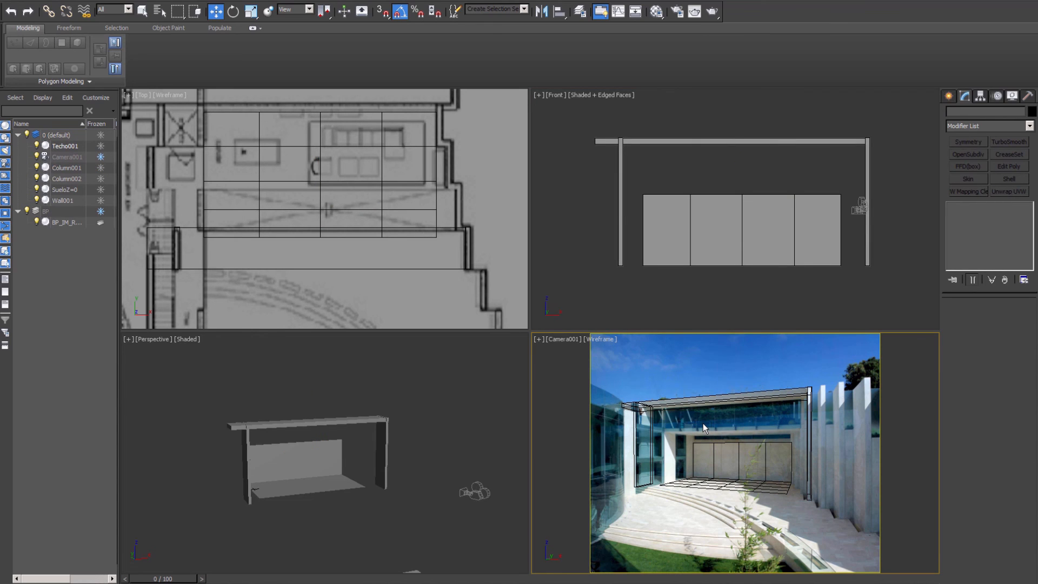